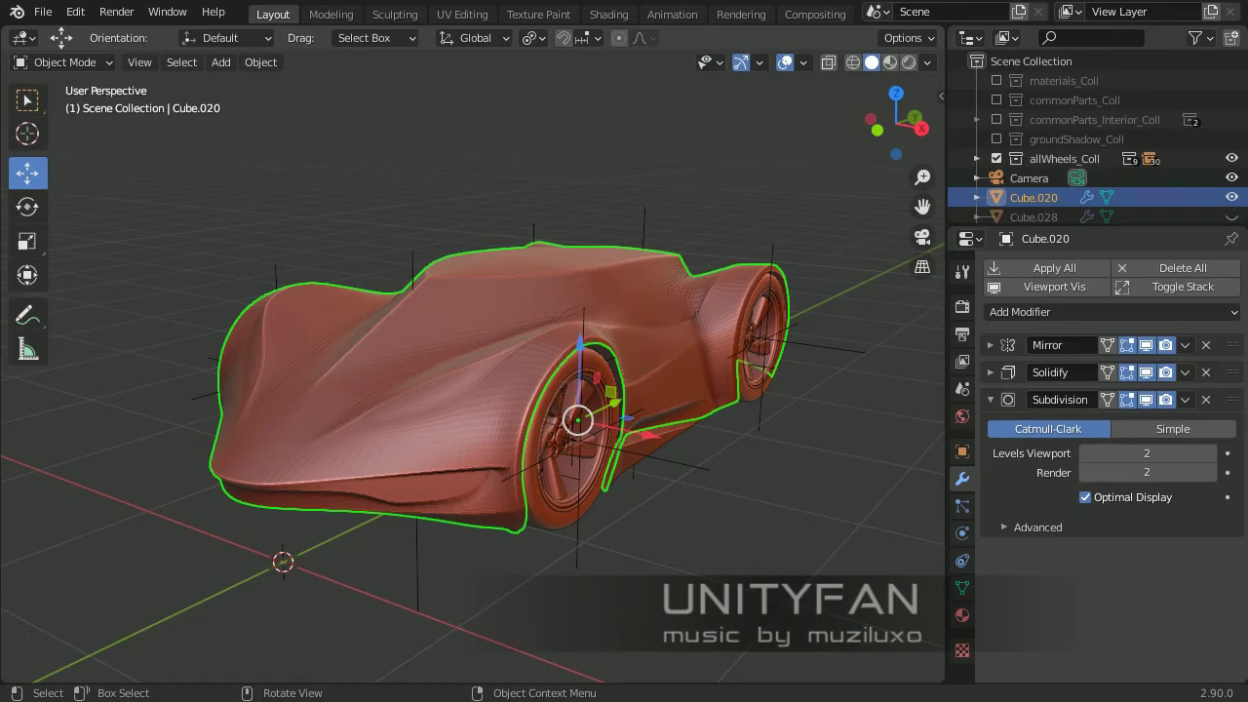
Nudge a selected part of the body mesh near the wheel arch, then review the fender
{"action": "mouse_move", "coordinate": [473, 371]}
{"action": "middle_mouse_down"}
{"action": "mouse_move", "coordinate": [585, 390]}
{"action": "mouse_move", "coordinate": [468, 409]}
{"action": "middle_mouse_up"}
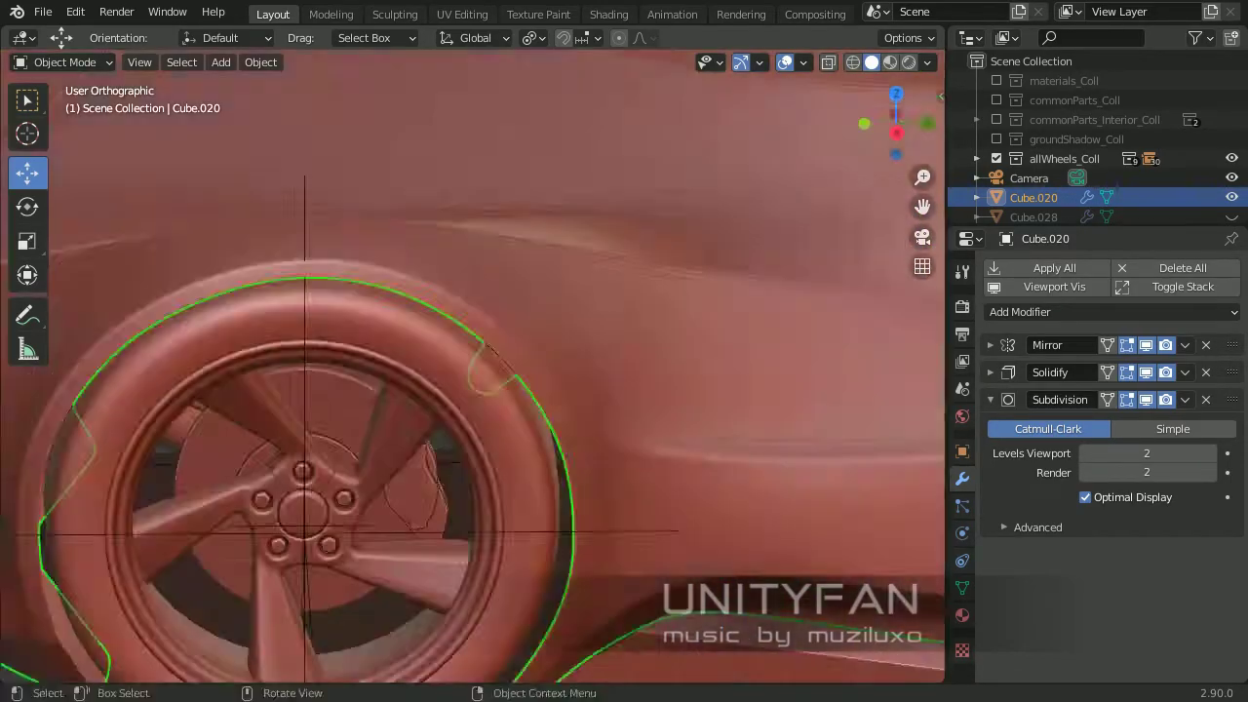
{"action": "key", "text": "Tab"}
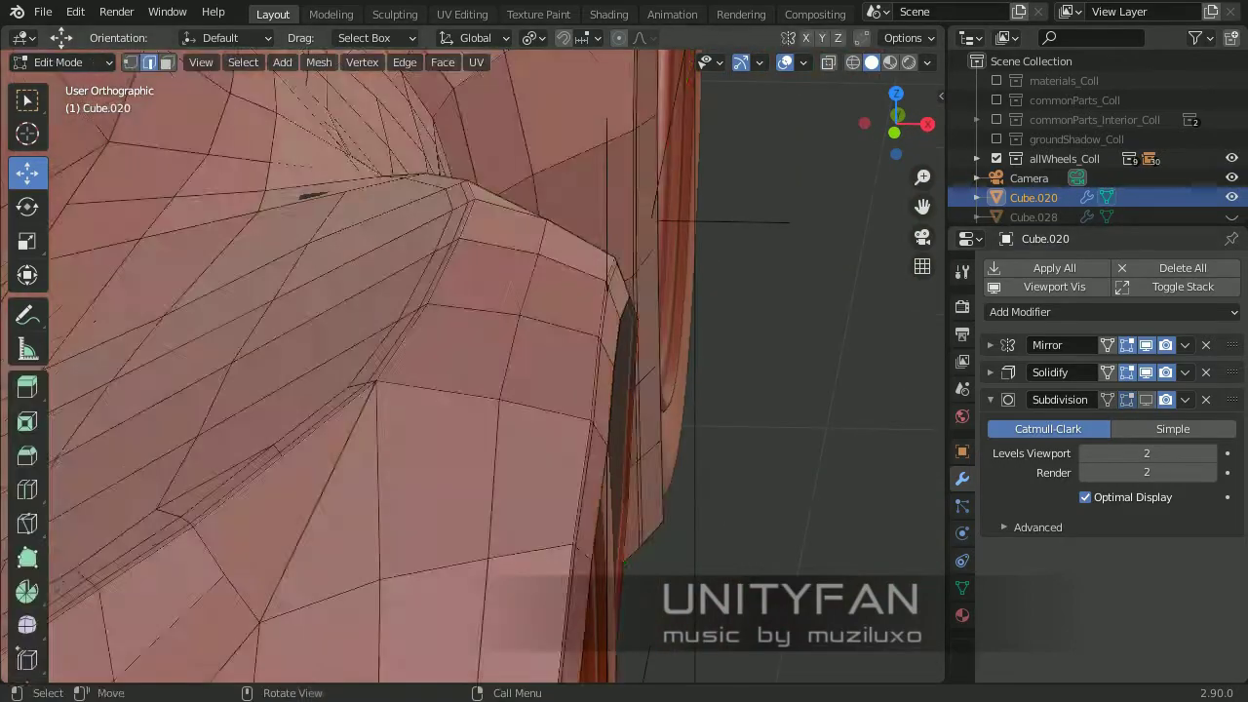
{"action": "mouse_move", "coordinate": [468, 390]}
{"action": "middle_mouse_down"}
{"action": "mouse_move", "coordinate": [507, 409]}
{"action": "mouse_move", "coordinate": [517, 380]}
{"action": "mouse_move", "coordinate": [546, 390]}
{"action": "mouse_move", "coordinate": [604, 370]}
{"action": "middle_mouse_up"}
{"action": "key", "text": "Return"}
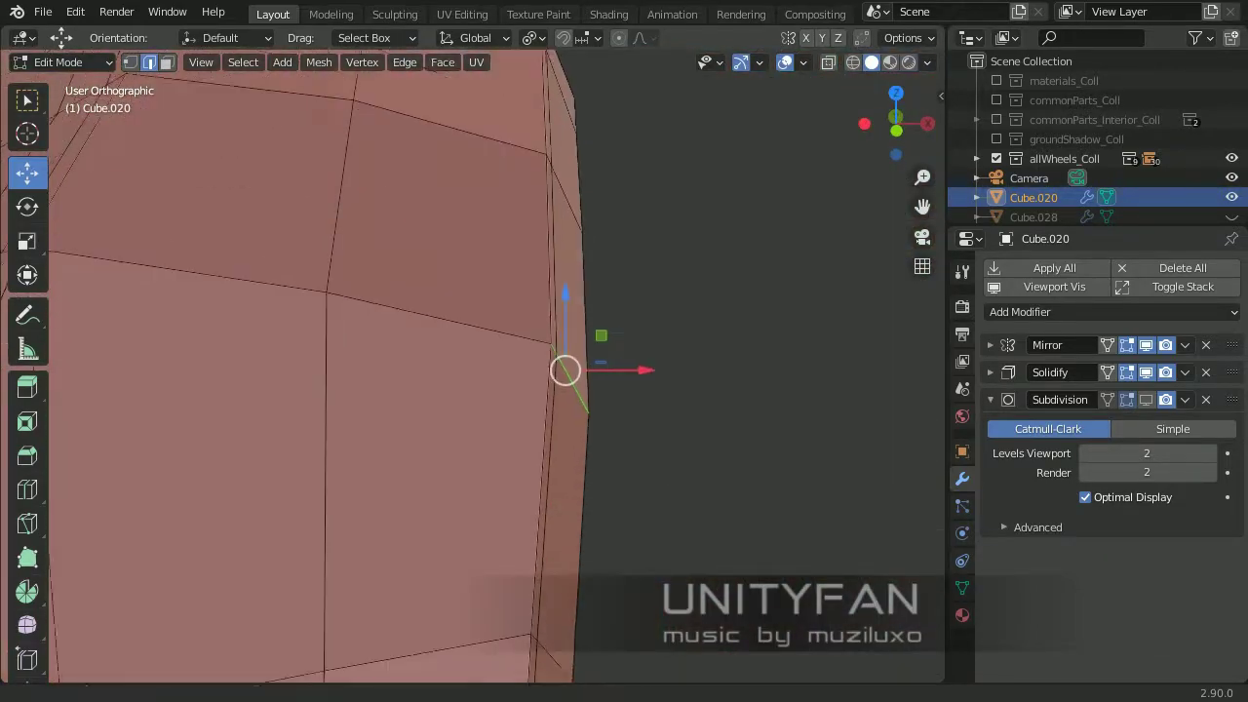
{"action": "scroll", "coordinate": [472, 366], "scroll_direction": "down", "scroll_amount": 1}
{"action": "scroll", "coordinate": [472, 365], "scroll_direction": "down", "scroll_amount": 2}
{"action": "key", "text": "Tab"}
{"action": "scroll", "coordinate": [473, 366], "scroll_direction": "down", "scroll_amount": 2}
{"action": "scroll", "coordinate": [473, 366], "scroll_direction": "down", "scroll_amount": 2}
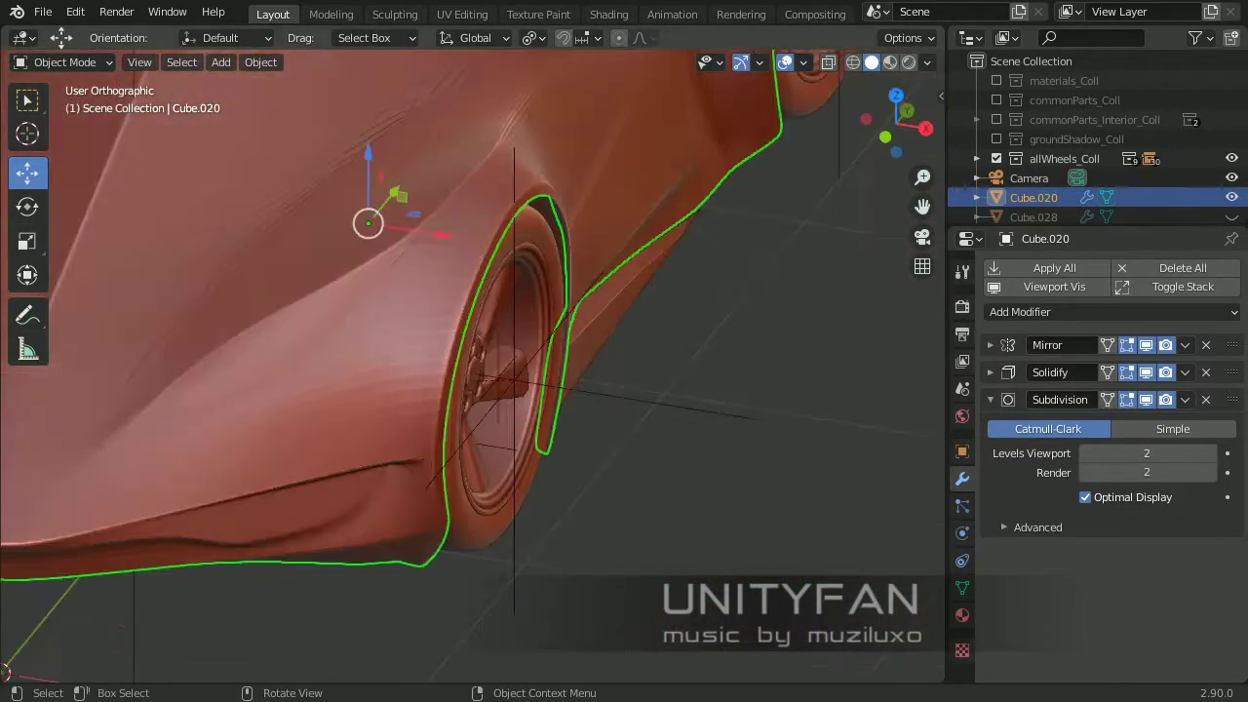
{"action": "middle_click_drag", "start_coordinate": [473, 366], "coordinate": [507, 360]}
{"action": "scroll", "coordinate": [473, 366], "scroll_direction": "up", "scroll_amount": 3}
{"action": "key", "text": "Tab"}
{"action": "scroll", "coordinate": [473, 366], "scroll_direction": "up", "scroll_amount": 3}
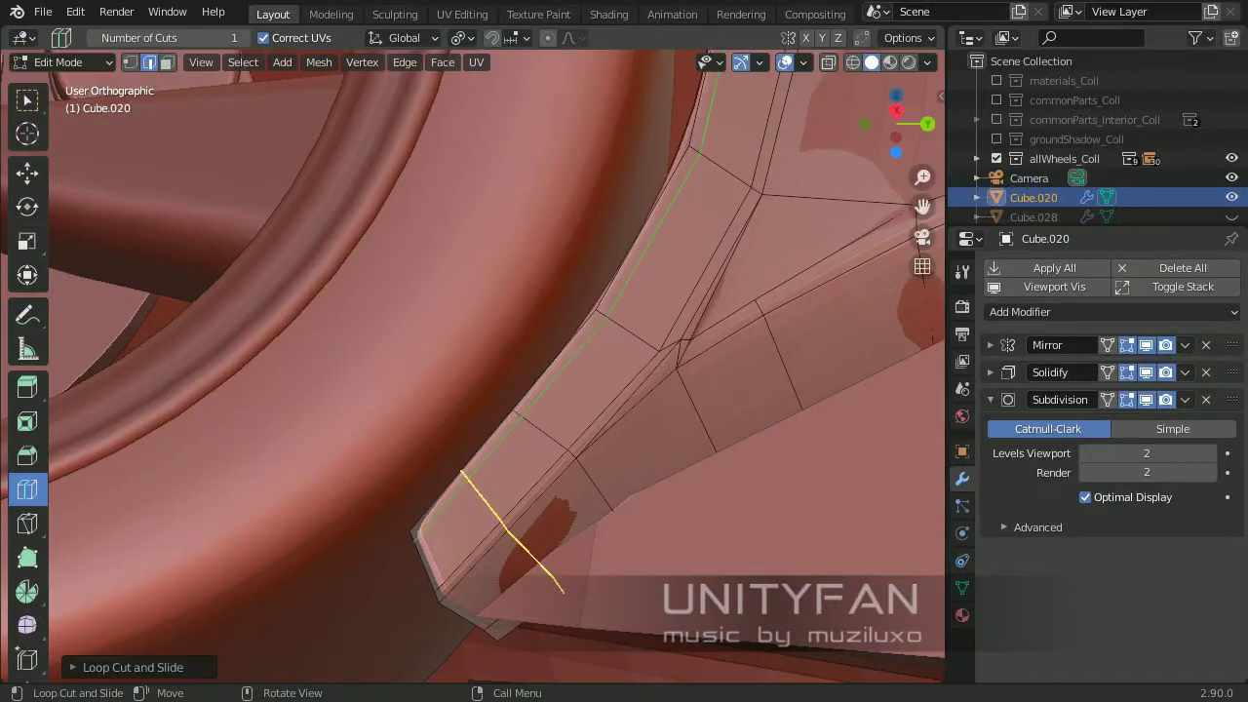
Add an edge loop across the fender and check the result in Object Mode
{"action": "left_click", "coordinate": [448, 602]}
{"action": "key", "text": "Tab"}
{"action": "scroll", "coordinate": [448, 602], "scroll_direction": "down", "scroll_amount": 4}
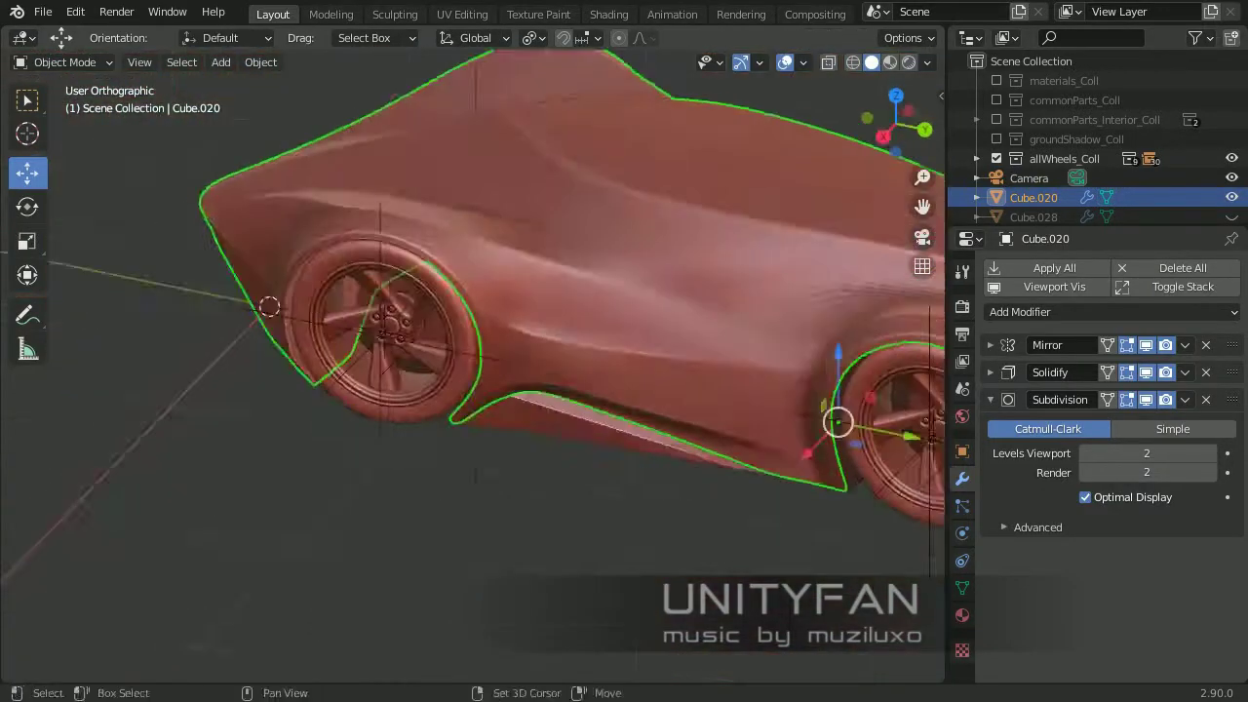
{"action": "scroll", "coordinate": [449, 603], "scroll_direction": "up", "scroll_amount": 3}
{"action": "middle_click_drag", "start_coordinate": [448, 602], "coordinate": [468, 585]}
{"action": "middle_click_drag", "start_coordinate": [473, 365], "coordinate": [487, 361]}
{"action": "key", "text": "Tab"}
{"action": "scroll", "coordinate": [473, 365], "scroll_direction": "up", "scroll_amount": 3}
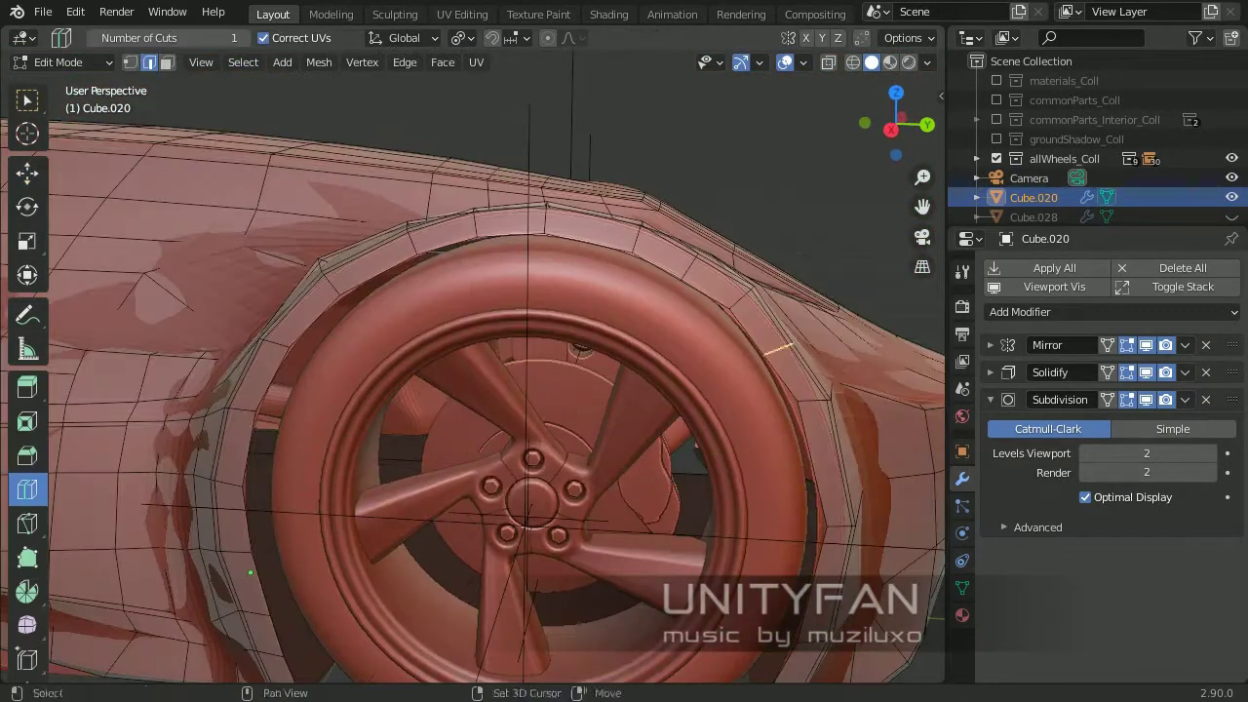
{"action": "scroll", "coordinate": [473, 365], "scroll_direction": "up", "scroll_amount": 2}
In the right side view, pull the fender arch edges to tighten the curve
{"action": "key", "text": "KP_3"}
{"action": "scroll", "coordinate": [473, 365], "scroll_direction": "up", "scroll_amount": 2}
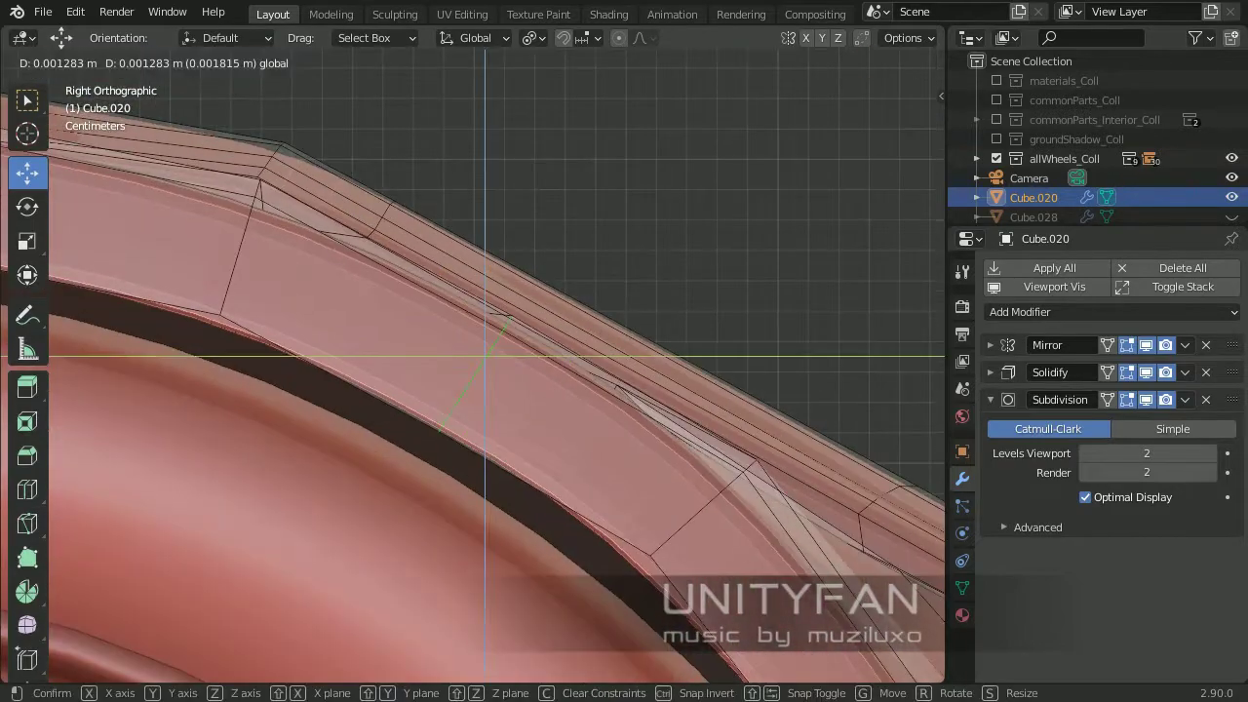
{"action": "key", "text": "Return"}
{"action": "scroll", "coordinate": [473, 365], "scroll_direction": "down", "scroll_amount": 3}
{"action": "middle_click_drag", "start_coordinate": [472, 365], "coordinate": [473, 293], "text": "shift"}
{"action": "scroll", "coordinate": [473, 365], "scroll_direction": "up", "scroll_amount": 2}
{"action": "scroll", "coordinate": [472, 366], "scroll_direction": "up", "scroll_amount": 2}
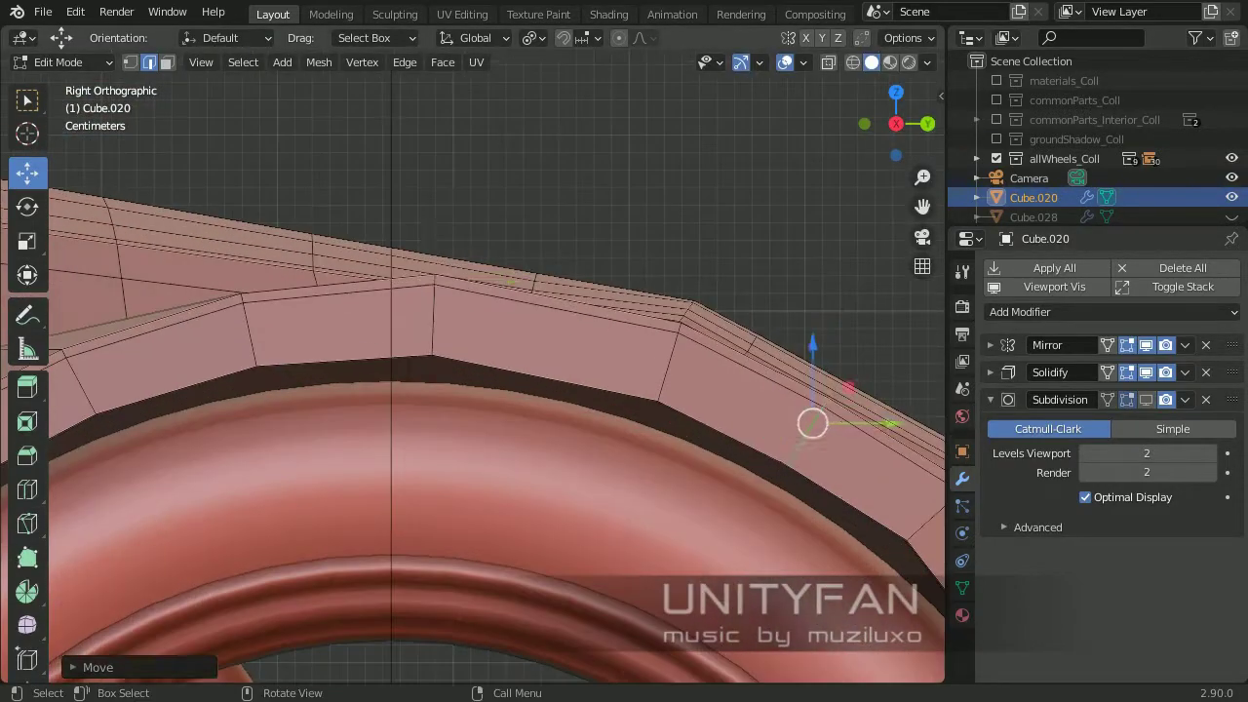
{"action": "key", "text": "Return"}
{"action": "scroll", "coordinate": [472, 365], "scroll_direction": "down", "scroll_amount": 2}
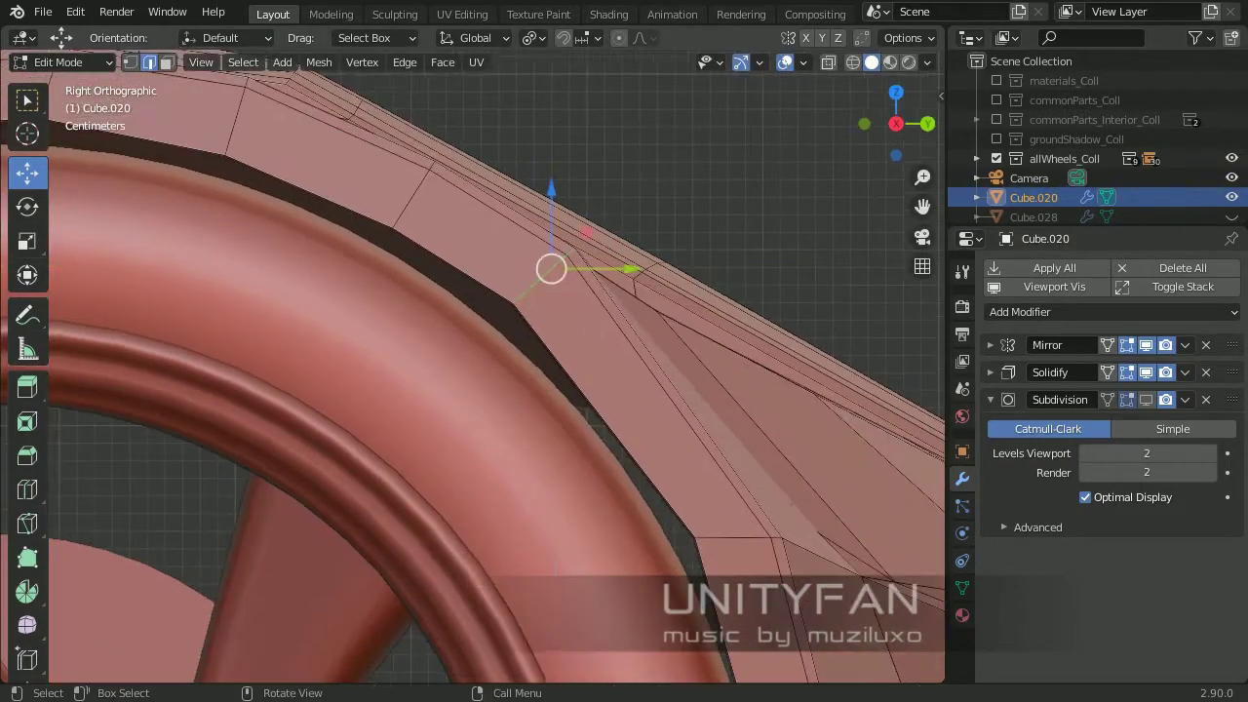
{"action": "middle_click_drag", "start_coordinate": [473, 365], "coordinate": [546, 293], "text": "shift"}
{"action": "scroll", "coordinate": [473, 366], "scroll_direction": "up", "scroll_amount": 1}
{"action": "scroll", "coordinate": [473, 365], "scroll_direction": "up", "scroll_amount": 1}
Select the edge loop across the fender, cancelling an accidental bevel
{"action": "left_click", "coordinate": [633, 417], "text": "alt"}
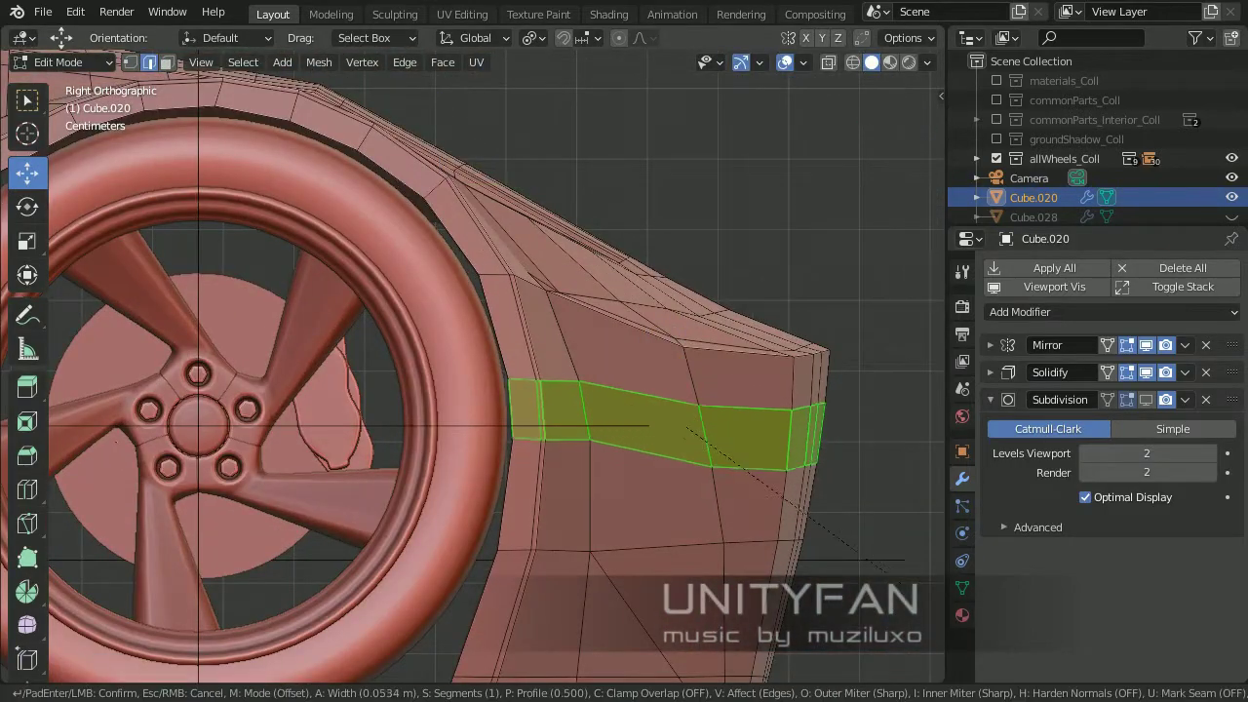
{"action": "key", "text": "Escape"}
{"action": "scroll", "coordinate": [885, 570], "scroll_direction": "up", "scroll_amount": 2}
{"action": "middle_click_drag", "start_coordinate": [885, 570], "coordinate": [683, 439], "text": "shift"}
{"action": "scroll", "coordinate": [683, 438], "scroll_direction": "up", "scroll_amount": 2}
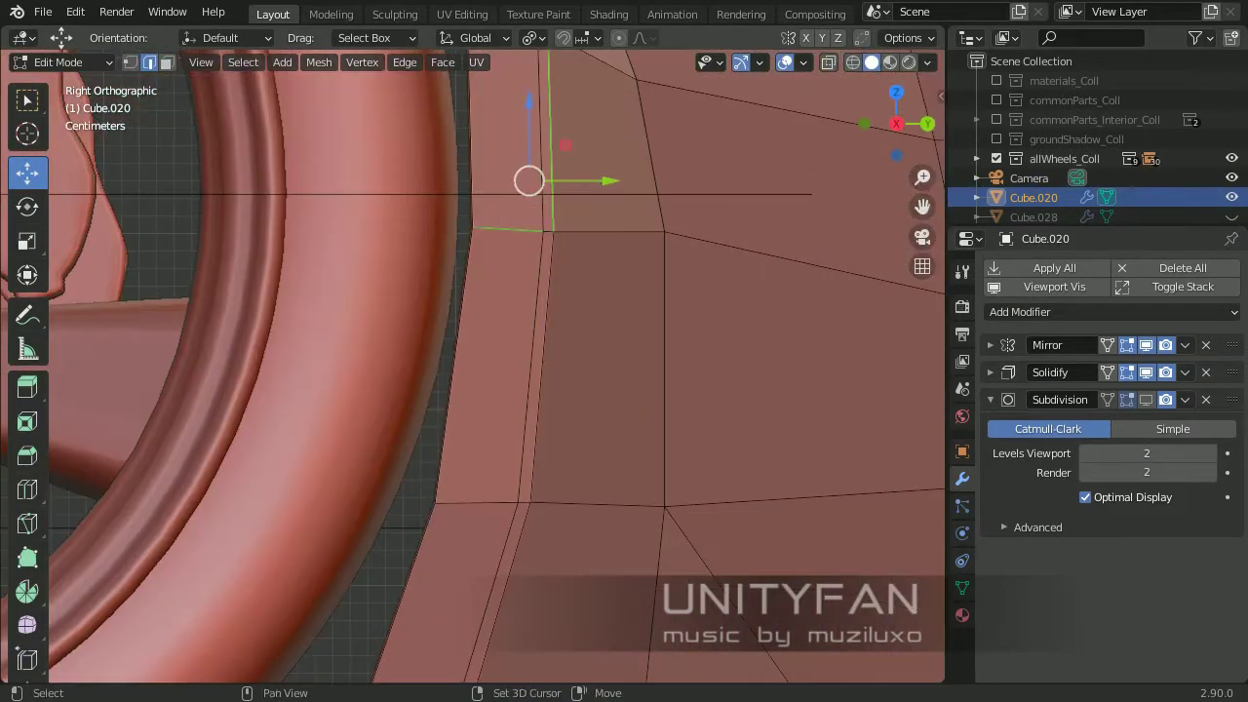
{"action": "scroll", "coordinate": [522, 230], "scroll_direction": "down", "scroll_amount": 3}
In vertex select mode, pick a path of arch vertices and move them
{"action": "key", "text": "1"}
{"action": "scroll", "coordinate": [546, 358], "scroll_direction": "up", "scroll_amount": 2}
{"action": "scroll", "coordinate": [545, 358], "scroll_direction": "down", "scroll_amount": 3}
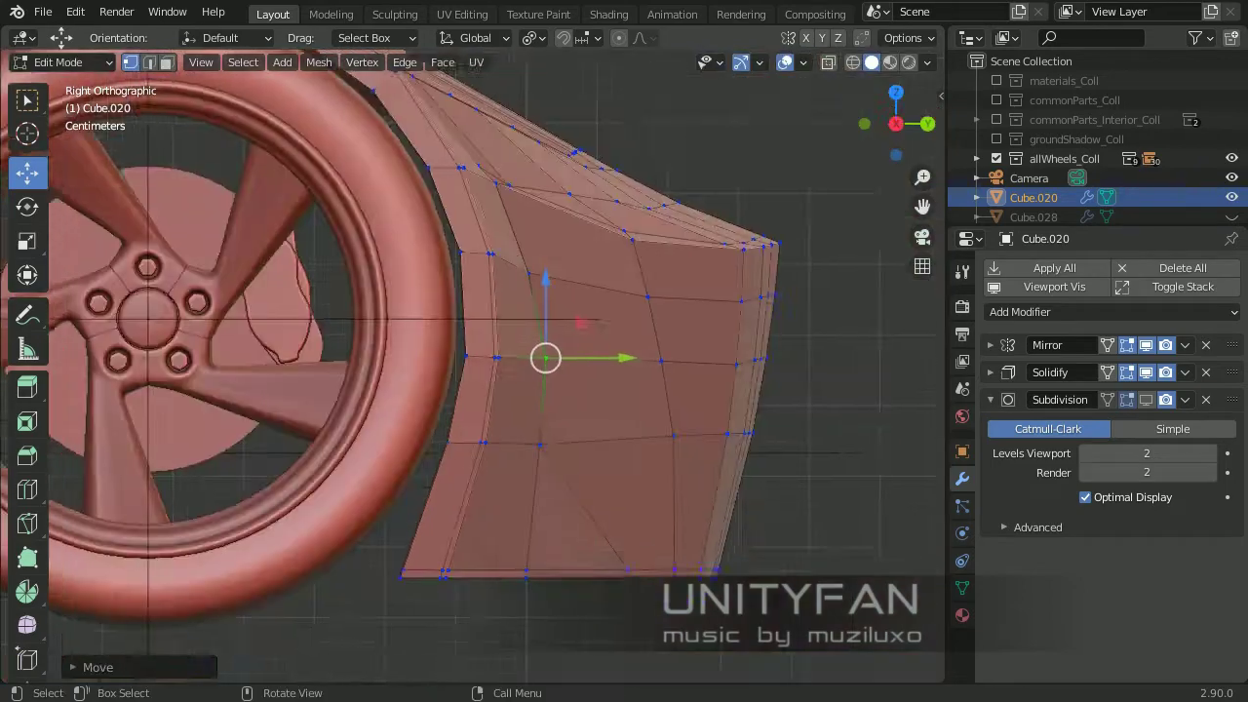
{"action": "scroll", "coordinate": [546, 358], "scroll_direction": "up", "scroll_amount": 1}
{"action": "scroll", "coordinate": [541, 353], "scroll_direction": "up", "scroll_amount": 4}
{"action": "scroll", "coordinate": [541, 352], "scroll_direction": "down", "scroll_amount": 3}
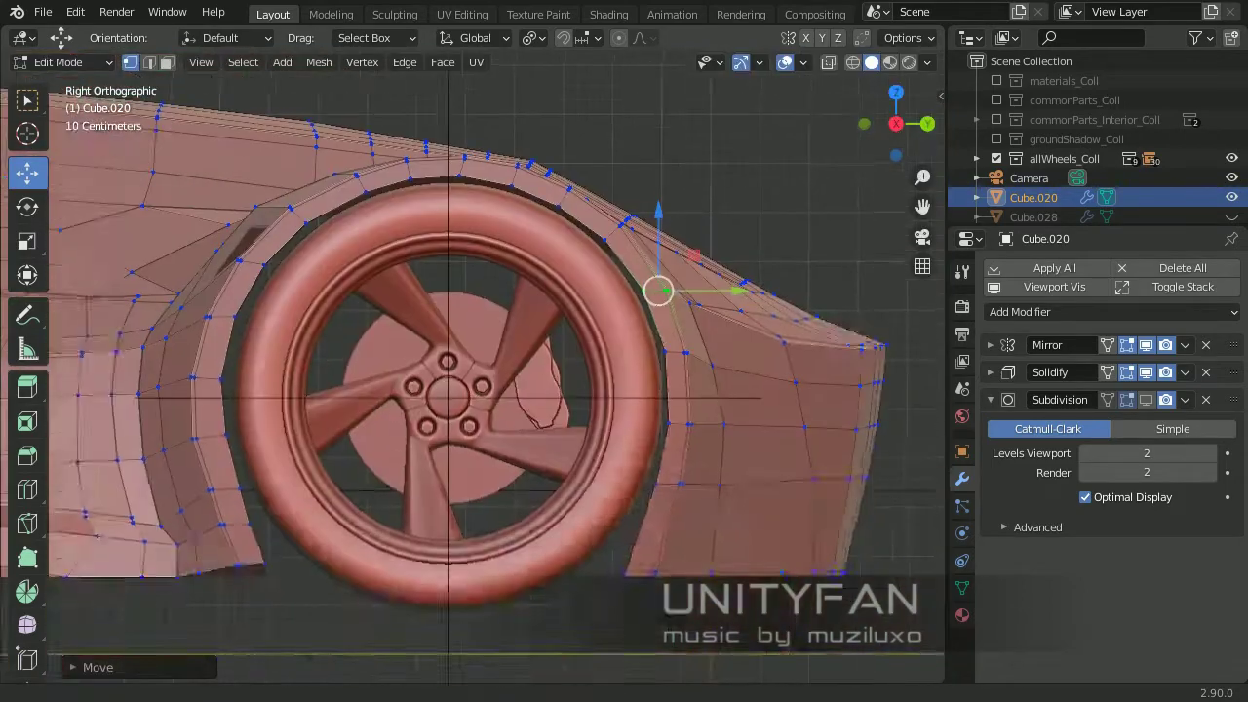
{"action": "scroll", "coordinate": [541, 352], "scroll_direction": "up", "scroll_amount": 3}
{"action": "left_click", "coordinate": [415, 434], "text": "ctrl"}
{"action": "key", "text": "g"}
{"action": "key", "text": "Return"}
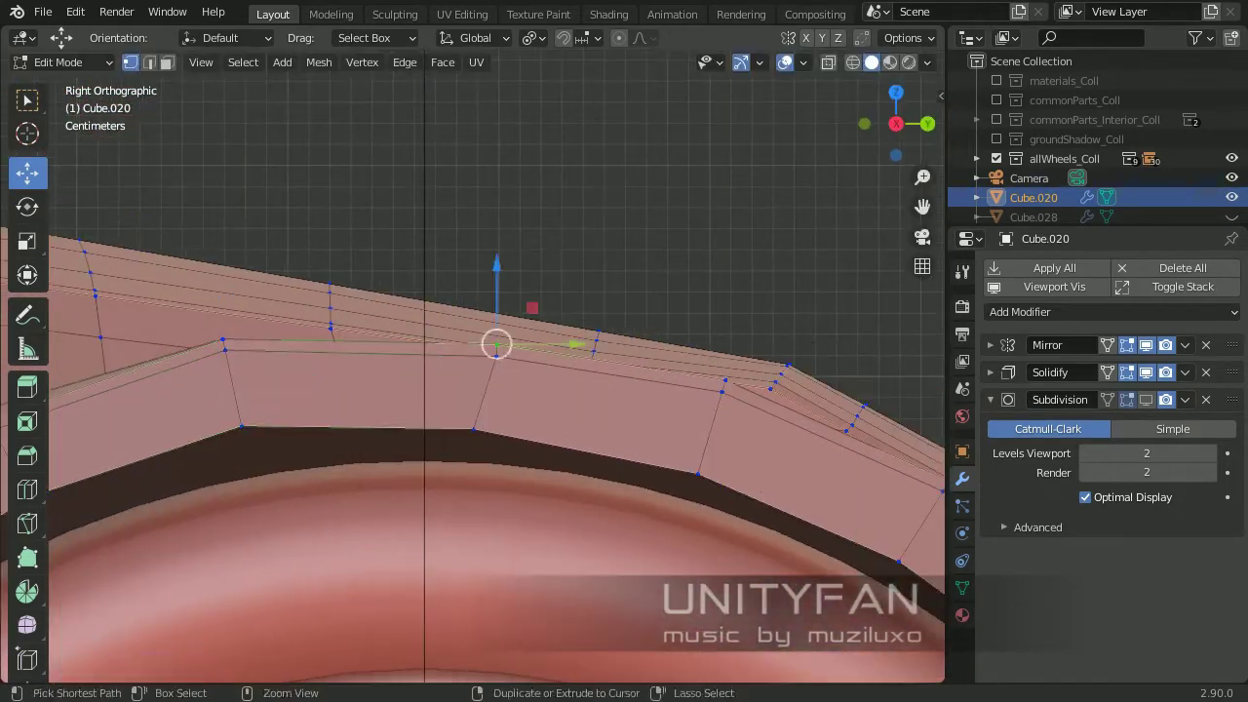
Adjust another arch vertex, then select a lower vertex on the arch
{"action": "middle_click_drag", "start_coordinate": [682, 390], "coordinate": [465, 408], "text": "shift"}
{"action": "key", "text": "Return"}
{"action": "scroll", "coordinate": [473, 366], "scroll_direction": "up", "scroll_amount": 2}
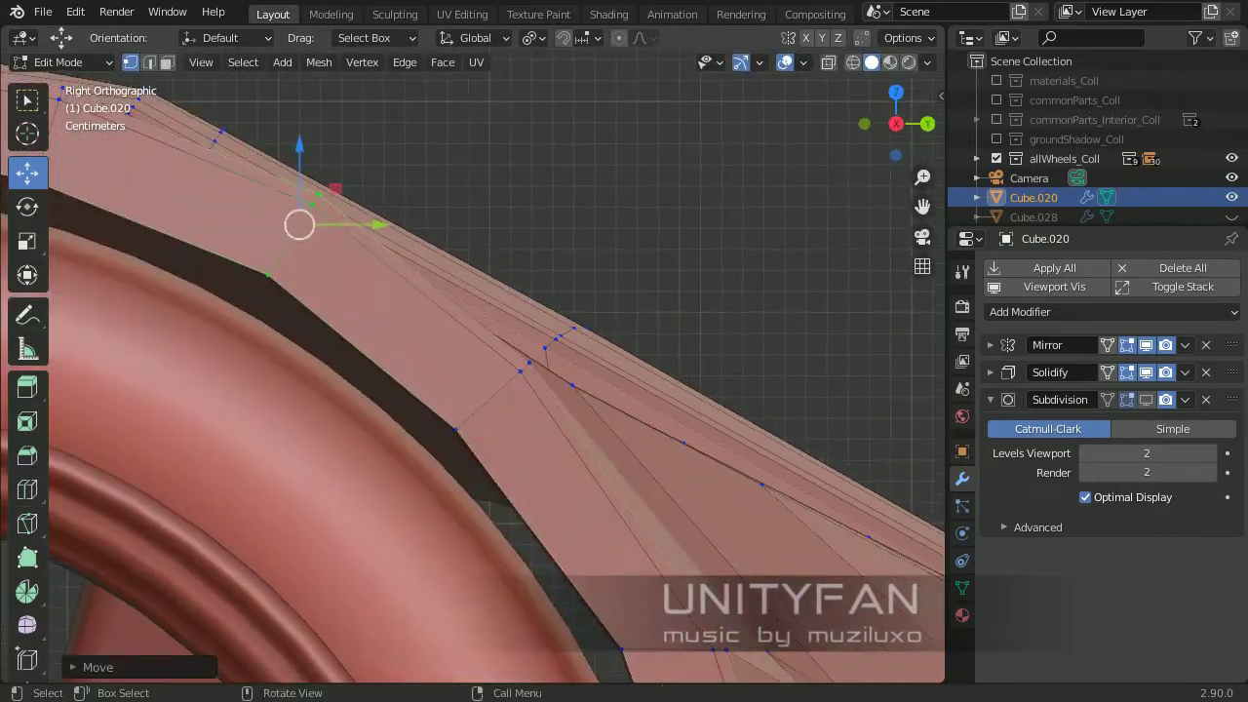
{"action": "scroll", "coordinate": [472, 365], "scroll_direction": "down", "scroll_amount": 3}
{"action": "scroll", "coordinate": [472, 366], "scroll_direction": "up", "scroll_amount": 2}
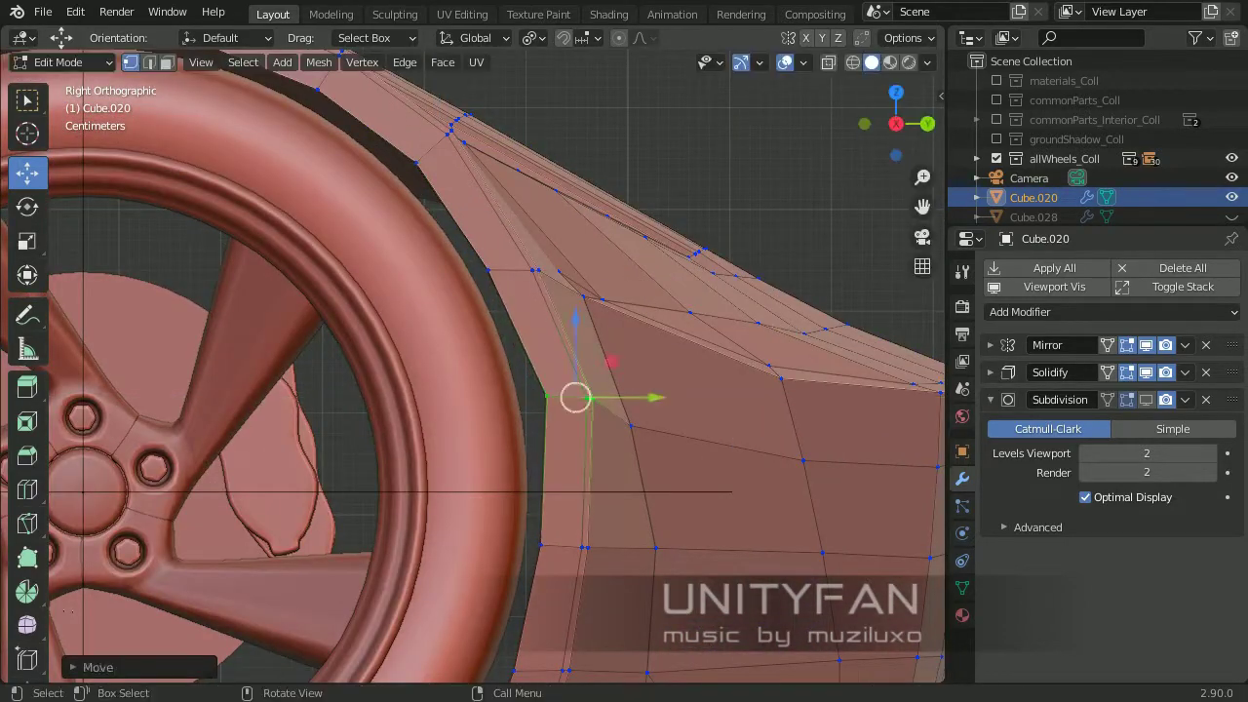
{"action": "middle_click_drag", "start_coordinate": [591, 546], "coordinate": [562, 289], "text": "shift"}
{"action": "left_click", "coordinate": [561, 289], "text": "ctrl"}
Slide the lower arch vertex along the Y axis and review the whole car
{"action": "key", "text": "g"}
{"action": "key", "text": "y"}
{"action": "key", "text": "Tab"}
{"action": "middle_click_drag", "start_coordinate": [526, 410], "coordinate": [488, 428]}
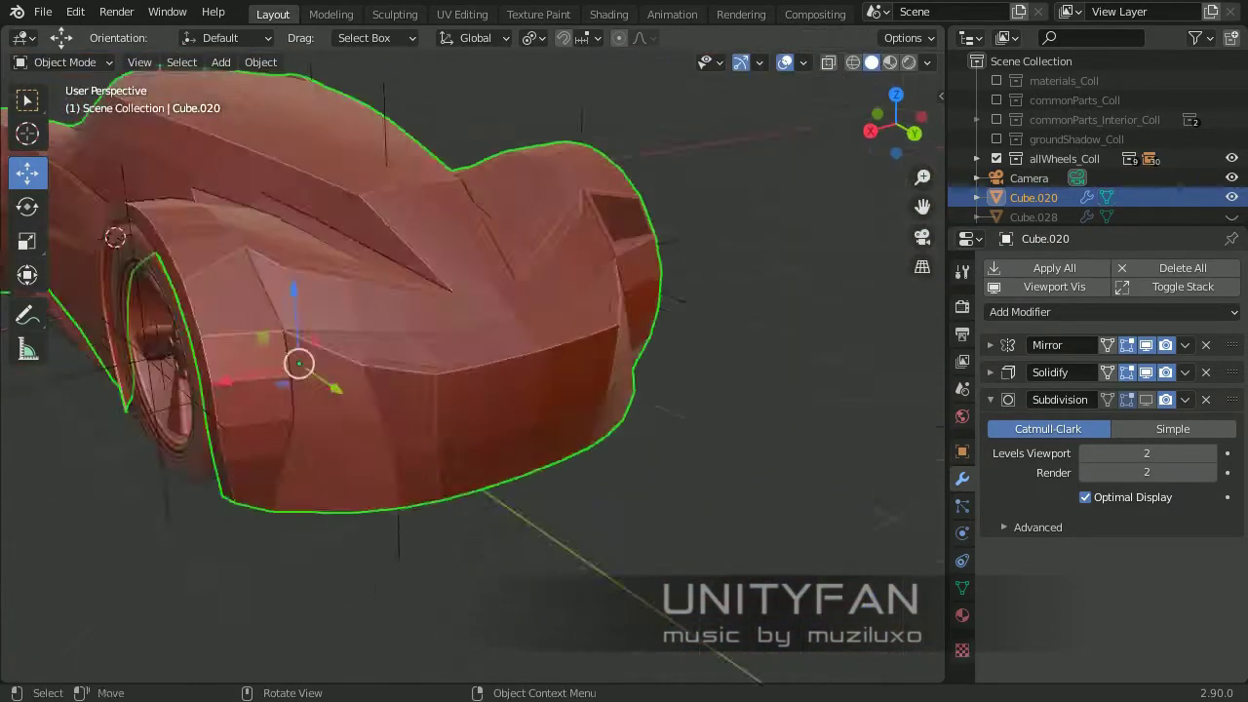
{"action": "scroll", "coordinate": [487, 428], "scroll_direction": "up", "scroll_amount": 2}
{"action": "key", "text": "Tab"}
{"action": "scroll", "coordinate": [472, 367], "scroll_direction": "up", "scroll_amount": 4}
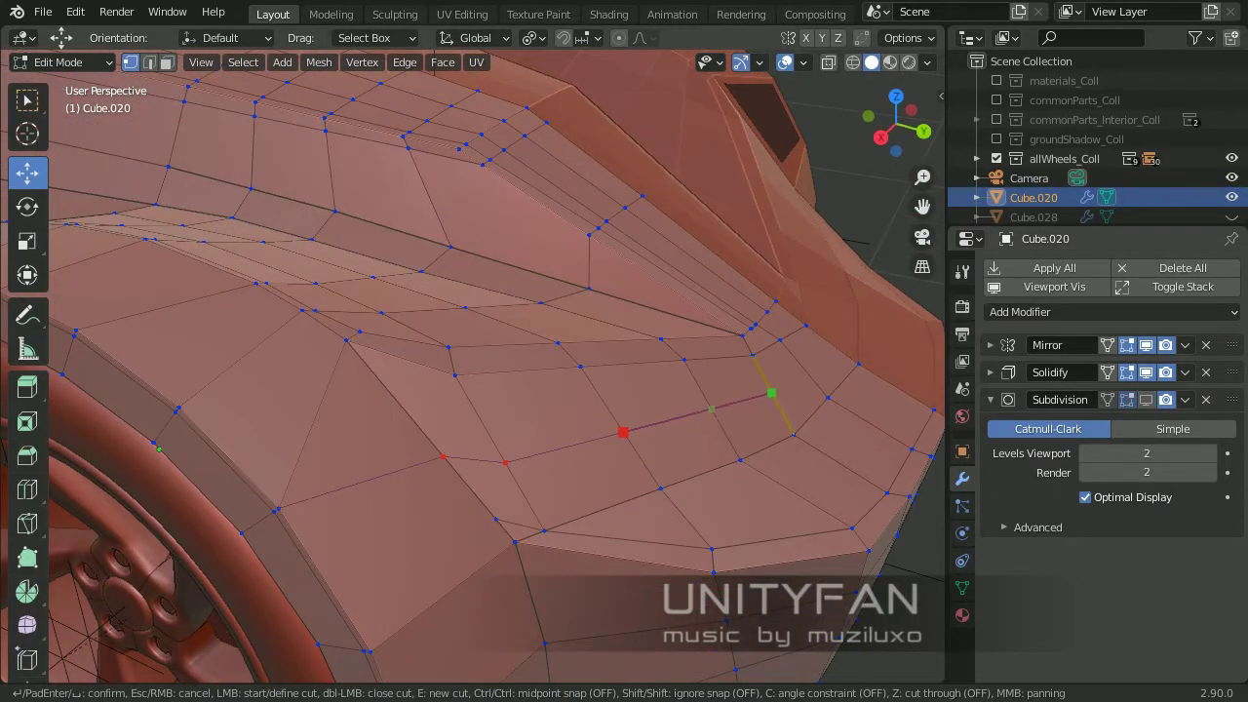
Start a knife cut on the fender and reposition fender edge paths from the right view
{"action": "mouse_move", "coordinate": [584, 438]}
{"action": "middle_mouse_down"}
{"action": "mouse_move", "coordinate": [546, 390]}
{"action": "mouse_move", "coordinate": [906, 334]}
{"action": "middle_mouse_up"}
{"action": "left_click", "coordinate": [622, 362], "text": "ctrl"}
{"action": "left_click", "coordinate": [622, 362]}
{"action": "key", "text": "k"}
{"action": "middle_click_drag", "start_coordinate": [738, 267], "coordinate": [836, 291]}
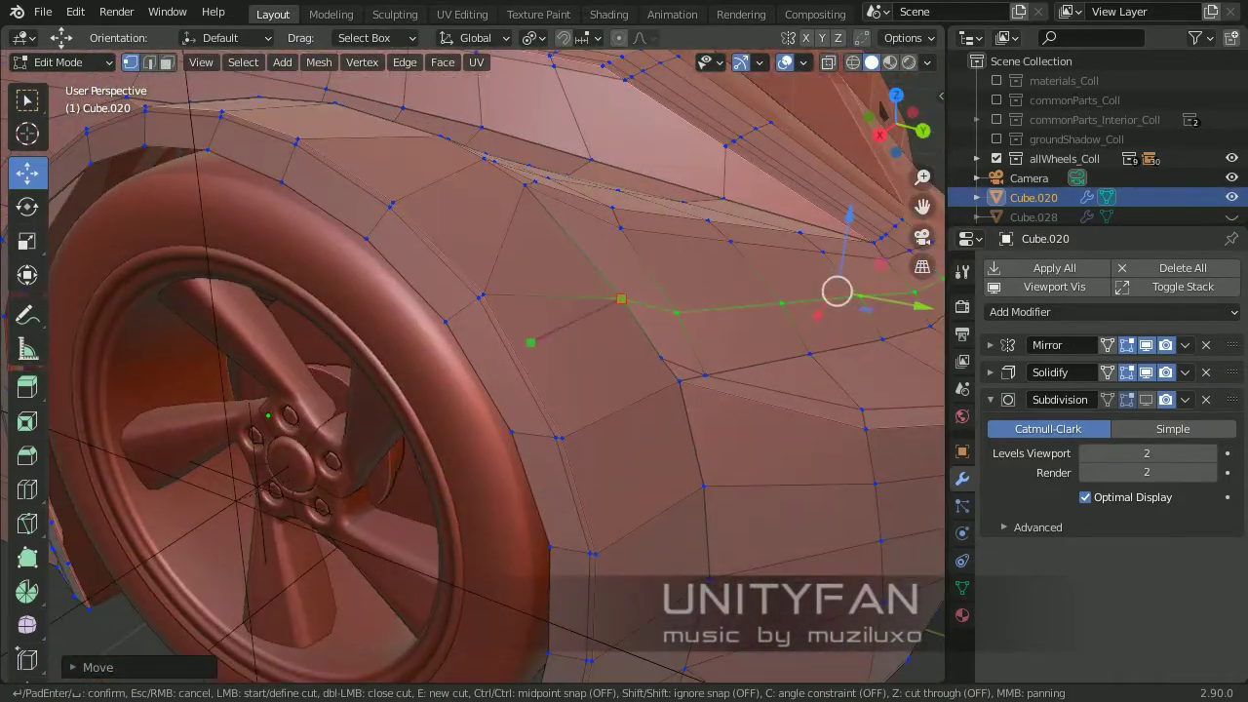
{"action": "left_click", "coordinate": [466, 358], "text": "ctrl"}
{"action": "key", "text": "KP_3"}
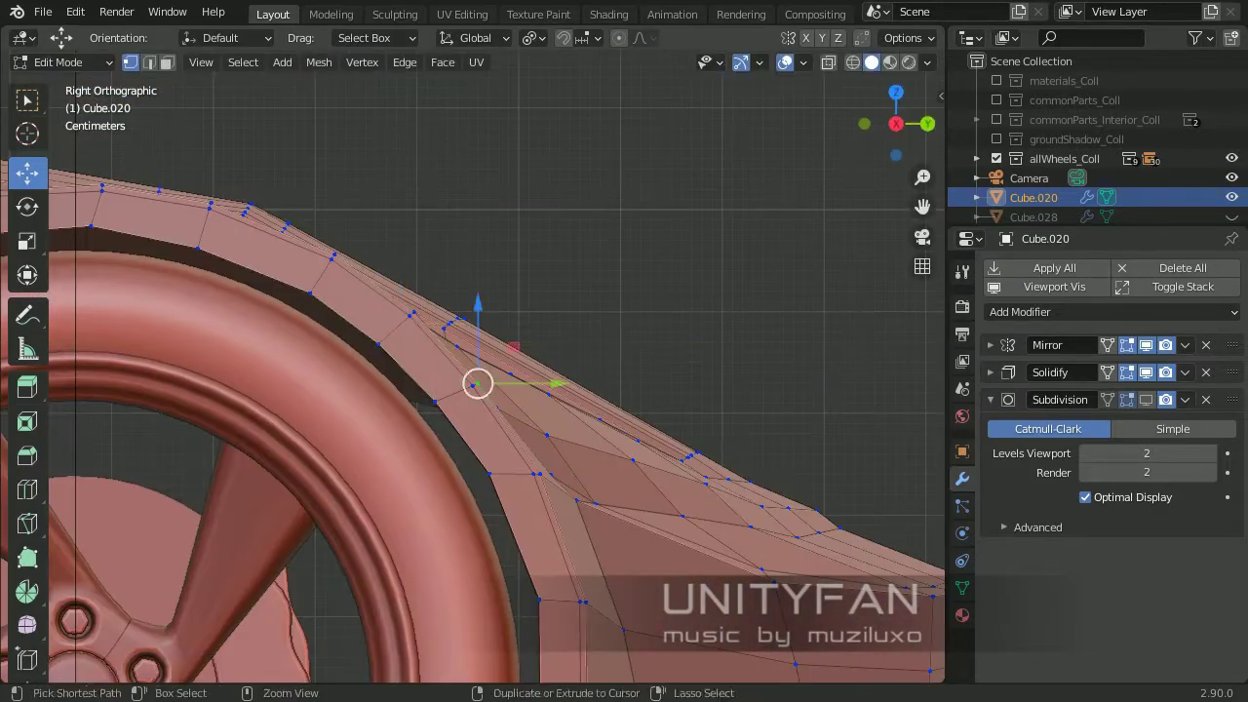
{"action": "left_click", "coordinate": [464, 389]}
{"action": "mouse_move", "coordinate": [464, 389]}
{"action": "middle_mouse_down"}
{"action": "mouse_move", "coordinate": [345, 413]}
{"action": "mouse_move", "coordinate": [507, 370]}
{"action": "mouse_move", "coordinate": [438, 331]}
{"action": "middle_mouse_up"}
In edge select mode, extend the knife cut along a fender edge and confirm it
{"action": "key", "text": "2"}
{"action": "left_click", "coordinate": [362, 320]}
{"action": "mouse_move", "coordinate": [362, 321]}
{"action": "middle_mouse_down"}
{"action": "mouse_move", "coordinate": [339, 270]}
{"action": "mouse_move", "coordinate": [569, 337]}
{"action": "mouse_move", "coordinate": [459, 322]}
{"action": "mouse_move", "coordinate": [390, 390]}
{"action": "middle_mouse_up"}
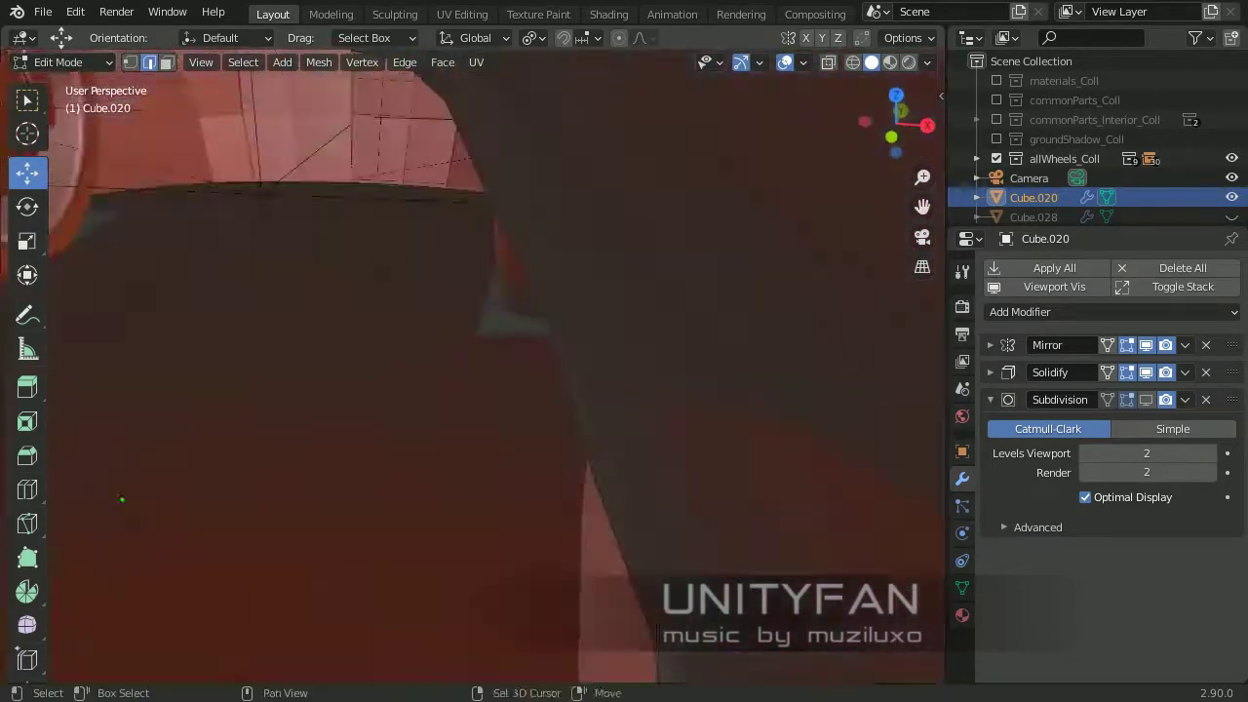
{"action": "middle_click_drag", "start_coordinate": [122, 499], "coordinate": [188, 414]}
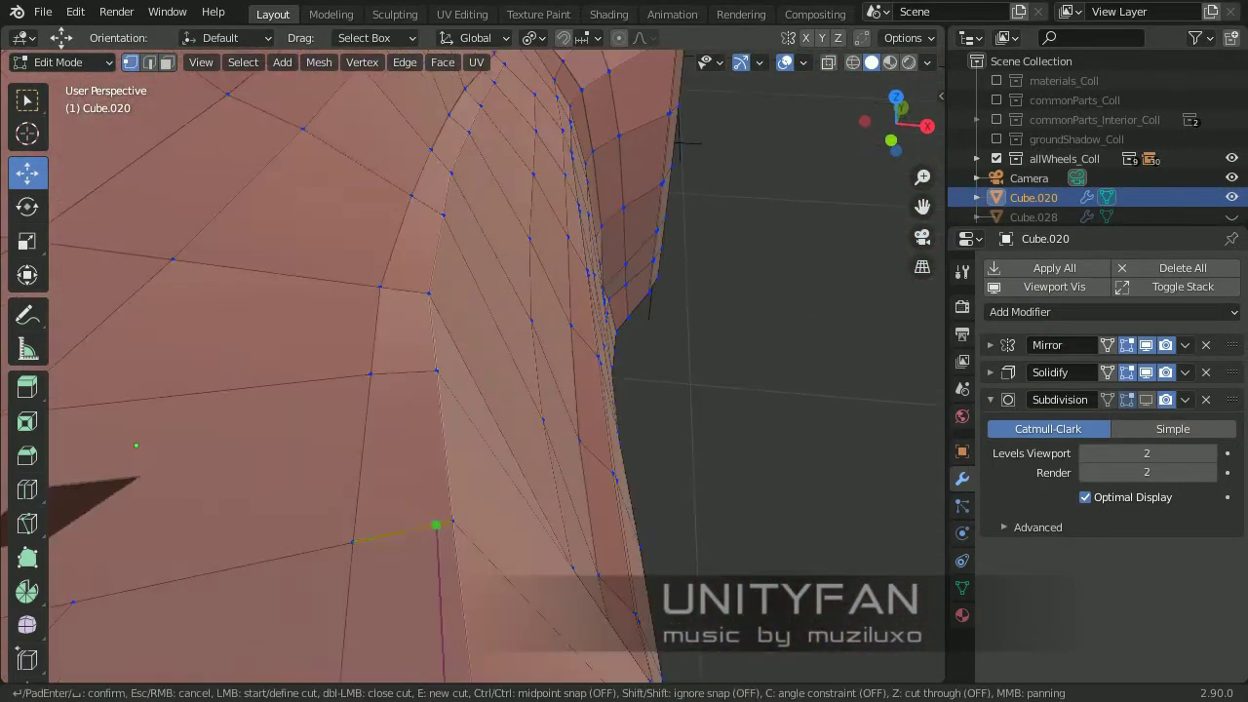
{"action": "middle_click_drag", "start_coordinate": [136, 446], "coordinate": [122, 540]}
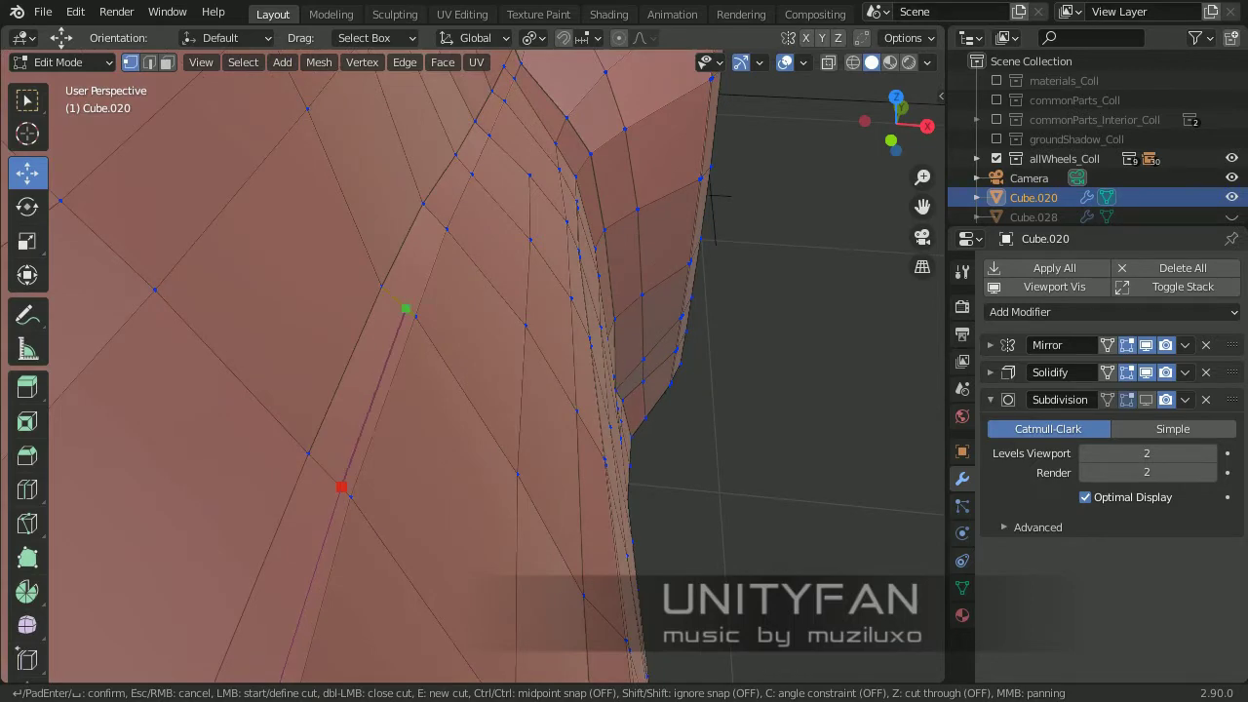
{"action": "middle_click_drag", "start_coordinate": [121, 472], "coordinate": [210, 488], "text": "shift"}
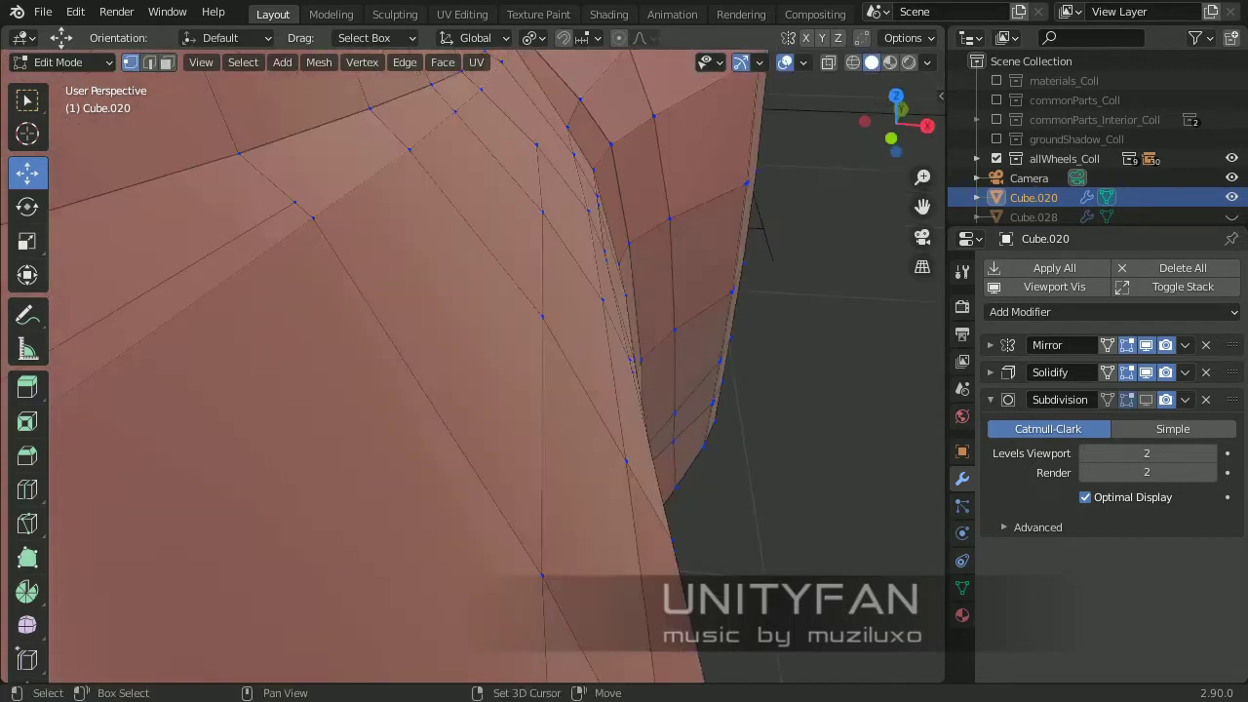
{"action": "scroll", "coordinate": [358, 406], "scroll_direction": "up", "scroll_amount": 1}
{"action": "scroll", "coordinate": [371, 329], "scroll_direction": "up", "scroll_amount": 1}
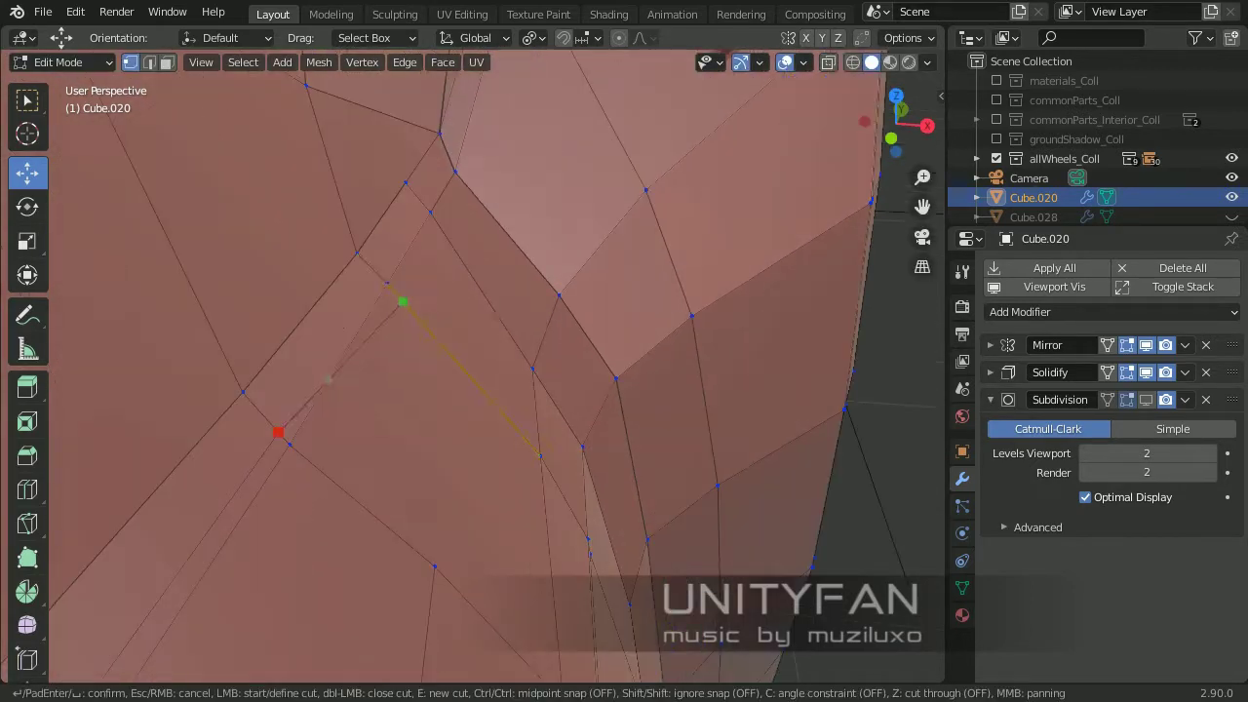
{"action": "mouse_move", "coordinate": [421, 203]}
{"action": "middle_mouse_down"}
{"action": "mouse_move", "coordinate": [423, 306]}
{"action": "mouse_move", "coordinate": [459, 195]}
{"action": "middle_mouse_up"}
{"action": "key", "text": "Return"}
Make a second knife cut into the body mesh
{"action": "scroll", "coordinate": [240, 407], "scroll_direction": "down", "scroll_amount": 3}
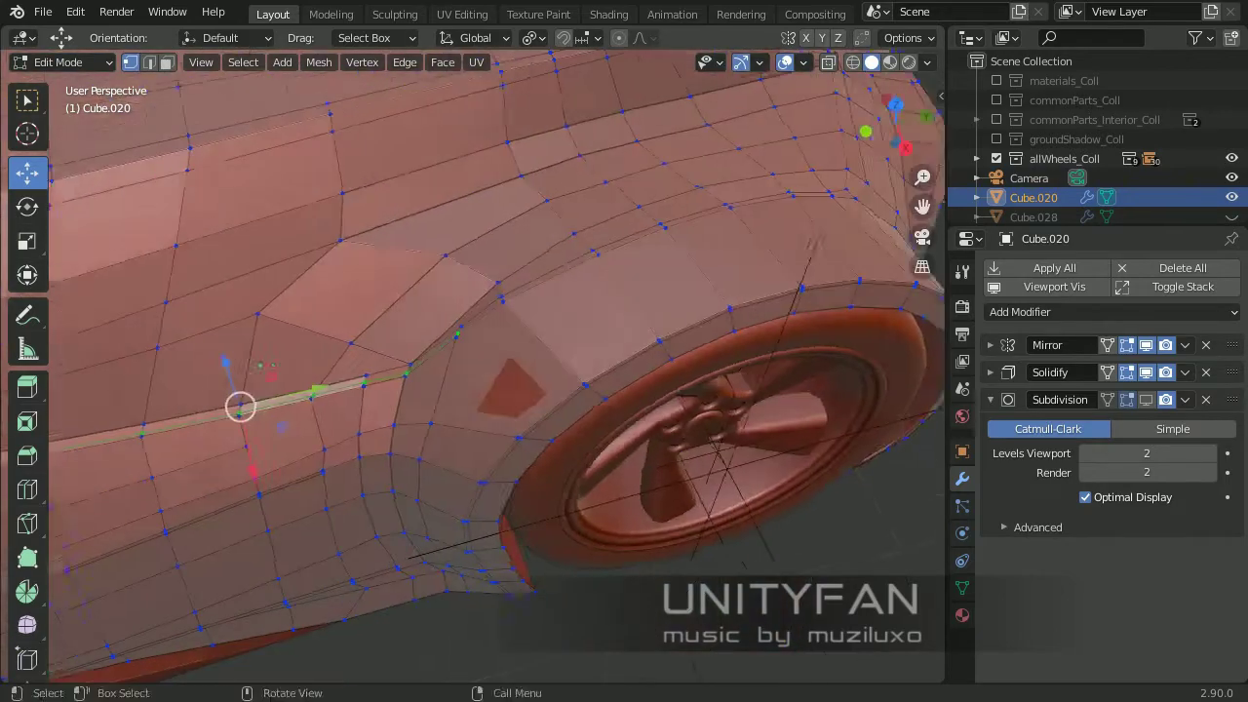
{"action": "scroll", "coordinate": [240, 406], "scroll_direction": "up", "scroll_amount": 3}
{"action": "mouse_move", "coordinate": [239, 406]}
{"action": "middle_mouse_down"}
{"action": "mouse_move", "coordinate": [448, 372]}
{"action": "mouse_move", "coordinate": [195, 368]}
{"action": "mouse_move", "coordinate": [145, 523]}
{"action": "middle_mouse_up"}
{"action": "scroll", "coordinate": [527, 417], "scroll_direction": "up", "scroll_amount": 3}
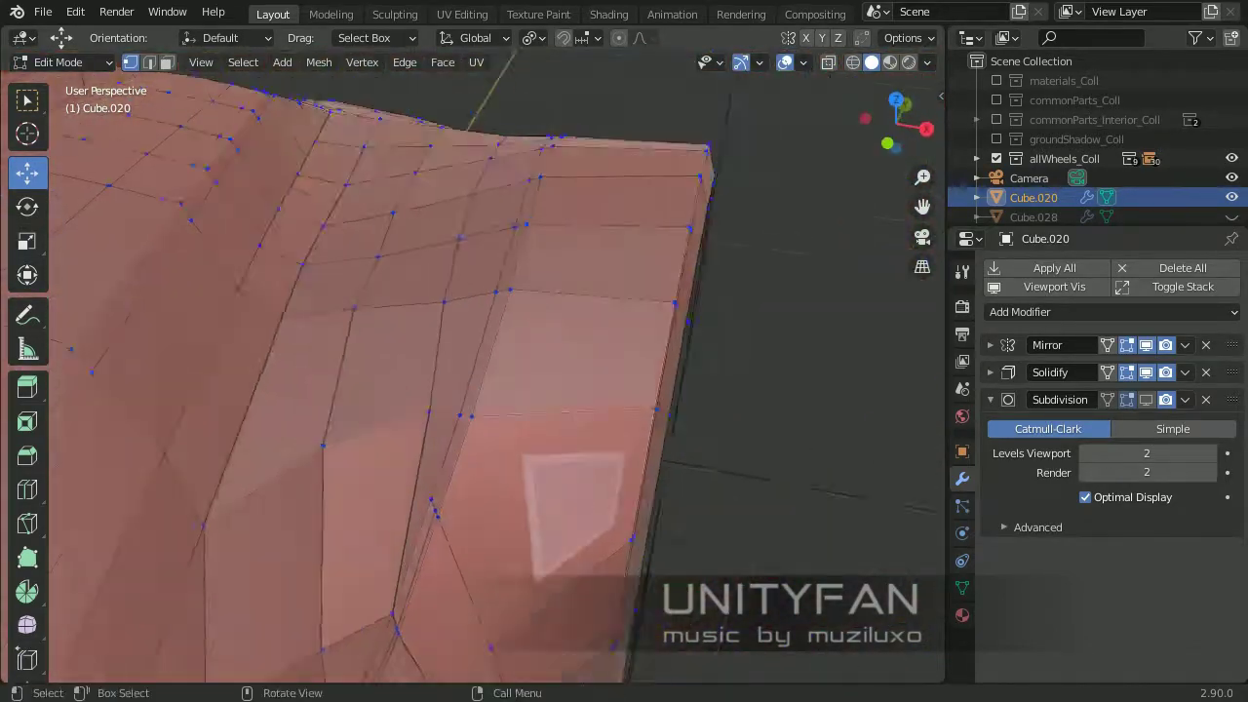
{"action": "scroll", "coordinate": [527, 417], "scroll_direction": "up", "scroll_amount": 2}
{"action": "key", "text": "k"}
{"action": "mouse_move", "coordinate": [516, 334]}
{"action": "middle_mouse_down"}
{"action": "mouse_move", "coordinate": [516, 223]}
{"action": "mouse_move", "coordinate": [506, 464]}
{"action": "mouse_move", "coordinate": [683, 167]}
{"action": "mouse_move", "coordinate": [744, 147]}
{"action": "middle_mouse_up"}
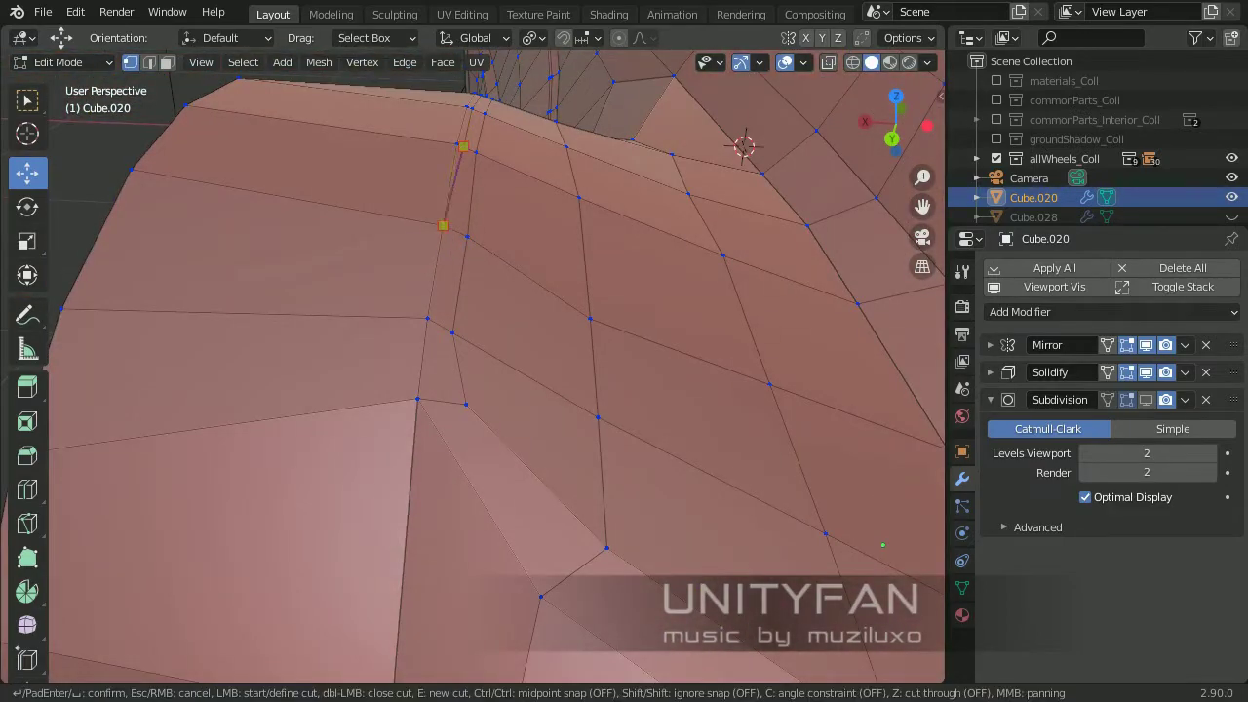
{"action": "middle_click_drag", "start_coordinate": [439, 324], "coordinate": [429, 292]}
{"action": "key", "text": "Return"}
Knife another cut near the front of the car and slightly nudge the new vertex
{"action": "scroll", "coordinate": [435, 234], "scroll_direction": "down", "scroll_amount": 3}
{"action": "scroll", "coordinate": [435, 234], "scroll_direction": "down", "scroll_amount": 2}
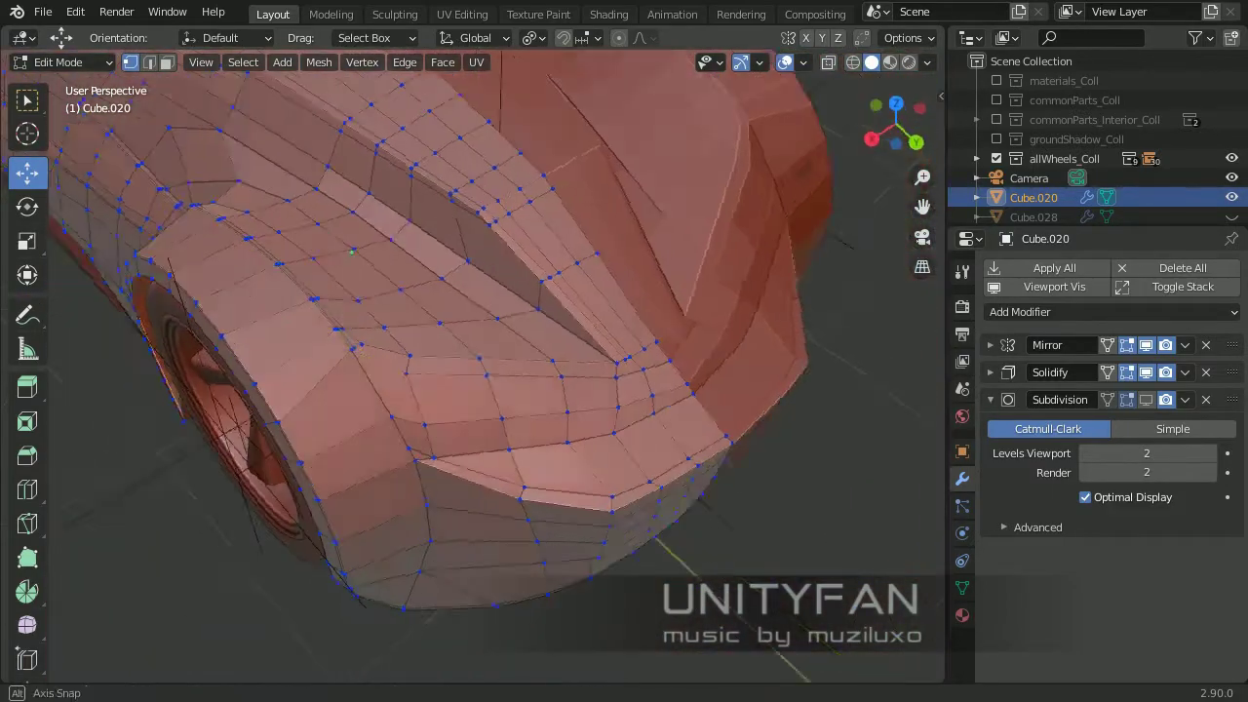
{"action": "scroll", "coordinate": [435, 234], "scroll_direction": "up", "scroll_amount": 5}
{"action": "mouse_move", "coordinate": [434, 234]}
{"action": "middle_mouse_down"}
{"action": "mouse_move", "coordinate": [487, 292]}
{"action": "mouse_move", "coordinate": [293, 487]}
{"action": "middle_mouse_up"}
{"action": "key", "text": "k"}
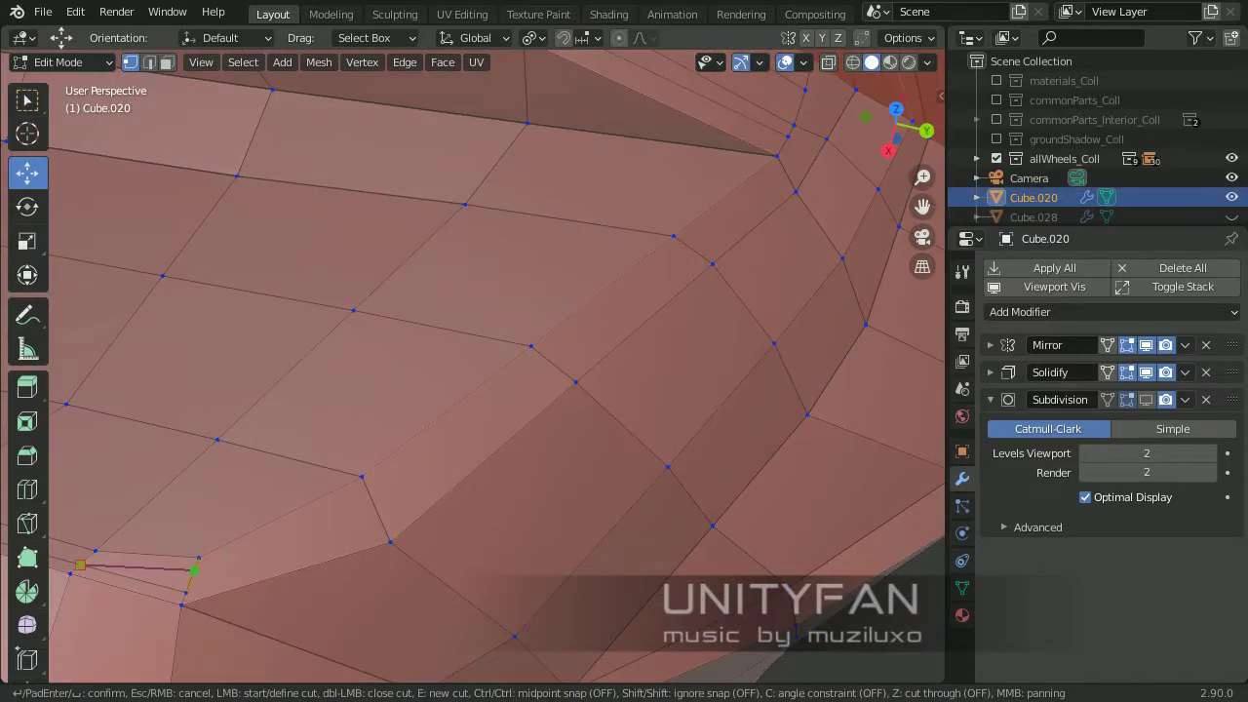
{"action": "mouse_move", "coordinate": [367, 492]}
{"action": "middle_mouse_down"}
{"action": "mouse_move", "coordinate": [231, 515]}
{"action": "mouse_move", "coordinate": [398, 358]}
{"action": "mouse_move", "coordinate": [214, 81]}
{"action": "middle_mouse_up"}
{"action": "key", "text": "Return"}
{"action": "middle_click_drag", "start_coordinate": [487, 389], "coordinate": [351, 282]}
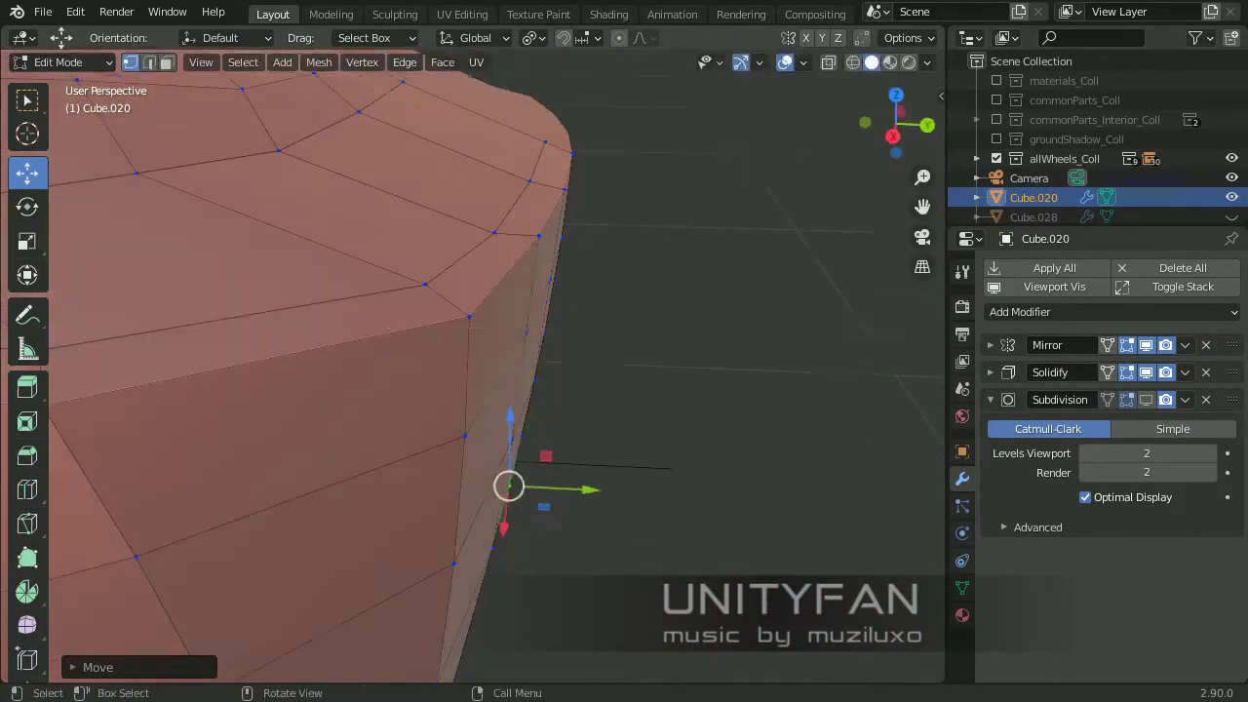
{"action": "scroll", "coordinate": [487, 390], "scroll_direction": "down", "scroll_amount": 3}
{"action": "middle_click_drag", "start_coordinate": [488, 390], "coordinate": [390, 273]}
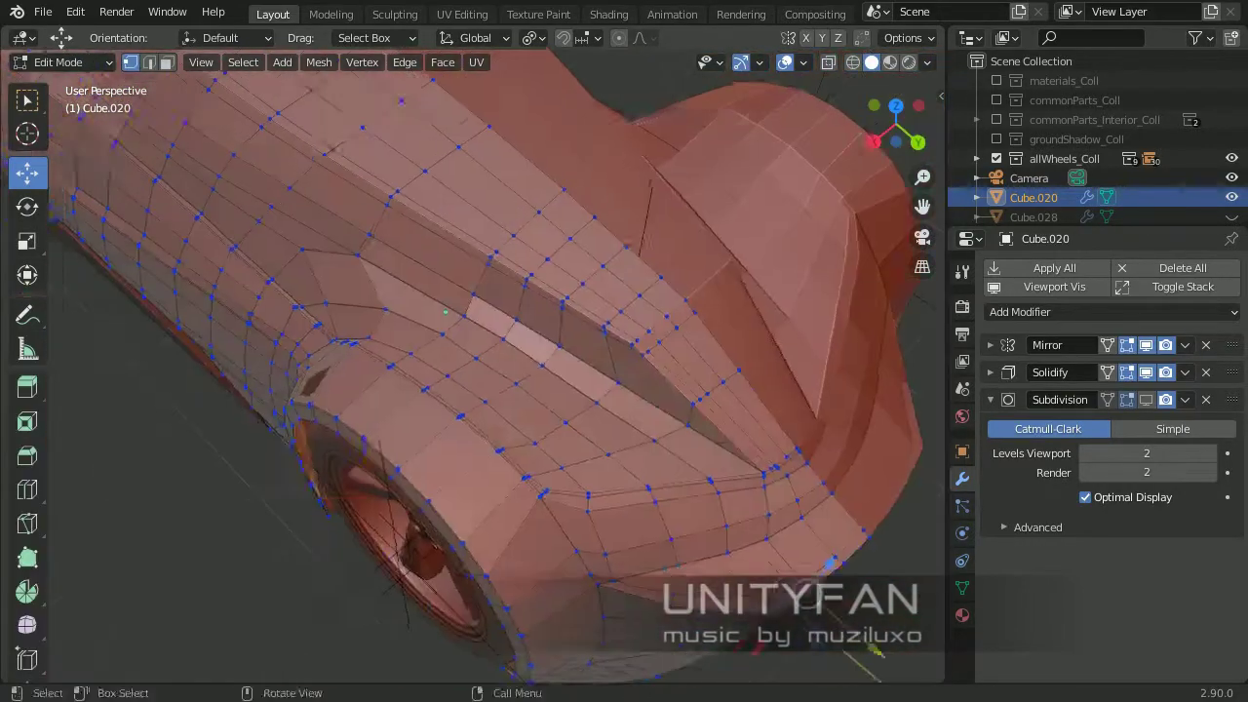
{"action": "middle_click_drag", "start_coordinate": [445, 312], "coordinate": [318, 578]}
Add a Ctrl+R edge loop around the wheel arch, selecting the strip of faces it runs through
{"action": "key", "text": "ctrl+r"}
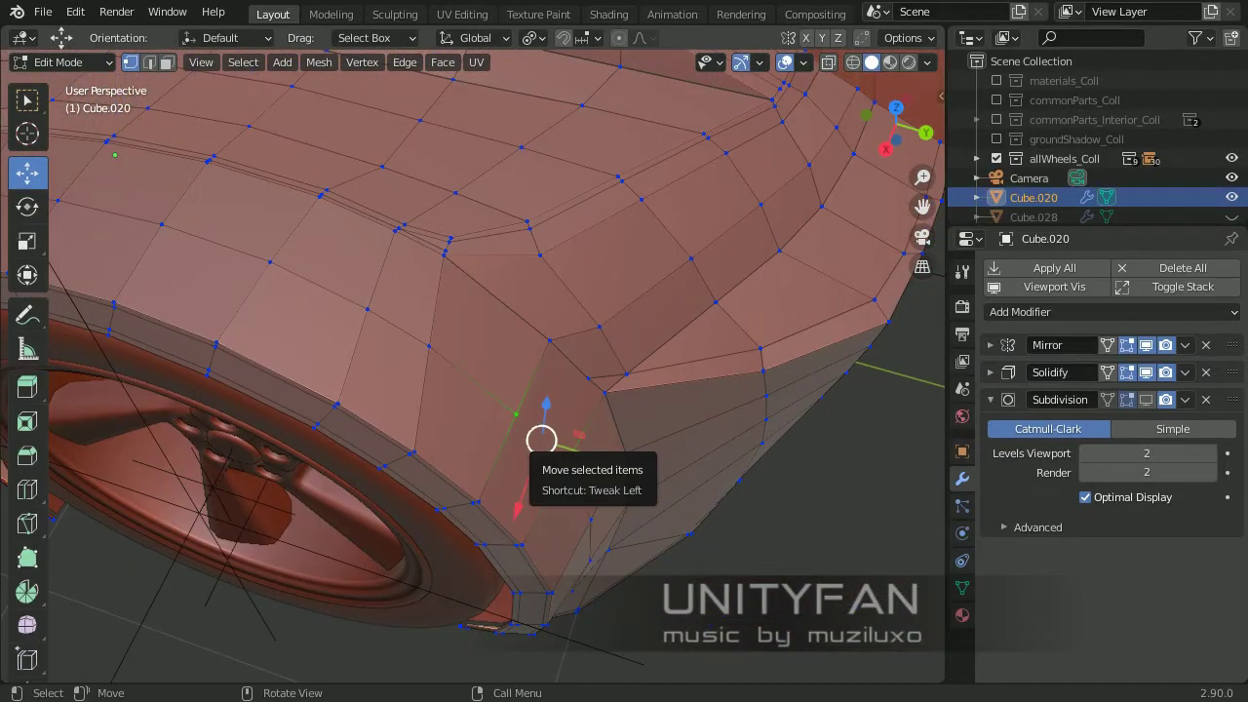
{"action": "middle_click_drag", "start_coordinate": [542, 440], "coordinate": [624, 371]}
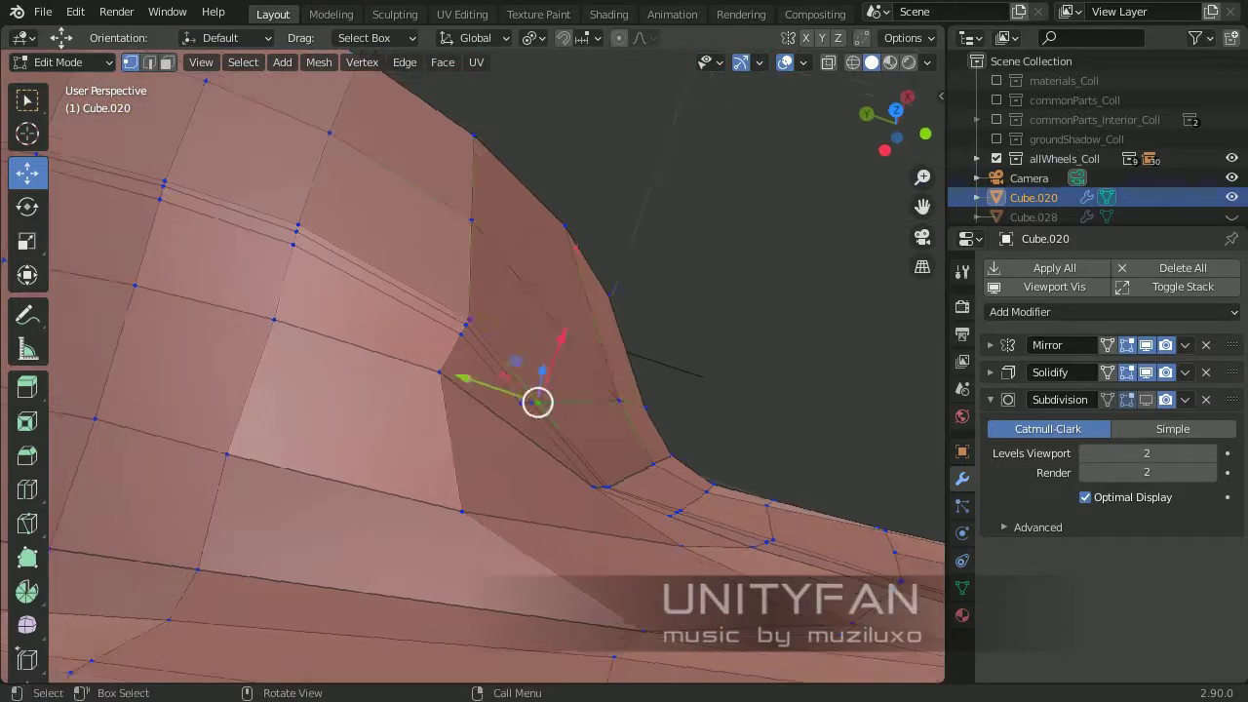
{"action": "left_click", "coordinate": [439, 545], "text": "ctrl"}
{"action": "middle_click_drag", "start_coordinate": [499, 370], "coordinate": [683, 312]}
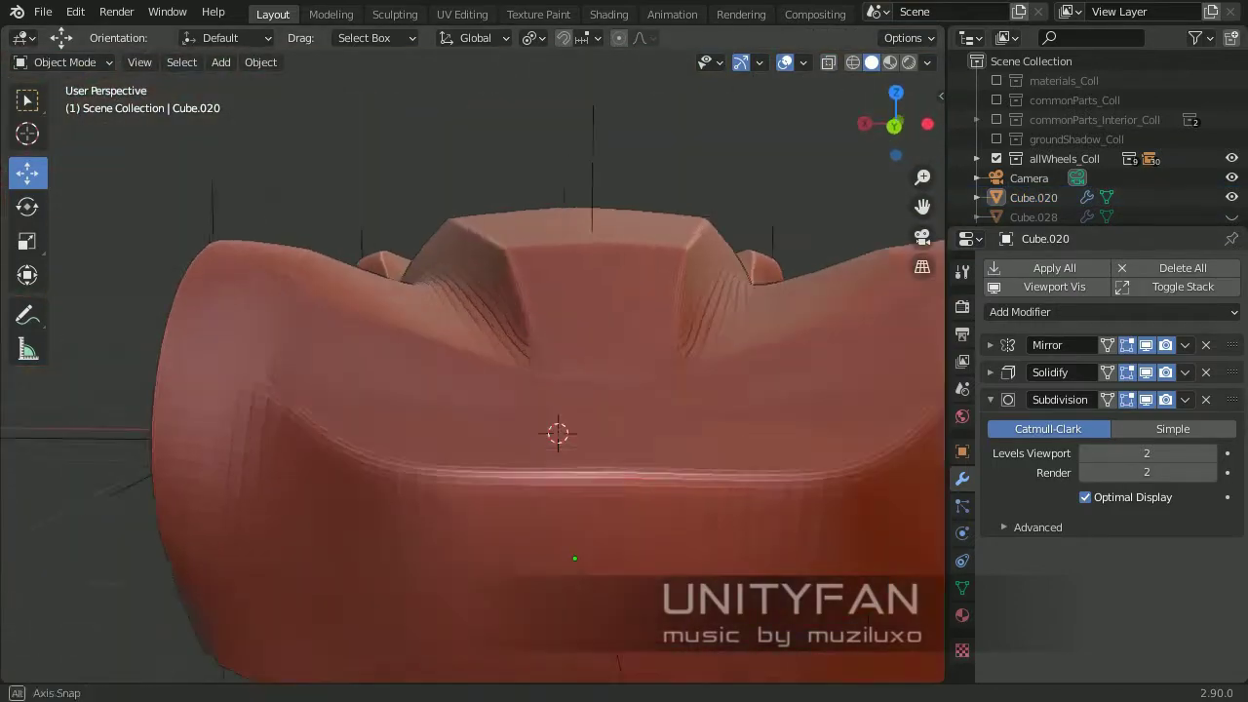
Move the vertices where the canopy joins the body
{"action": "key", "text": "Tab"}
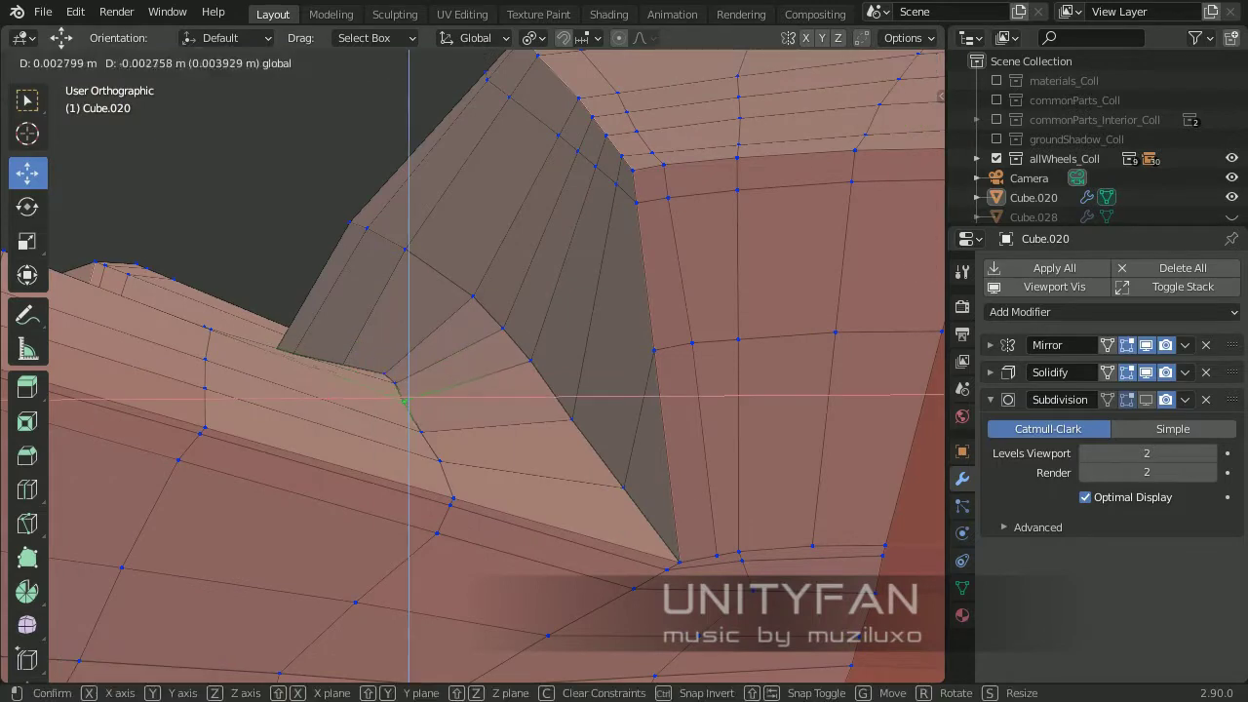
{"action": "key", "text": "Return"}
{"action": "middle_click_drag", "start_coordinate": [390, 380], "coordinate": [546, 331]}
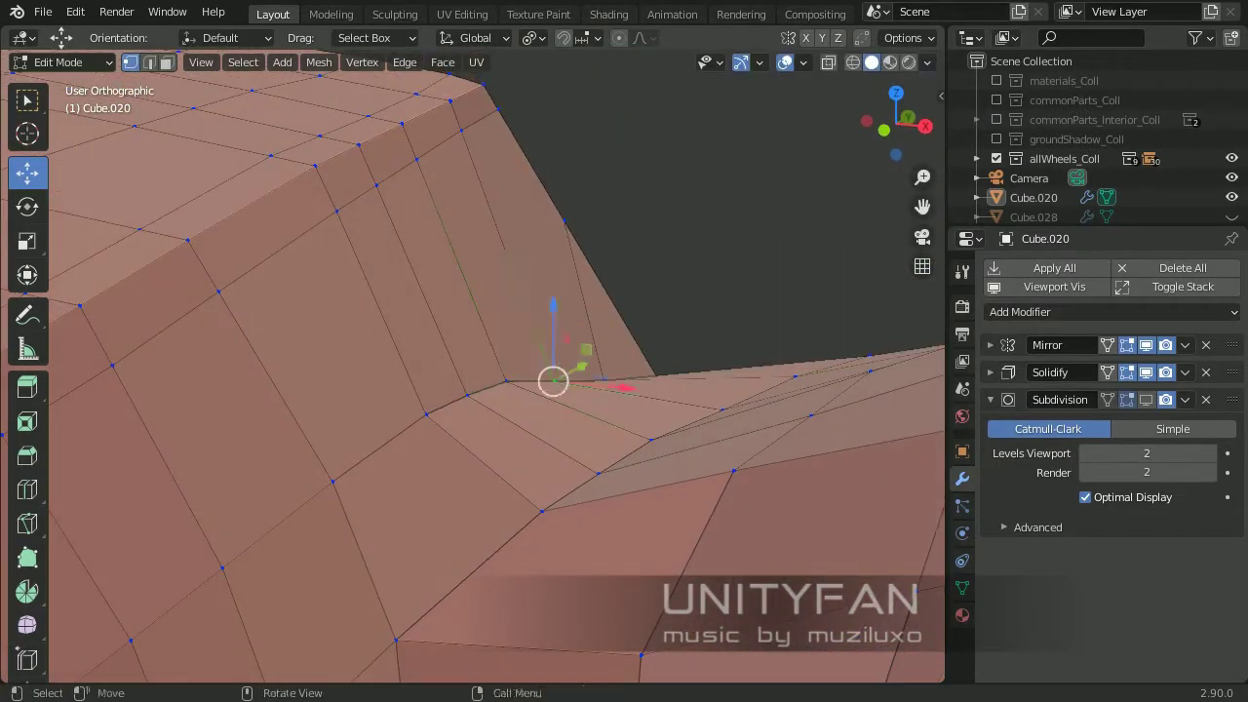
{"action": "key", "text": "Return"}
{"action": "scroll", "coordinate": [472, 371], "scroll_direction": "down", "scroll_amount": 3}
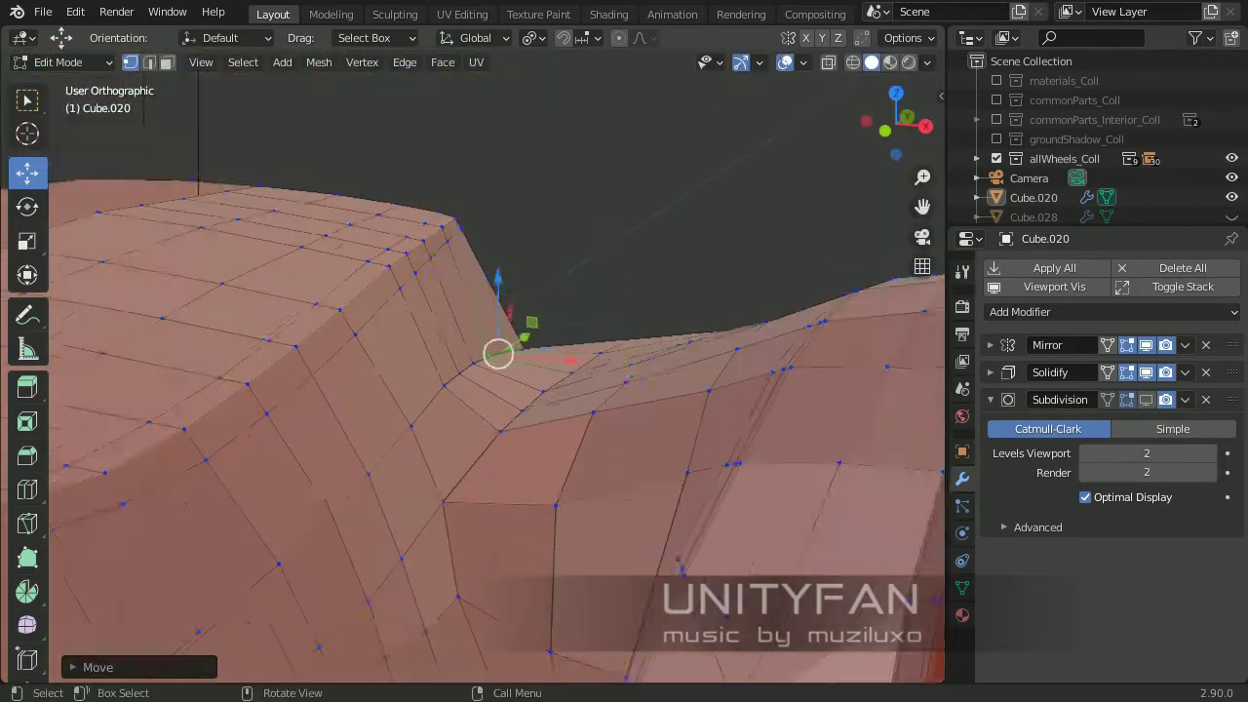
{"action": "scroll", "coordinate": [472, 371], "scroll_direction": "down", "scroll_amount": 3}
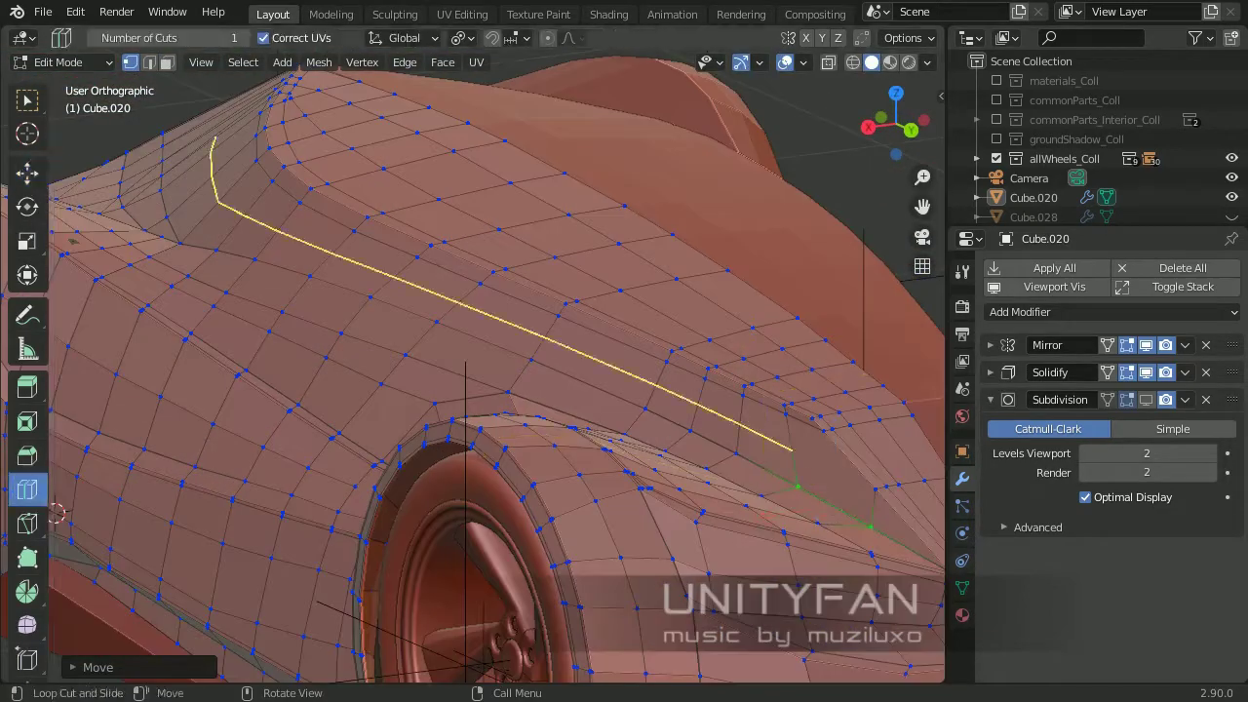
Finish the lengthwise loop cut along the side panel and view the car's side
{"action": "key", "text": "w"}
{"action": "middle_click_drag", "start_coordinate": [478, 444], "coordinate": [546, 389]}
{"action": "scroll", "coordinate": [546, 390], "scroll_direction": "down", "scroll_amount": 4}
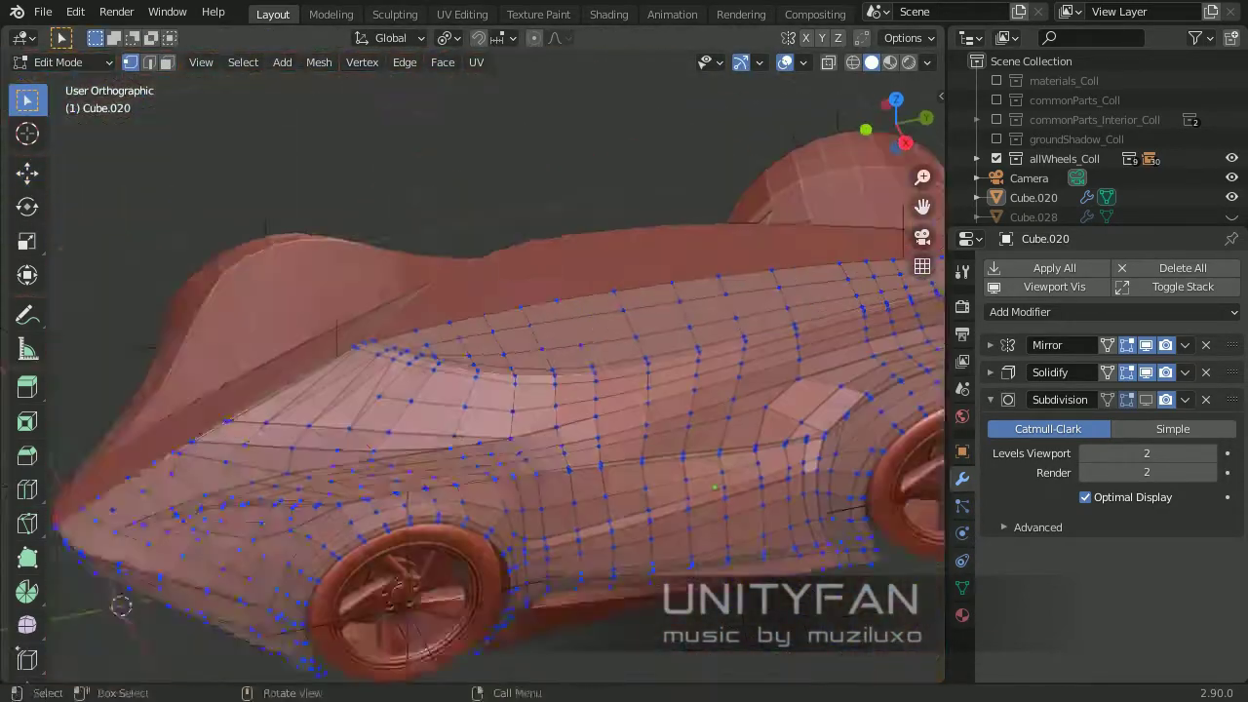
{"action": "scroll", "coordinate": [546, 390], "scroll_direction": "up", "scroll_amount": 5}
{"action": "scroll", "coordinate": [472, 370], "scroll_direction": "down", "scroll_amount": 4}
{"action": "scroll", "coordinate": [472, 370], "scroll_direction": "up", "scroll_amount": 3}
{"action": "scroll", "coordinate": [473, 371], "scroll_direction": "up", "scroll_amount": 2}
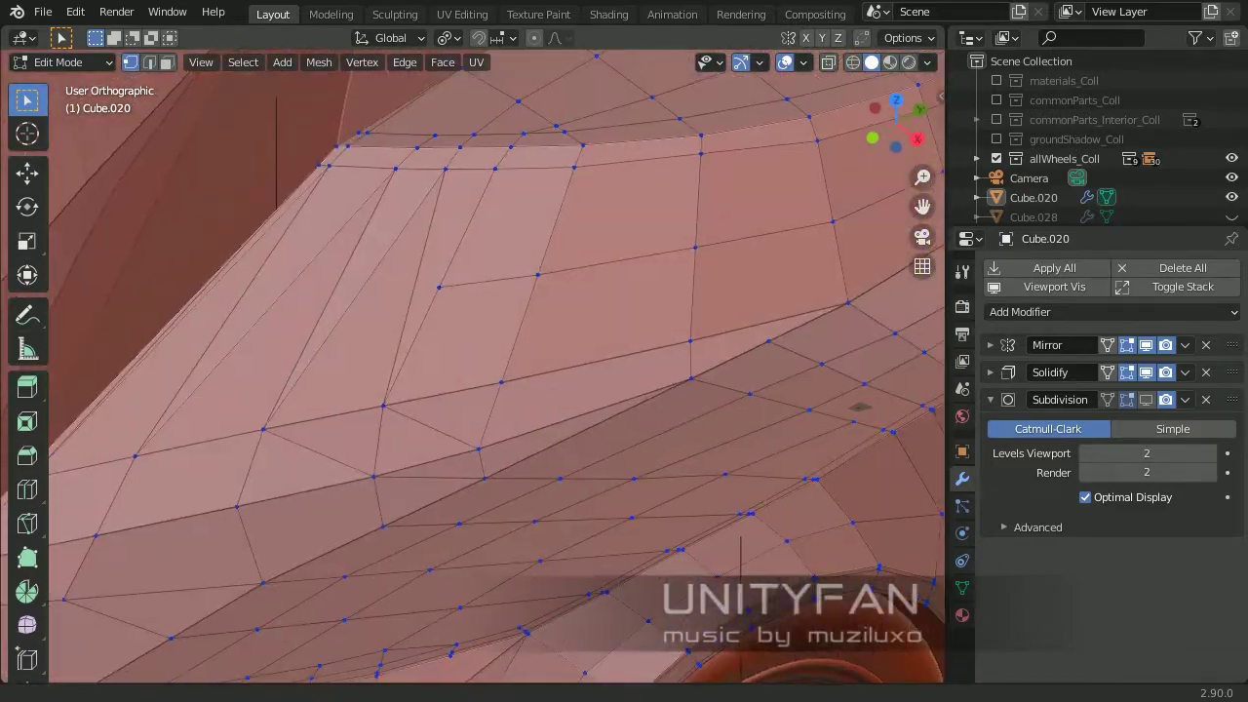
{"action": "scroll", "coordinate": [473, 371], "scroll_direction": "up", "scroll_amount": 2}
In face select mode, select and inspect a face near the wheel
{"action": "key", "text": "3"}
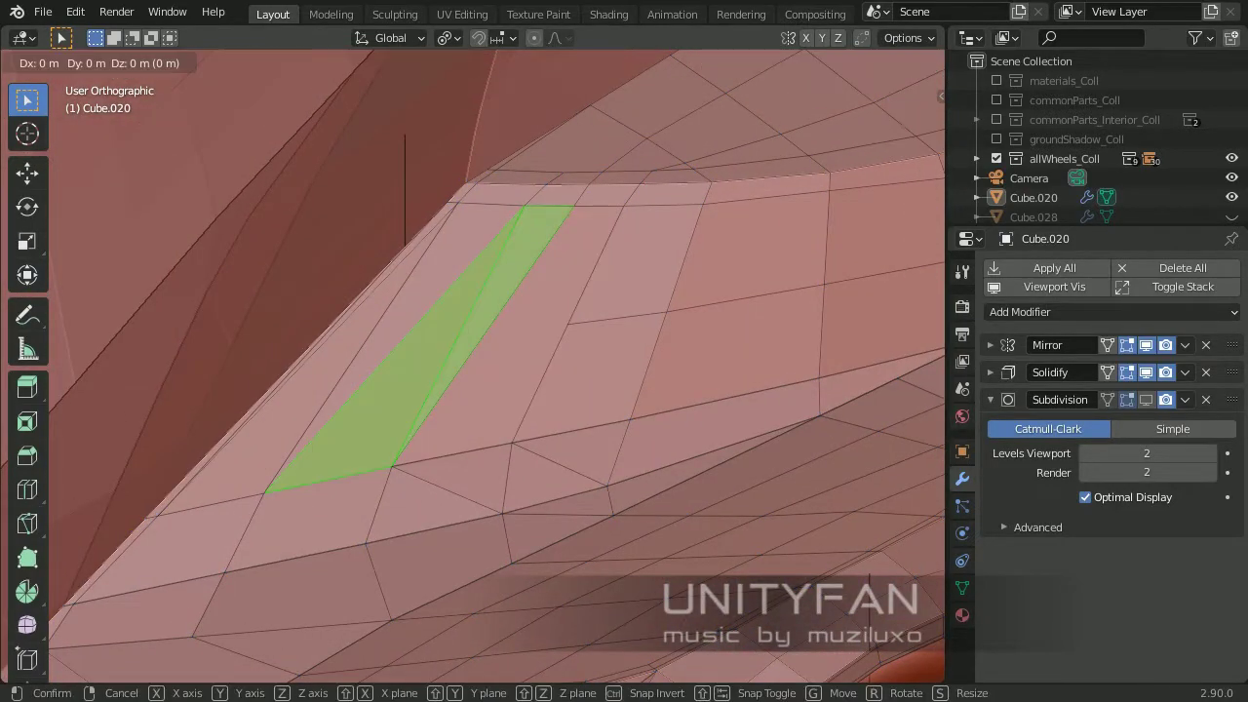
{"action": "middle_click_drag", "start_coordinate": [473, 371], "coordinate": [507, 351]}
{"action": "scroll", "coordinate": [473, 370], "scroll_direction": "up", "scroll_amount": 2}
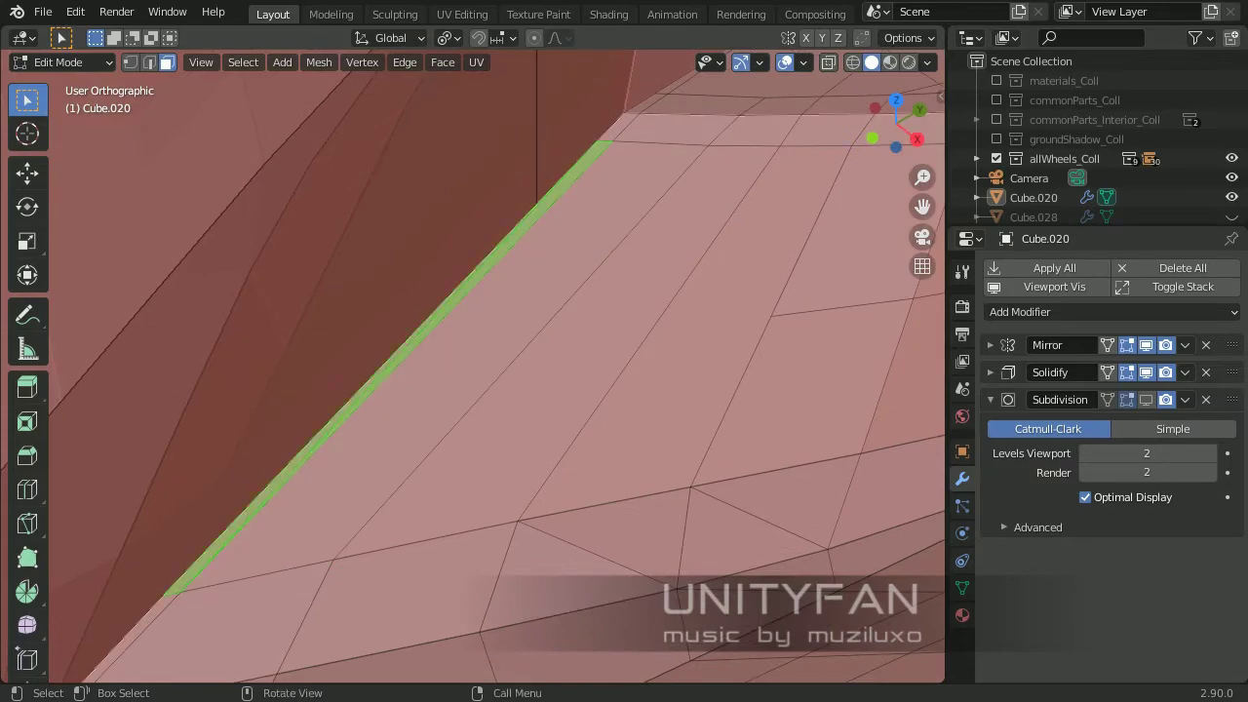
{"action": "scroll", "coordinate": [585, 390], "scroll_direction": "down", "scroll_amount": 3}
{"action": "middle_click_drag", "start_coordinate": [585, 390], "coordinate": [663, 351]}
{"action": "mouse_move", "coordinate": [663, 506]}
{"action": "middle_mouse_down"}
{"action": "mouse_move", "coordinate": [584, 293]}
{"action": "mouse_move", "coordinate": [553, 129]}
{"action": "mouse_move", "coordinate": [490, 179]}
{"action": "mouse_move", "coordinate": [494, 142]}
{"action": "middle_mouse_up"}
{"action": "scroll", "coordinate": [585, 293], "scroll_direction": "up", "scroll_amount": 2}
{"action": "scroll", "coordinate": [553, 130], "scroll_direction": "up", "scroll_amount": 2}
Cancel the knife cut and place a new edge loop along the car body's side
{"action": "key", "text": "k"}
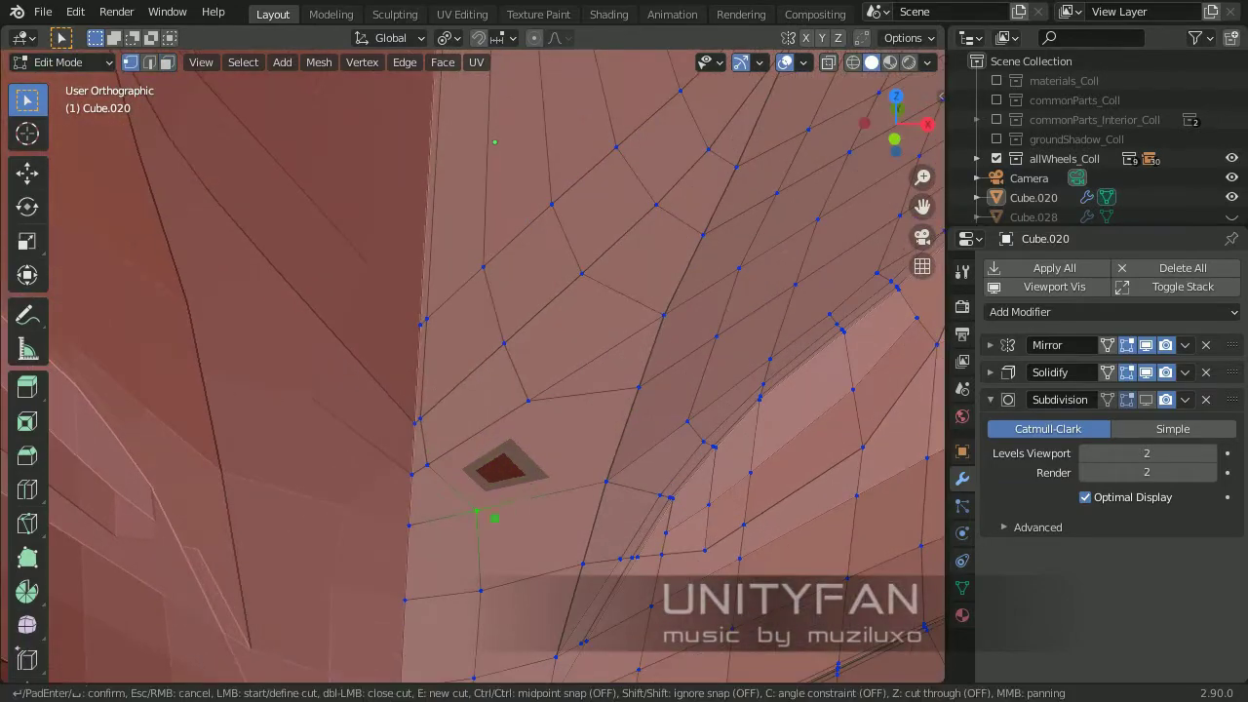
{"action": "key", "text": "Escape"}
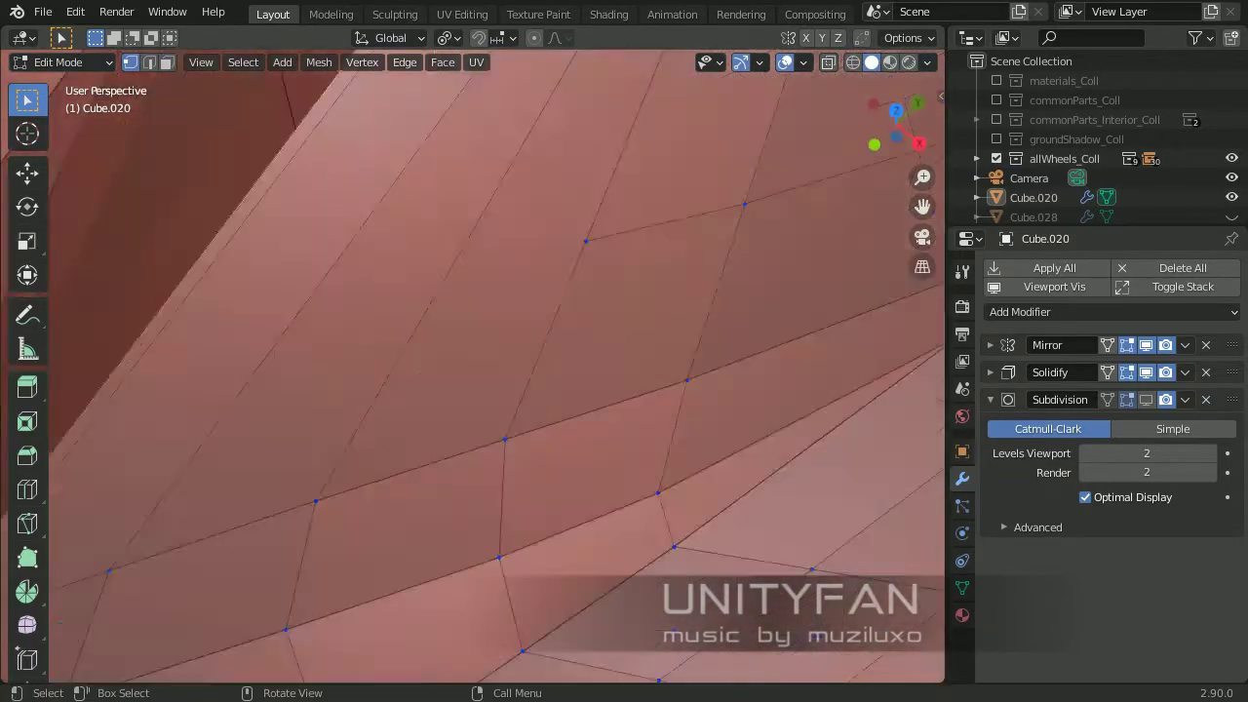
{"action": "scroll", "coordinate": [487, 390], "scroll_direction": "down", "scroll_amount": 3}
{"action": "mouse_move", "coordinate": [454, 482]}
{"action": "middle_mouse_down"}
{"action": "mouse_move", "coordinate": [487, 389]}
{"action": "mouse_move", "coordinate": [585, 419]}
{"action": "middle_mouse_up"}
{"action": "left_click", "coordinate": [26, 172]}
{"action": "scroll", "coordinate": [488, 390], "scroll_direction": "up", "scroll_amount": 3}
{"action": "left_click", "coordinate": [26, 489]}
{"action": "scroll", "coordinate": [487, 390], "scroll_direction": "down", "scroll_amount": 5}
Review the whole smoothed car in Object Mode, then return to editing the body mesh
{"action": "key", "text": "Tab"}
{"action": "middle_click_drag", "start_coordinate": [487, 389], "coordinate": [527, 380]}
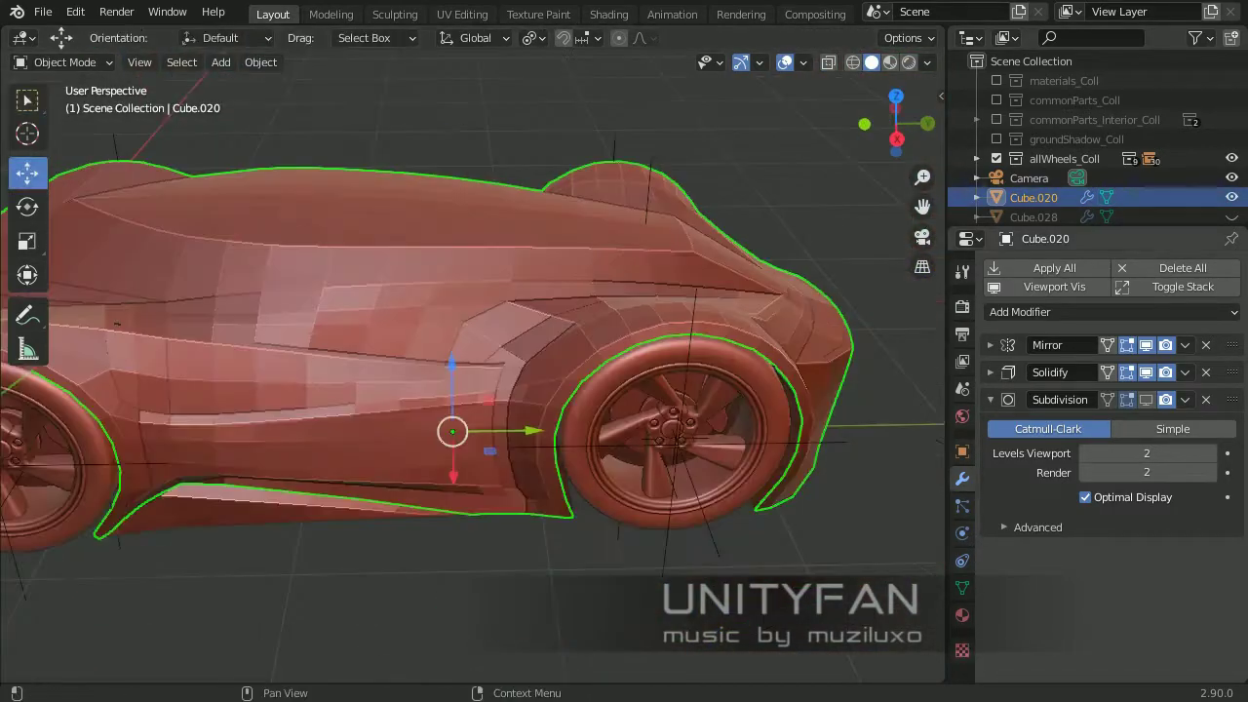
{"action": "middle_click_drag", "start_coordinate": [473, 370], "coordinate": [512, 376]}
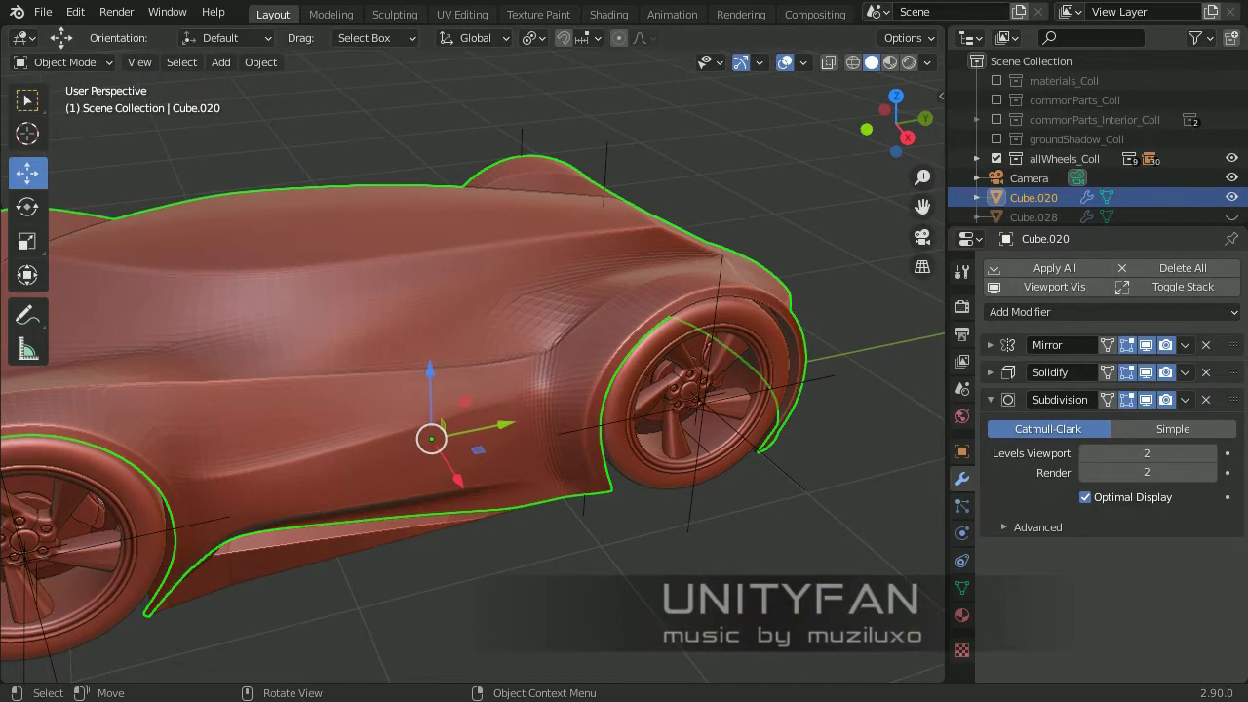
{"action": "key", "text": "Tab"}
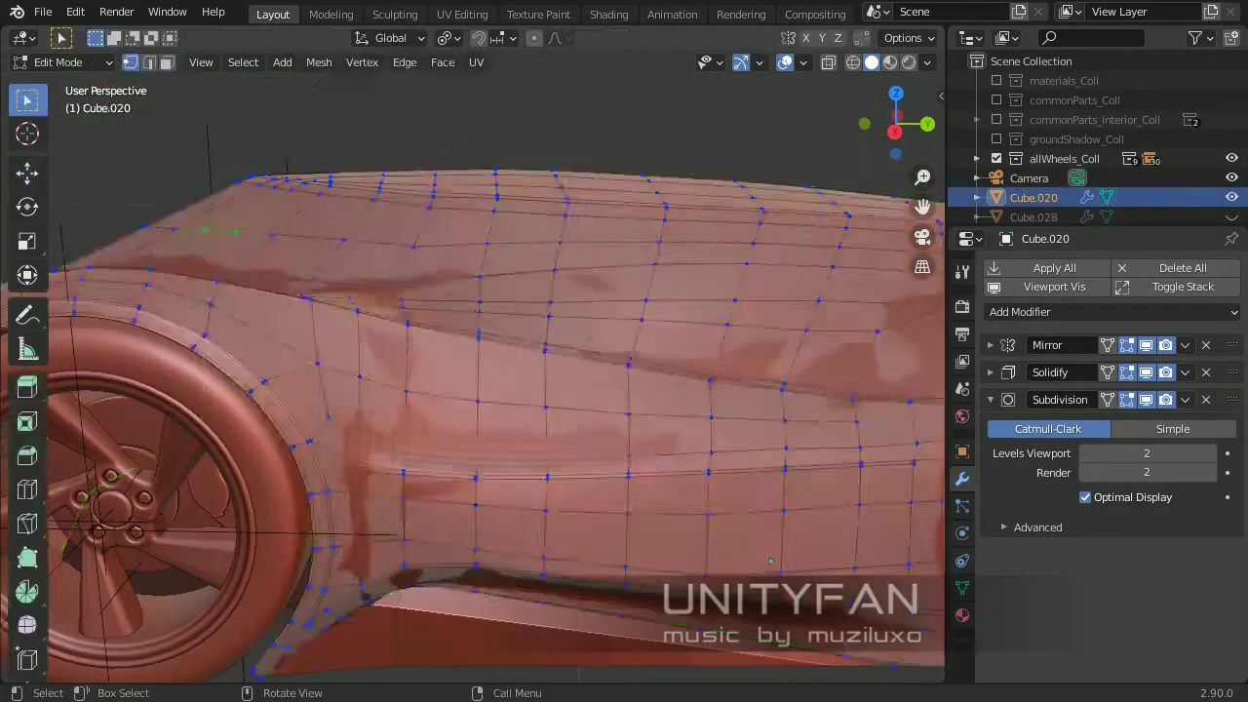
{"action": "scroll", "coordinate": [580, 625], "scroll_direction": "up", "scroll_amount": 5}
{"action": "middle_click_drag", "start_coordinate": [584, 624], "coordinate": [624, 605]}
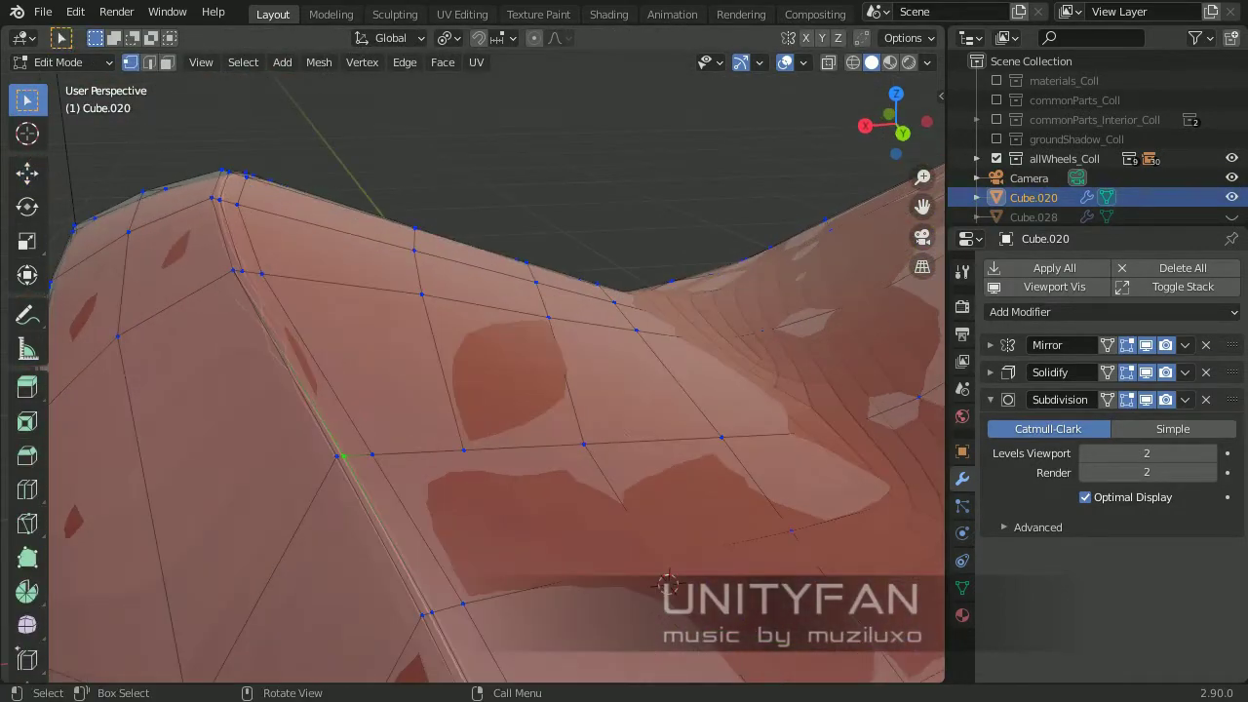
Inspect the wheel arch in face select mode, then reselect the body and re-enter mesh editing
{"action": "key", "text": "3"}
{"action": "scroll", "coordinate": [860, 575], "scroll_direction": "up", "scroll_amount": 2}
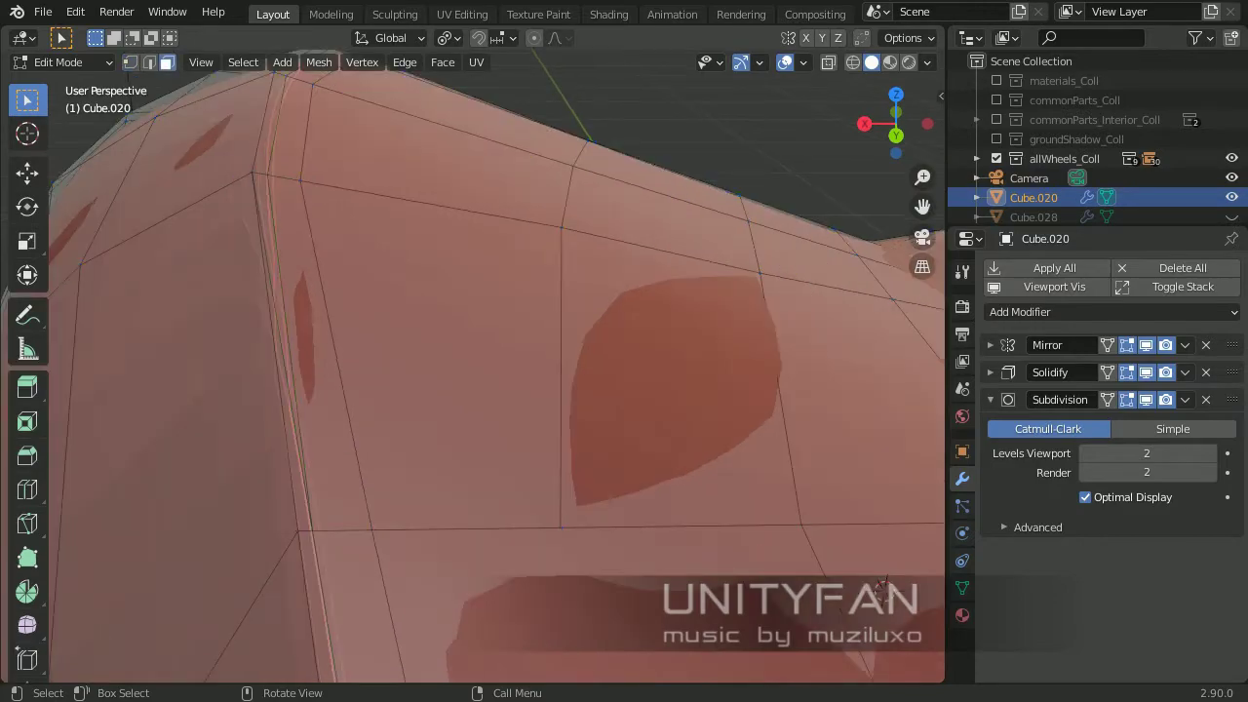
{"action": "scroll", "coordinate": [882, 590], "scroll_direction": "down", "scroll_amount": 3}
{"action": "mouse_move", "coordinate": [808, 548]}
{"action": "middle_mouse_down"}
{"action": "mouse_move", "coordinate": [253, 426]}
{"action": "mouse_move", "coordinate": [387, 153]}
{"action": "mouse_move", "coordinate": [635, 602]}
{"action": "mouse_move", "coordinate": [802, 562]}
{"action": "middle_mouse_up"}
{"action": "key", "text": "Tab"}
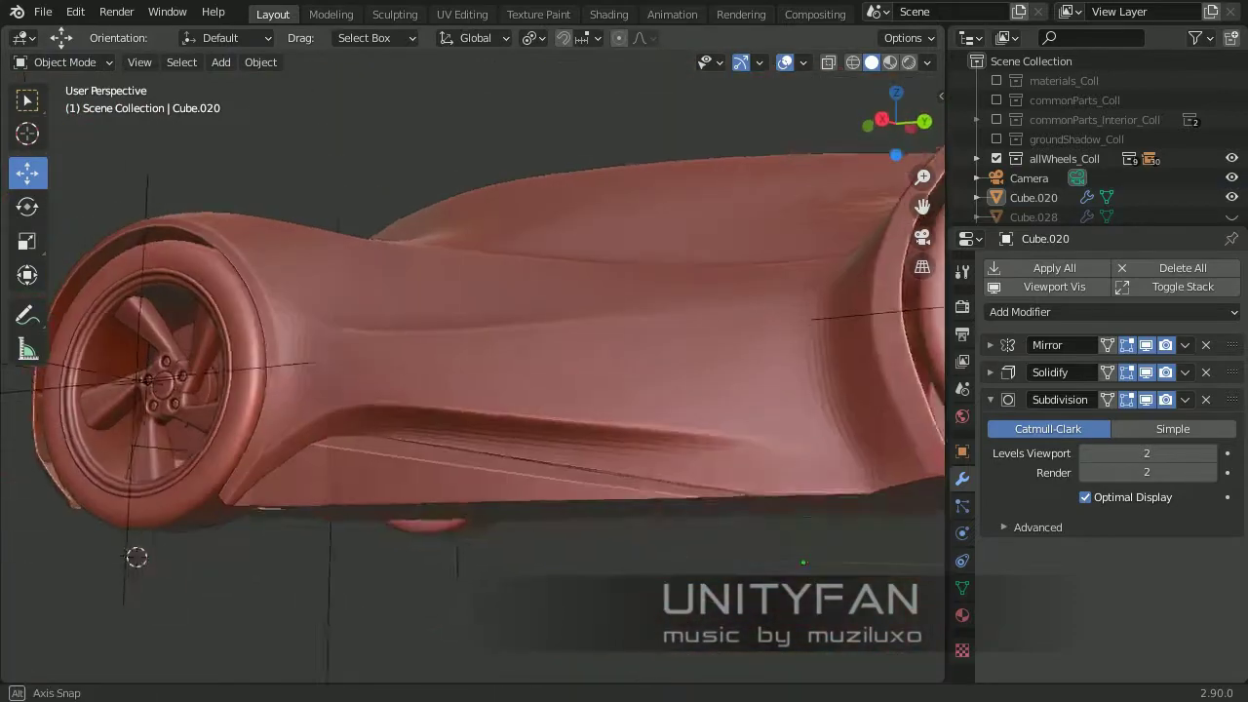
{"action": "left_click", "coordinate": [585, 439]}
{"action": "mouse_move", "coordinate": [585, 438]}
{"action": "middle_mouse_down"}
{"action": "mouse_move", "coordinate": [481, 393]}
{"action": "mouse_move", "coordinate": [431, 387]}
{"action": "middle_mouse_up"}
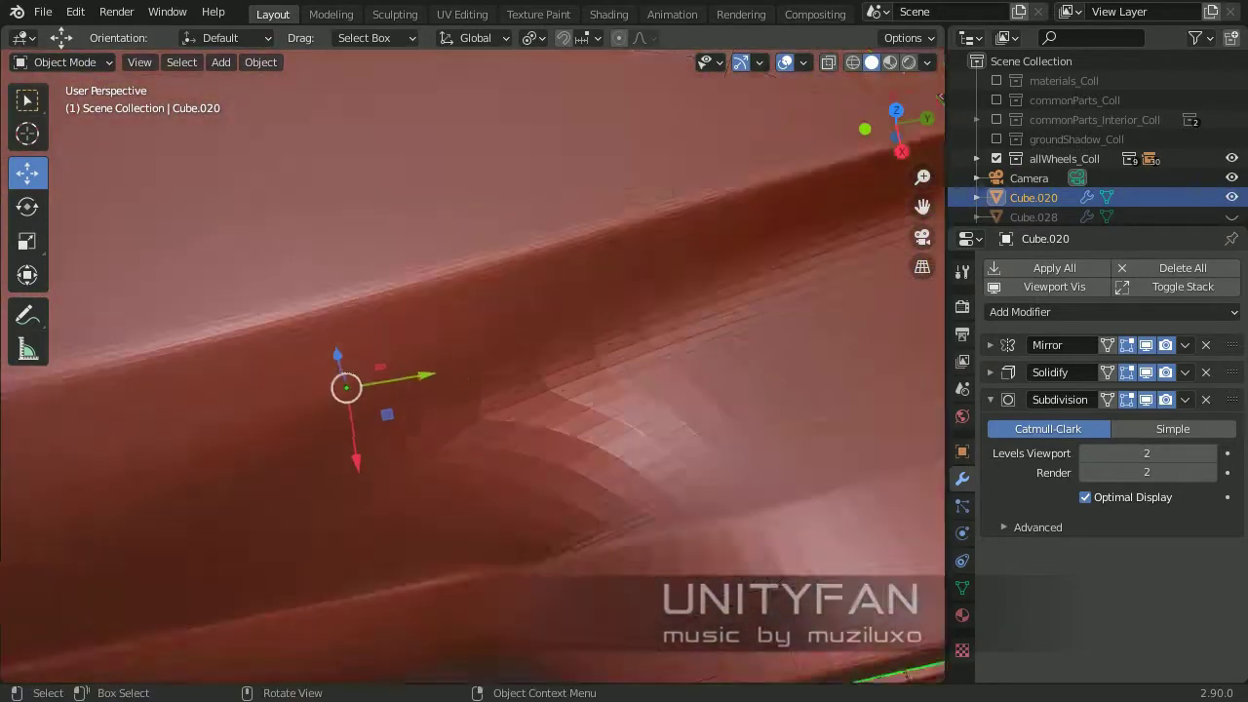
{"action": "key", "text": "Tab"}
Switch to vertex select and view the body in wireframe, then back in solid shading
{"action": "key", "text": "z"}
{"action": "key", "text": "4"}
{"action": "key", "text": "1"}
{"action": "middle_click_drag", "start_coordinate": [617, 441], "coordinate": [507, 371]}
{"action": "key", "text": "z"}
{"action": "key", "text": "6"}
{"action": "mouse_move", "coordinate": [557, 413]}
{"action": "middle_mouse_down"}
{"action": "mouse_move", "coordinate": [439, 351]}
{"action": "mouse_move", "coordinate": [458, 370]}
{"action": "mouse_move", "coordinate": [390, 390]}
{"action": "middle_mouse_up"}
Check the smoothed body outside Edit Mode, then go back into mesh editing
{"action": "key", "text": "Tab"}
{"action": "scroll", "coordinate": [472, 365], "scroll_direction": "down", "scroll_amount": 5}
{"action": "key", "text": "Tab"}
{"action": "scroll", "coordinate": [473, 365], "scroll_direction": "up", "scroll_amount": 5}
{"action": "scroll", "coordinate": [472, 380], "scroll_direction": "down", "scroll_amount": 5}
Frame the front fender corner beside the wheel and knife-cut new edges across it
{"action": "key", "text": "Tab"}
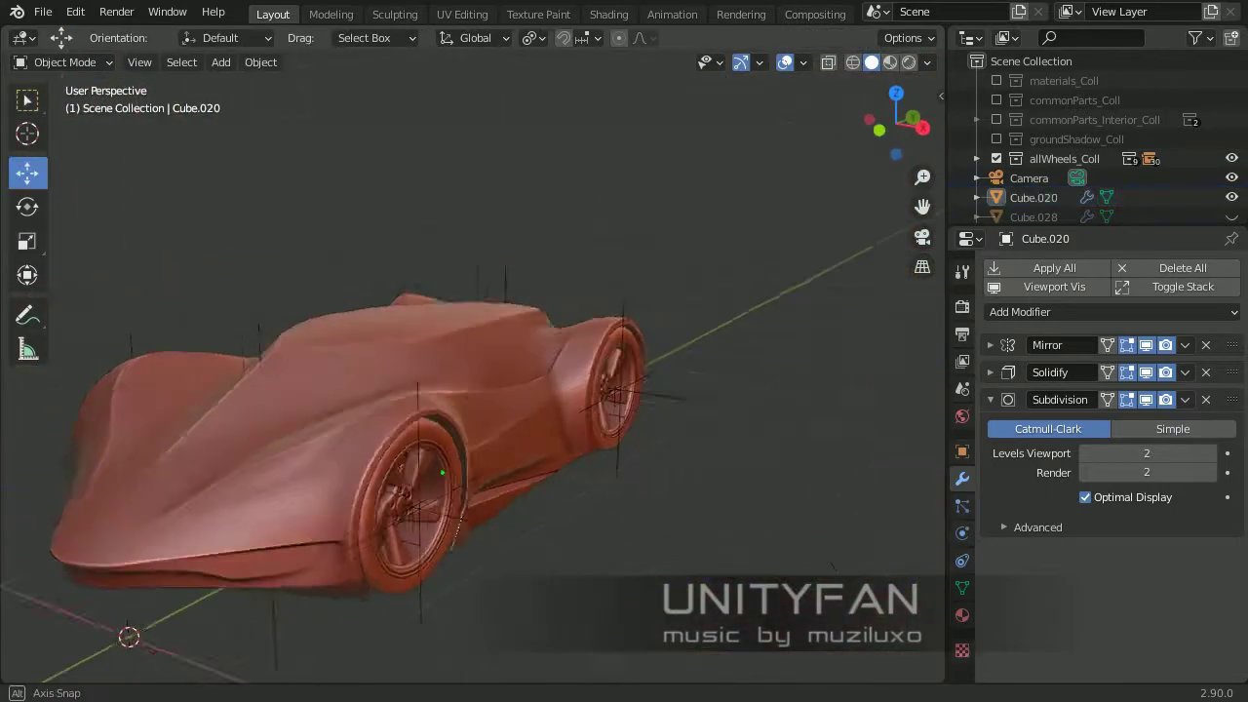
{"action": "key", "text": "Tab"}
{"action": "middle_click_drag", "start_coordinate": [473, 381], "coordinate": [448, 385]}
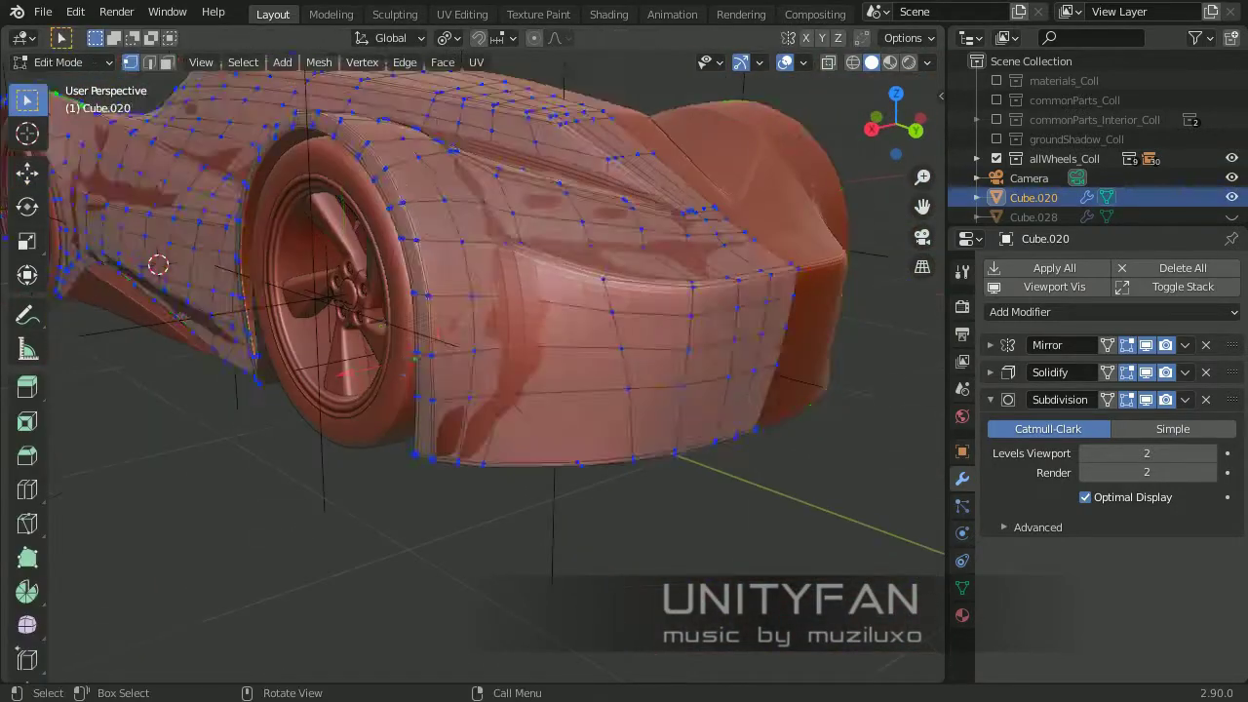
{"action": "scroll", "coordinate": [473, 380], "scroll_direction": "up", "scroll_amount": 4}
{"action": "mouse_move", "coordinate": [98, 494]}
{"action": "middle_mouse_down"}
{"action": "mouse_move", "coordinate": [223, 311]}
{"action": "mouse_move", "coordinate": [286, 325]}
{"action": "middle_mouse_up"}
{"action": "key", "text": "k"}
{"action": "scroll", "coordinate": [223, 311], "scroll_direction": "down", "scroll_amount": 4}
{"action": "scroll", "coordinate": [286, 324], "scroll_direction": "up", "scroll_amount": 1}
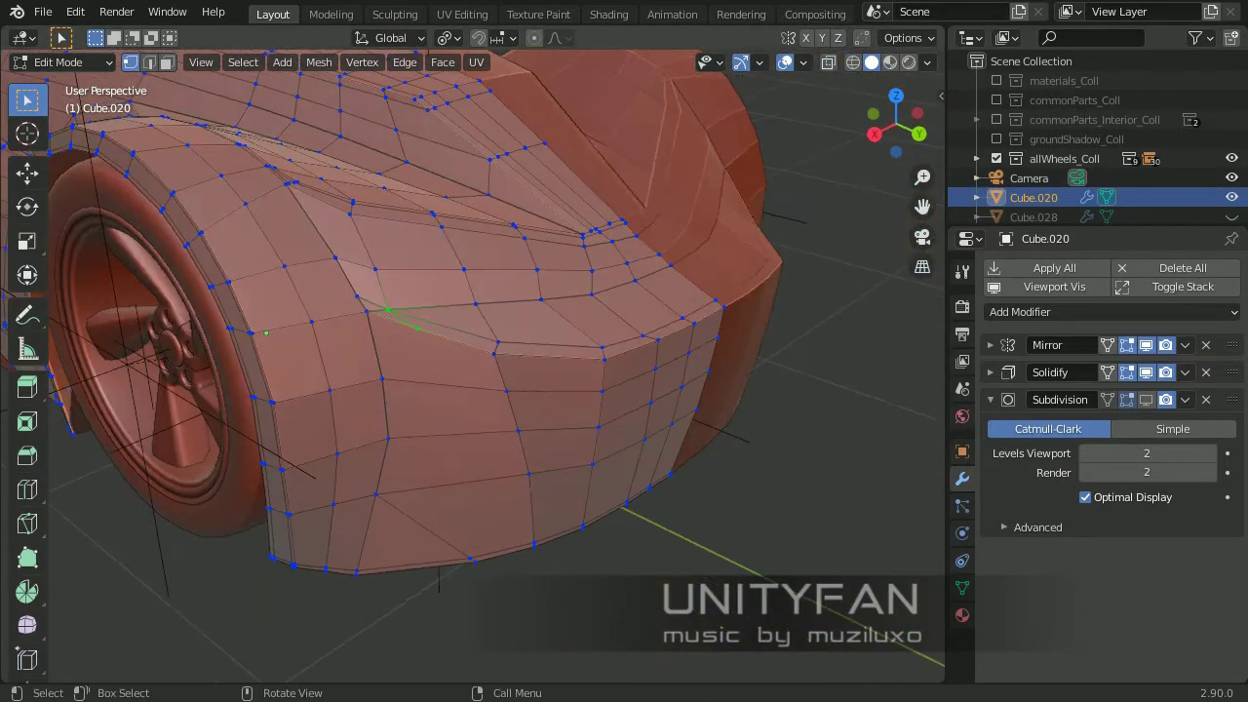
{"action": "scroll", "coordinate": [287, 325], "scroll_direction": "up", "scroll_amount": 3}
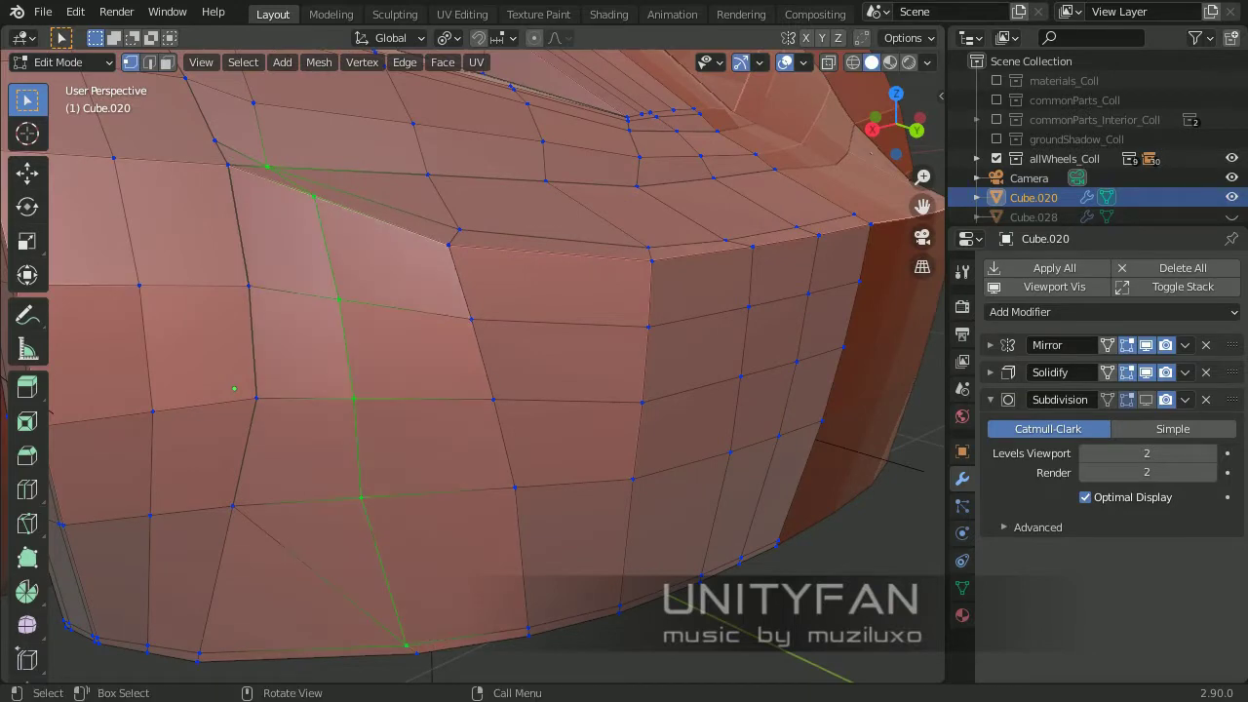
{"action": "middle_click_drag", "start_coordinate": [234, 389], "coordinate": [239, 296]}
Inspect the new fender cut from several angles, in and out of Edit Mode
{"action": "key", "text": "Tab"}
{"action": "scroll", "coordinate": [240, 296], "scroll_direction": "down", "scroll_amount": 4}
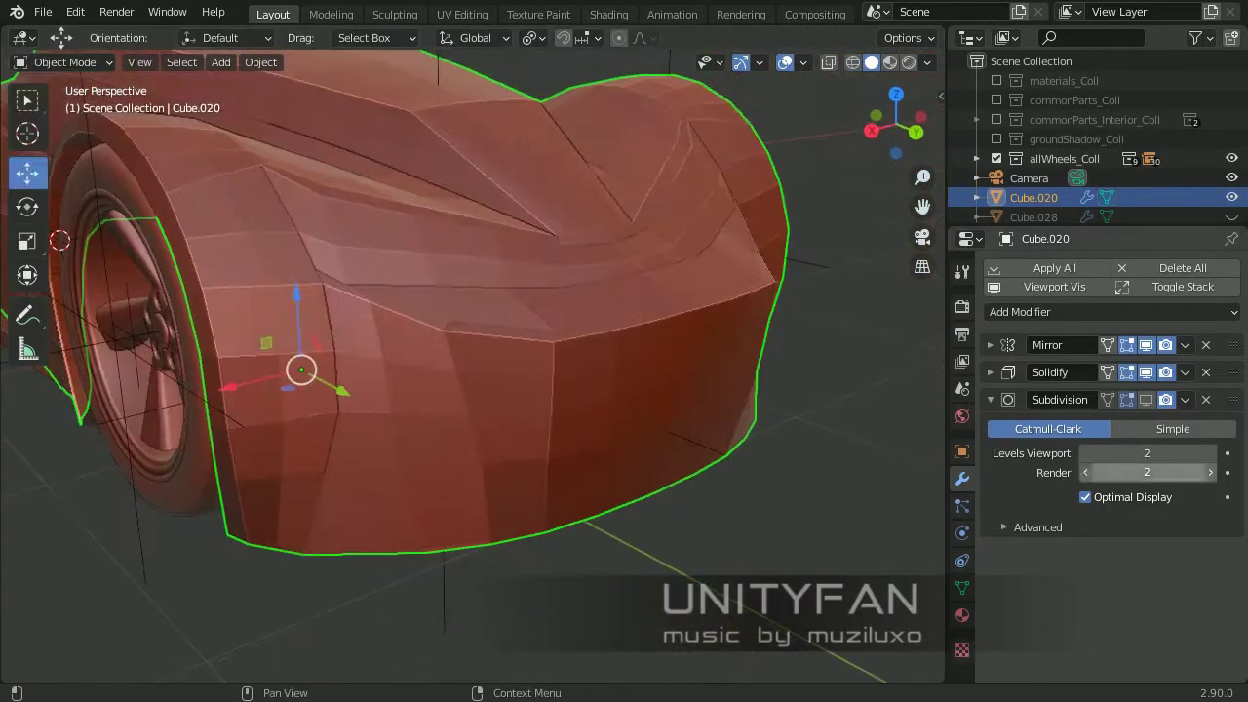
{"action": "key", "text": "Tab"}
{"action": "scroll", "coordinate": [240, 296], "scroll_direction": "up", "scroll_amount": 5}
{"action": "mouse_move", "coordinate": [216, 426]}
{"action": "middle_mouse_down", "text": "shift"}
{"action": "mouse_move", "coordinate": [123, 413]}
{"action": "mouse_move", "coordinate": [292, 370]}
{"action": "middle_mouse_up", "text": "shift"}
{"action": "key", "text": "1"}
{"action": "mouse_move", "coordinate": [396, 424]}
{"action": "middle_mouse_down"}
{"action": "mouse_move", "coordinate": [432, 407]}
{"action": "mouse_move", "coordinate": [428, 443]}
{"action": "middle_mouse_up"}
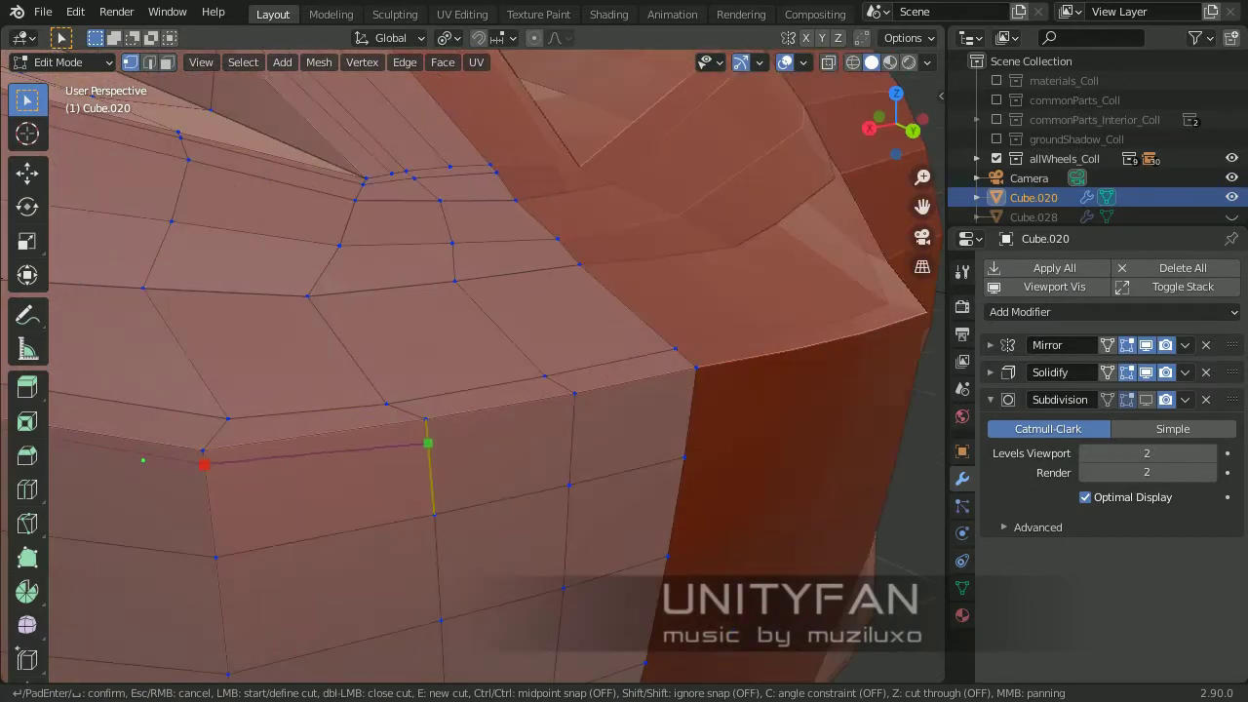
{"action": "middle_click_drag", "start_coordinate": [144, 459], "coordinate": [82, 453]}
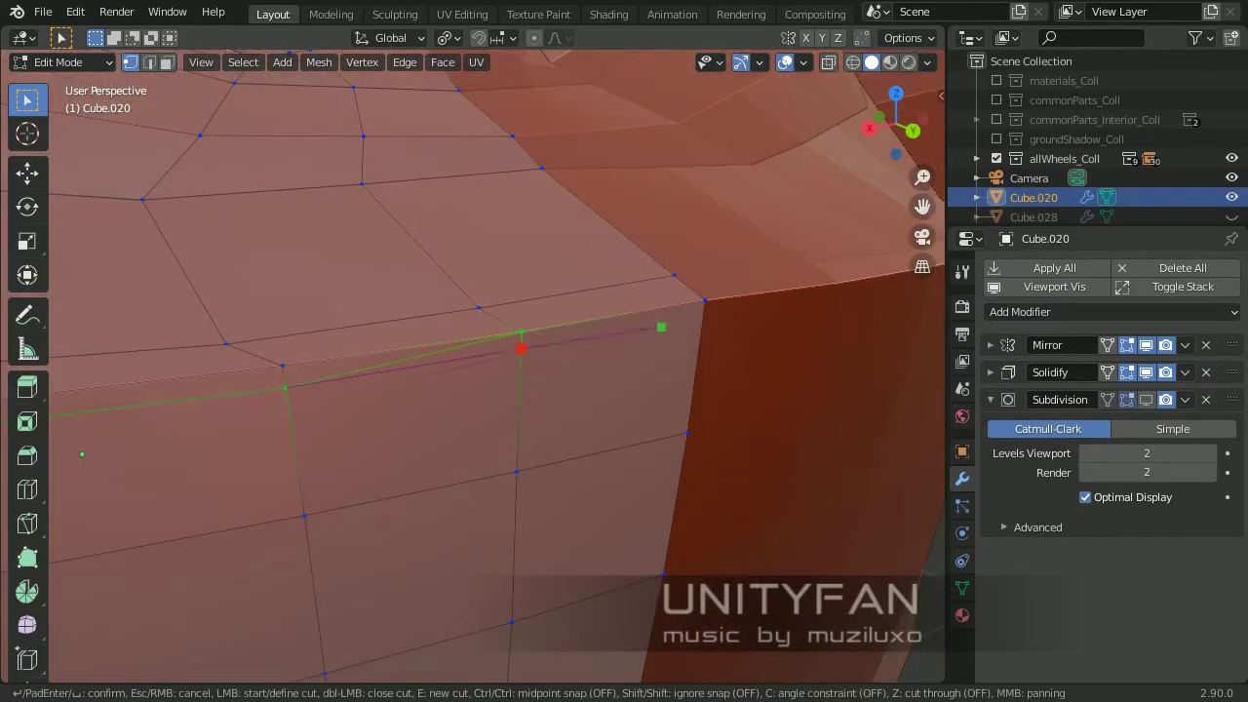
{"action": "key", "text": "Tab"}
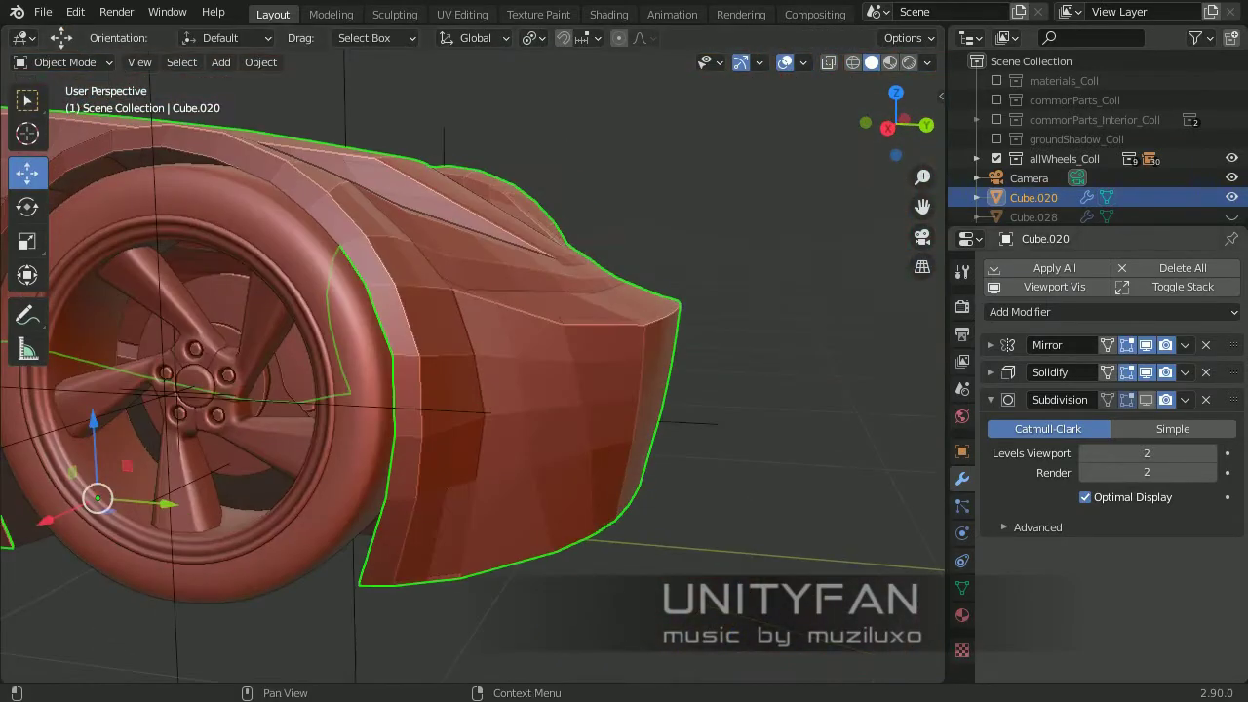
{"action": "middle_click_drag", "start_coordinate": [82, 454], "coordinate": [195, 420]}
{"action": "key", "text": "Tab"}
{"action": "scroll", "coordinate": [478, 371], "scroll_direction": "up", "scroll_amount": 2}
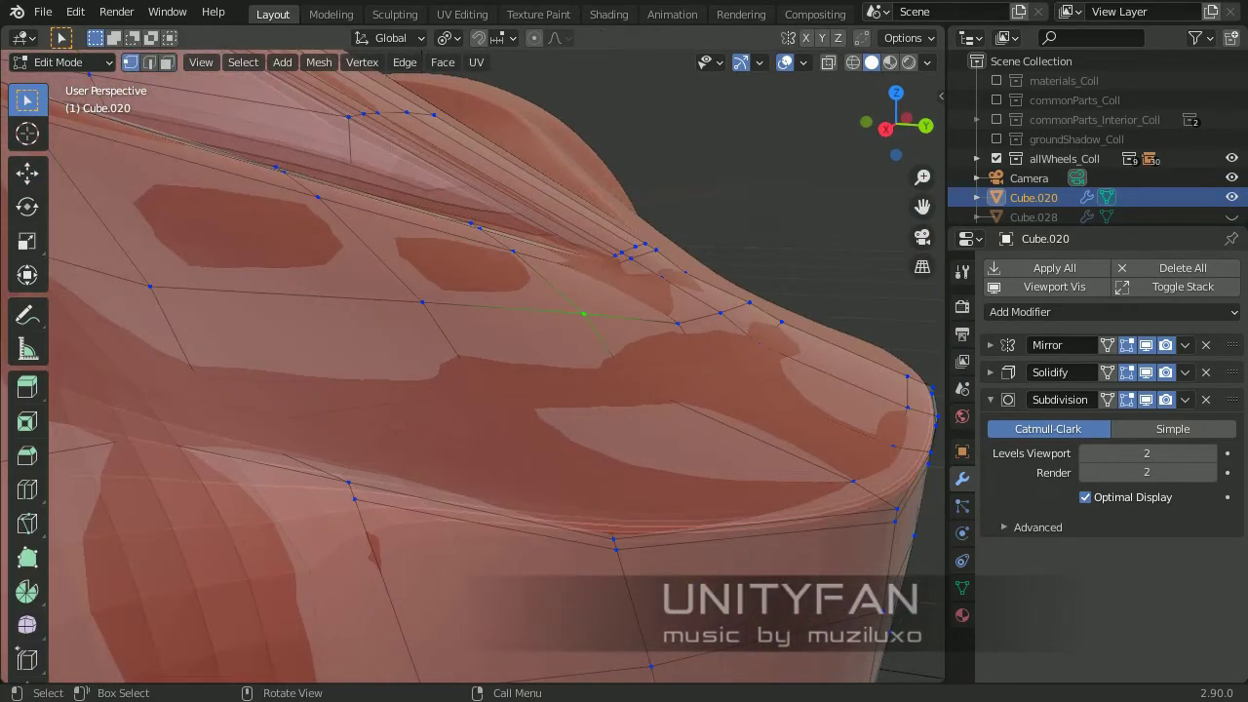
Move the selected body vertex vertically along Z with X-ray turned on
{"action": "key", "text": "Return"}
{"action": "key", "text": "Tab"}
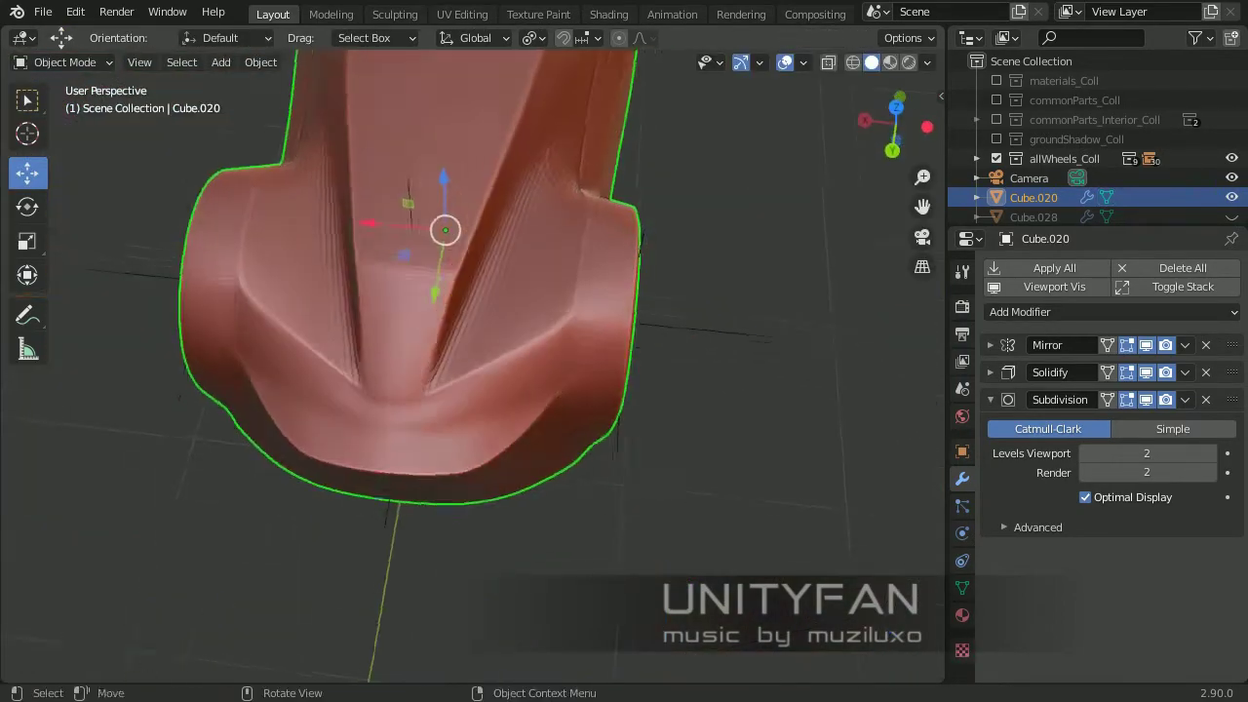
{"action": "middle_click_drag", "start_coordinate": [546, 409], "coordinate": [439, 371]}
{"action": "key", "text": "Tab"}
{"action": "key", "text": "alt+z"}
{"action": "key", "text": "g"}
{"action": "key", "text": "z"}
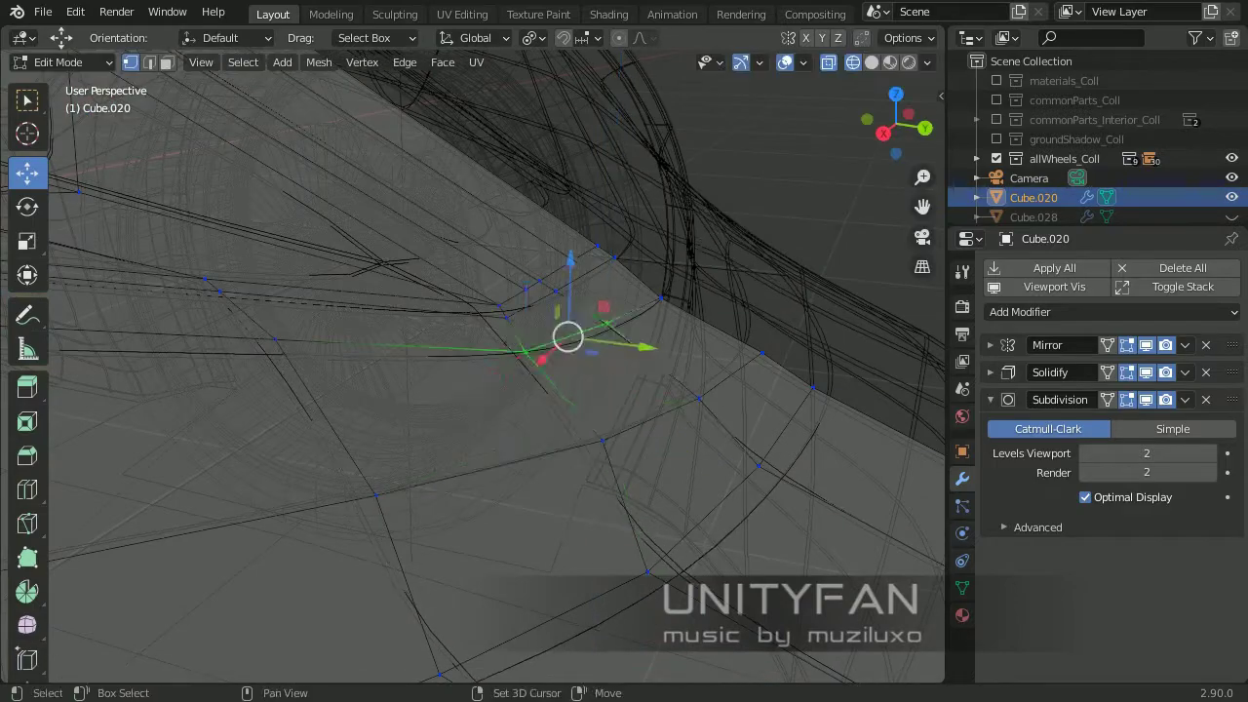
{"action": "middle_click_drag", "start_coordinate": [585, 390], "coordinate": [705, 306]}
{"action": "key", "text": "Tab"}
Switch the viewport to solid shading and deselect everything before re-entering mesh editing
{"action": "key", "text": "z"}
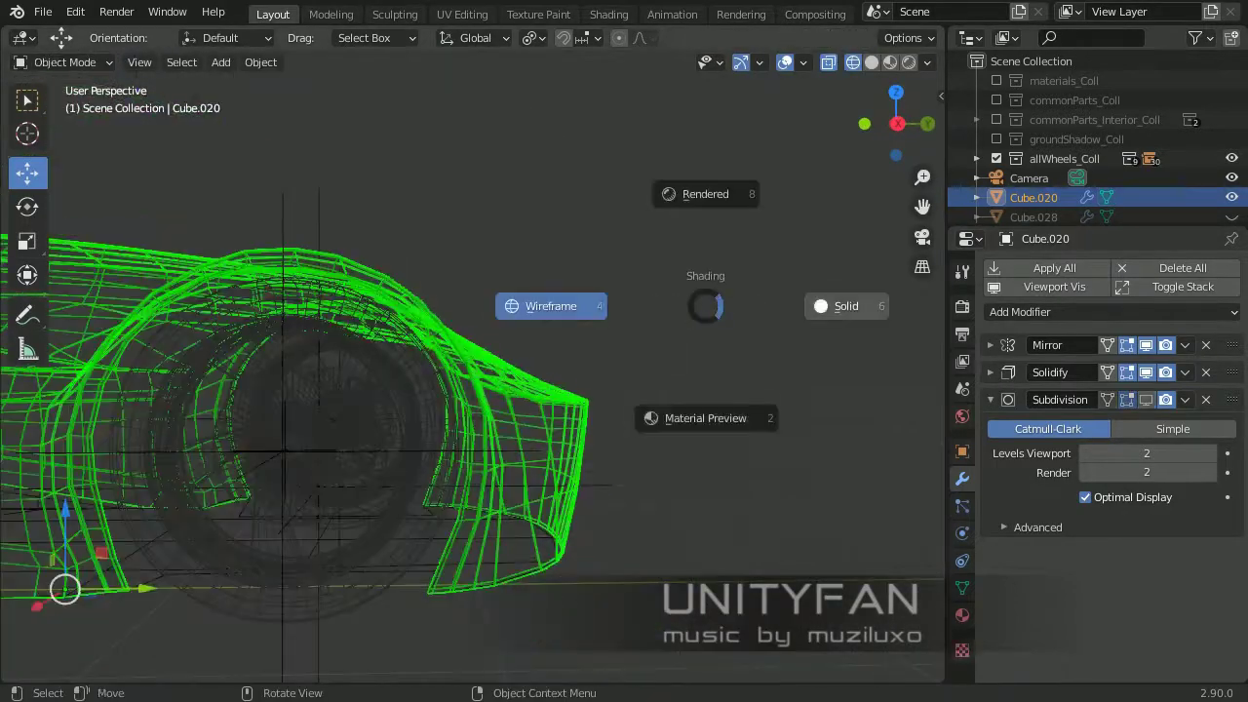
{"action": "left_click", "coordinate": [846, 306]}
{"action": "mouse_move", "coordinate": [846, 306]}
{"action": "middle_mouse_down"}
{"action": "mouse_move", "coordinate": [487, 292]}
{"action": "mouse_move", "coordinate": [162, 170]}
{"action": "middle_mouse_up"}
{"action": "key", "text": "Tab"}
{"action": "key", "text": "Tab"}
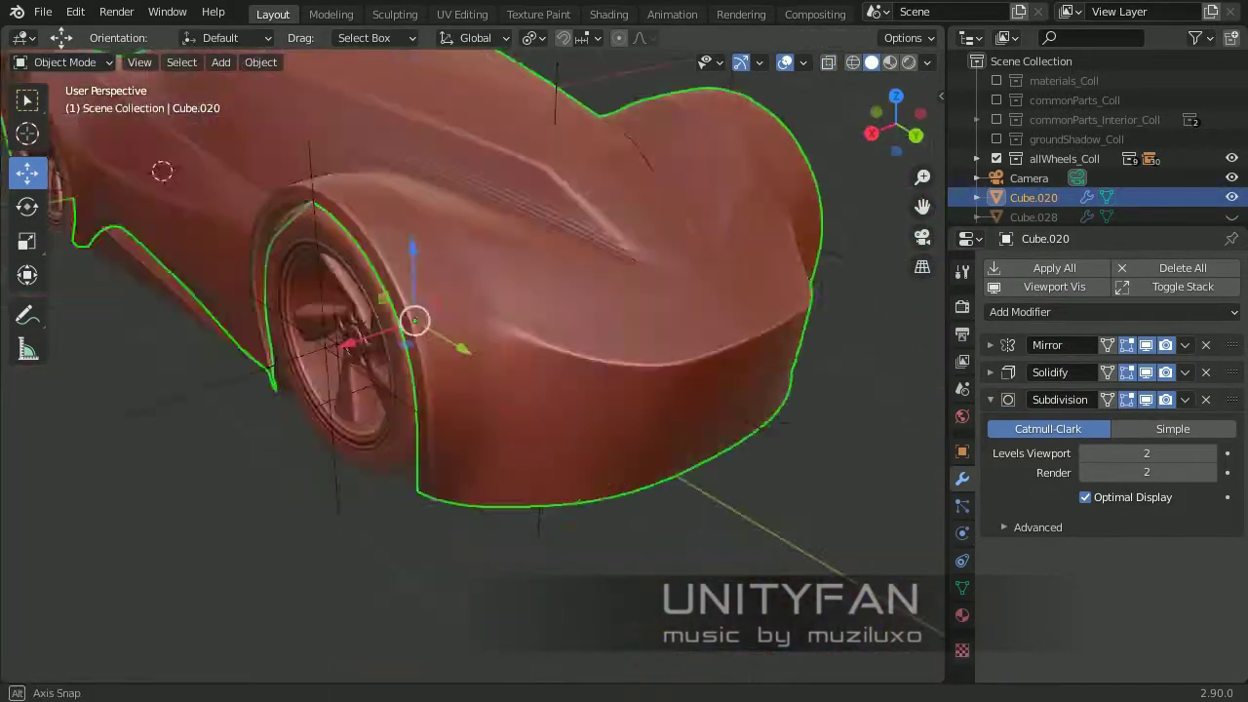
{"action": "mouse_move", "coordinate": [468, 341]}
{"action": "middle_mouse_down"}
{"action": "mouse_move", "coordinate": [409, 322]}
{"action": "mouse_move", "coordinate": [468, 350]}
{"action": "mouse_move", "coordinate": [662, 322]}
{"action": "middle_mouse_up"}
{"action": "key", "text": "alt+a"}
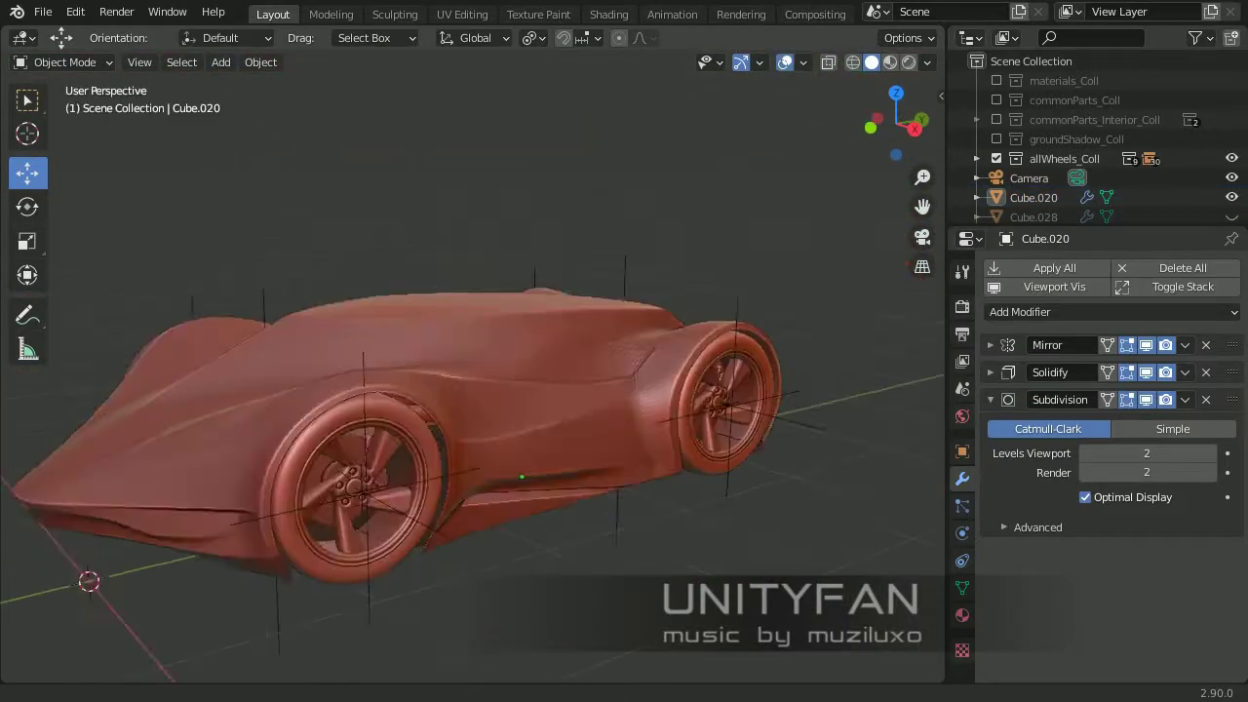
{"action": "middle_click_drag", "start_coordinate": [473, 350], "coordinate": [371, 322]}
{"action": "key", "text": "Tab"}
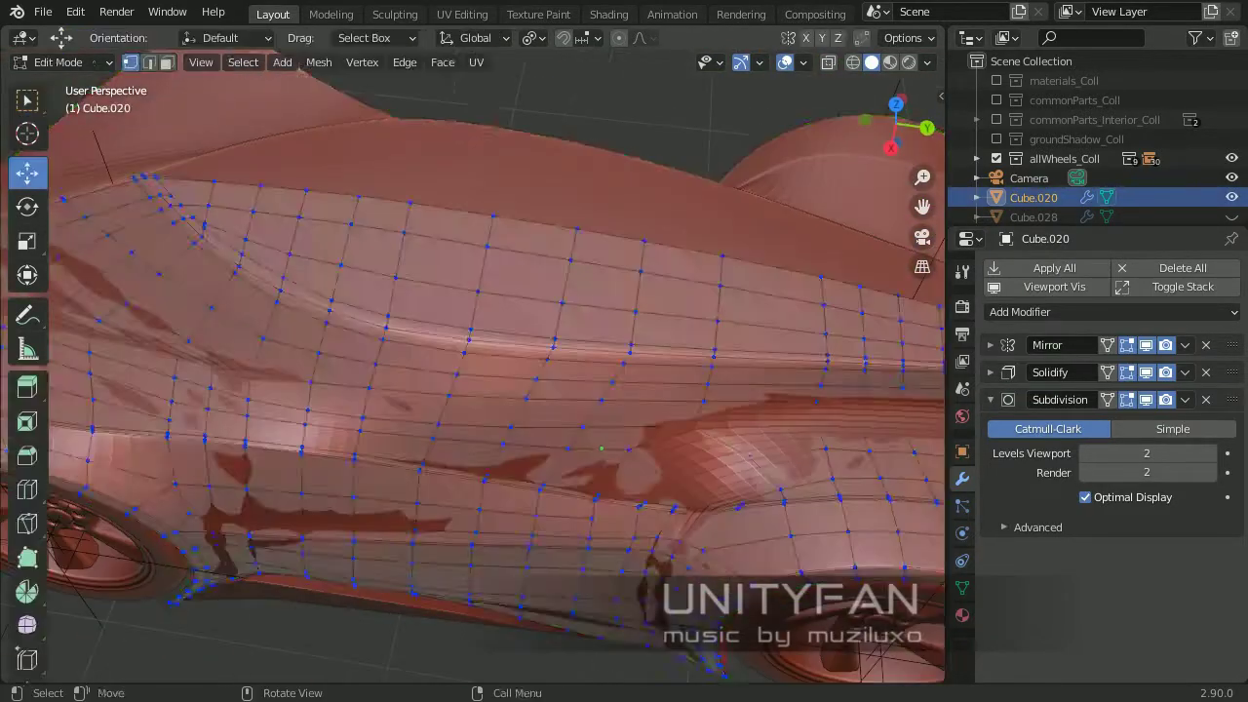
Review the body's side and wheel, then select Cube.020 in the outliner to add a collection
{"action": "mouse_move", "coordinate": [473, 351]}
{"action": "middle_mouse_down"}
{"action": "mouse_move", "coordinate": [474, 296]}
{"action": "mouse_move", "coordinate": [507, 321]}
{"action": "middle_mouse_up"}
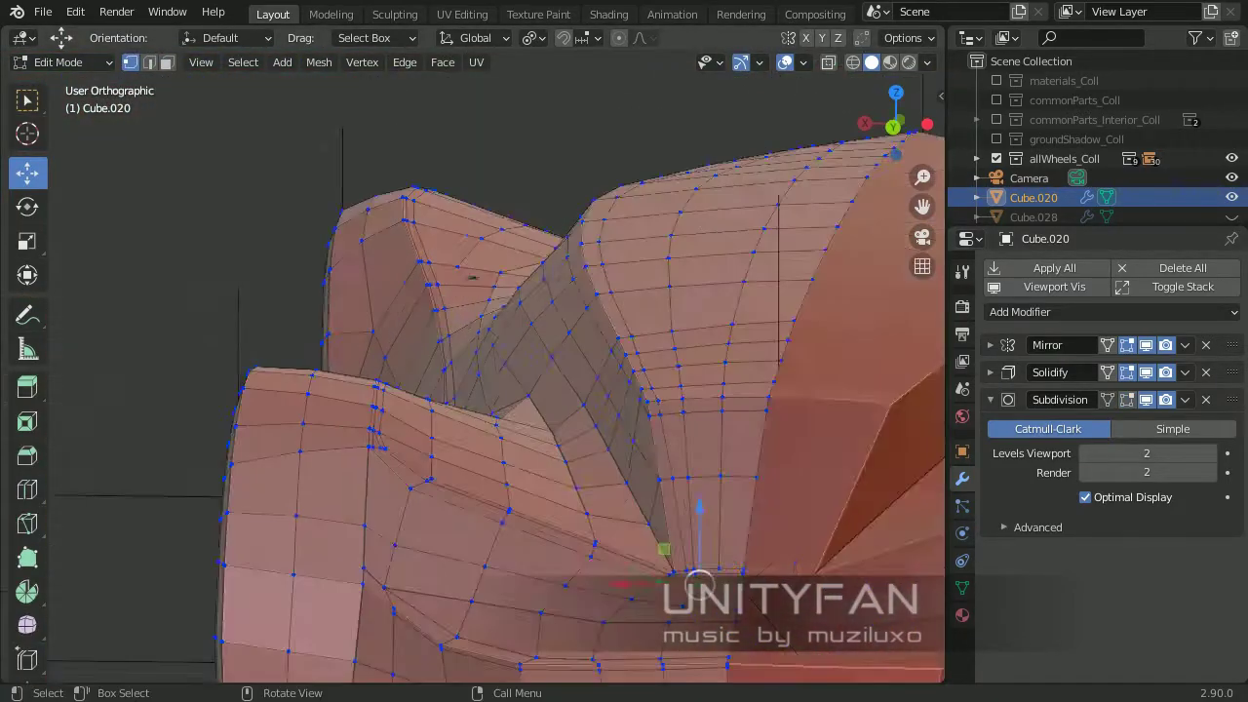
{"action": "scroll", "coordinate": [497, 371], "scroll_direction": "up", "scroll_amount": 3}
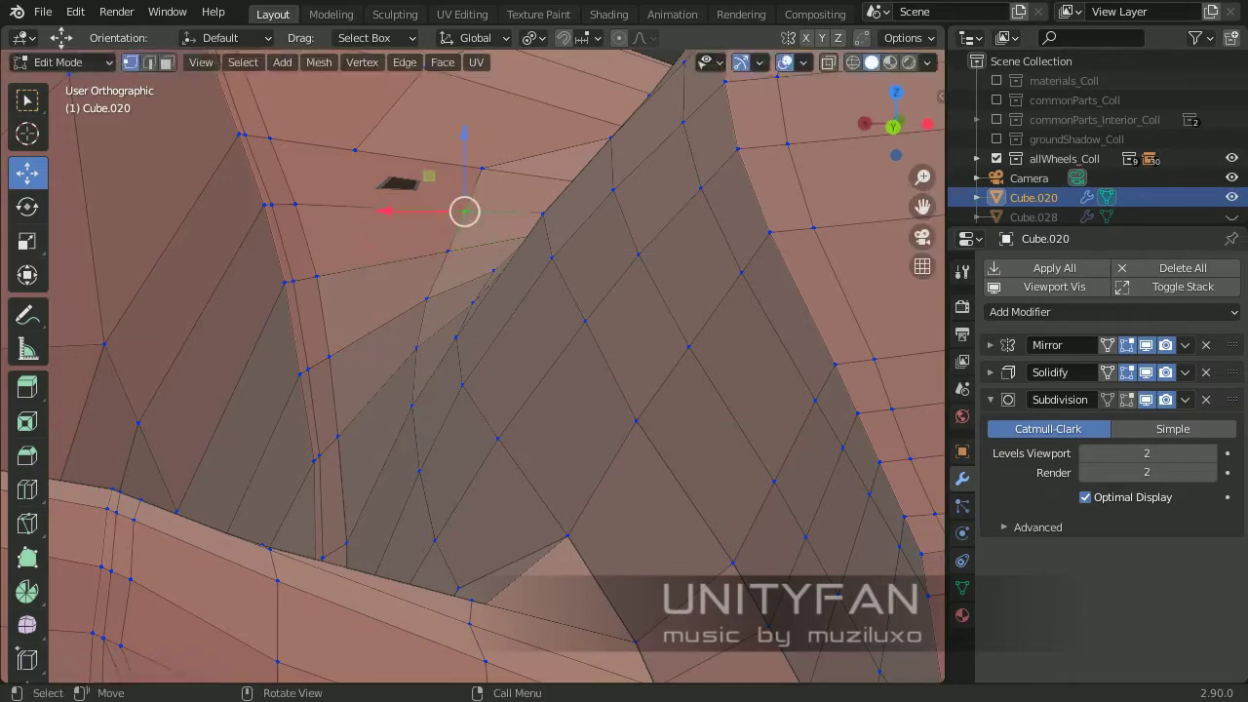
{"action": "scroll", "coordinate": [473, 351], "scroll_direction": "down", "scroll_amount": 3}
{"action": "mouse_move", "coordinate": [472, 351]}
{"action": "middle_mouse_down", "text": "alt"}
{"action": "mouse_move", "coordinate": [409, 322]}
{"action": "mouse_move", "coordinate": [458, 346]}
{"action": "middle_mouse_up", "text": "alt"}
{"action": "key", "text": "Tab"}
{"action": "key", "text": "alt+a"}
{"action": "left_click", "coordinate": [1033, 197]}
{"action": "left_click_drag", "start_coordinate": [895, 126], "coordinate": [863, 122]}
{"action": "right_click", "coordinate": [917, 61]}
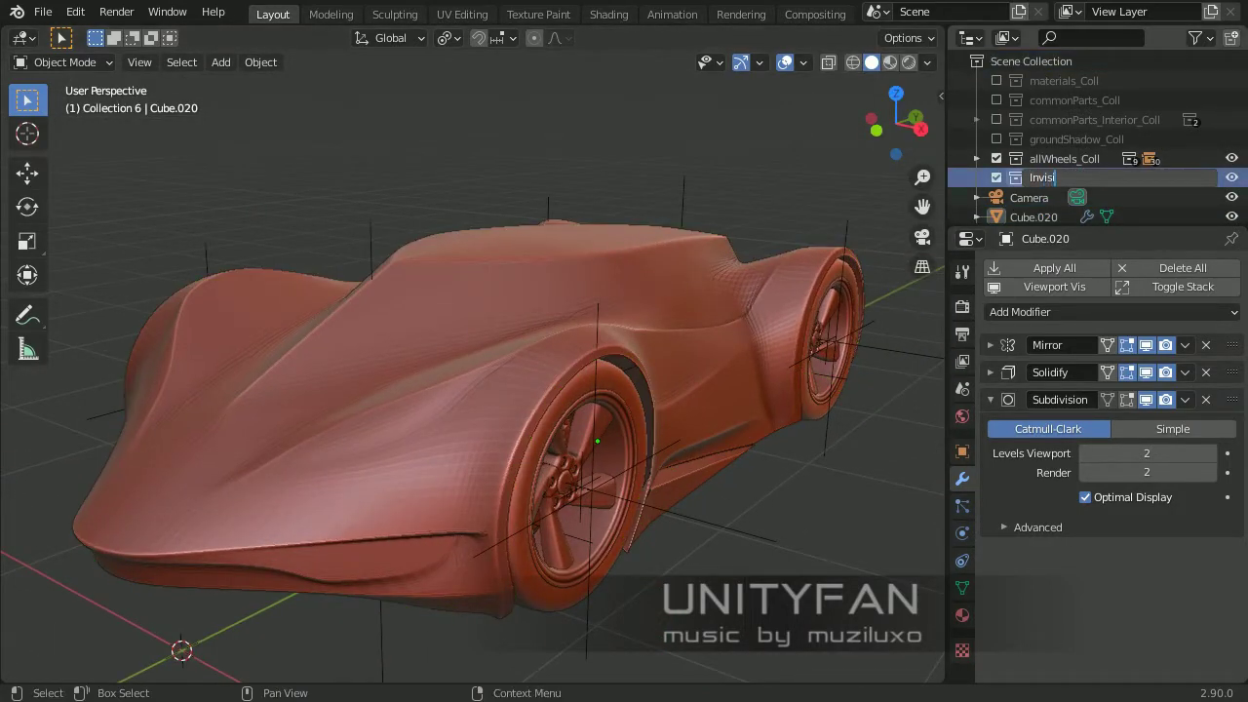
Duplicate Cube.020 in place and move the copy into the Inv collection
{"action": "key", "text": "shift+d"}
{"action": "key", "text": "Escape"}
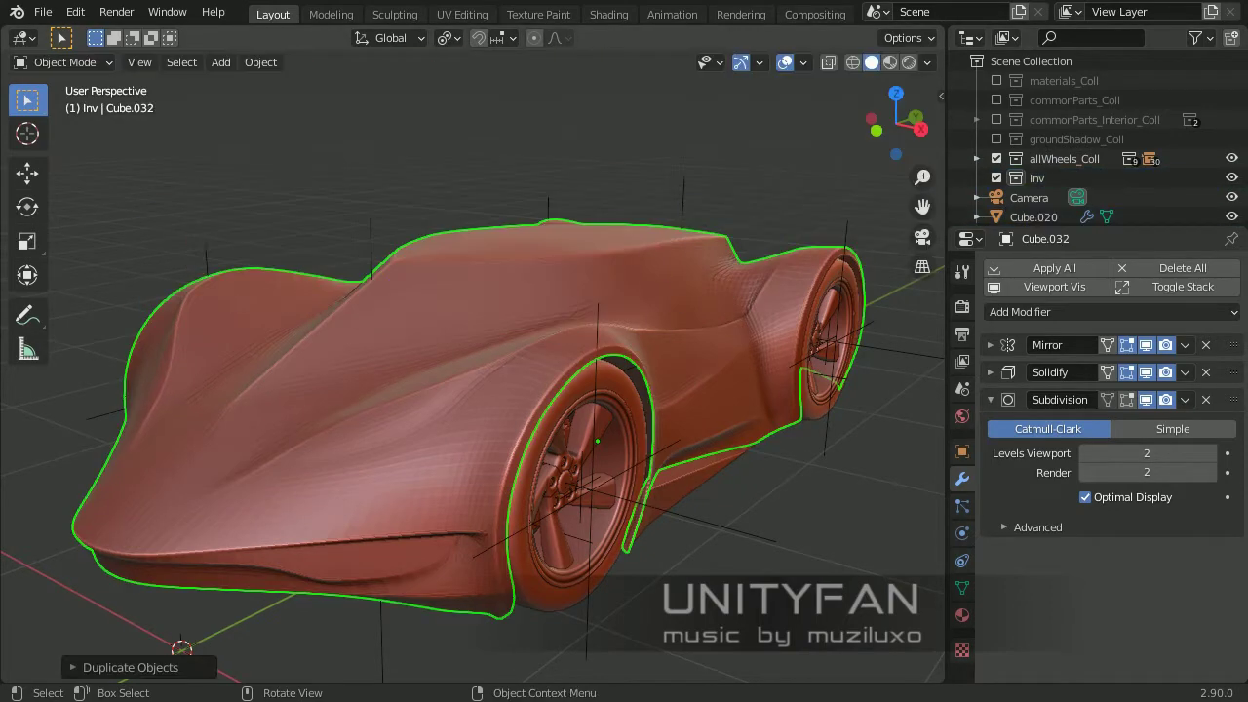
{"action": "key", "text": "m"}
{"action": "left_click", "coordinate": [565, 490]}
{"action": "middle_click_drag", "start_coordinate": [565, 490], "coordinate": [604, 468]}
Set the copy's material Shadow mode to None so it casts no shadows
{"action": "left_click", "coordinate": [961, 615]}
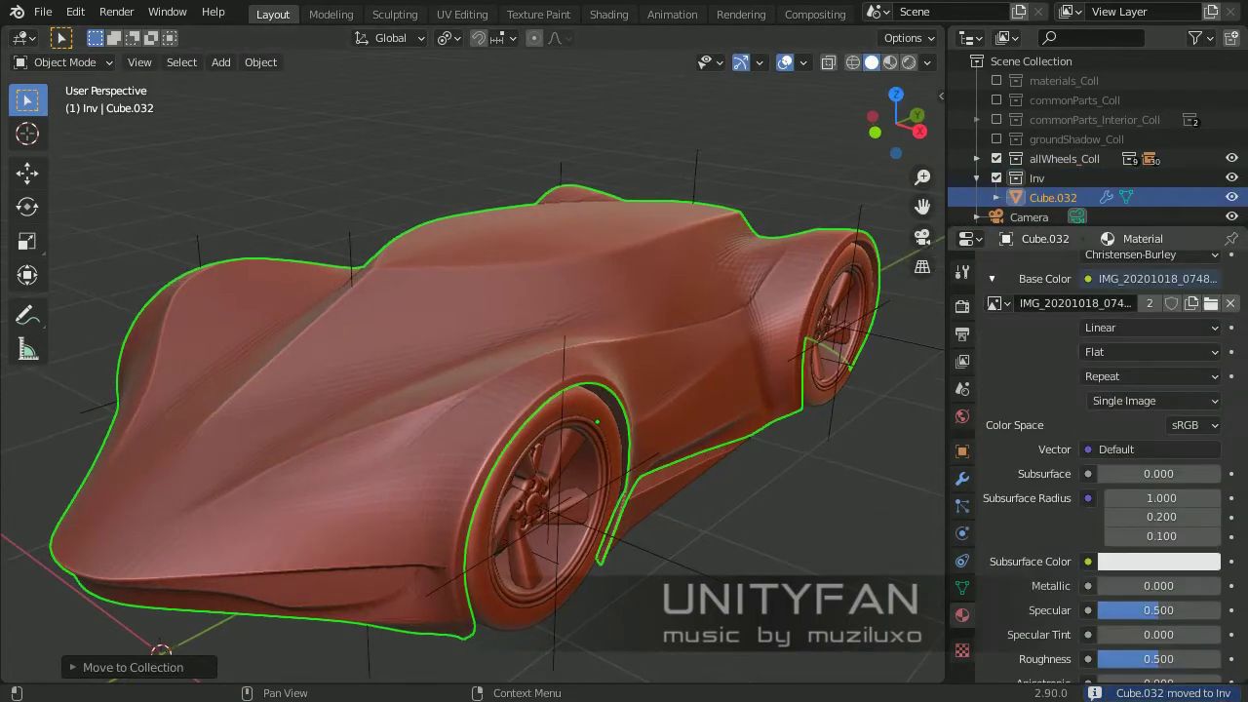
{"action": "scroll", "coordinate": [1111, 468], "scroll_direction": "down", "scroll_amount": 10}
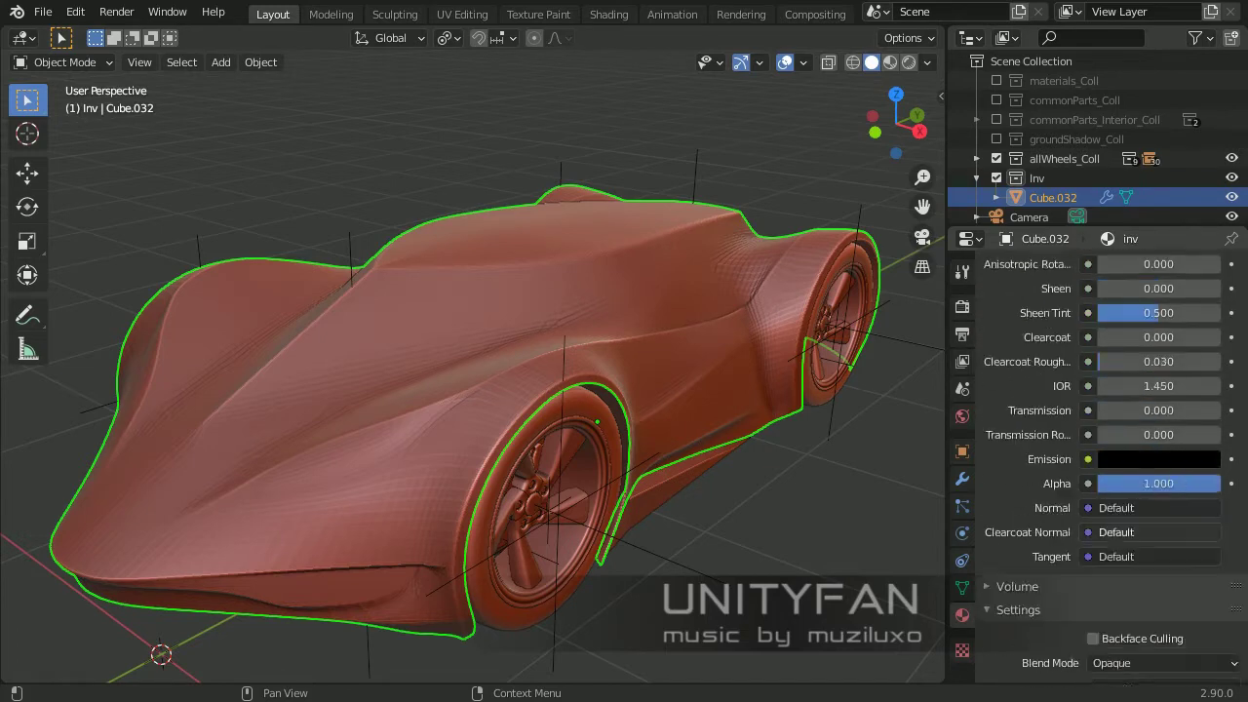
{"action": "scroll", "coordinate": [1111, 468], "scroll_direction": "down", "scroll_amount": 4}
{"action": "scroll", "coordinate": [1111, 468], "scroll_direction": "down", "scroll_amount": 1}
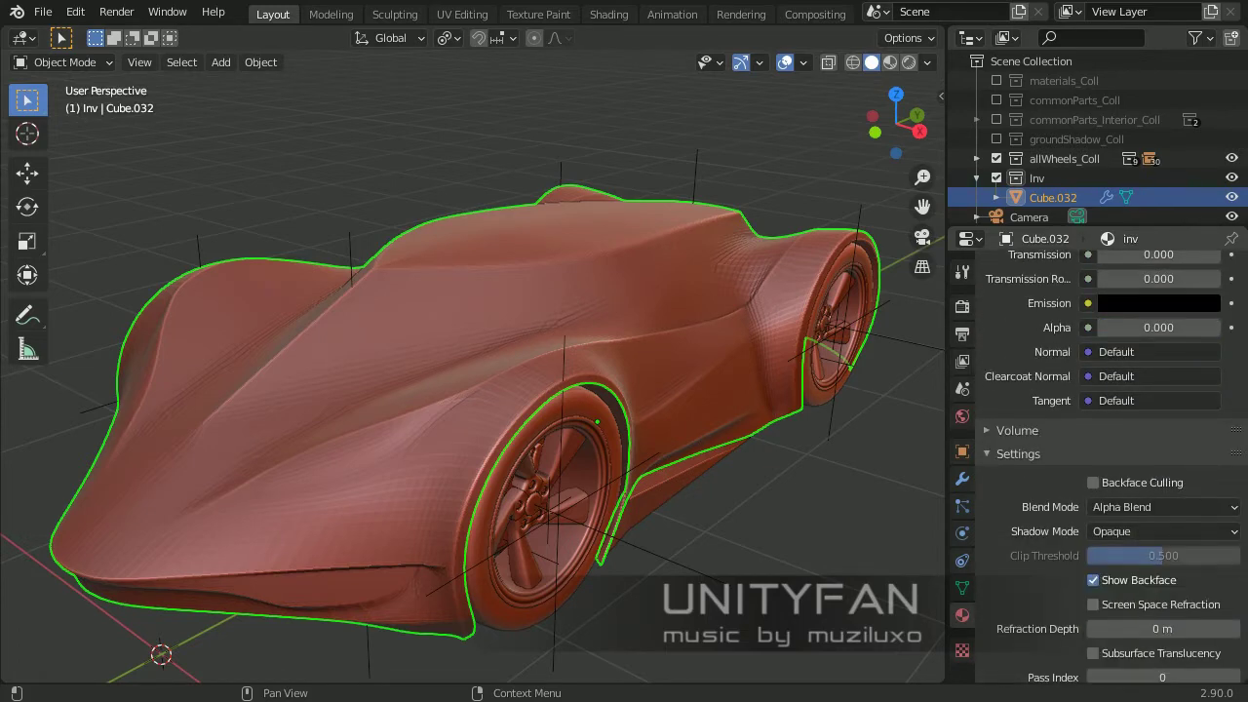
{"action": "left_click", "coordinate": [1103, 553]}
{"action": "mouse_move", "coordinate": [585, 439]}
{"action": "middle_mouse_down"}
{"action": "mouse_move", "coordinate": [624, 419]}
{"action": "mouse_move", "coordinate": [609, 434]}
{"action": "middle_mouse_up"}
Hide the Inv collection and add a Shrinkwrap modifier to the original body
{"action": "left_click", "coordinate": [996, 177]}
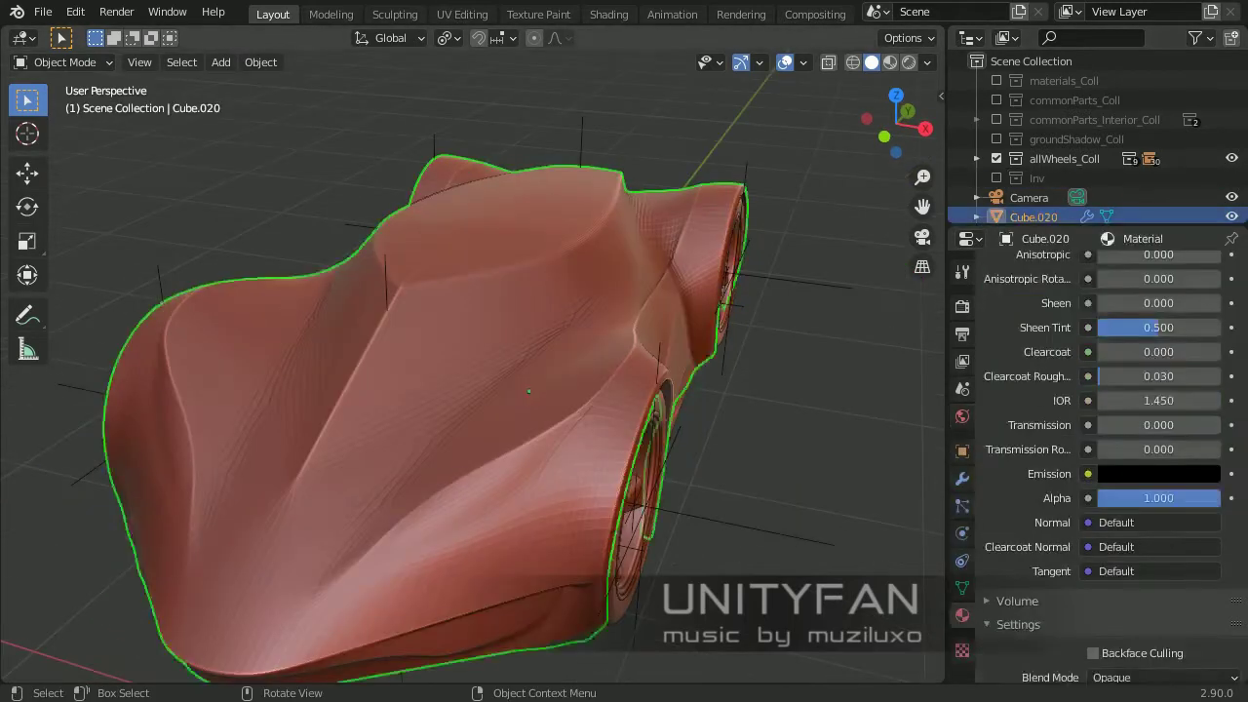
{"action": "middle_click_drag", "start_coordinate": [487, 390], "coordinate": [565, 370]}
{"action": "scroll", "coordinate": [1102, 439], "scroll_direction": "up", "scroll_amount": 10}
{"action": "scroll", "coordinate": [468, 390], "scroll_direction": "up", "scroll_amount": 3}
{"action": "left_click", "coordinate": [962, 479]}
{"action": "left_click", "coordinate": [1019, 312]}
{"action": "left_click", "coordinate": [1008, 526]}
{"action": "left_click", "coordinate": [1150, 632]}
Set the Shrinkwrap target to 'inv', collapse the Subdivision modifier, and enter Edit Mode on the body
{"action": "type", "text": "in"}
{"action": "key", "text": "Return"}
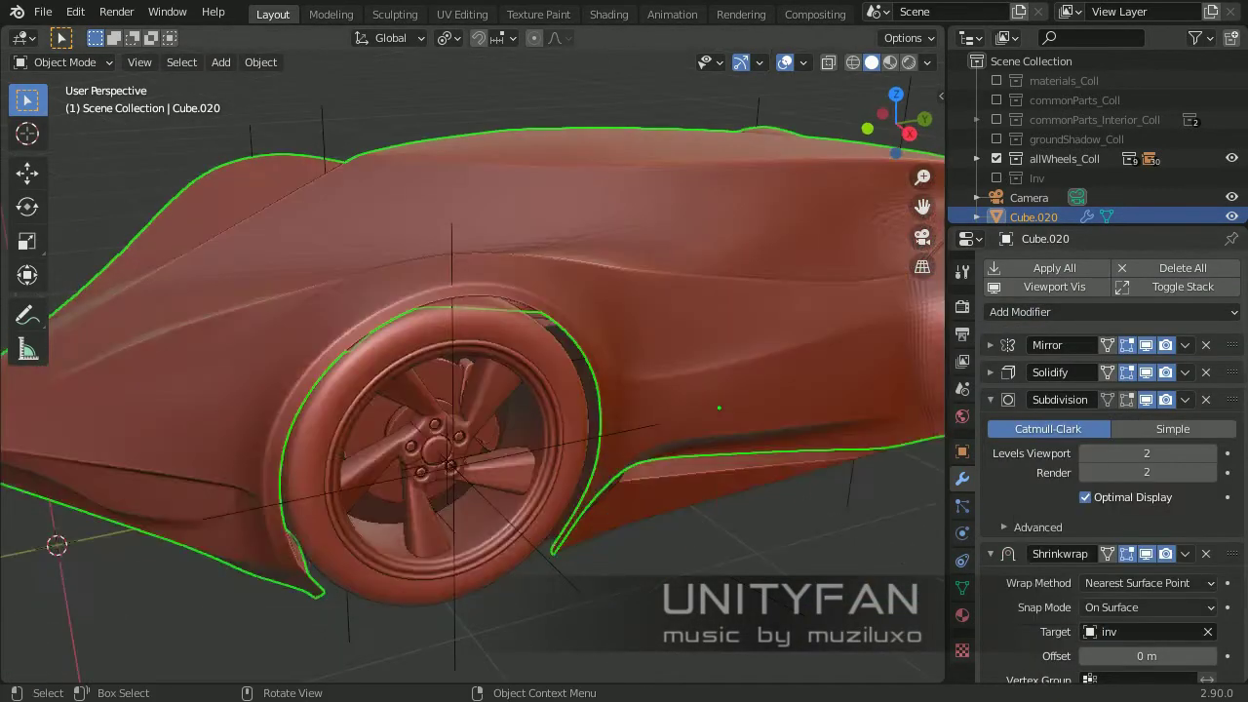
{"action": "middle_click_drag", "start_coordinate": [488, 390], "coordinate": [565, 371]}
{"action": "left_click", "coordinate": [990, 400]}
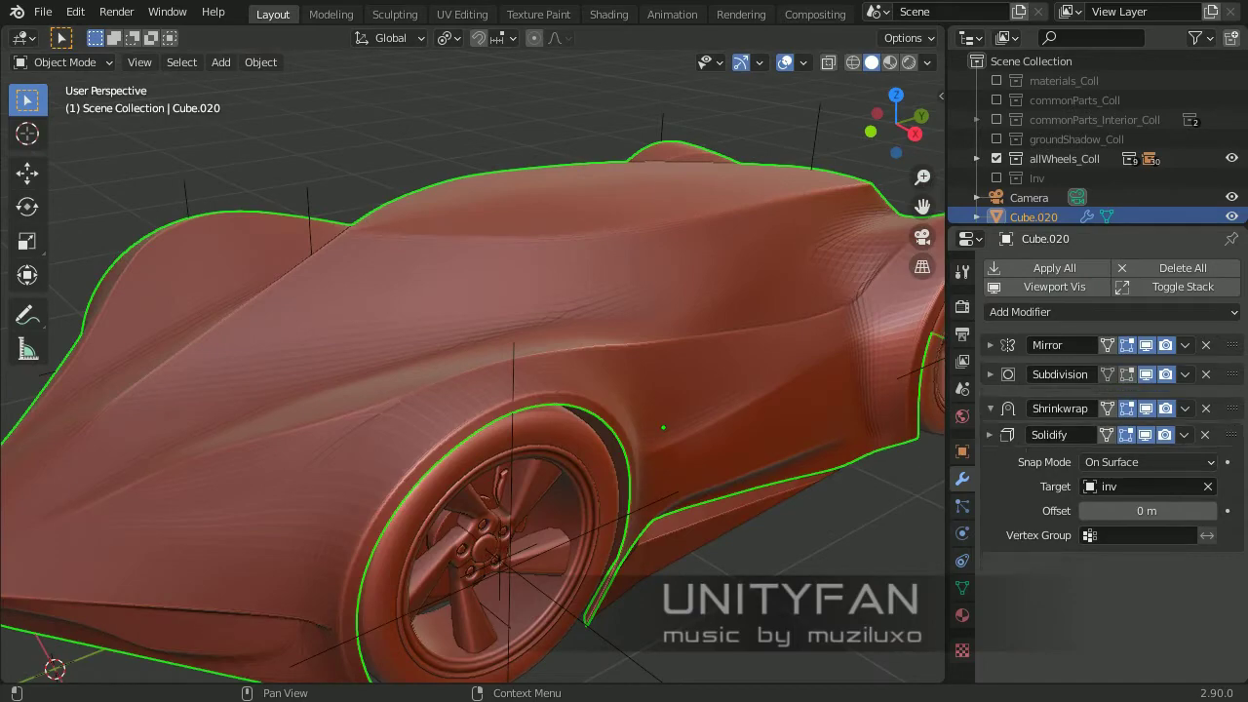
{"action": "mouse_move", "coordinate": [488, 390]}
{"action": "middle_mouse_down"}
{"action": "mouse_move", "coordinate": [565, 370]}
{"action": "mouse_move", "coordinate": [507, 409]}
{"action": "mouse_move", "coordinate": [527, 370]}
{"action": "mouse_move", "coordinate": [487, 390]}
{"action": "mouse_move", "coordinate": [526, 390]}
{"action": "middle_mouse_up"}
{"action": "key", "text": "Tab"}
{"action": "key", "text": "Tab"}
{"action": "scroll", "coordinate": [468, 390], "scroll_direction": "down", "scroll_amount": 5}
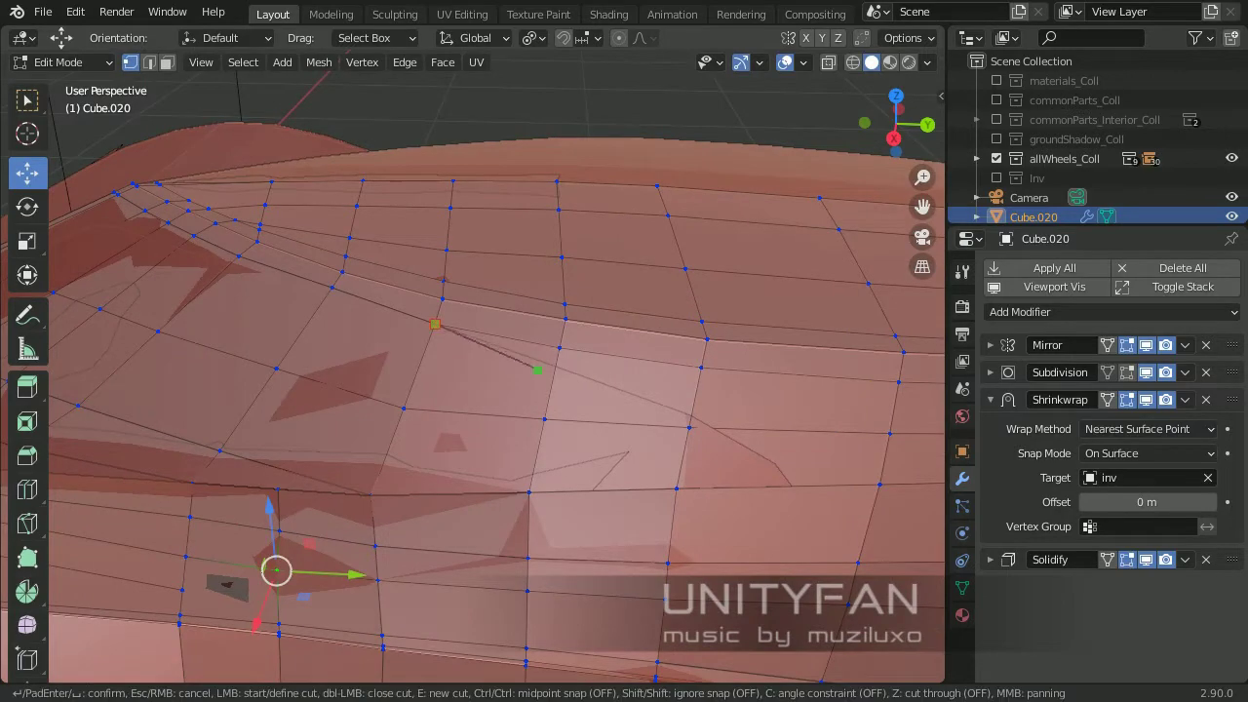
Confirm the knife cut across Cube.020's side panel
{"action": "scroll", "coordinate": [538, 369], "scroll_direction": "up", "scroll_amount": 4}
{"action": "scroll", "coordinate": [189, 520], "scroll_direction": "down", "scroll_amount": 4}
{"action": "key", "text": "Return"}
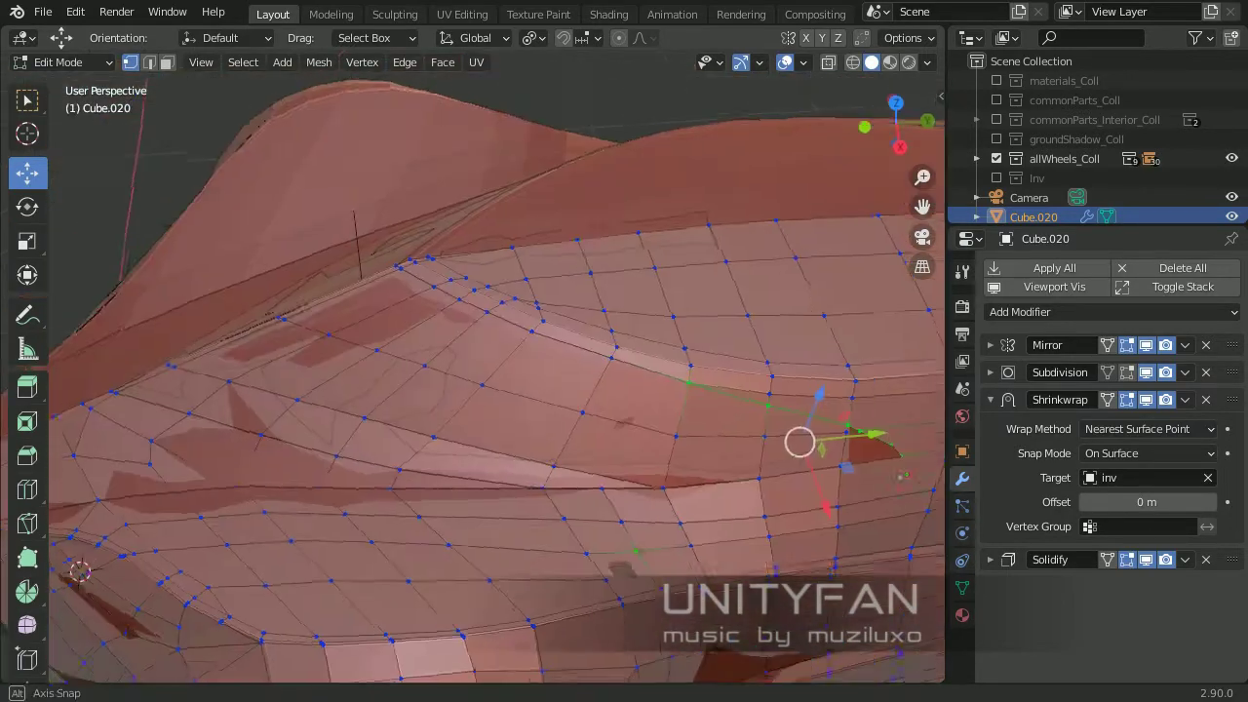
{"action": "mouse_move", "coordinate": [802, 440]}
{"action": "middle_mouse_down"}
{"action": "mouse_move", "coordinate": [833, 195]}
{"action": "mouse_move", "coordinate": [730, 243]}
{"action": "mouse_move", "coordinate": [749, 257]}
{"action": "mouse_move", "coordinate": [752, 360]}
{"action": "mouse_move", "coordinate": [894, 128]}
{"action": "middle_mouse_up"}
{"action": "scroll", "coordinate": [752, 360], "scroll_direction": "up", "scroll_amount": 2}
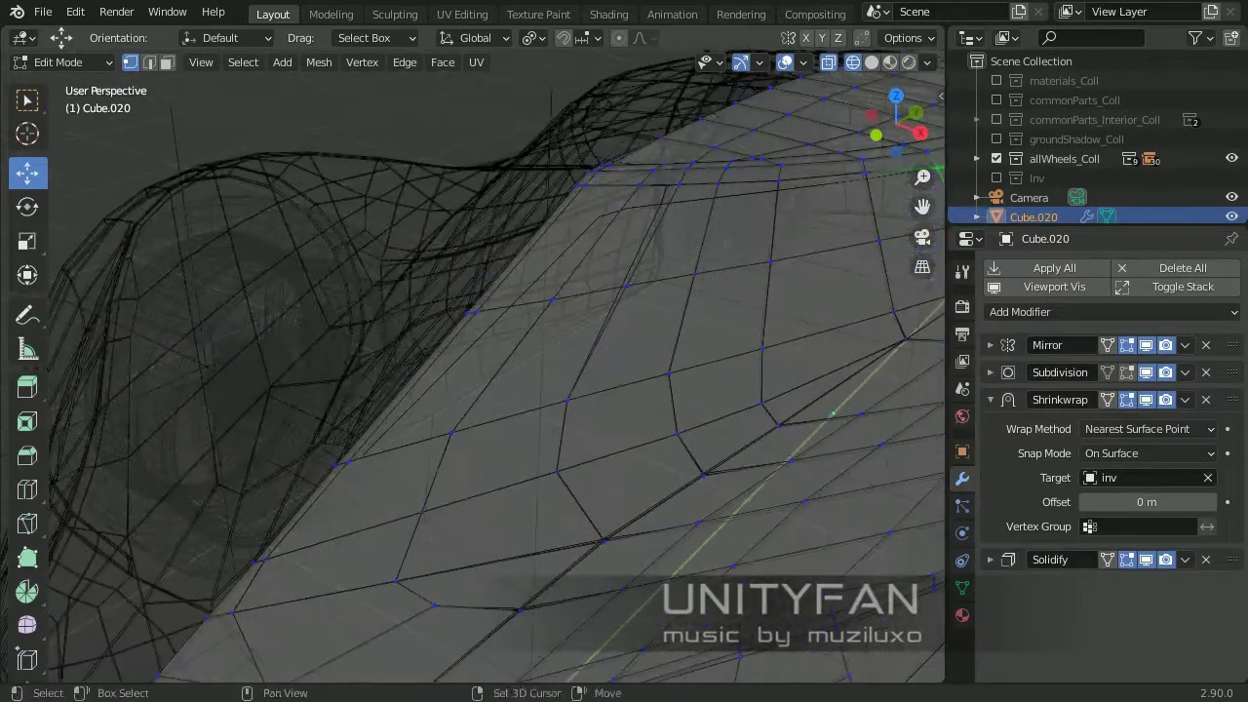
Make another knife cut on the body's side, confirm it, and return to Object Mode
{"action": "key", "text": "k"}
{"action": "key", "text": "Escape"}
{"action": "mouse_move", "coordinate": [382, 496]}
{"action": "middle_mouse_down"}
{"action": "mouse_move", "coordinate": [410, 527]}
{"action": "mouse_move", "coordinate": [303, 607]}
{"action": "middle_mouse_up"}
{"action": "scroll", "coordinate": [559, 388], "scroll_direction": "up", "scroll_amount": 2}
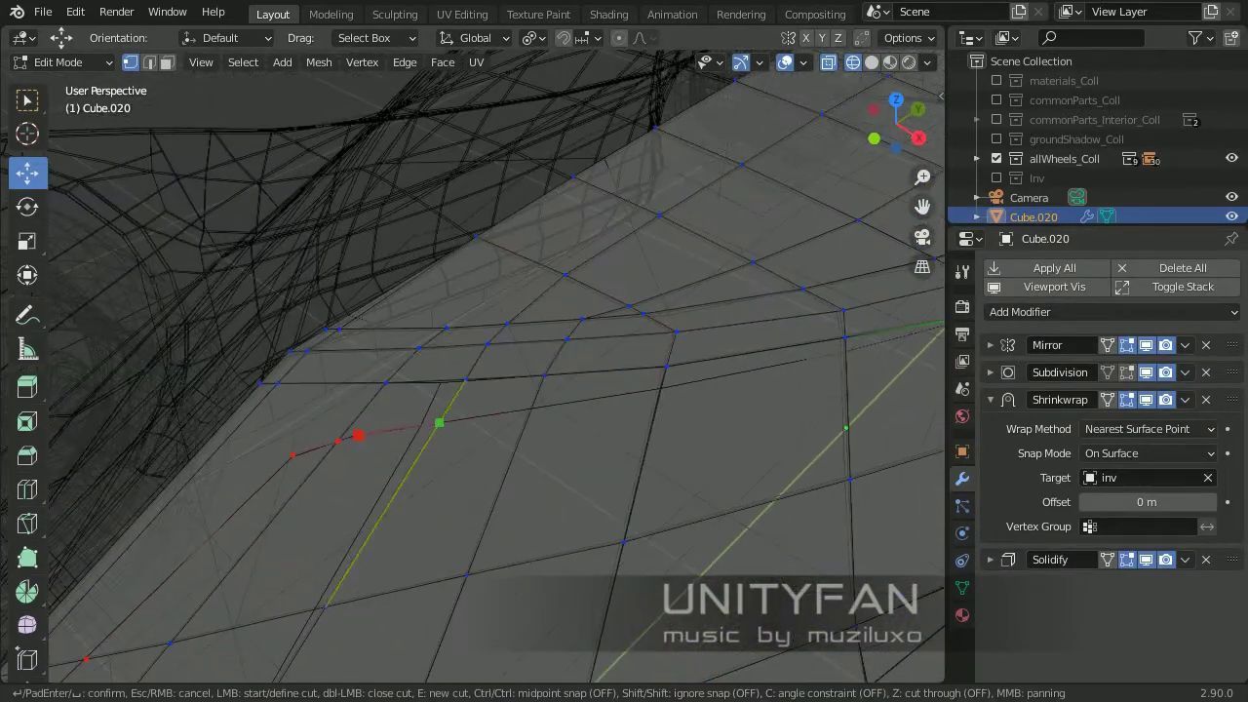
{"action": "middle_click_drag", "start_coordinate": [560, 388], "coordinate": [688, 405]}
{"action": "key", "text": "Return"}
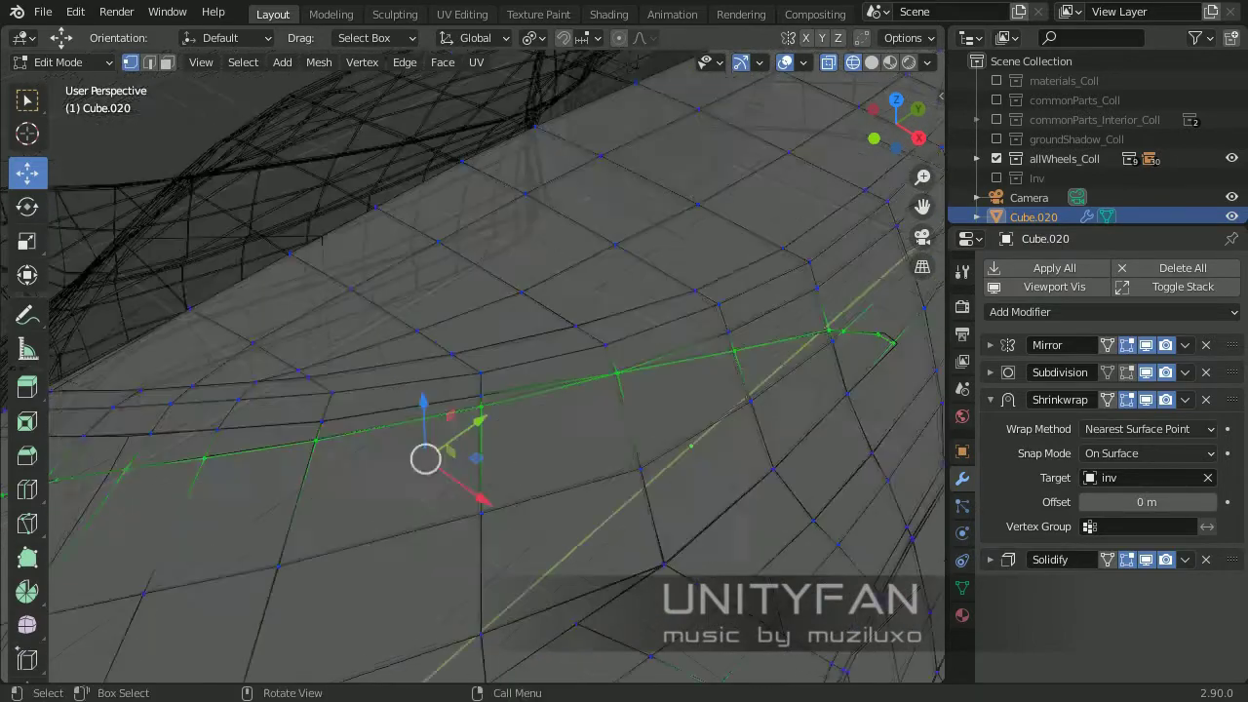
{"action": "scroll", "coordinate": [423, 454], "scroll_direction": "down", "scroll_amount": 3}
{"action": "middle_click_drag", "start_coordinate": [663, 267], "coordinate": [720, 201]}
{"action": "key", "text": "Tab"}
{"action": "key", "text": "z"}
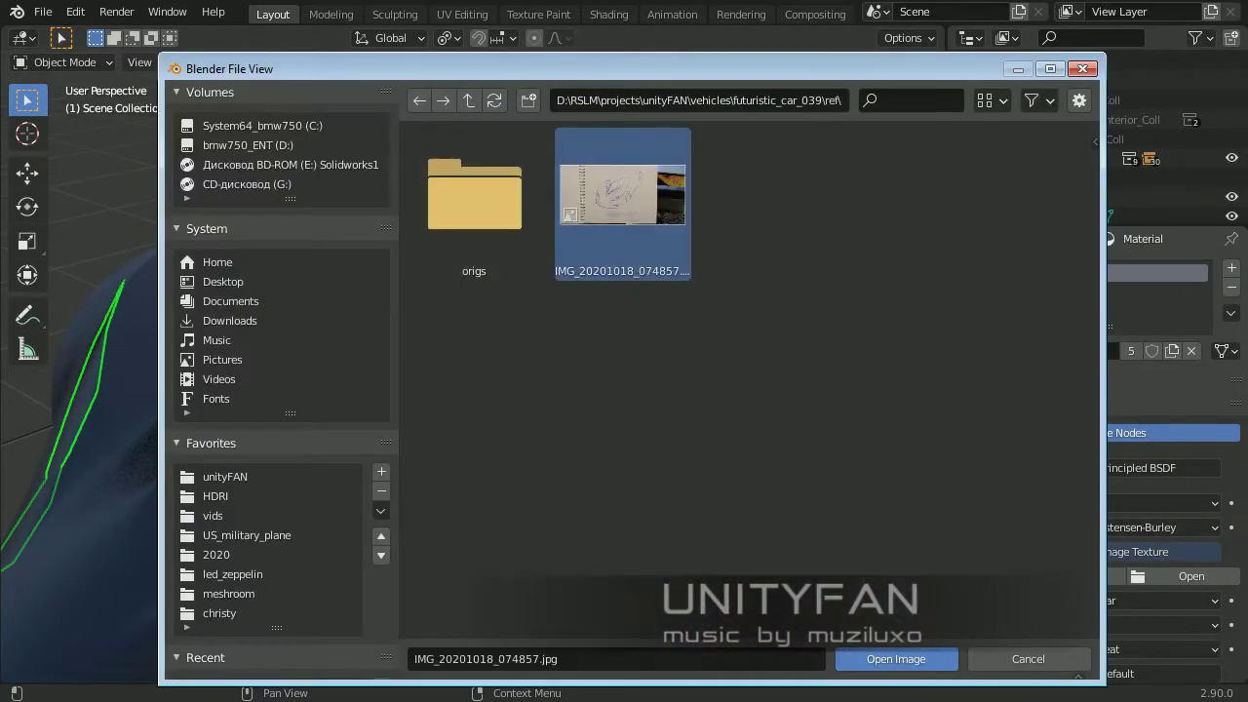
Load the chosen image as base colour and remove the extra material slot
{"action": "key", "text": "Return"}
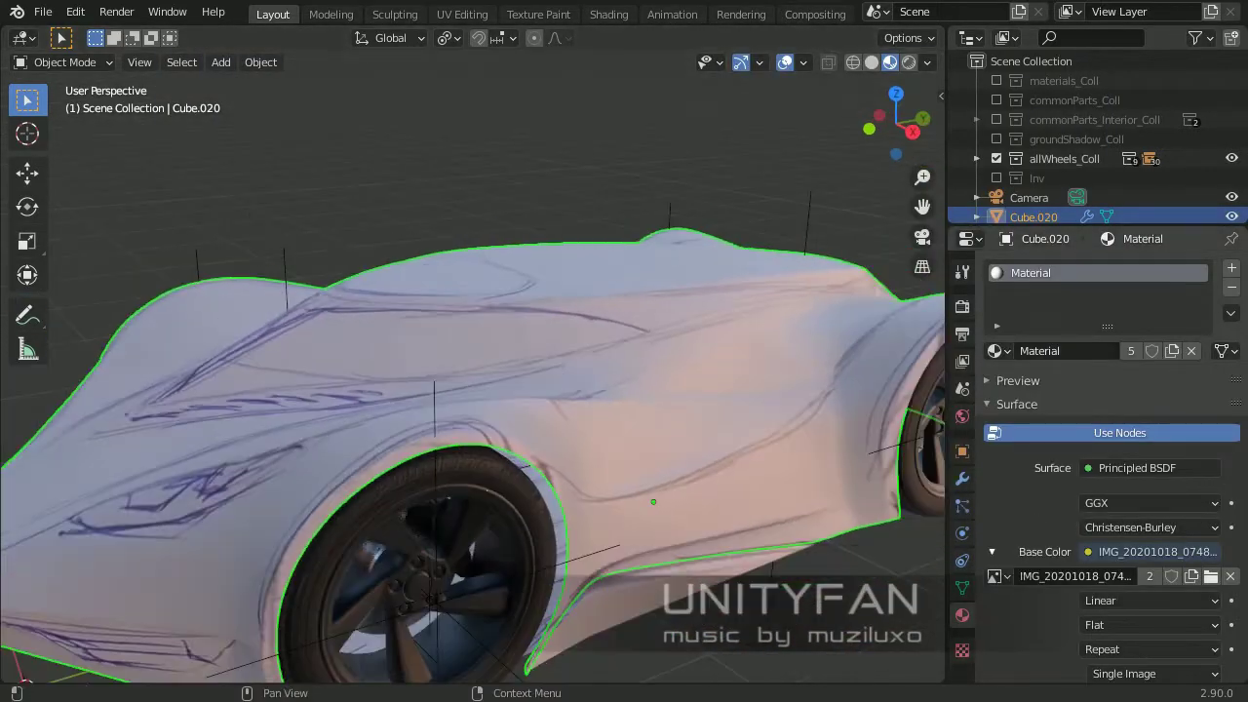
{"action": "left_click", "coordinate": [1231, 287]}
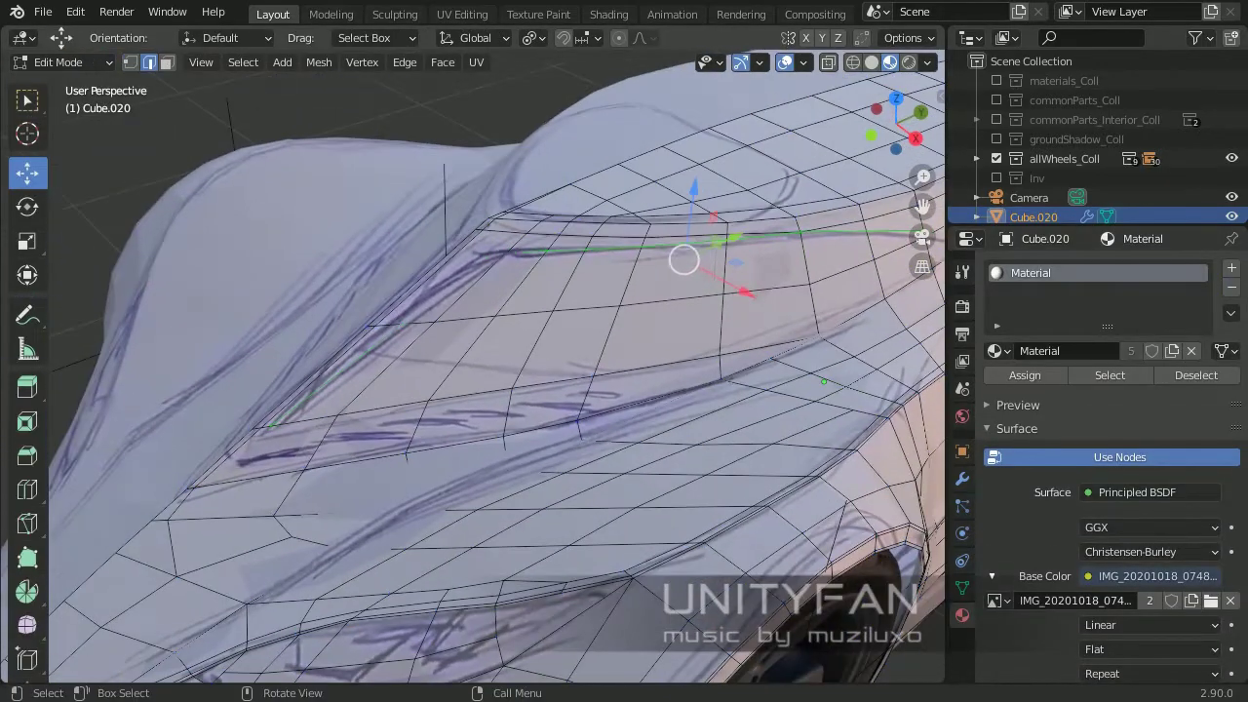
{"action": "middle_click_drag", "start_coordinate": [584, 341], "coordinate": [468, 390]}
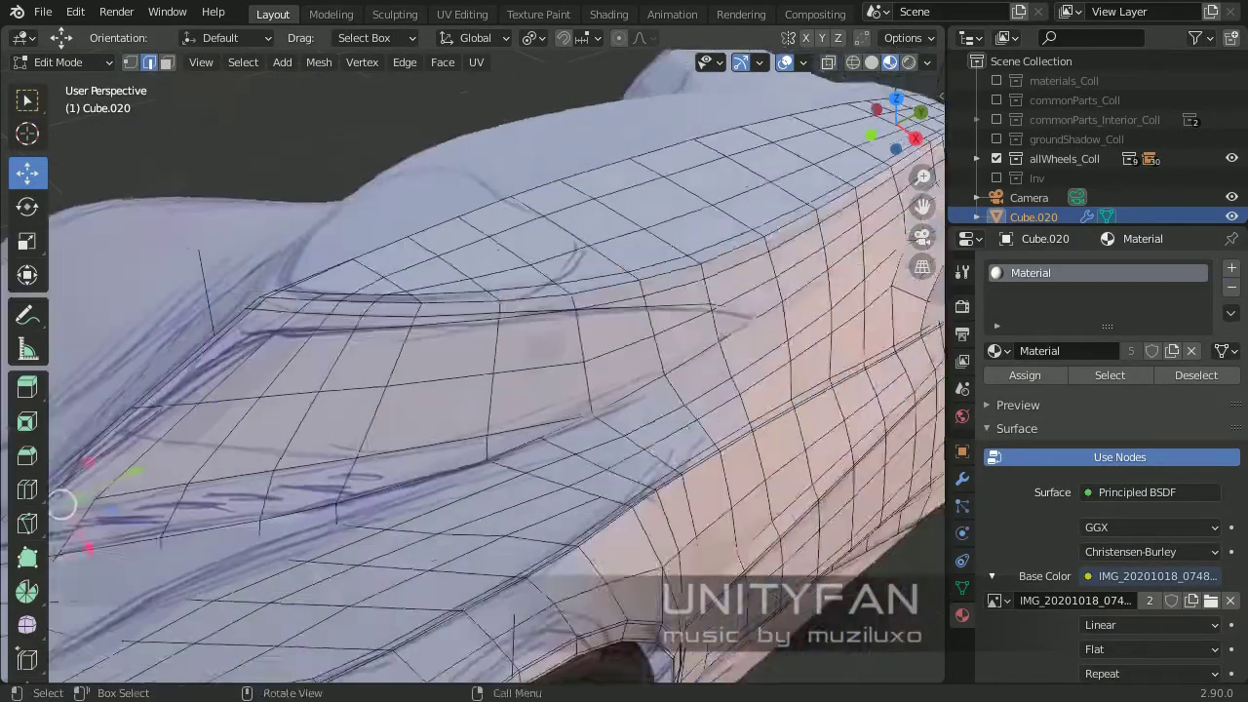
{"action": "middle_click_drag", "start_coordinate": [379, 429], "coordinate": [292, 434]}
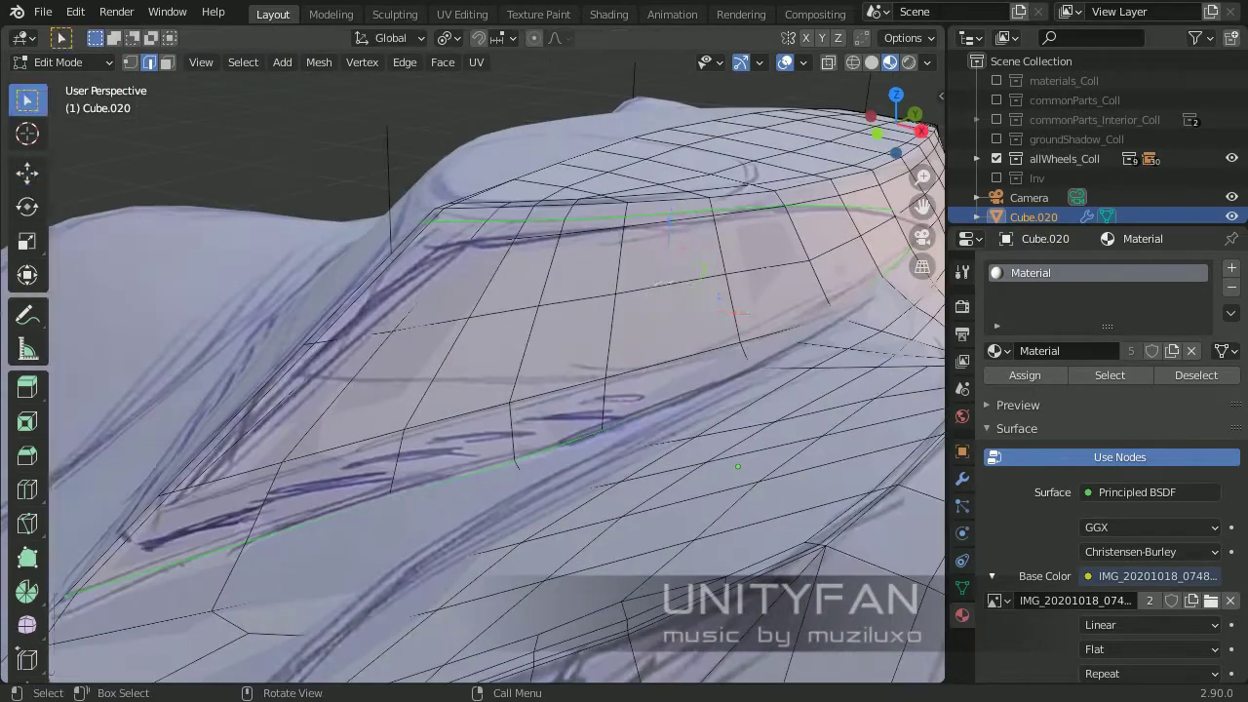
{"action": "middle_click_drag", "start_coordinate": [487, 390], "coordinate": [420, 409]}
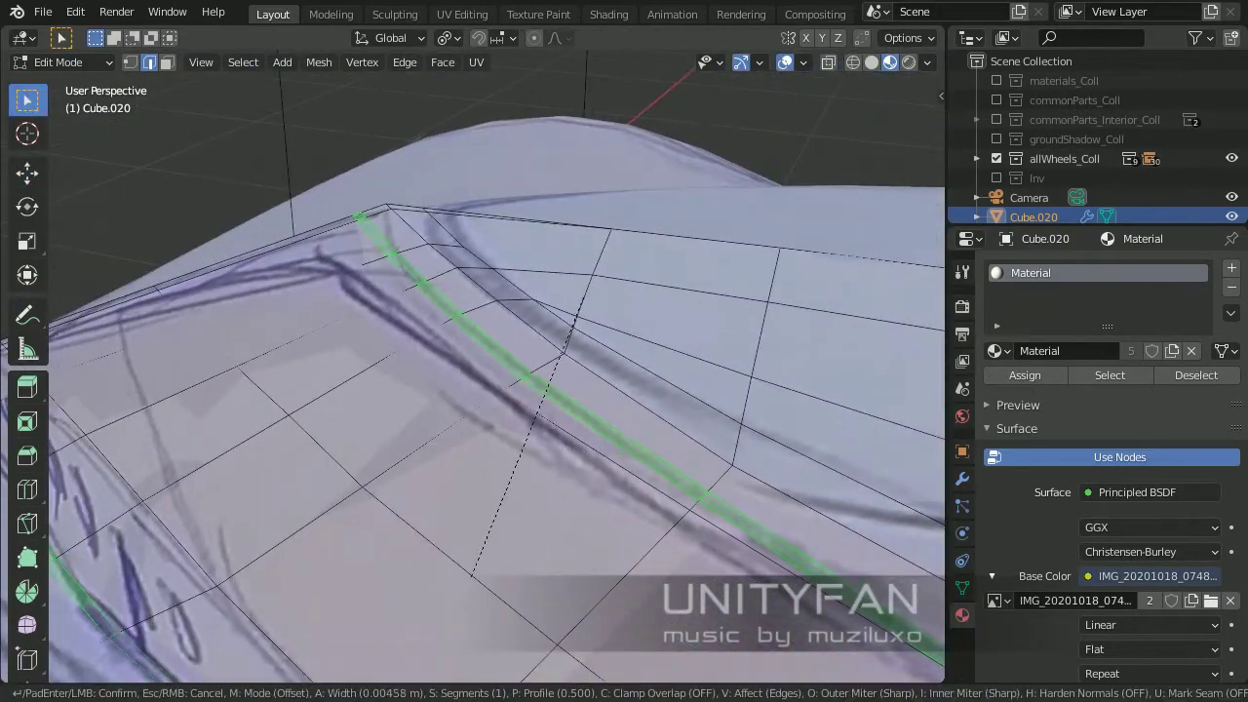
{"action": "middle_click_drag", "start_coordinate": [488, 390], "coordinate": [428, 370]}
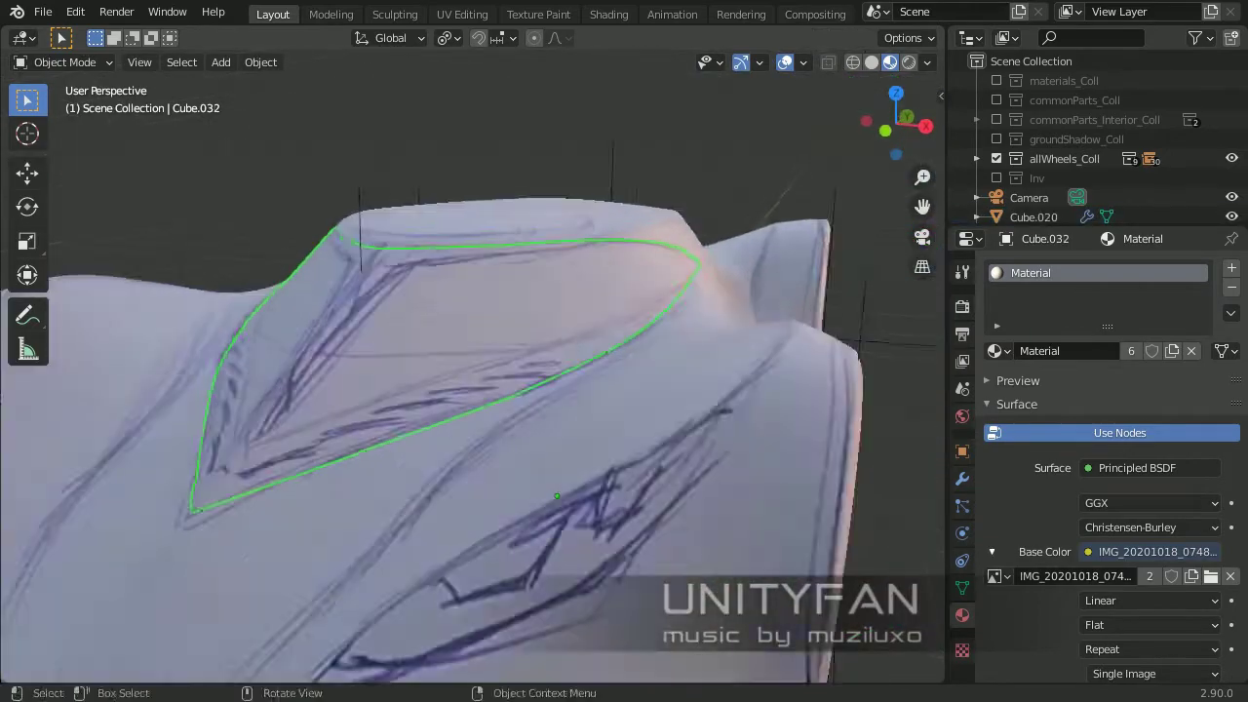
Knife-cut a new edge along the window mesh's edge
{"action": "key", "text": "Tab"}
{"action": "mouse_move", "coordinate": [557, 496]}
{"action": "middle_mouse_down"}
{"action": "mouse_move", "coordinate": [631, 458]}
{"action": "mouse_move", "coordinate": [604, 428]}
{"action": "mouse_move", "coordinate": [546, 410]}
{"action": "middle_mouse_up"}
{"action": "key", "text": "1"}
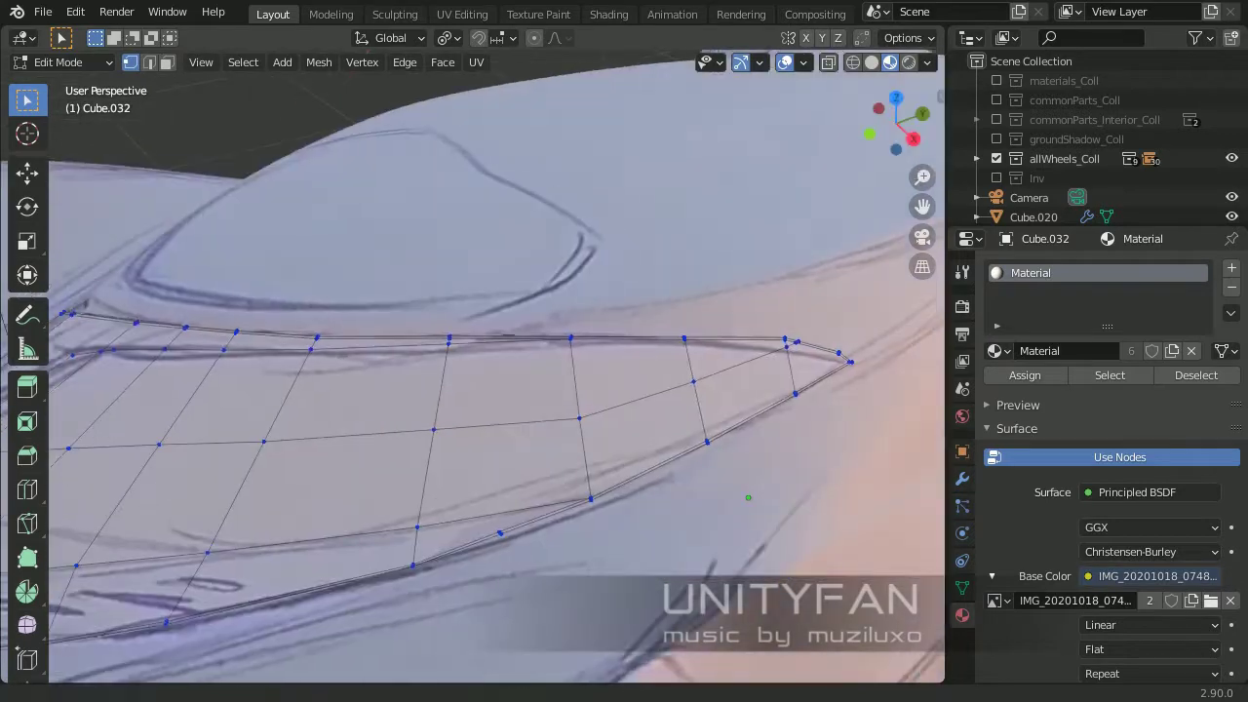
{"action": "key", "text": "k"}
{"action": "scroll", "coordinate": [419, 332], "scroll_direction": "up", "scroll_amount": 3}
{"action": "left_click", "coordinate": [192, 332]}
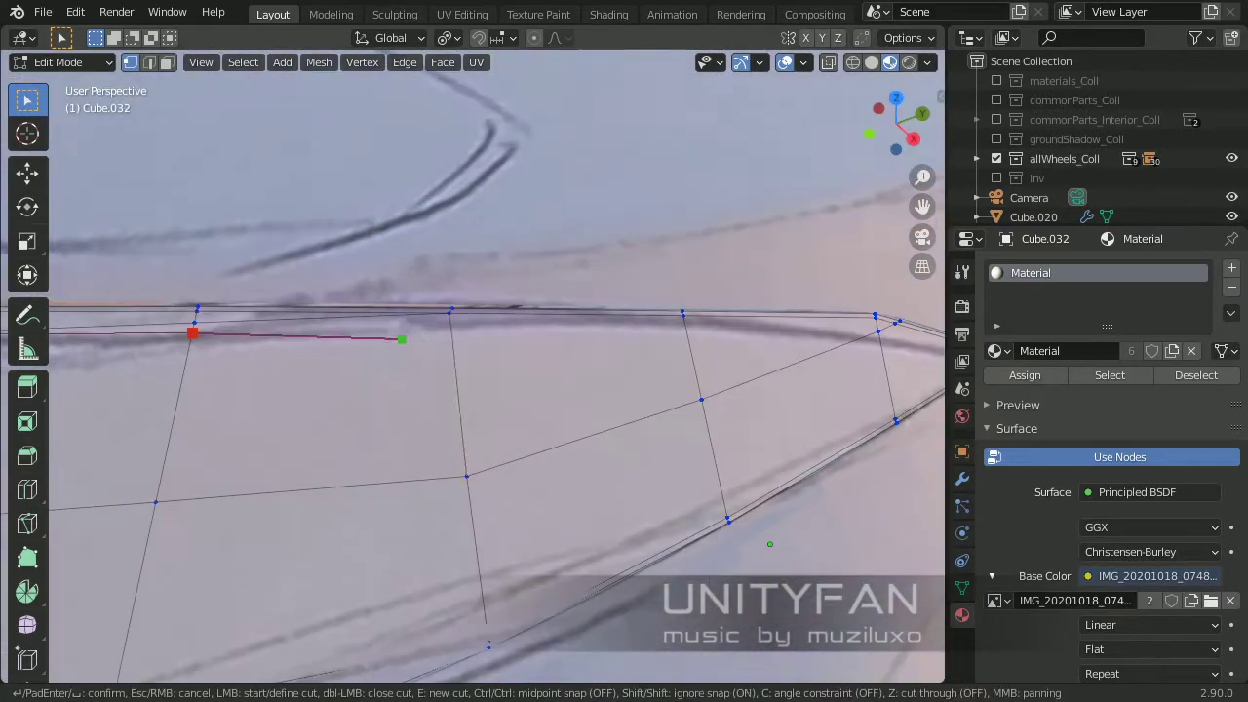
{"action": "middle_click_drag", "start_coordinate": [401, 340], "coordinate": [497, 352]}
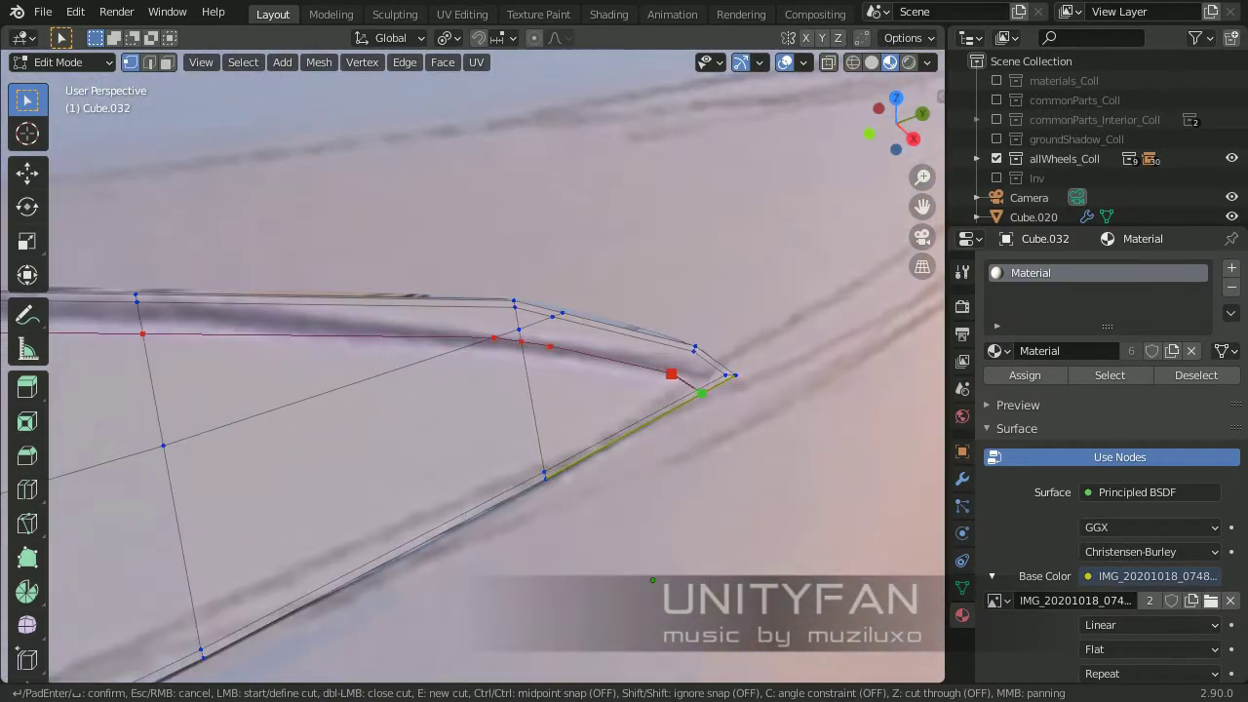
{"action": "key", "text": "Return"}
{"action": "mouse_move", "coordinate": [701, 393]}
{"action": "middle_mouse_down"}
{"action": "mouse_move", "coordinate": [683, 410]}
{"action": "mouse_move", "coordinate": [815, 531]}
{"action": "mouse_move", "coordinate": [682, 419]}
{"action": "middle_mouse_up"}
Dissolve the unwanted edges and bevel the selected window edges to a thin width
{"action": "left_click", "coordinate": [510, 455]}
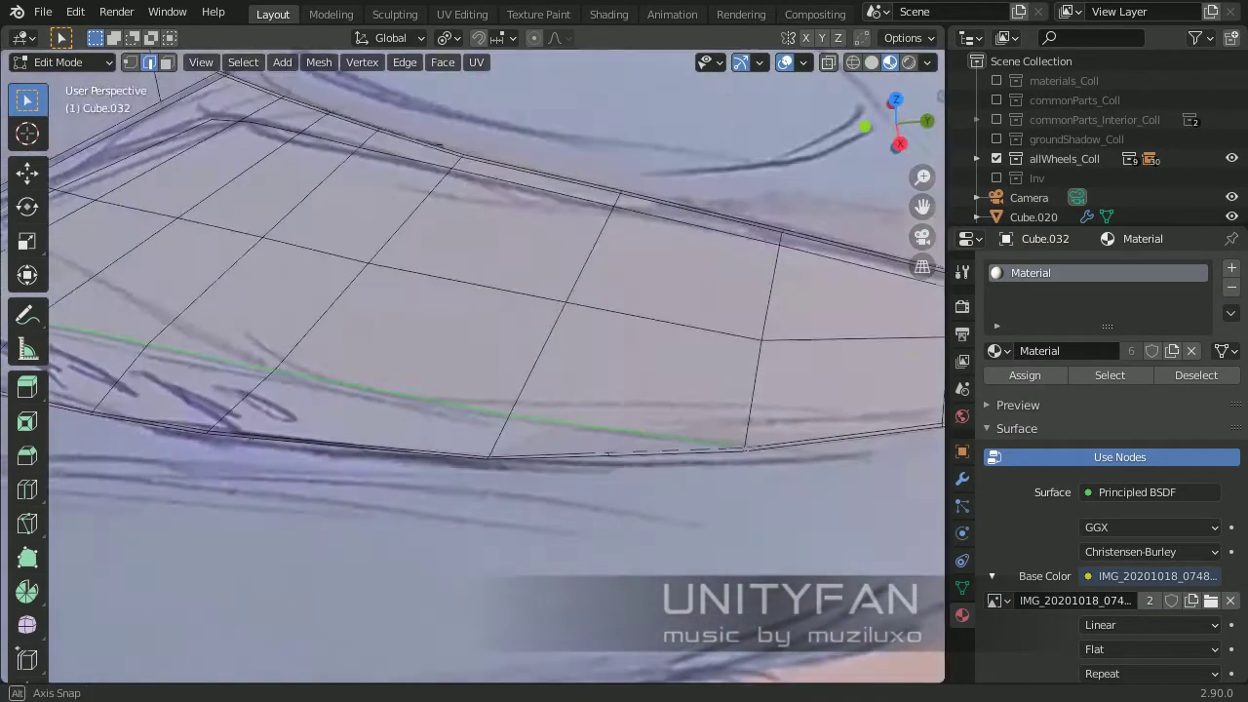
{"action": "scroll", "coordinate": [683, 419], "scroll_direction": "up", "scroll_amount": 3}
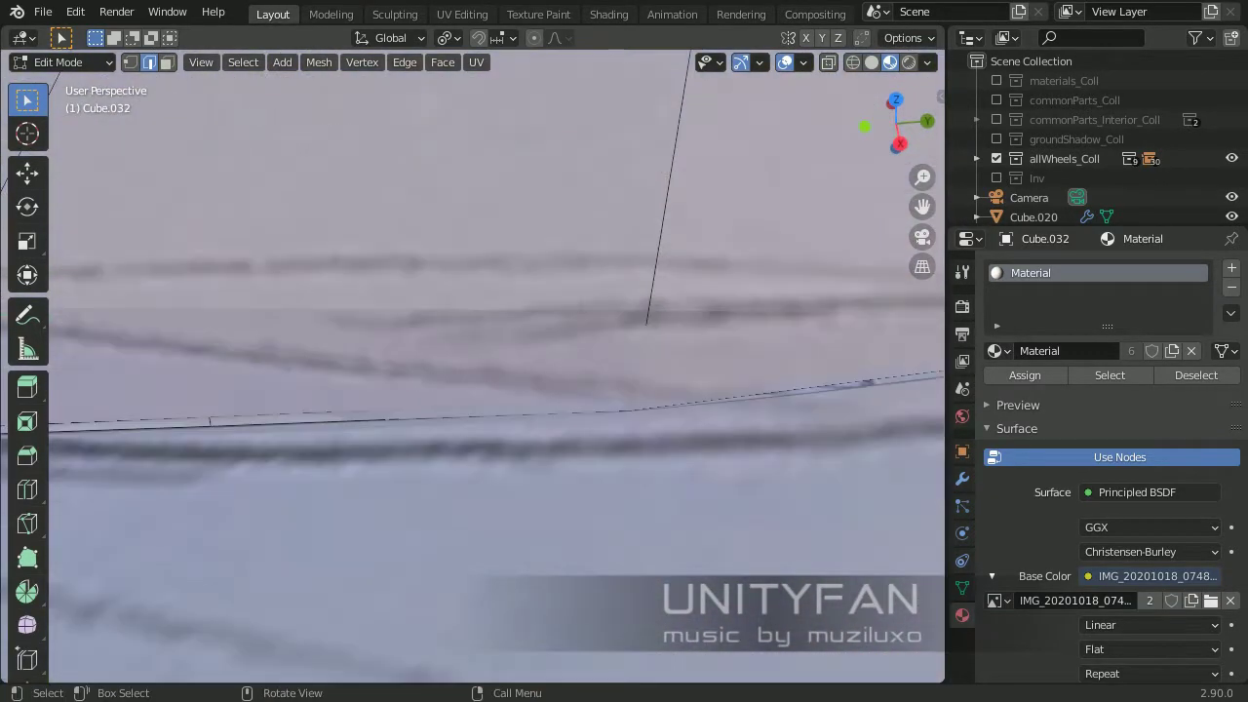
{"action": "key", "text": "alt+z"}
{"action": "key", "text": "z"}
{"action": "middle_click_drag", "start_coordinate": [487, 390], "coordinate": [438, 351]}
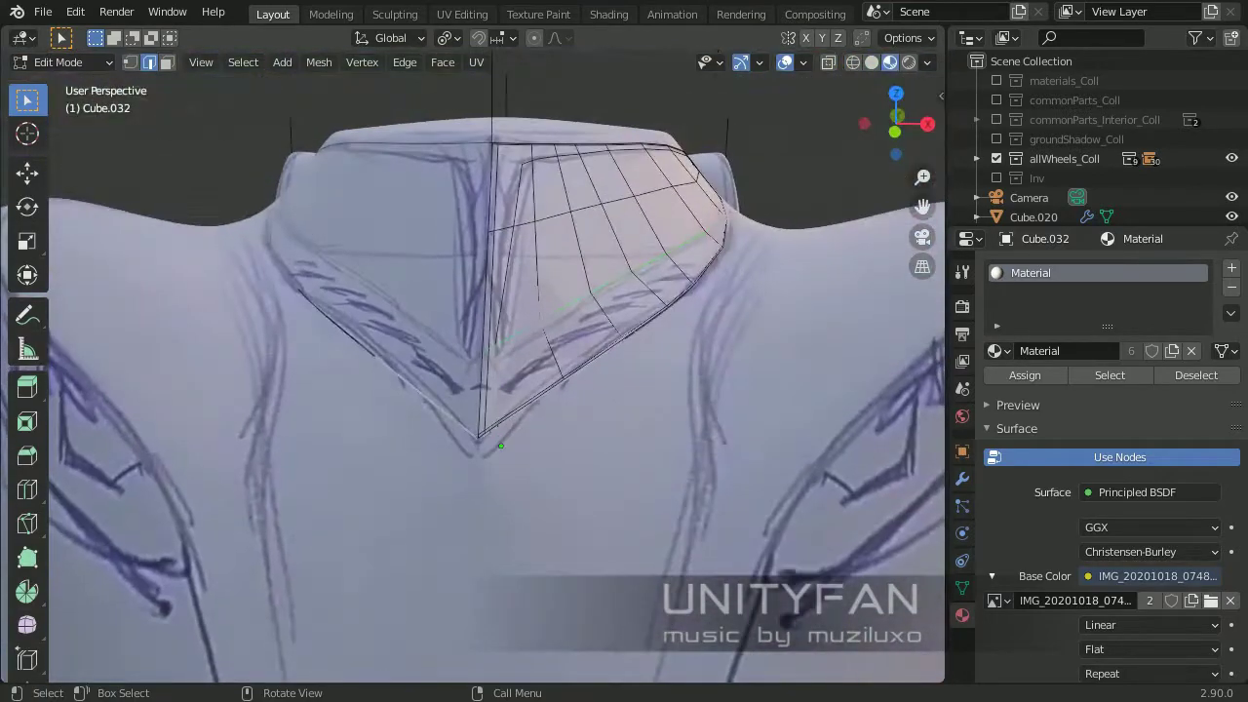
{"action": "key", "text": "Return"}
{"action": "middle_click_drag", "start_coordinate": [410, 409], "coordinate": [382, 450]}
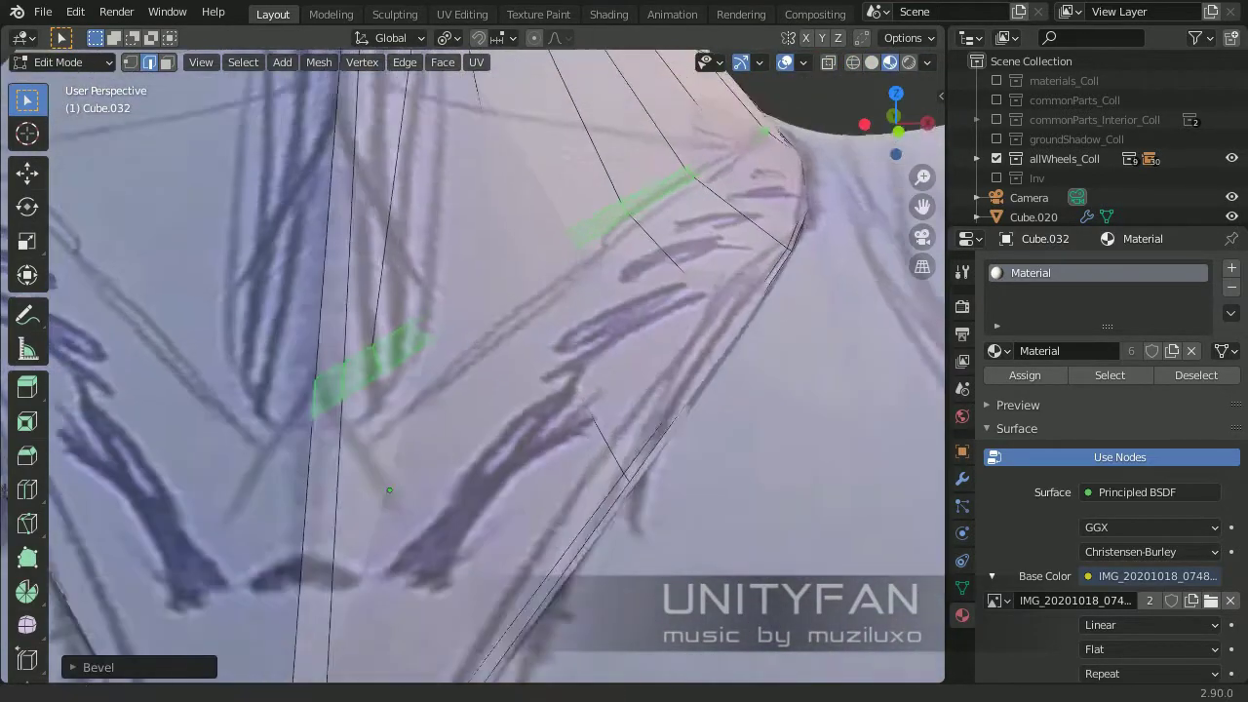
{"action": "left_click", "coordinate": [27, 488]}
Add a loop cut across the window mesh and separate the pane faces into their own object
{"action": "left_click", "coordinate": [394, 500]}
{"action": "key", "text": "x"}
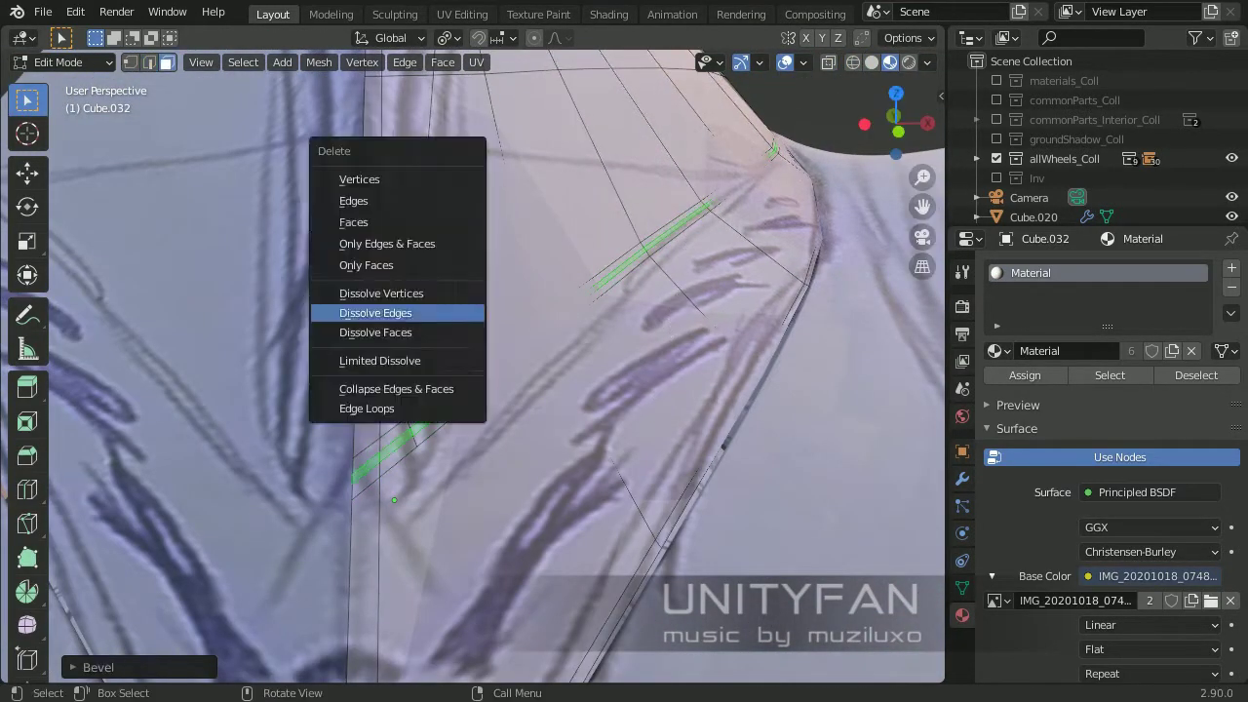
{"action": "left_click", "coordinate": [362, 311]}
{"action": "key", "text": "3"}
{"action": "mouse_move", "coordinate": [362, 312]}
{"action": "middle_mouse_down"}
{"action": "mouse_move", "coordinate": [754, 381]}
{"action": "mouse_move", "coordinate": [863, 122]}
{"action": "mouse_move", "coordinate": [586, 438]}
{"action": "mouse_move", "coordinate": [560, 414]}
{"action": "middle_mouse_up"}
{"action": "key", "text": "Return"}
{"action": "key", "text": "Tab"}
{"action": "key", "text": "Tab"}
Knife-cut and bevel along the remaining window frame edge
{"action": "scroll", "coordinate": [586, 438], "scroll_direction": "down", "scroll_amount": 3}
{"action": "scroll", "coordinate": [561, 414], "scroll_direction": "up", "scroll_amount": 5}
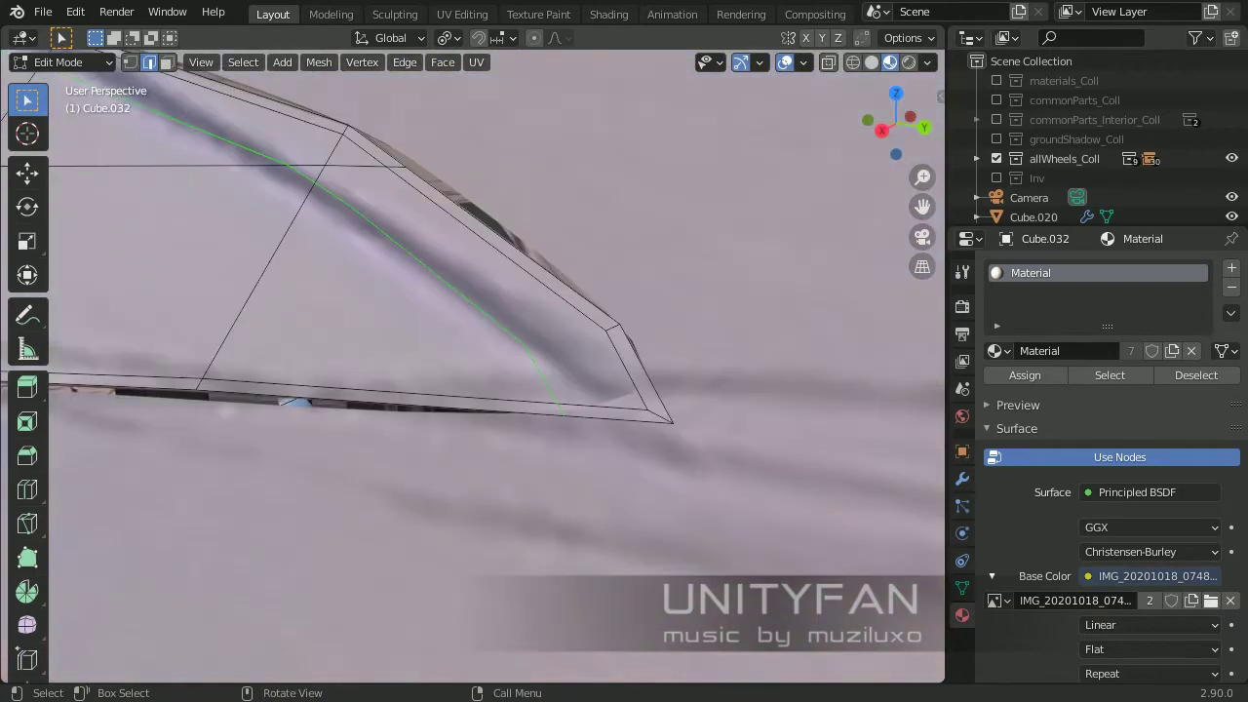
{"action": "scroll", "coordinate": [581, 439], "scroll_direction": "up", "scroll_amount": 1}
{"action": "scroll", "coordinate": [581, 439], "scroll_direction": "up", "scroll_amount": 2}
{"action": "key", "text": "k"}
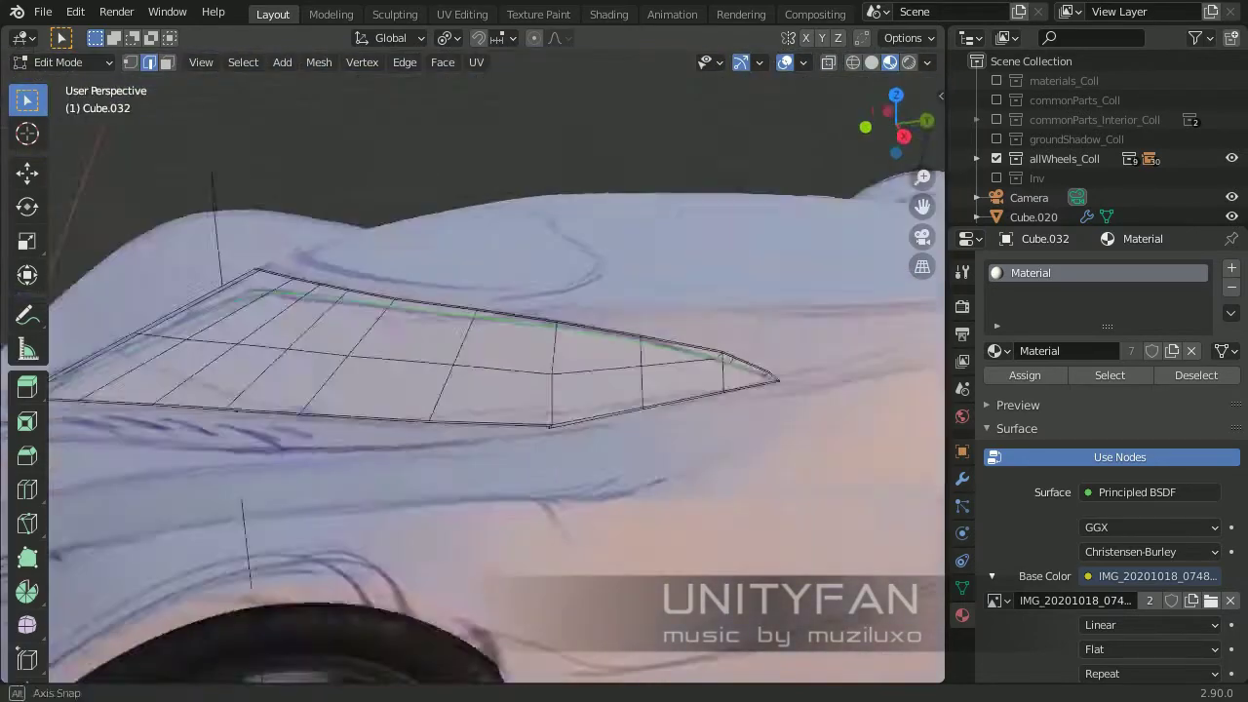
{"action": "mouse_move", "coordinate": [292, 487]}
{"action": "middle_mouse_down"}
{"action": "mouse_move", "coordinate": [74, 655]}
{"action": "mouse_move", "coordinate": [117, 623]}
{"action": "middle_mouse_up"}
{"action": "left_click", "coordinate": [763, 474]}
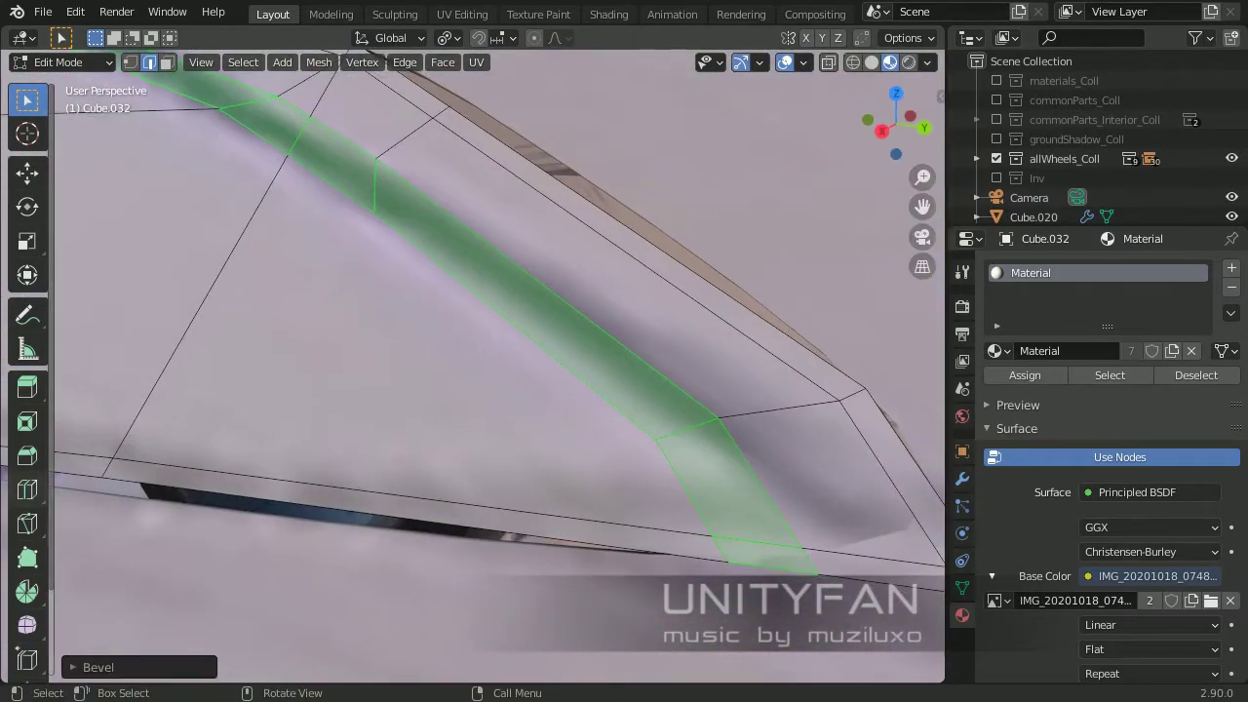
{"action": "middle_click_drag", "start_coordinate": [487, 390], "coordinate": [487, 438]}
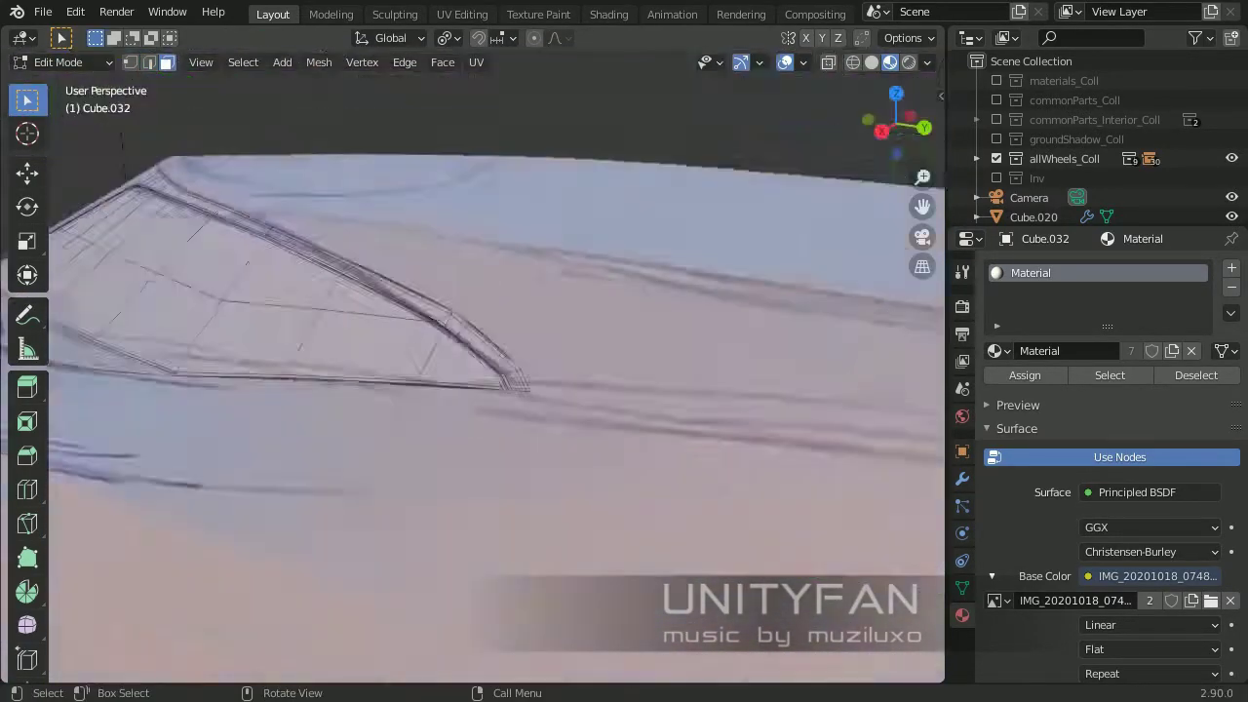
Split the selected panes into Cube.032 and give them the dark glossy plasticShiny material
{"action": "key", "text": "3"}
{"action": "key", "text": "Return"}
{"action": "key", "text": "Tab"}
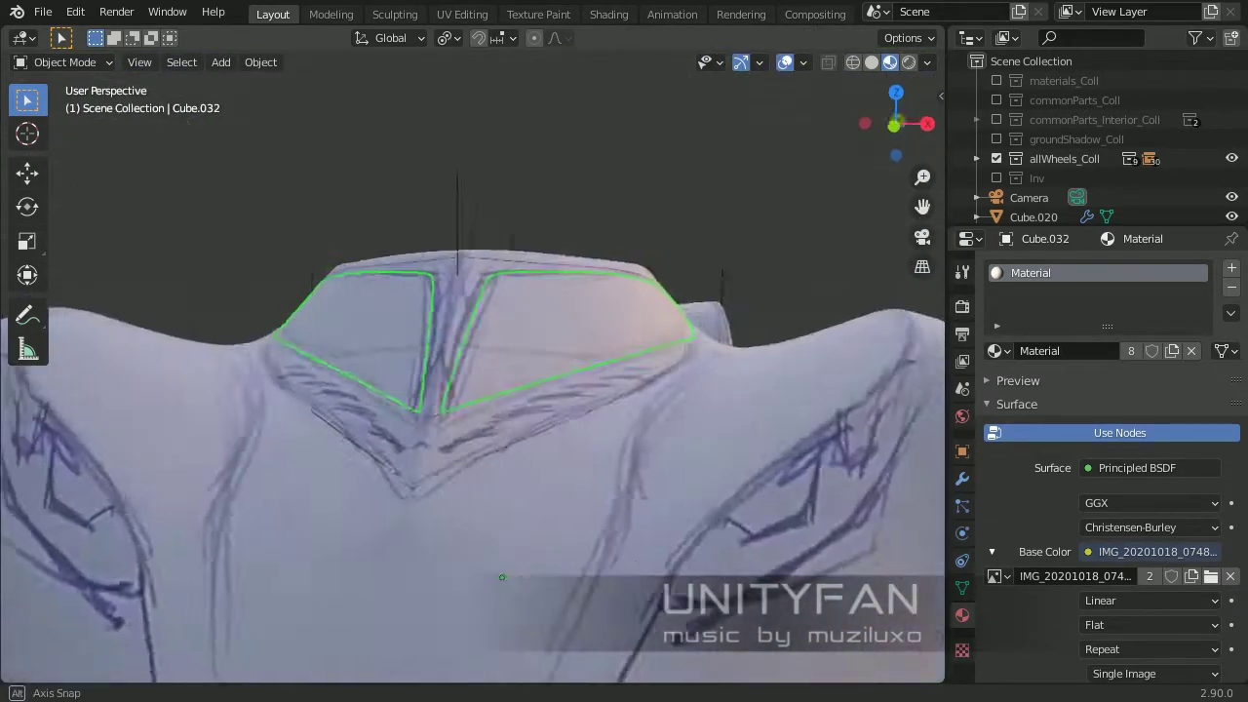
{"action": "middle_click_drag", "start_coordinate": [502, 577], "coordinate": [855, 588]}
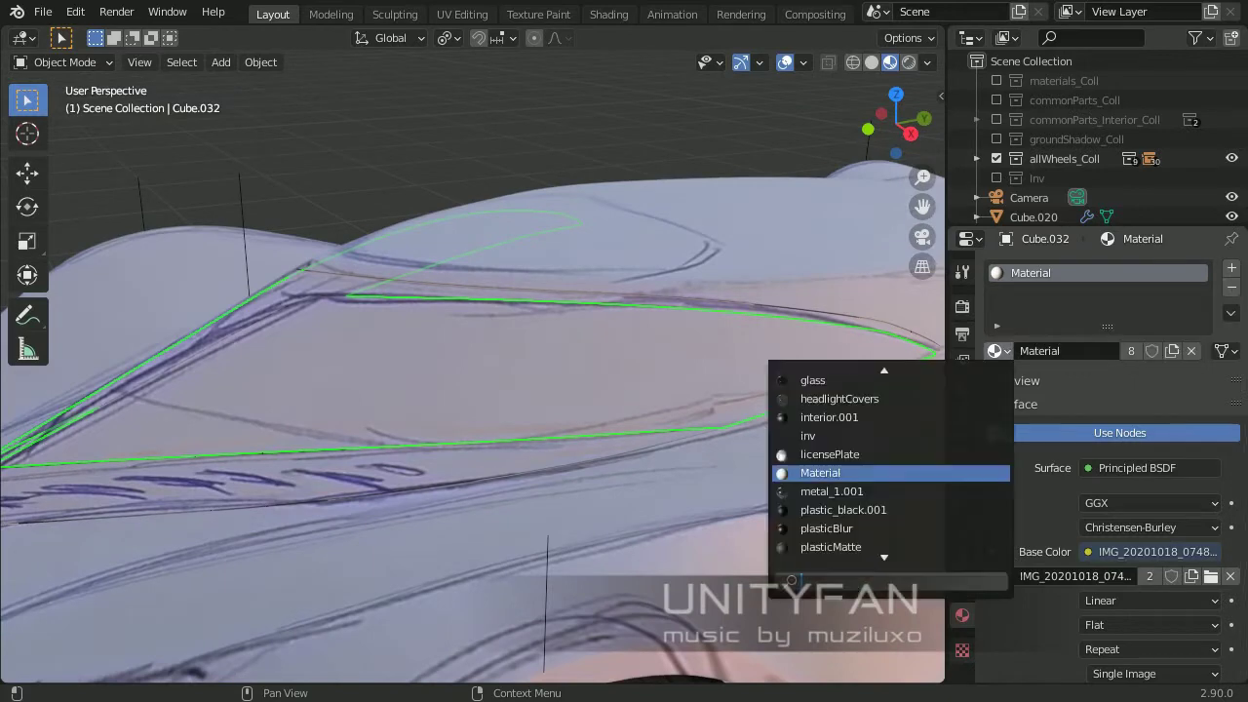
{"action": "key", "text": "Escape"}
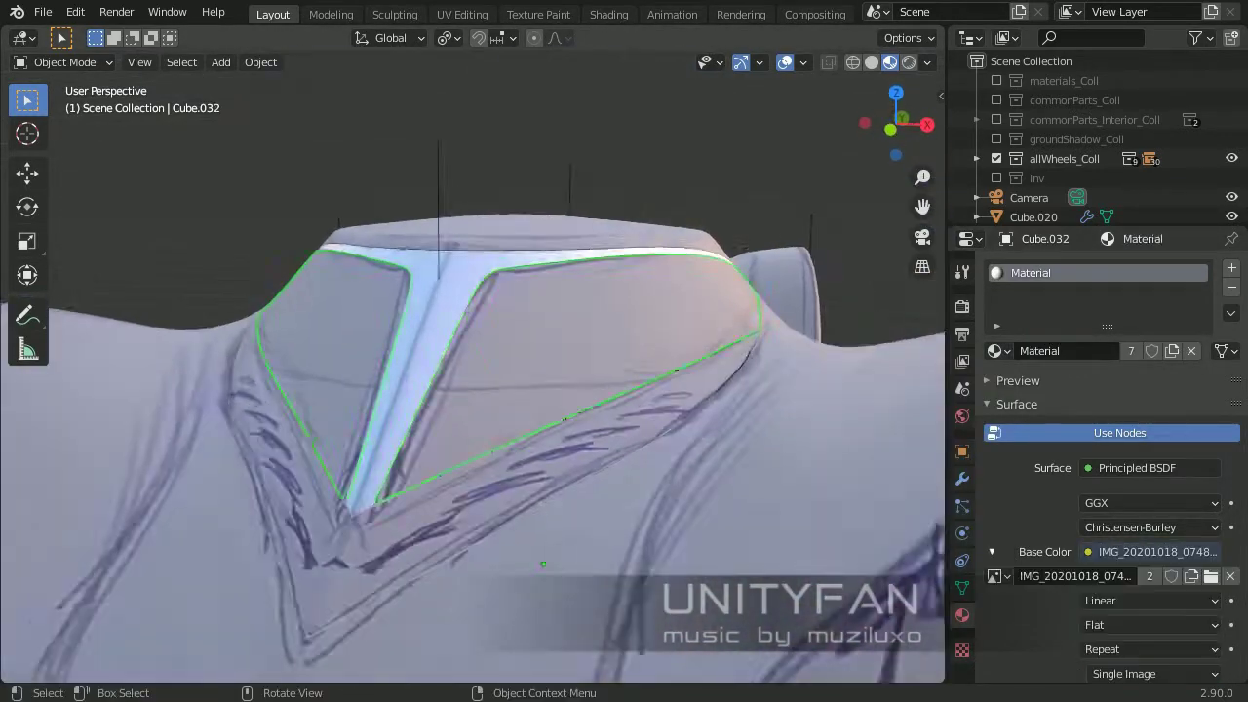
{"action": "middle_click_drag", "start_coordinate": [543, 564], "coordinate": [613, 514]}
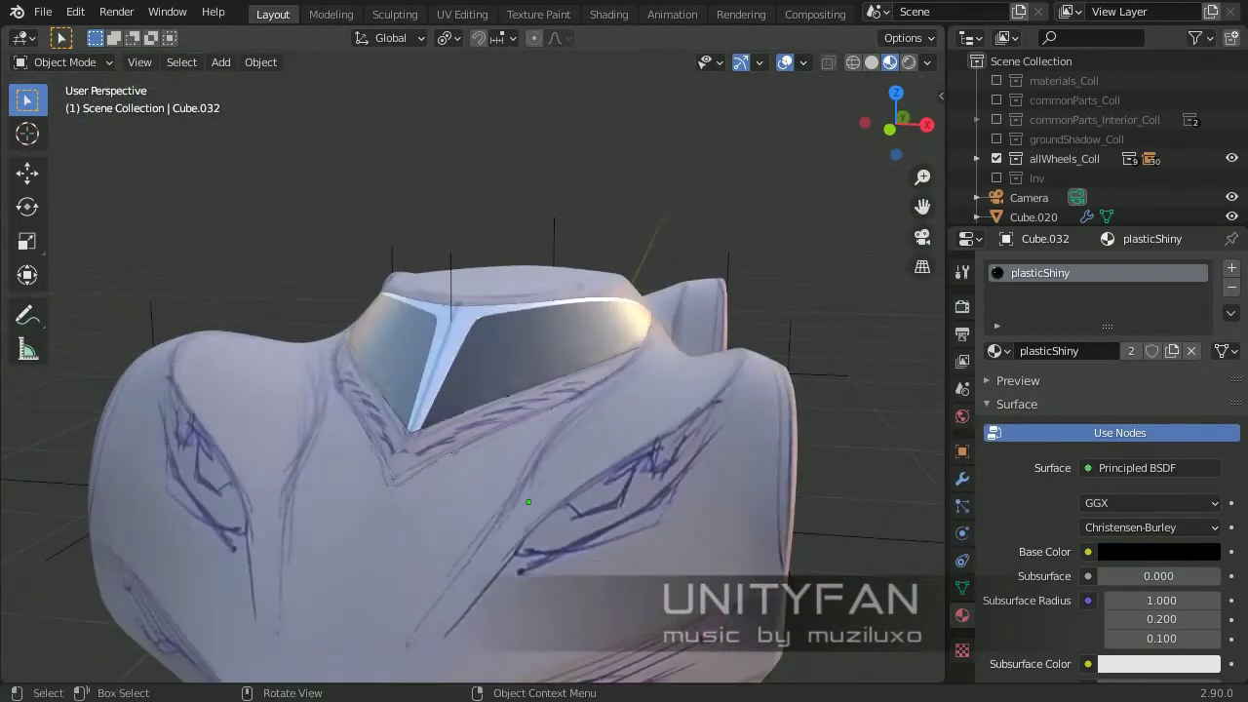
{"action": "middle_click_drag", "start_coordinate": [473, 390], "coordinate": [292, 409]}
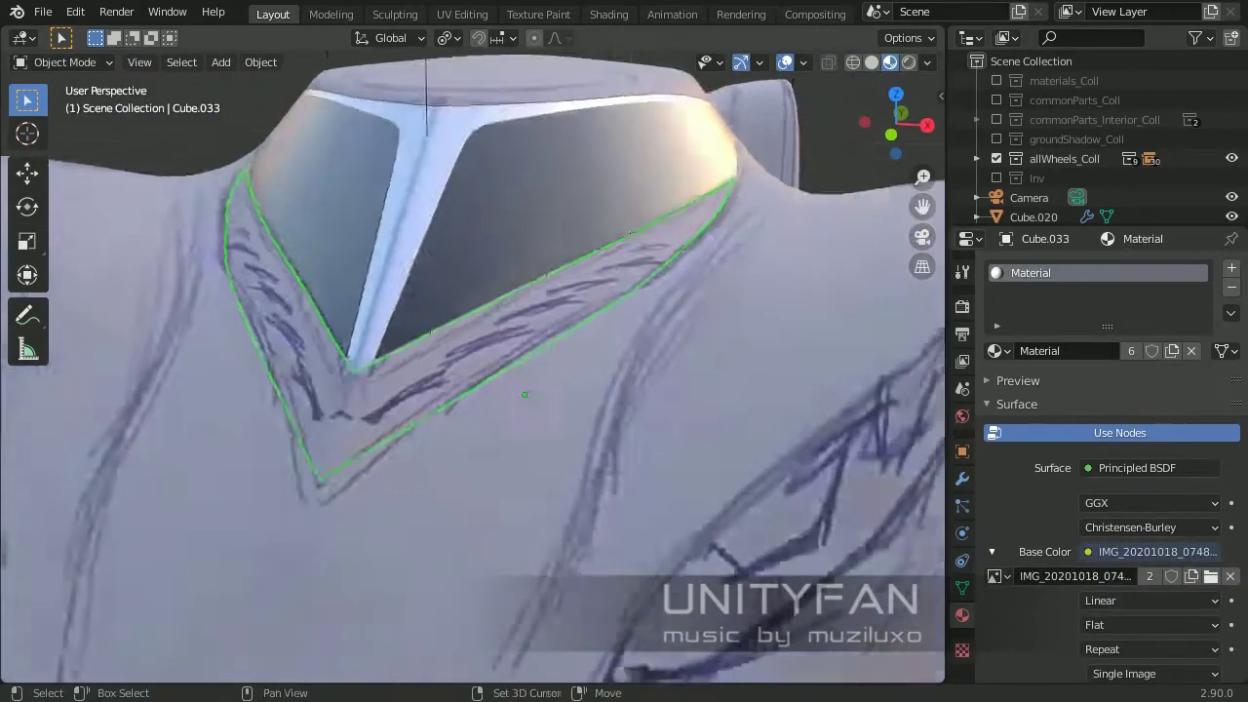
Add a lengthwise loop cut along the strip below the windshield
{"action": "key", "text": "Tab"}
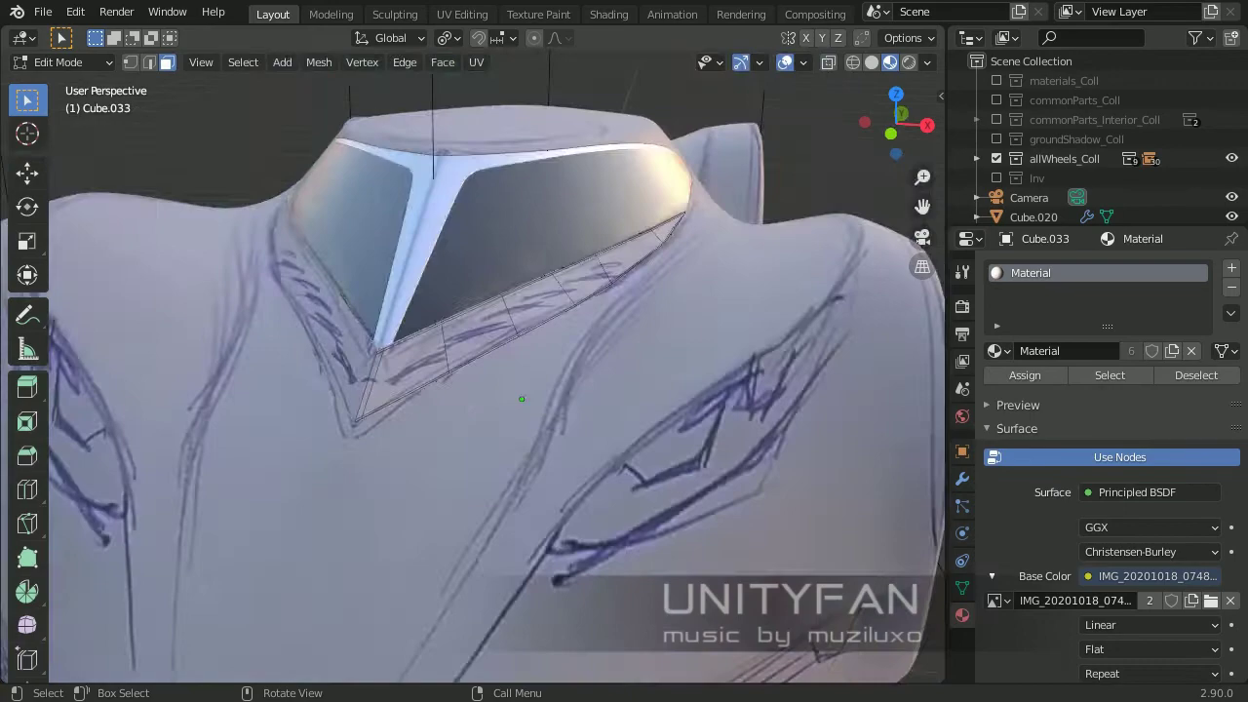
{"action": "mouse_move", "coordinate": [531, 397]}
{"action": "middle_mouse_down"}
{"action": "mouse_move", "coordinate": [673, 397]}
{"action": "mouse_move", "coordinate": [824, 172]}
{"action": "middle_mouse_up"}
{"action": "key", "text": "1"}
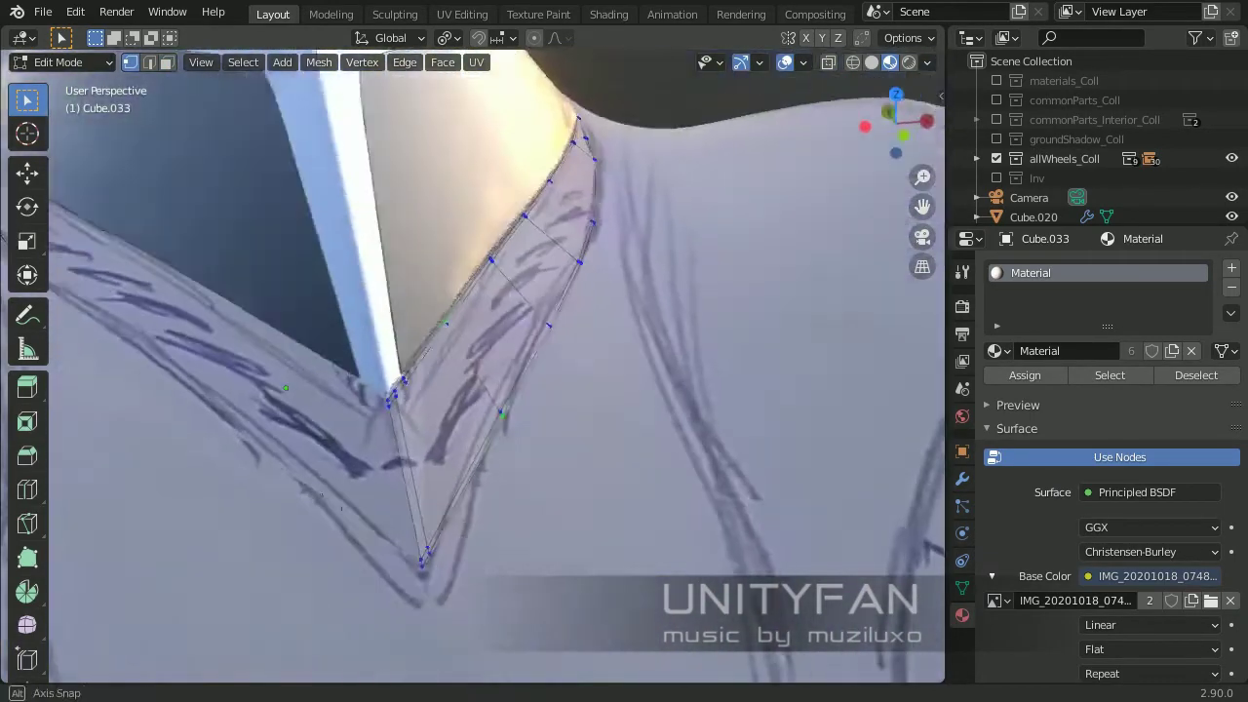
{"action": "mouse_move", "coordinate": [584, 293]}
{"action": "middle_mouse_down"}
{"action": "mouse_move", "coordinate": [447, 390]}
{"action": "mouse_move", "coordinate": [507, 322]}
{"action": "mouse_move", "coordinate": [546, 410]}
{"action": "middle_mouse_up"}
{"action": "key", "text": "k"}
{"action": "key", "text": "Escape"}
{"action": "left_click", "coordinate": [27, 488]}
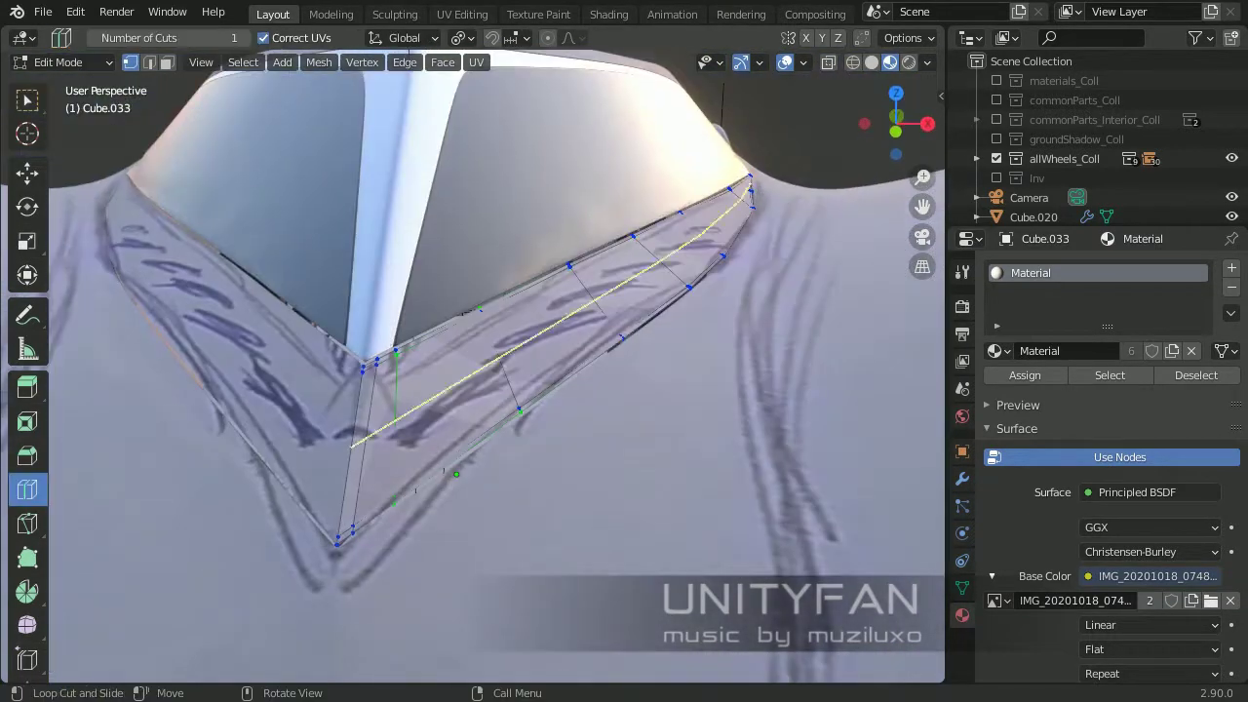
Bevel the strip's selected edges by 0.0123 m and switch the viewport to Solid shading
{"action": "middle_click_drag", "start_coordinate": [455, 474], "coordinate": [554, 460]}
{"action": "key", "text": "2"}
{"action": "key", "text": "ctrl+b"}
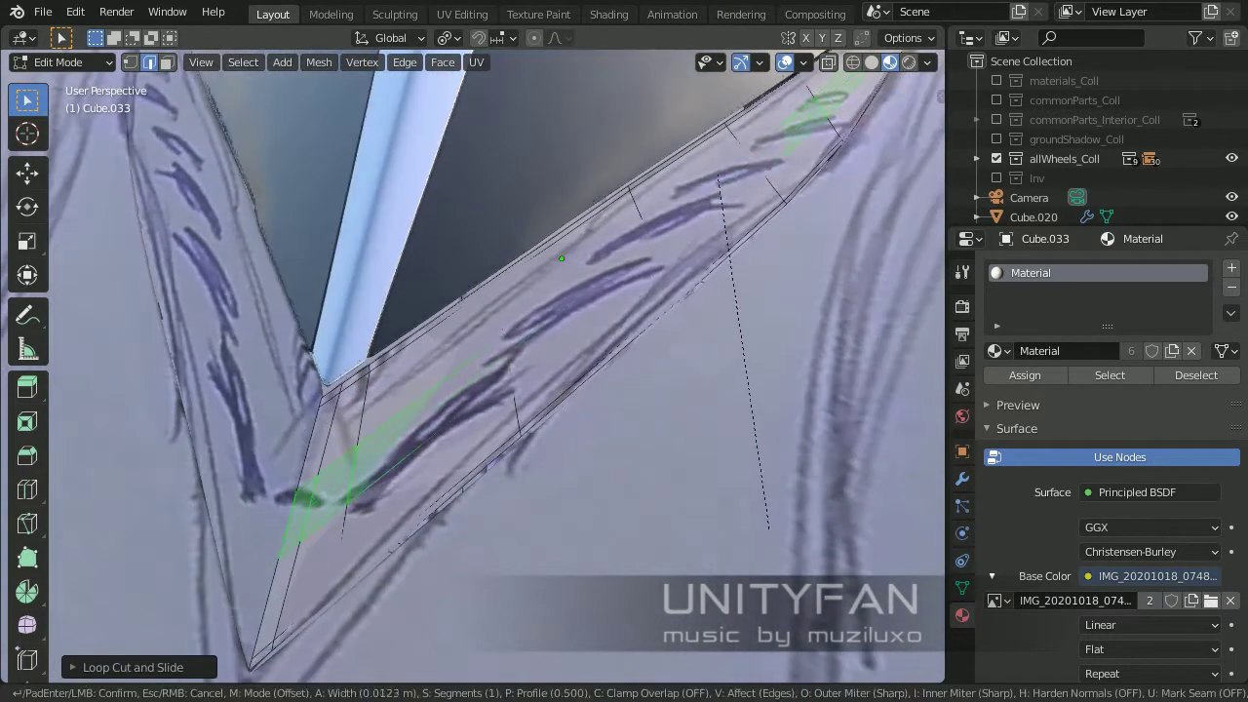
{"action": "left_click", "coordinate": [769, 529]}
{"action": "mouse_move", "coordinate": [769, 529]}
{"action": "middle_mouse_down"}
{"action": "mouse_move", "coordinate": [584, 468]}
{"action": "mouse_move", "coordinate": [422, 440]}
{"action": "middle_mouse_up"}
{"action": "key", "text": "Tab"}
{"action": "key", "text": "z"}
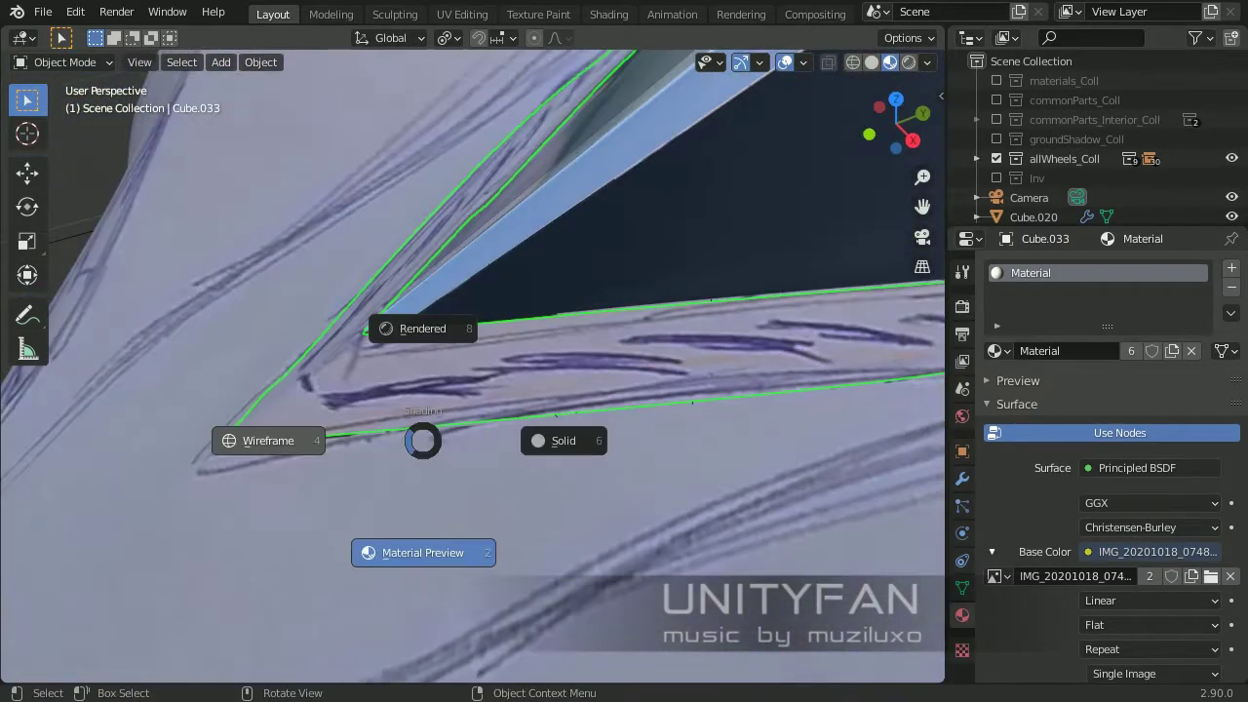
{"action": "key", "text": "6"}
Reposition the strip's faces along the body, checking values in the transform sidebar
{"action": "right_click", "coordinate": [419, 336]}
{"action": "left_click", "coordinate": [449, 348]}
{"action": "key", "text": "Tab"}
{"action": "mouse_move", "coordinate": [448, 348]}
{"action": "middle_mouse_down"}
{"action": "mouse_move", "coordinate": [522, 337]}
{"action": "mouse_move", "coordinate": [591, 279]}
{"action": "mouse_move", "coordinate": [516, 293]}
{"action": "mouse_move", "coordinate": [744, 221]}
{"action": "mouse_move", "coordinate": [381, 438]}
{"action": "mouse_move", "coordinate": [468, 566]}
{"action": "mouse_move", "coordinate": [410, 487]}
{"action": "mouse_move", "coordinate": [293, 438]}
{"action": "middle_mouse_up"}
{"action": "left_click", "coordinate": [523, 337]}
{"action": "left_click", "coordinate": [381, 437]}
{"action": "key", "text": "n"}
{"action": "key", "text": "Tab"}
Select the windshield panes object and enter Edit Mode on it
{"action": "scroll", "coordinate": [410, 488], "scroll_direction": "down", "scroll_amount": 3}
{"action": "left_click", "coordinate": [293, 439]}
{"action": "key", "text": "Tab"}
Inspect the pane edge, then open the V-shaped strip in Edit Mode with Solid shading
{"action": "scroll", "coordinate": [182, 667], "scroll_direction": "up", "scroll_amount": 3}
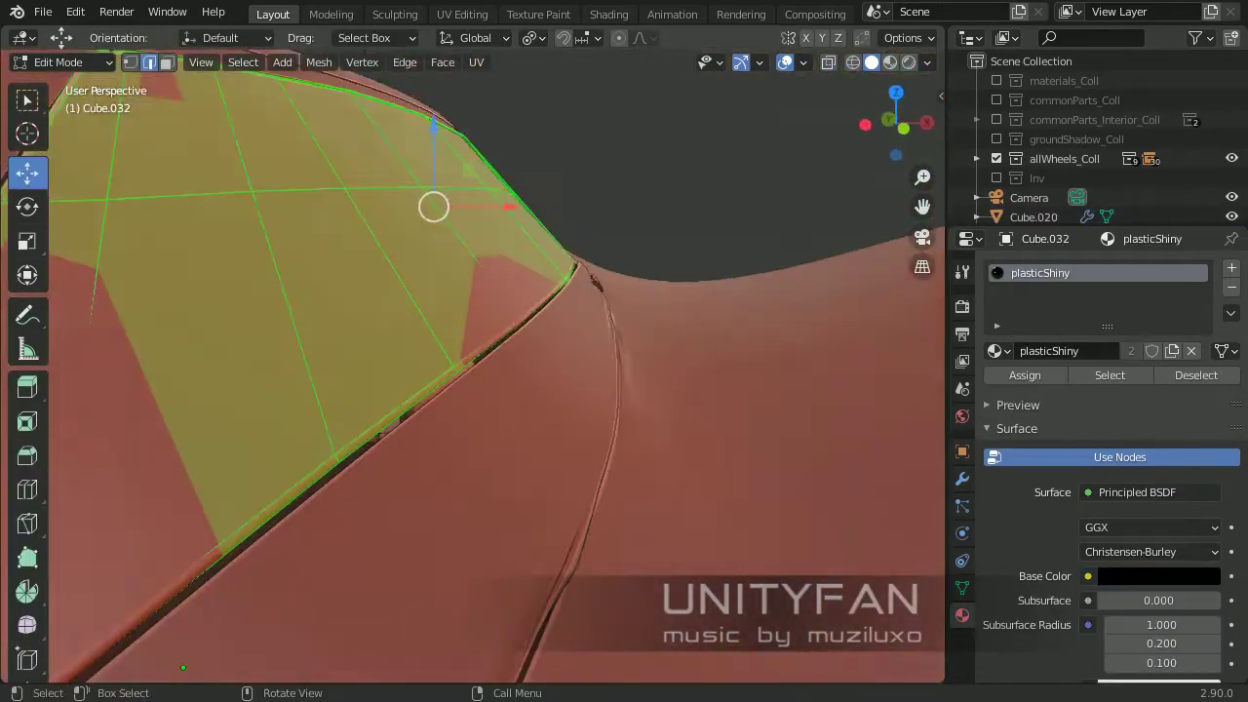
{"action": "key", "text": "alt+a"}
{"action": "key", "text": "1"}
{"action": "mouse_move", "coordinate": [182, 668]}
{"action": "middle_mouse_down"}
{"action": "mouse_move", "coordinate": [129, 646]}
{"action": "mouse_move", "coordinate": [363, 511]}
{"action": "mouse_move", "coordinate": [552, 339]}
{"action": "mouse_move", "coordinate": [522, 267]}
{"action": "mouse_move", "coordinate": [585, 293]}
{"action": "mouse_move", "coordinate": [546, 322]}
{"action": "mouse_move", "coordinate": [546, 338]}
{"action": "middle_mouse_up"}
{"action": "key", "text": "Tab"}
{"action": "left_click", "coordinate": [293, 545]}
{"action": "key", "text": "Tab"}
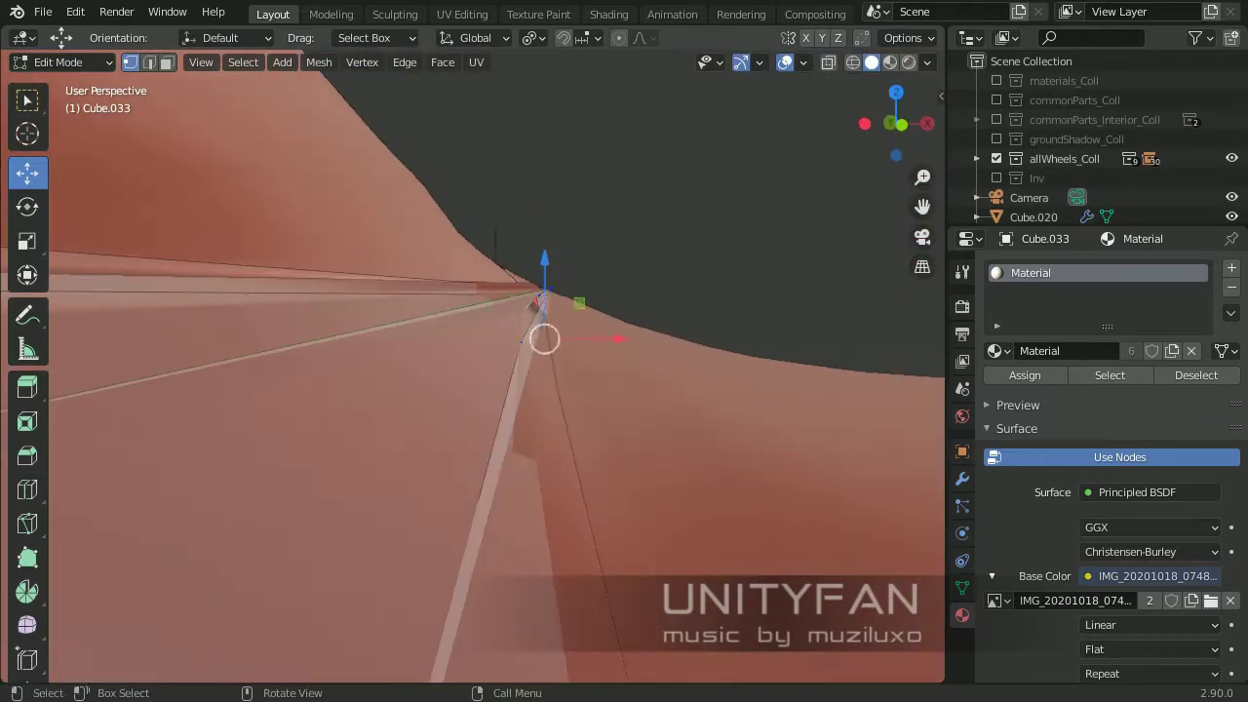
{"action": "key", "text": "Return"}
{"action": "key", "text": "z"}
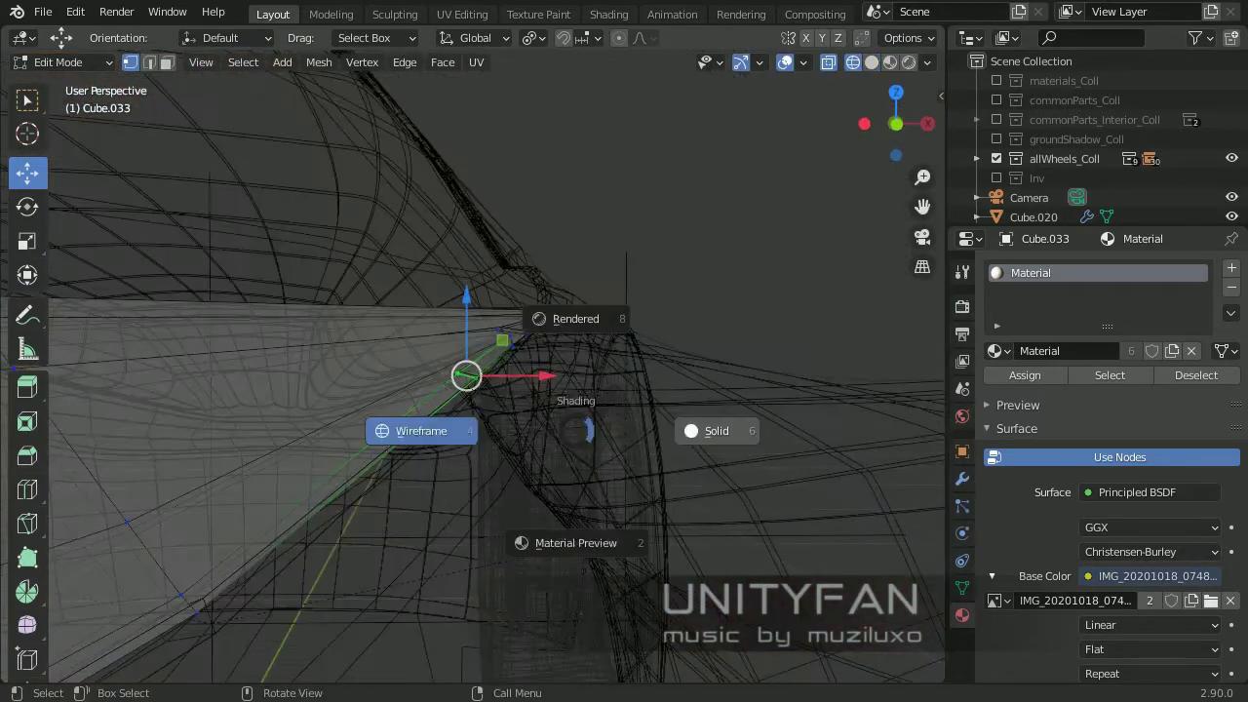
{"action": "left_click", "coordinate": [710, 431]}
Box-select the strip's end vertices and move them snug against the windshield
{"action": "left_click_drag", "start_coordinate": [697, 288], "coordinate": [761, 391]}
{"action": "middle_click_drag", "start_coordinate": [761, 391], "coordinate": [702, 380]}
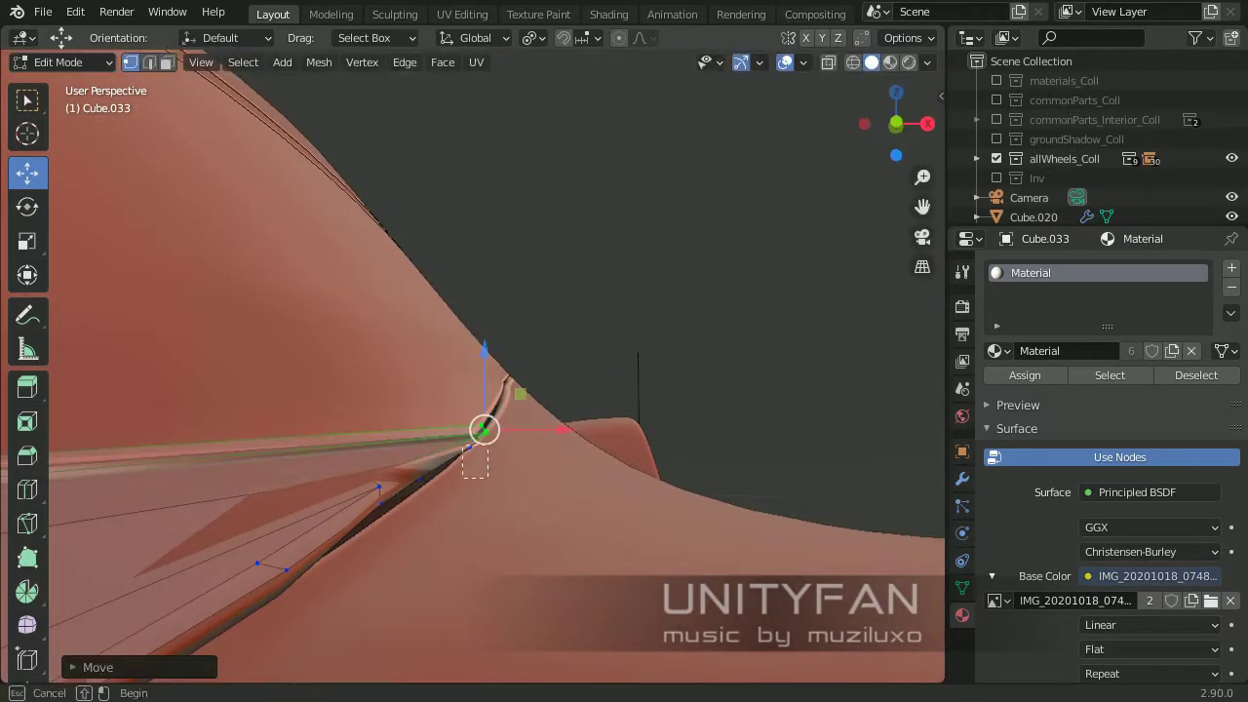
{"action": "mouse_move", "coordinate": [475, 463]}
{"action": "middle_mouse_down"}
{"action": "mouse_move", "coordinate": [429, 410]}
{"action": "mouse_move", "coordinate": [455, 370]}
{"action": "mouse_move", "coordinate": [479, 361]}
{"action": "mouse_move", "coordinate": [451, 431]}
{"action": "middle_mouse_up"}
{"action": "key", "text": "g"}
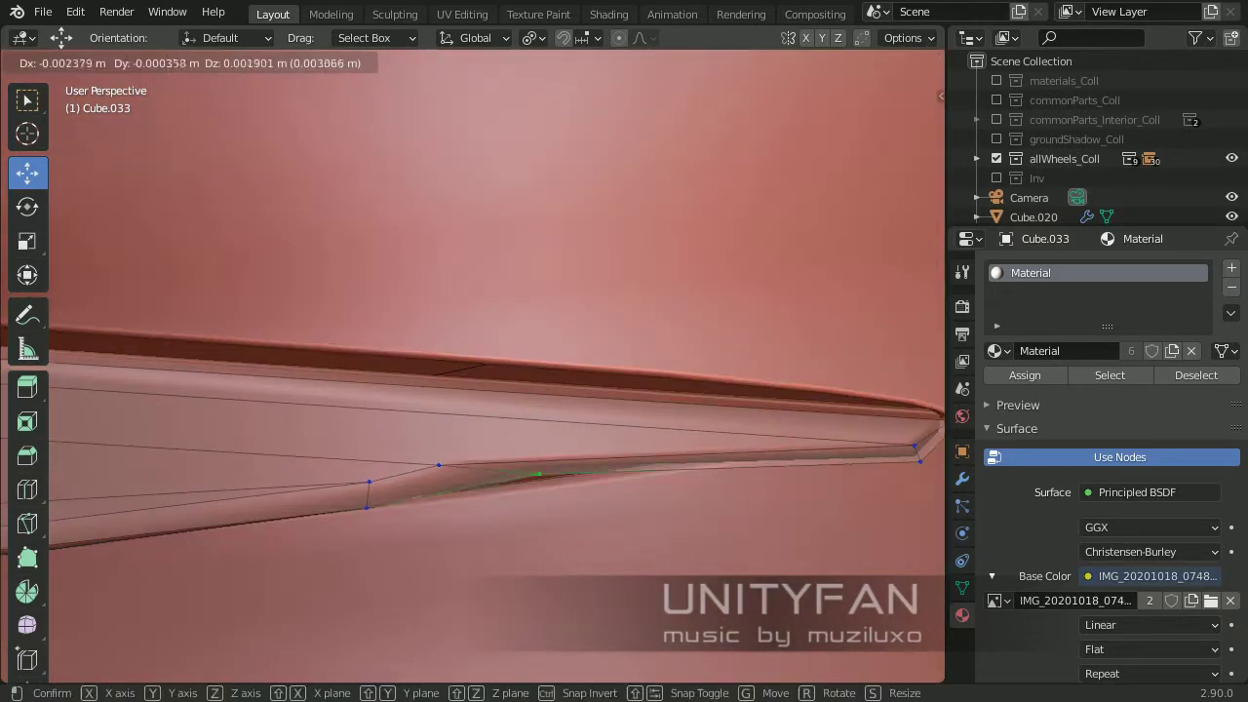
{"action": "key", "text": "g"}
{"action": "mouse_move", "coordinate": [468, 390]}
{"action": "middle_mouse_down"}
{"action": "mouse_move", "coordinate": [507, 410]}
{"action": "mouse_move", "coordinate": [438, 370]}
{"action": "mouse_move", "coordinate": [458, 390]}
{"action": "mouse_move", "coordinate": [283, 445]}
{"action": "mouse_move", "coordinate": [468, 376]}
{"action": "mouse_move", "coordinate": [448, 400]}
{"action": "middle_mouse_up"}
{"action": "key", "text": "Return"}
{"action": "key", "text": "g"}
{"action": "key", "text": "Return"}
Dissolve the extra edges and move a vertex along Z to meet the body
{"action": "left_click", "coordinate": [464, 508]}
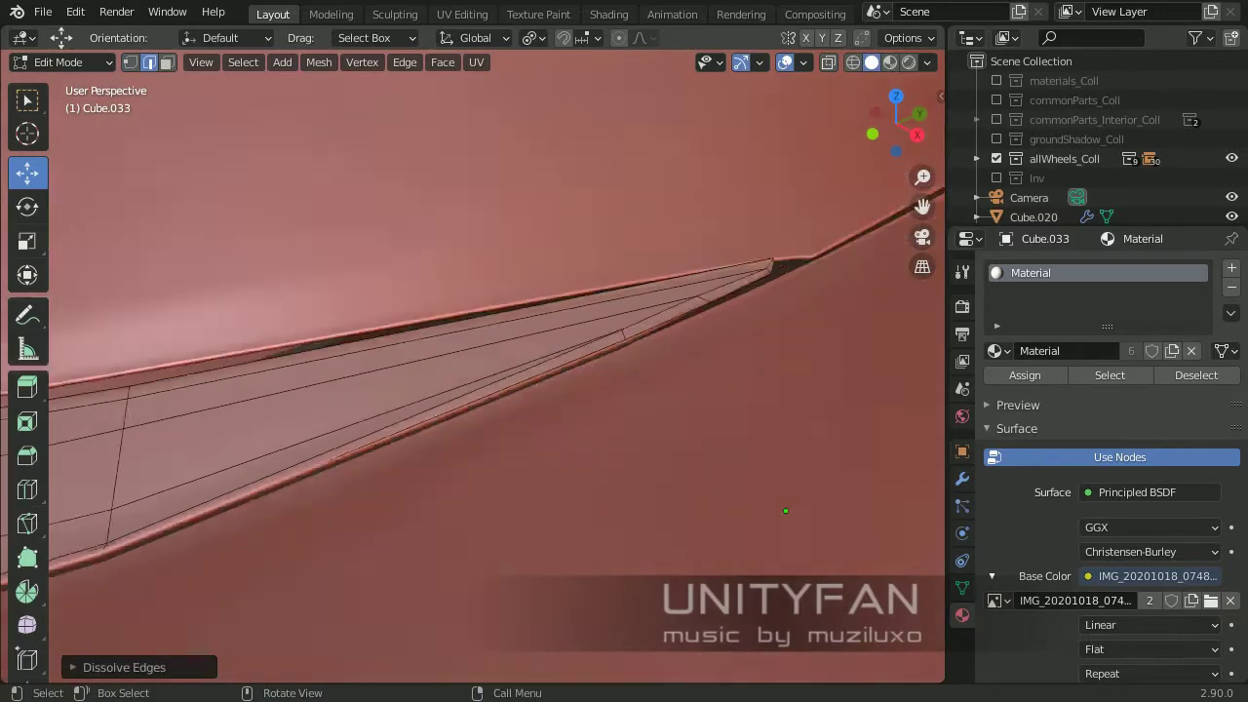
{"action": "mouse_move", "coordinate": [464, 508]}
{"action": "middle_mouse_down"}
{"action": "mouse_move", "coordinate": [584, 438]}
{"action": "mouse_move", "coordinate": [476, 493]}
{"action": "middle_mouse_up"}
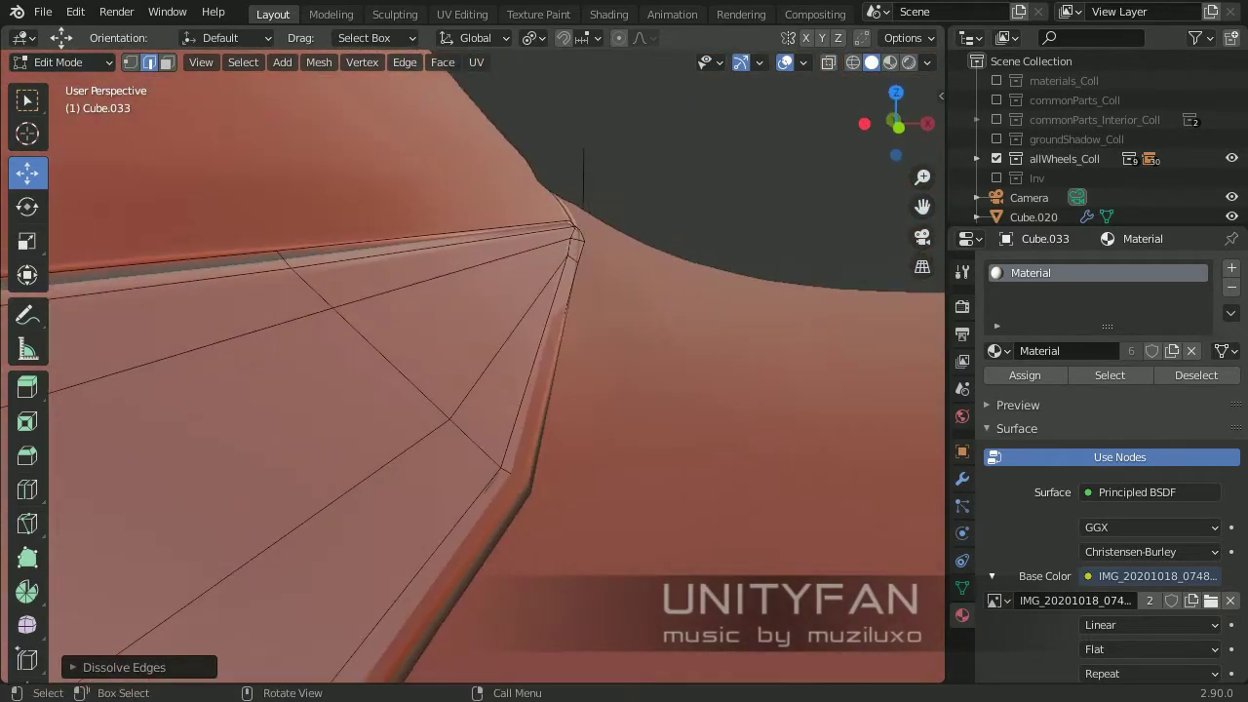
{"action": "key", "text": "g"}
{"action": "key", "text": "z"}
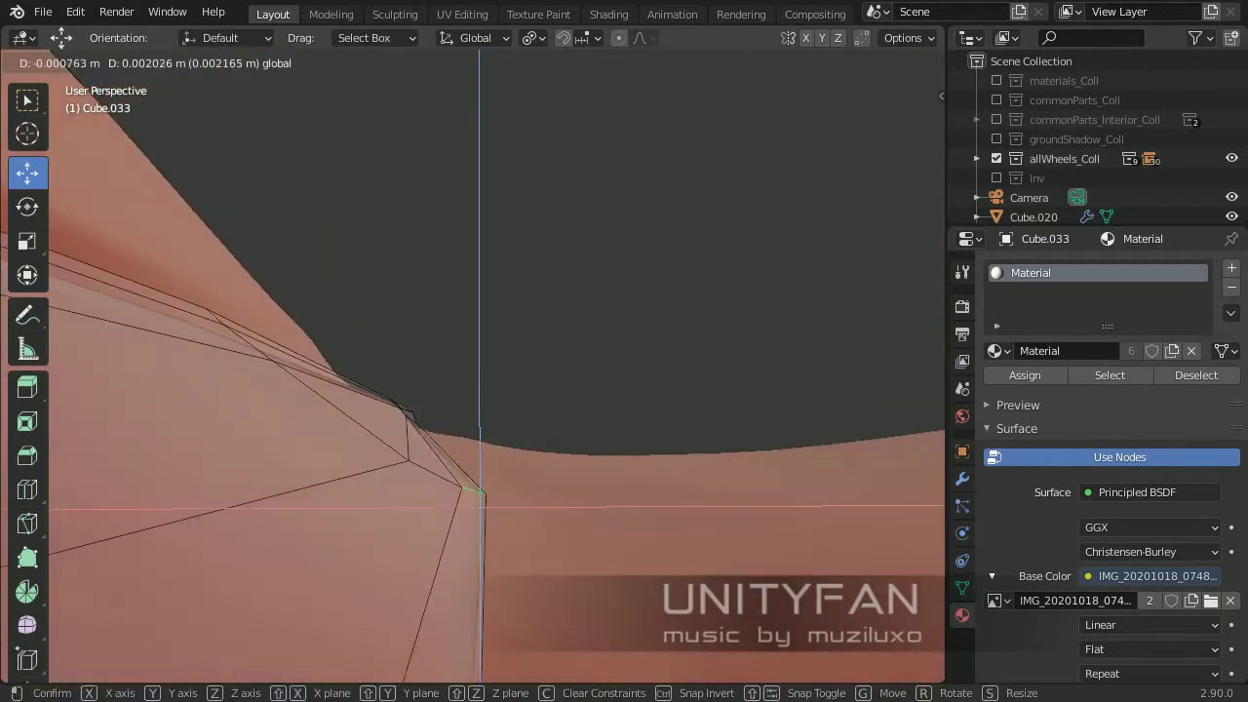
{"action": "left_click", "coordinate": [476, 492]}
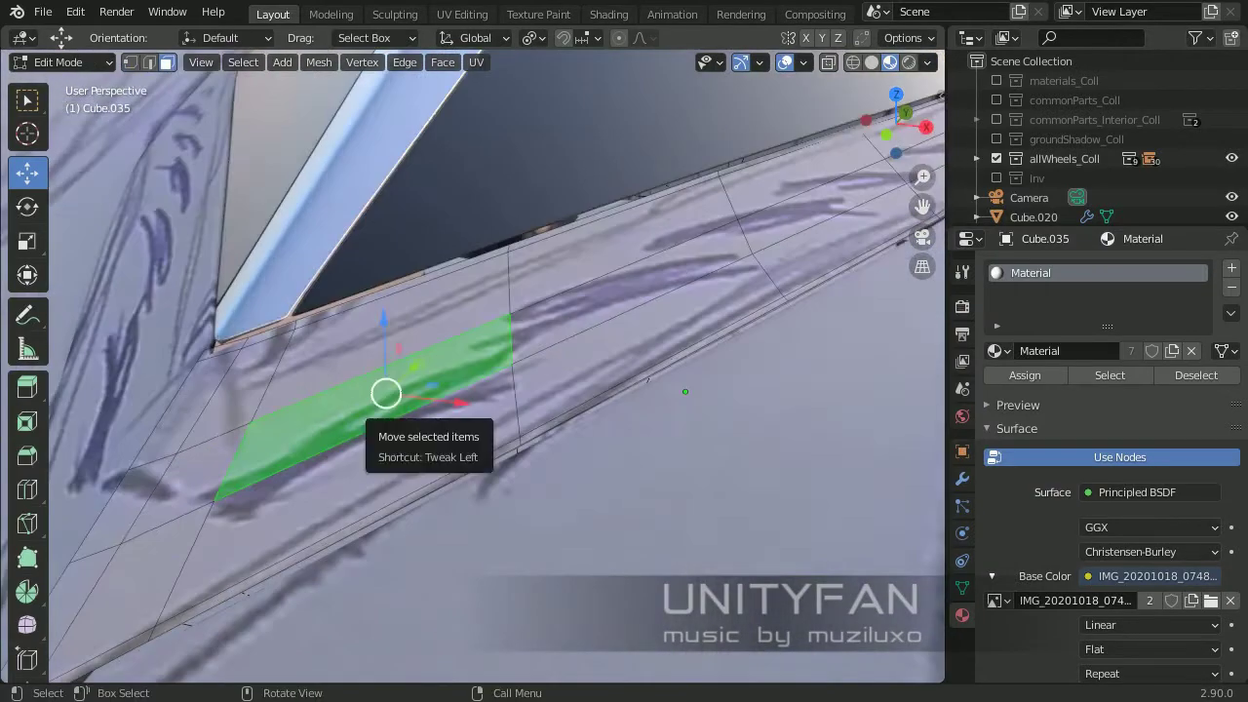
Knife-cut across the strip face to outline the patch on the hood
{"action": "middle_click_drag", "start_coordinate": [385, 419], "coordinate": [478, 419]}
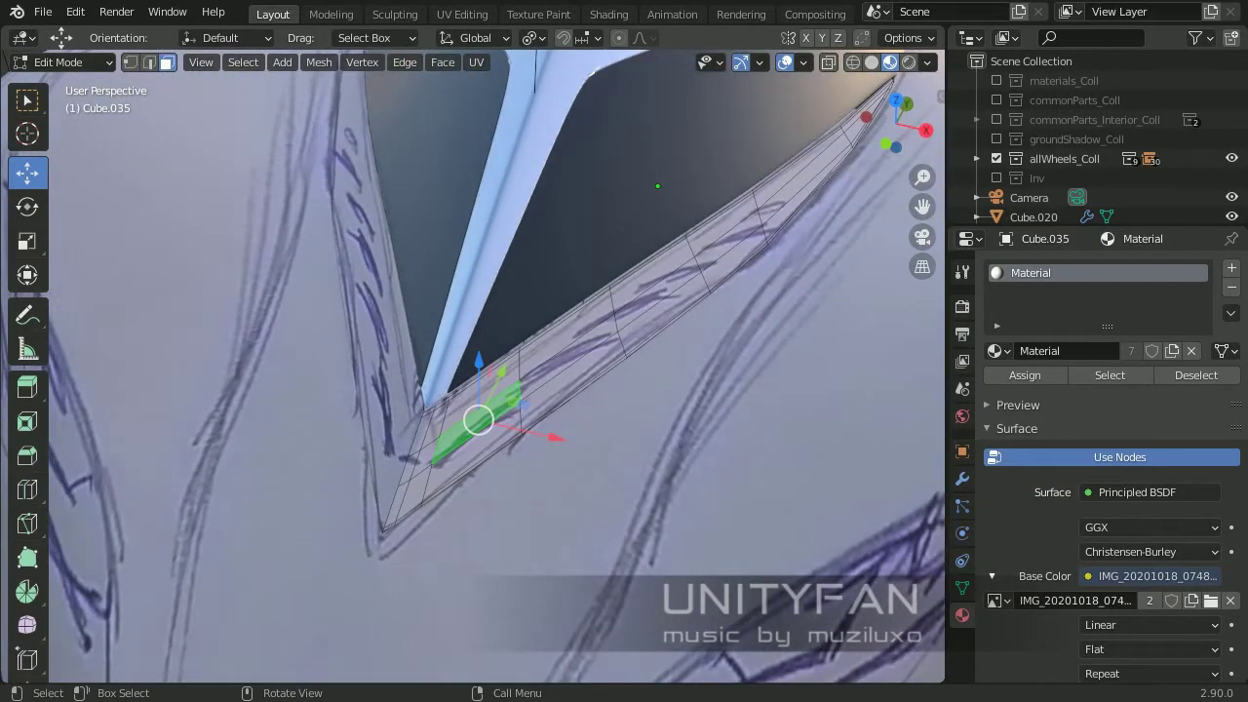
{"action": "middle_click_drag", "start_coordinate": [658, 186], "coordinate": [681, 565]}
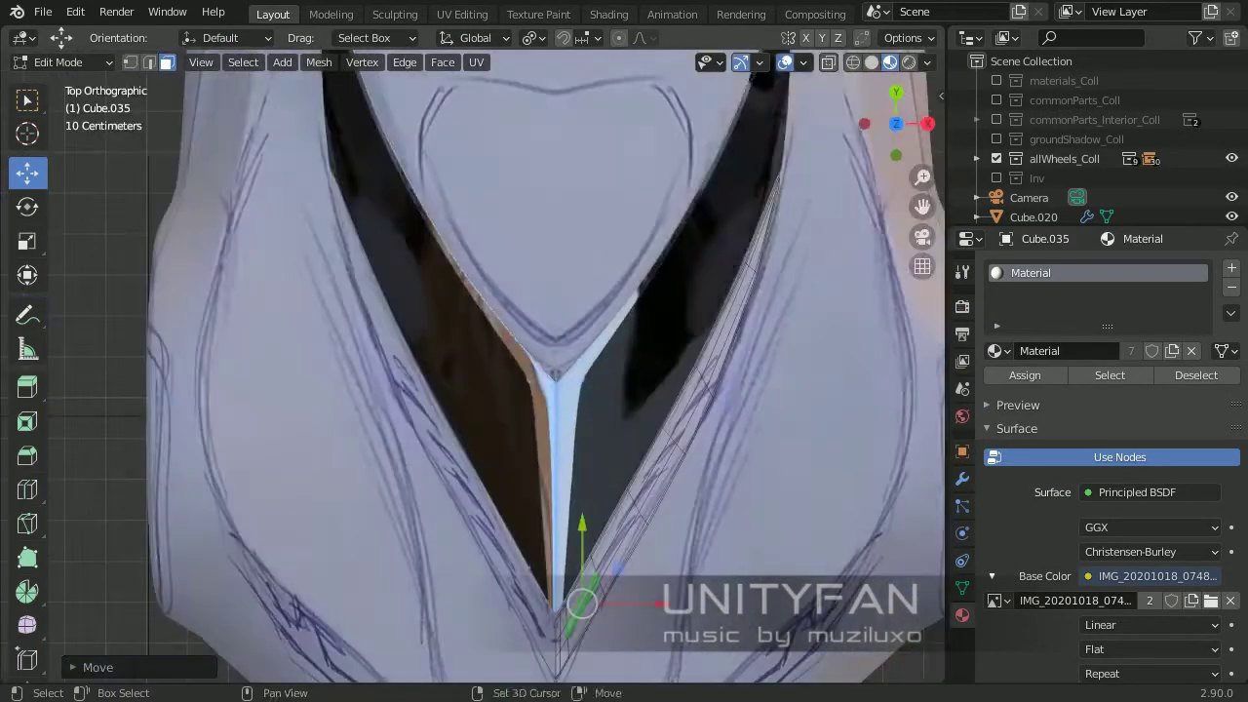
{"action": "key", "text": "x"}
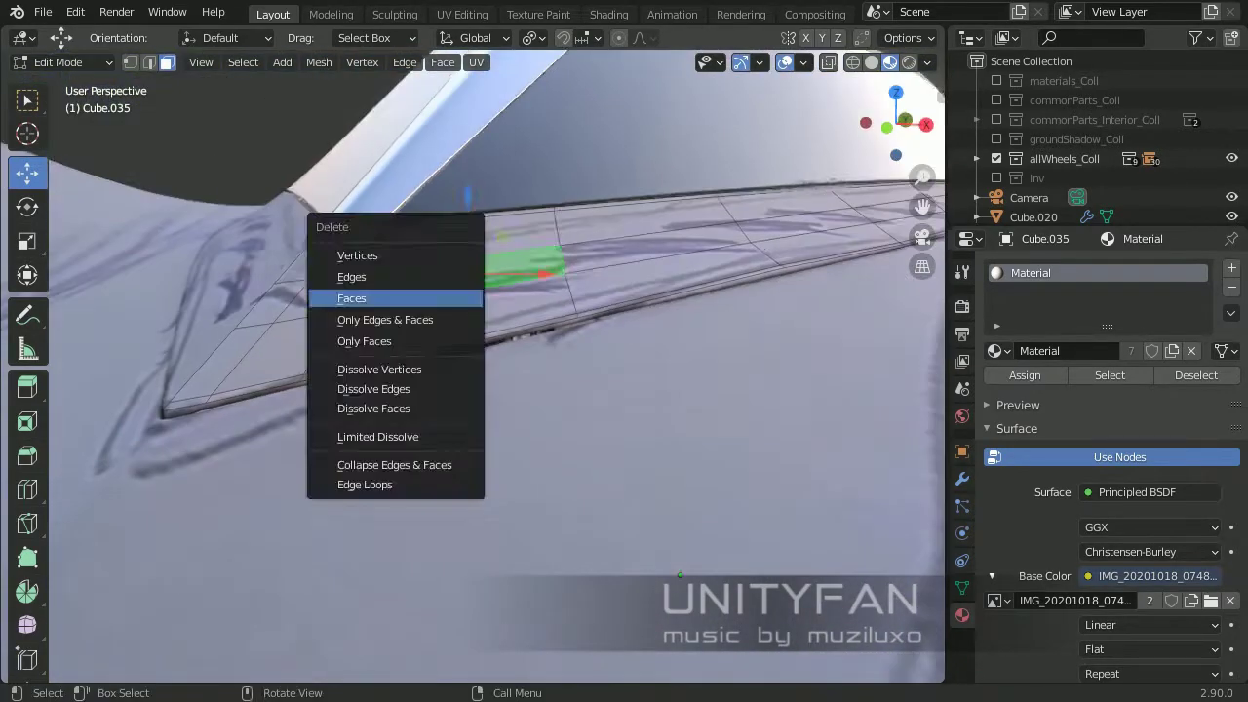
{"action": "key", "text": "Escape"}
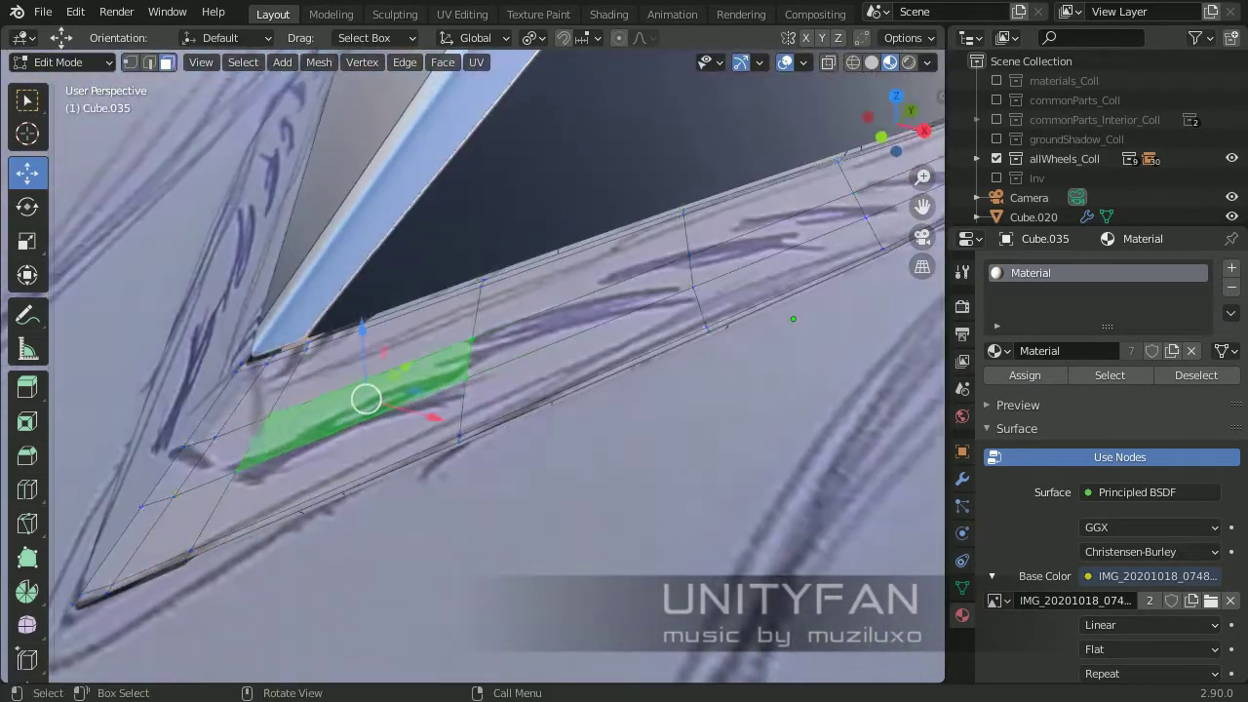
{"action": "middle_click_drag", "start_coordinate": [604, 410], "coordinate": [623, 449]}
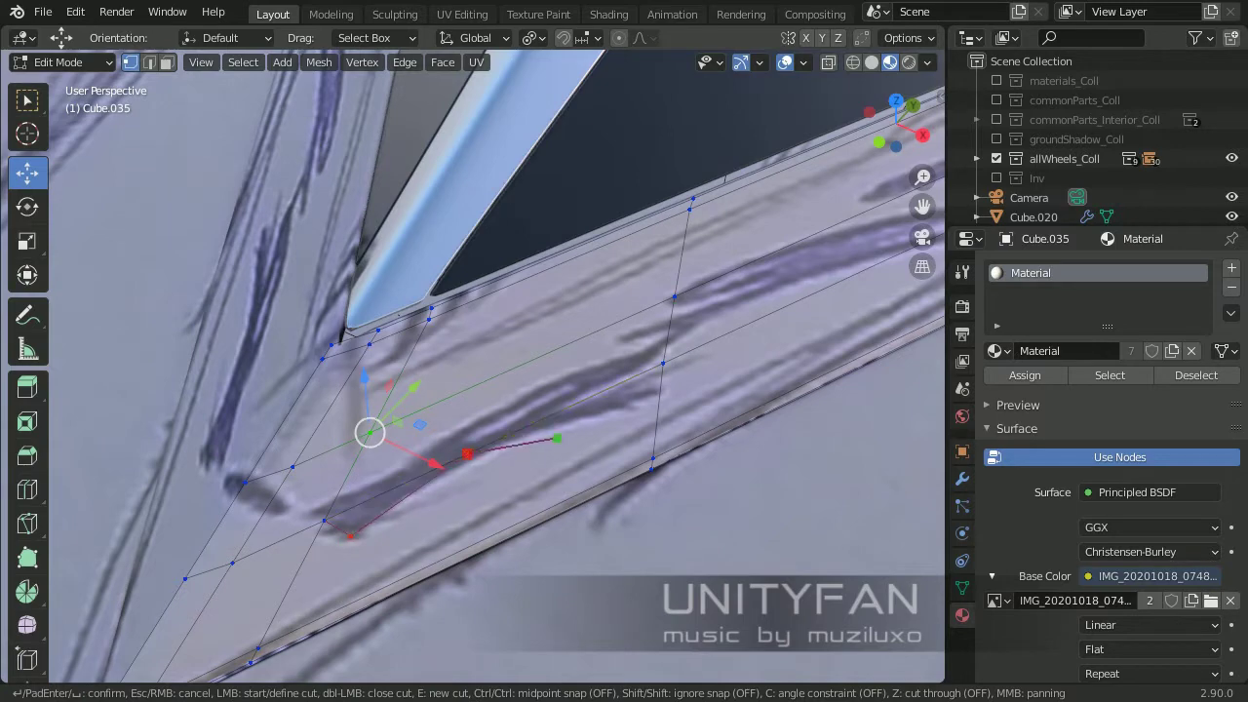
{"action": "key", "text": "Return"}
{"action": "middle_click_drag", "start_coordinate": [487, 390], "coordinate": [507, 419]}
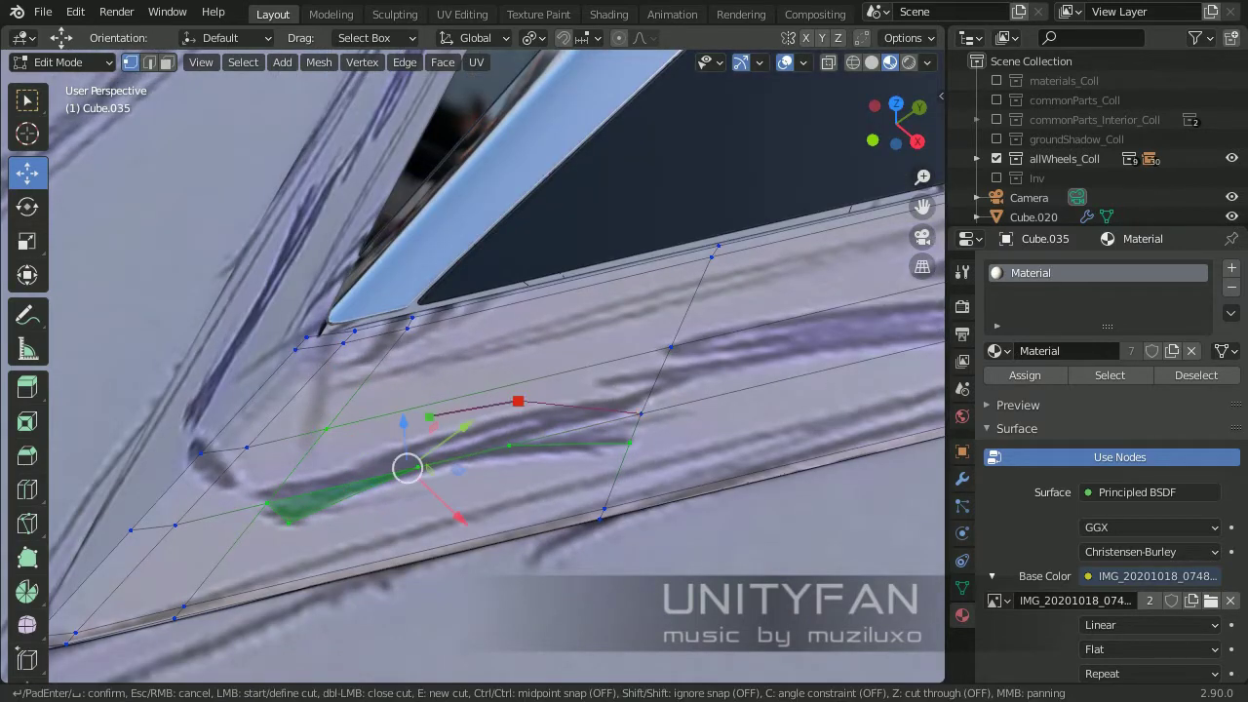
{"action": "key", "text": "Return"}
Duplicate the hood patch faces and separate them into the new object Cube.036
{"action": "middle_click_drag", "start_coordinate": [407, 468], "coordinate": [474, 383]}
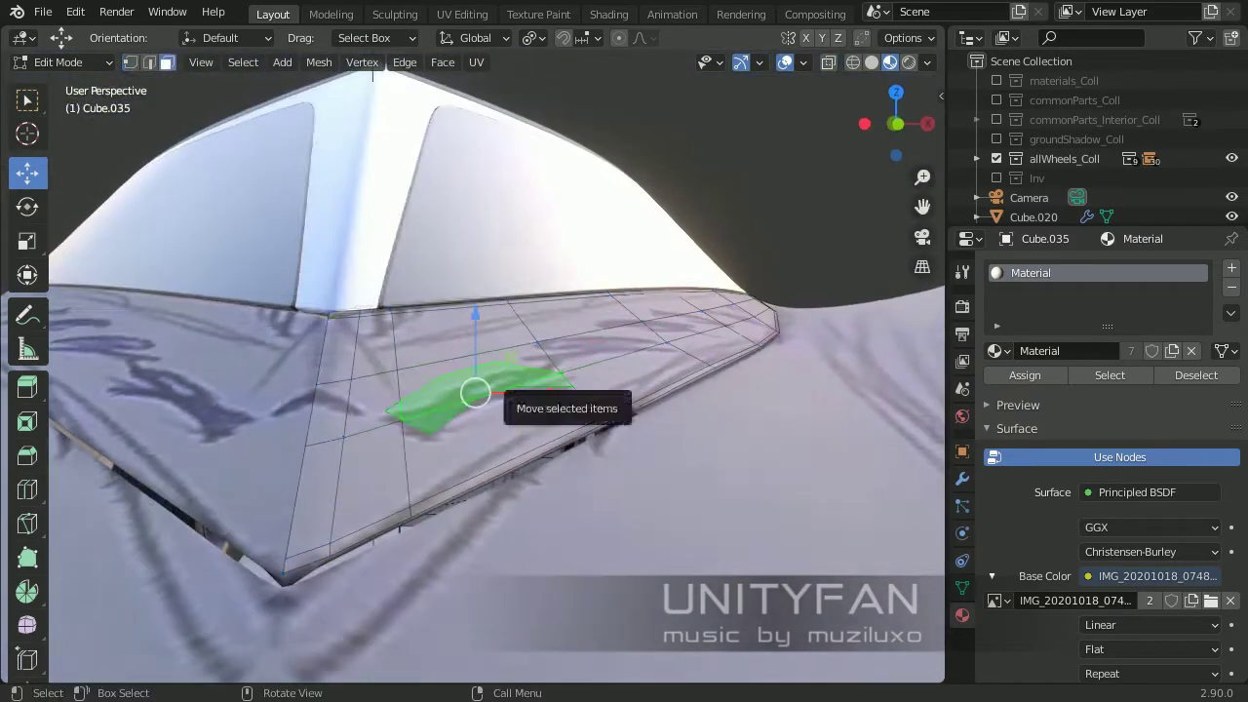
{"action": "key", "text": "shift+d"}
{"action": "left_click", "coordinate": [409, 261]}
{"action": "key", "text": "Tab"}
Remove the Shrinkwrap, Subdivision and Solidify modifiers from the separated trim piece
{"action": "left_click", "coordinate": [312, 353]}
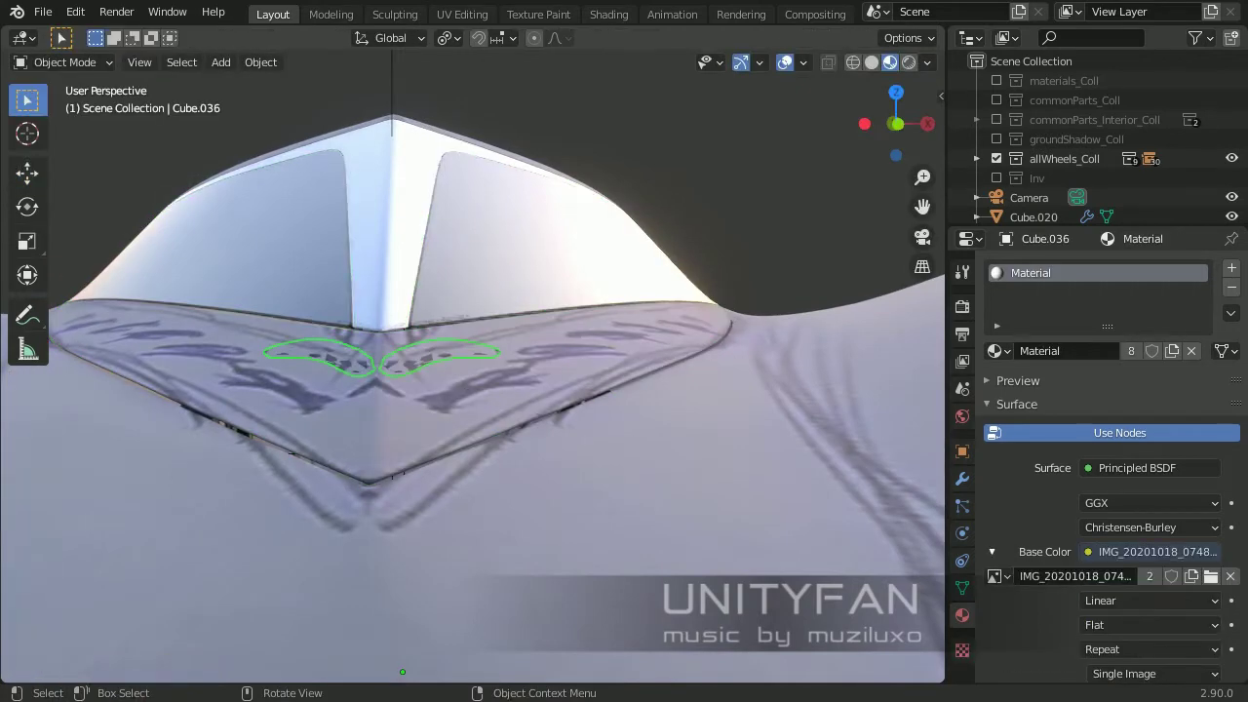
{"action": "left_click", "coordinate": [961, 478]}
{"action": "left_click", "coordinate": [1205, 400]}
{"action": "left_click", "coordinate": [1206, 372]}
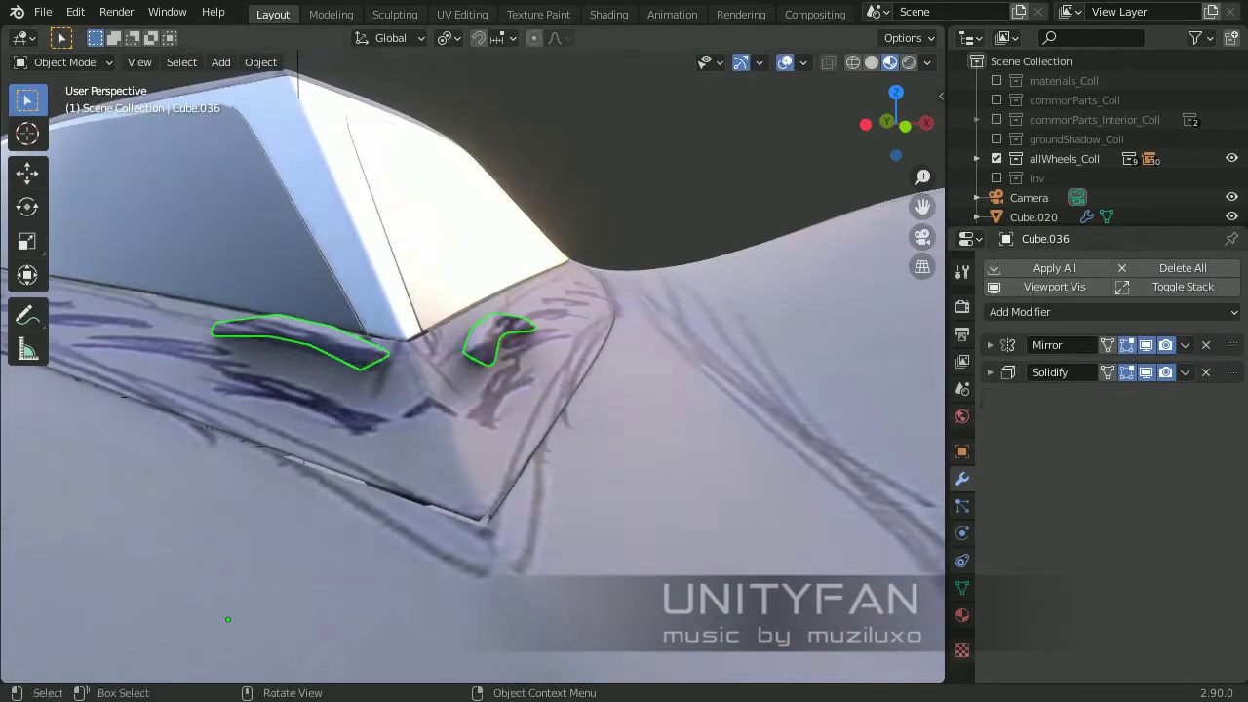
{"action": "left_click", "coordinate": [1206, 372]}
Edit the trim piece's mesh in a wireframe top-down view
{"action": "middle_click_drag", "start_coordinate": [682, 390], "coordinate": [836, 339]}
{"action": "key", "text": "Tab"}
{"action": "key", "text": "shift+z"}
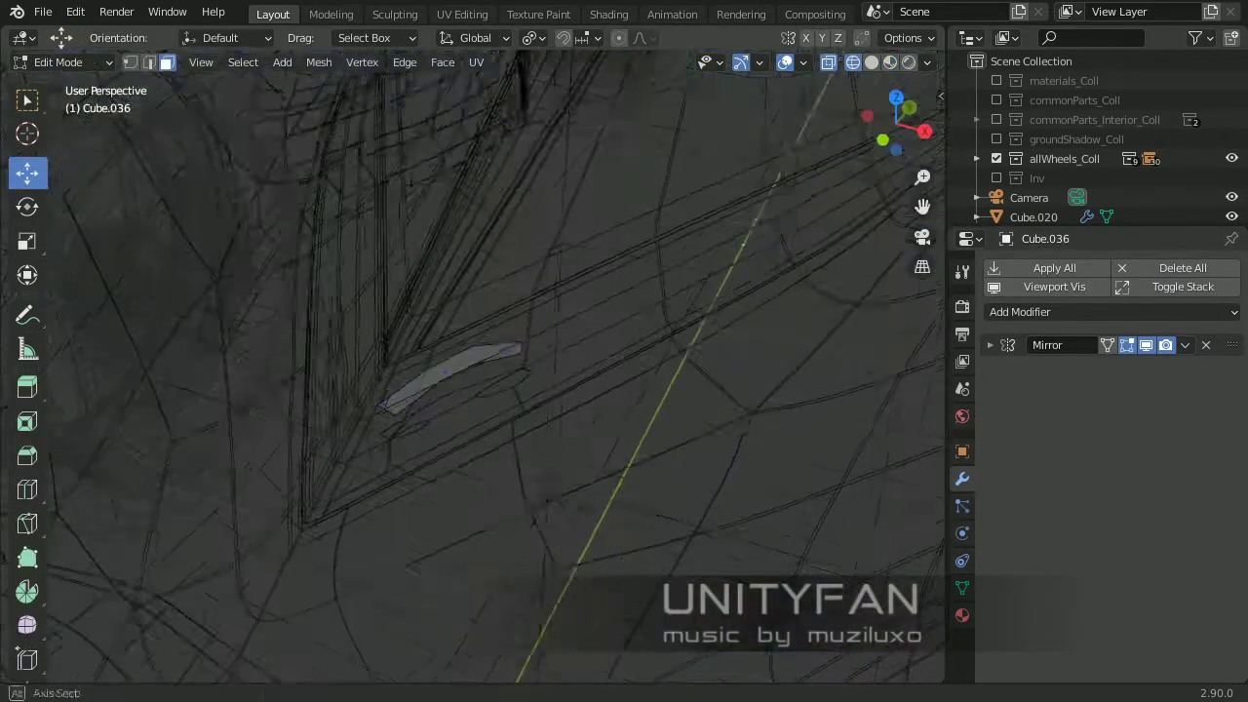
{"action": "key", "text": "KP_7"}
{"action": "key", "text": "Tab"}
{"action": "key", "text": "Tab"}
{"action": "key", "text": "z"}
{"action": "left_click", "coordinate": [547, 531]}
{"action": "middle_click_drag", "start_coordinate": [547, 531], "coordinate": [466, 596], "text": "shift"}
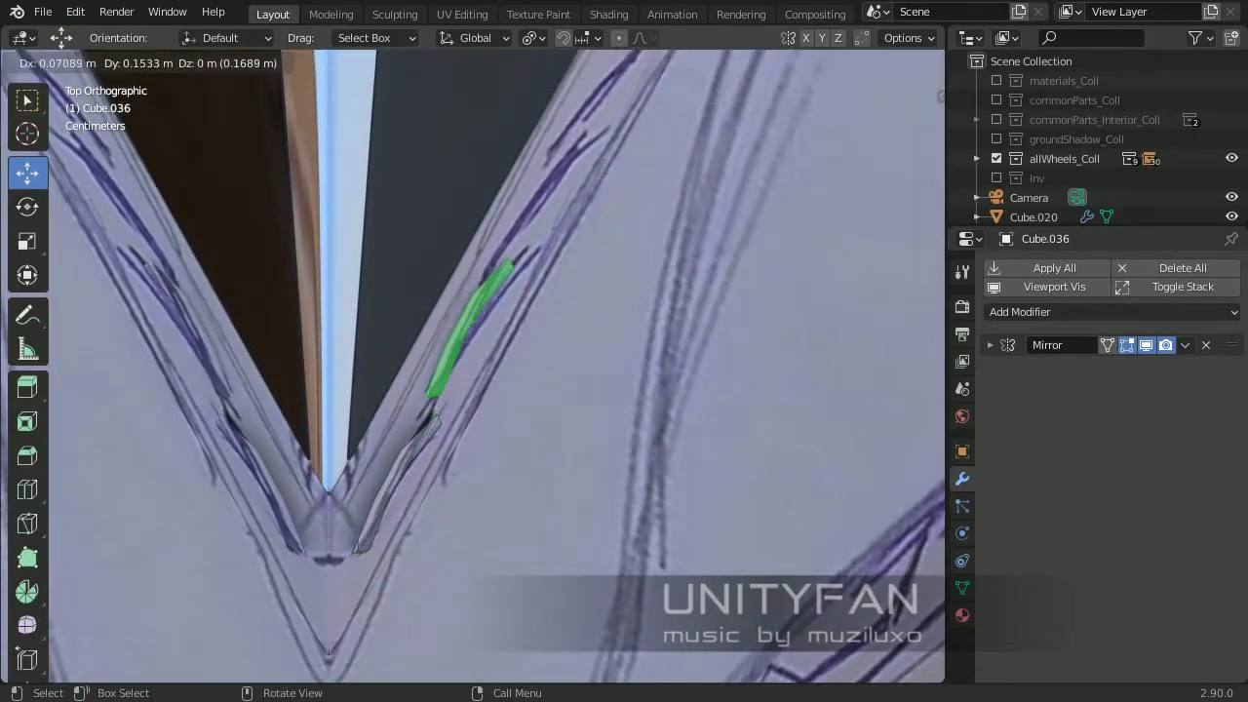
Rotate and move the trim strip so it follows the front intake
{"action": "left_click", "coordinate": [585, 362]}
{"action": "key", "text": "r"}
{"action": "key", "text": "g"}
{"action": "middle_click_drag", "start_coordinate": [585, 361], "coordinate": [439, 345]}
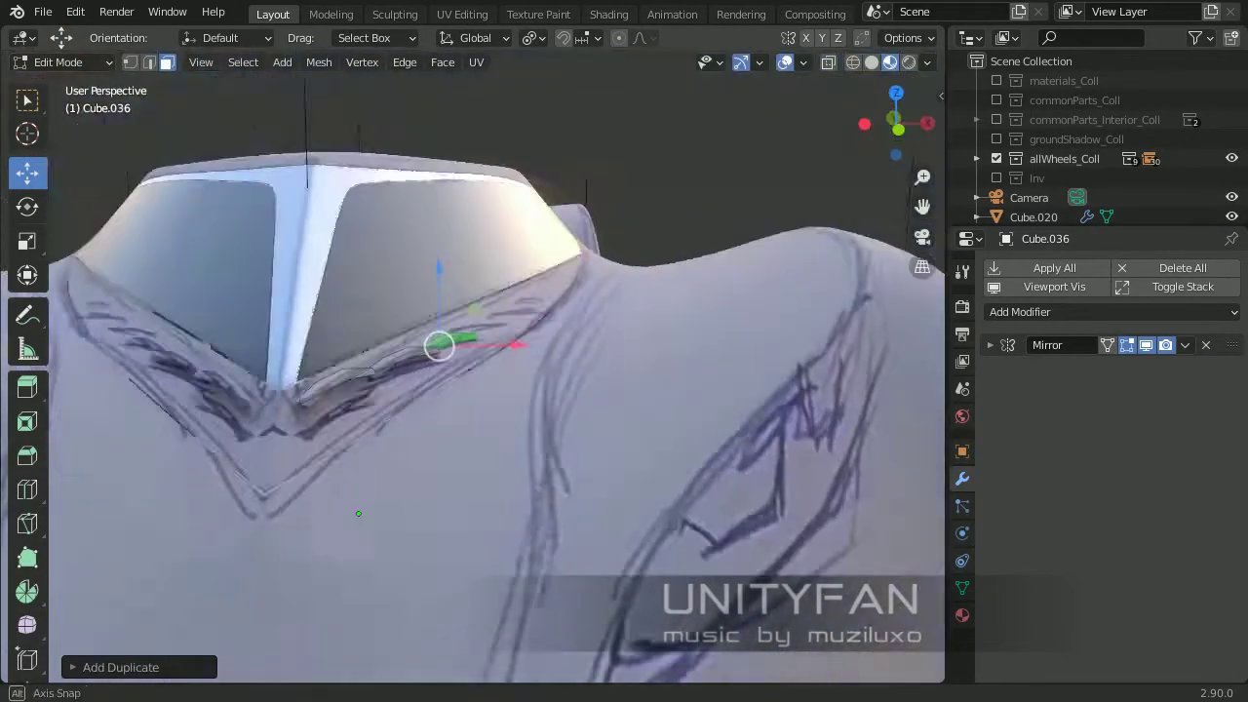
{"action": "key", "text": "Return"}
{"action": "key", "text": "KP_7"}
{"action": "left_click", "coordinate": [598, 364]}
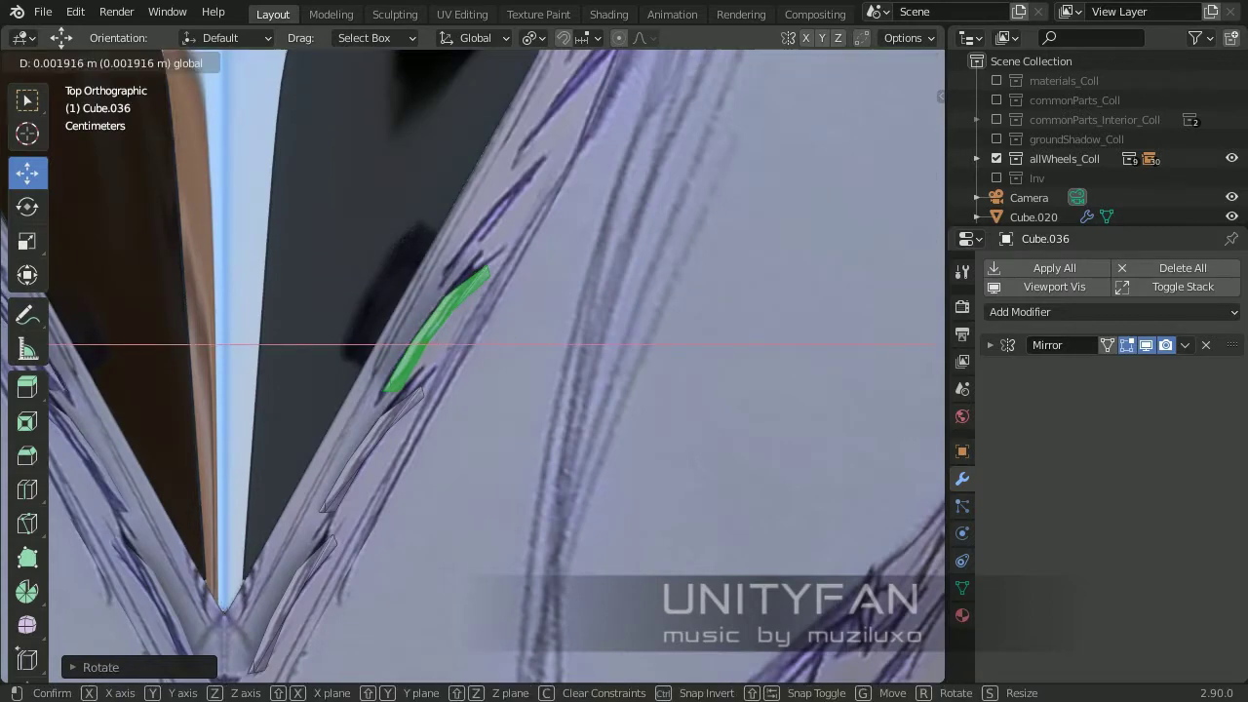
{"action": "middle_click_drag", "start_coordinate": [597, 364], "coordinate": [362, 443]}
{"action": "key", "text": "KP_7"}
Duplicate the slat and place the copy along the intake
{"action": "key", "text": "shift+d"}
{"action": "right_click", "coordinate": [362, 449]}
{"action": "scroll", "coordinate": [362, 448], "scroll_direction": "down", "scroll_amount": 3}
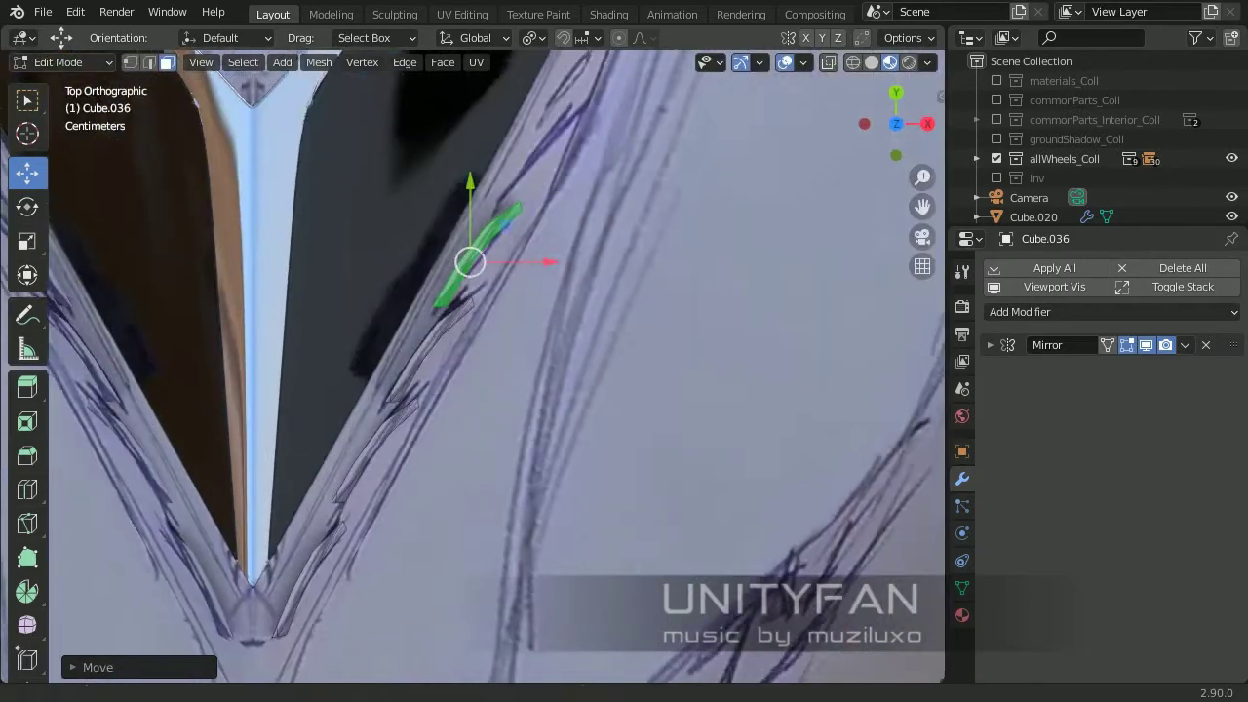
{"action": "scroll", "coordinate": [430, 440], "scroll_direction": "up", "scroll_amount": 3}
{"action": "key", "text": "Return"}
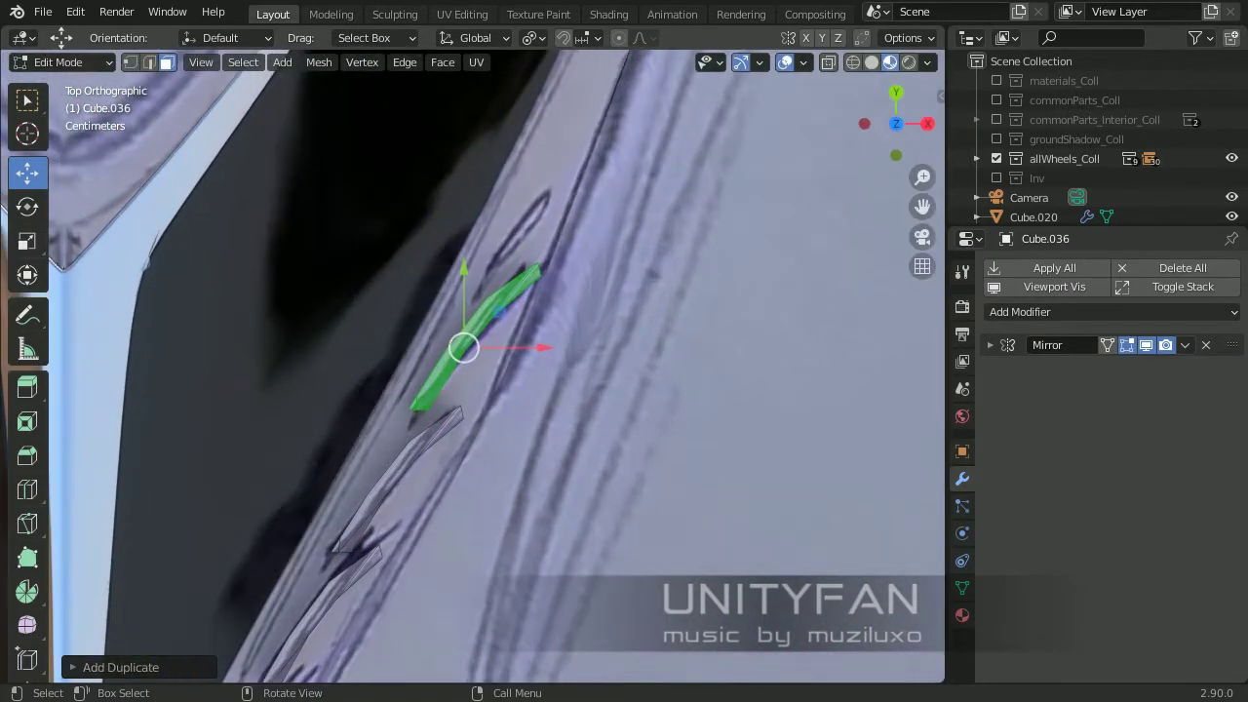
Add another slat copy and narrow it along X
{"action": "key", "text": "shift+d"}
{"action": "key", "text": "Escape"}
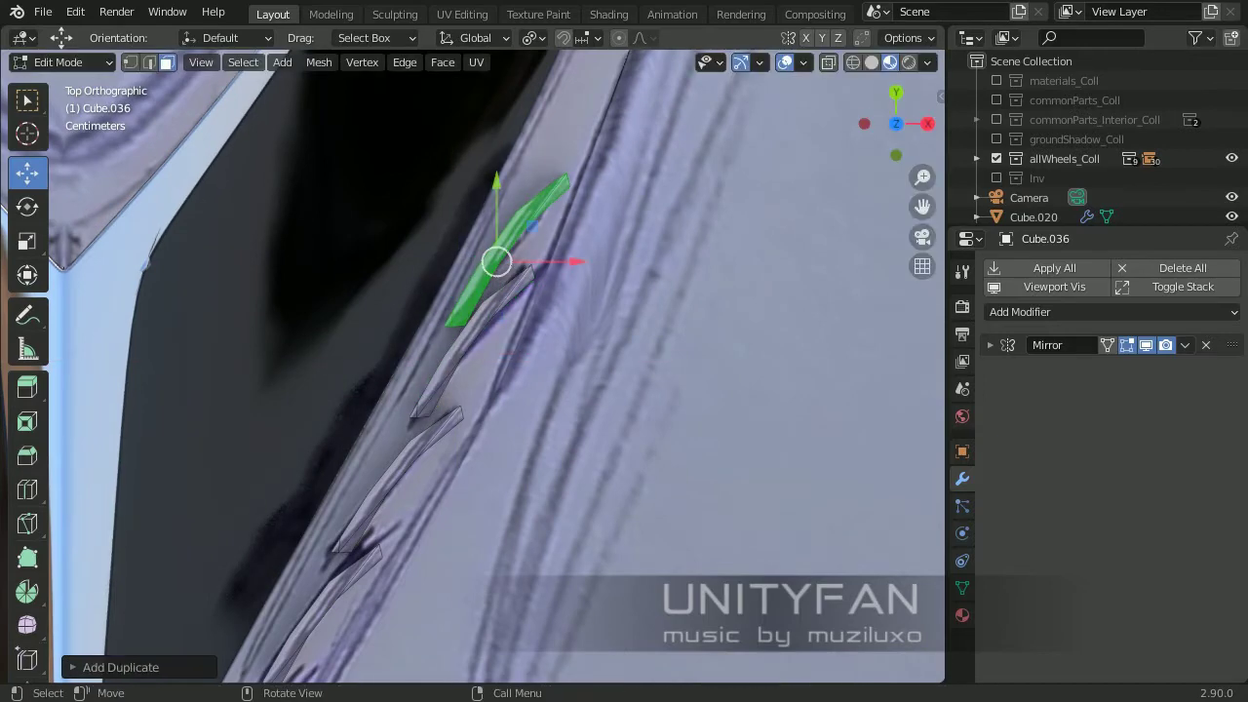
{"action": "key", "text": "s"}
{"action": "key", "text": "x"}
{"action": "key", "text": "Return"}
{"action": "scroll", "coordinate": [644, 121], "scroll_direction": "up", "scroll_amount": 2}
{"action": "key", "text": "1"}
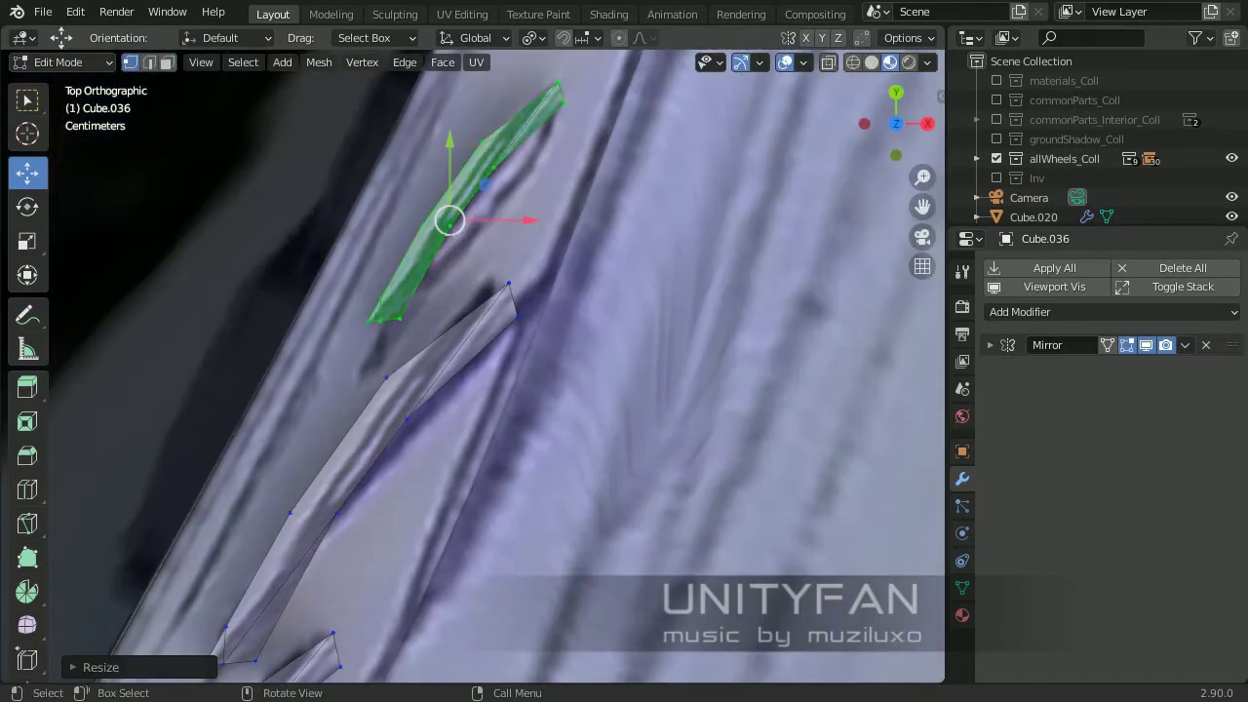
{"action": "key", "text": "Tab"}
Start a knife cut outlining a slot on the V-shaped intake panel in wireframe top view
{"action": "key", "text": "KP_Decimal"}
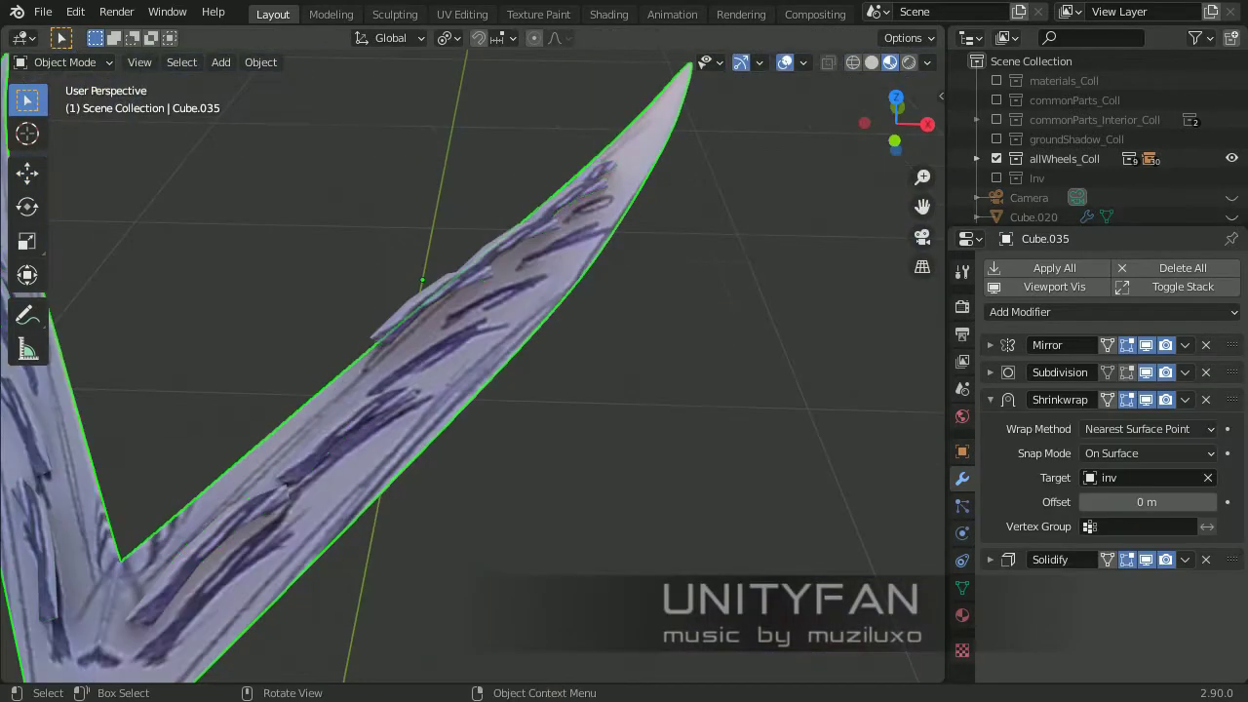
{"action": "key", "text": "KP_7"}
{"action": "key", "text": "Tab"}
{"action": "key", "text": "shift+z"}
{"action": "scroll", "coordinate": [472, 364], "scroll_direction": "up", "scroll_amount": 3}
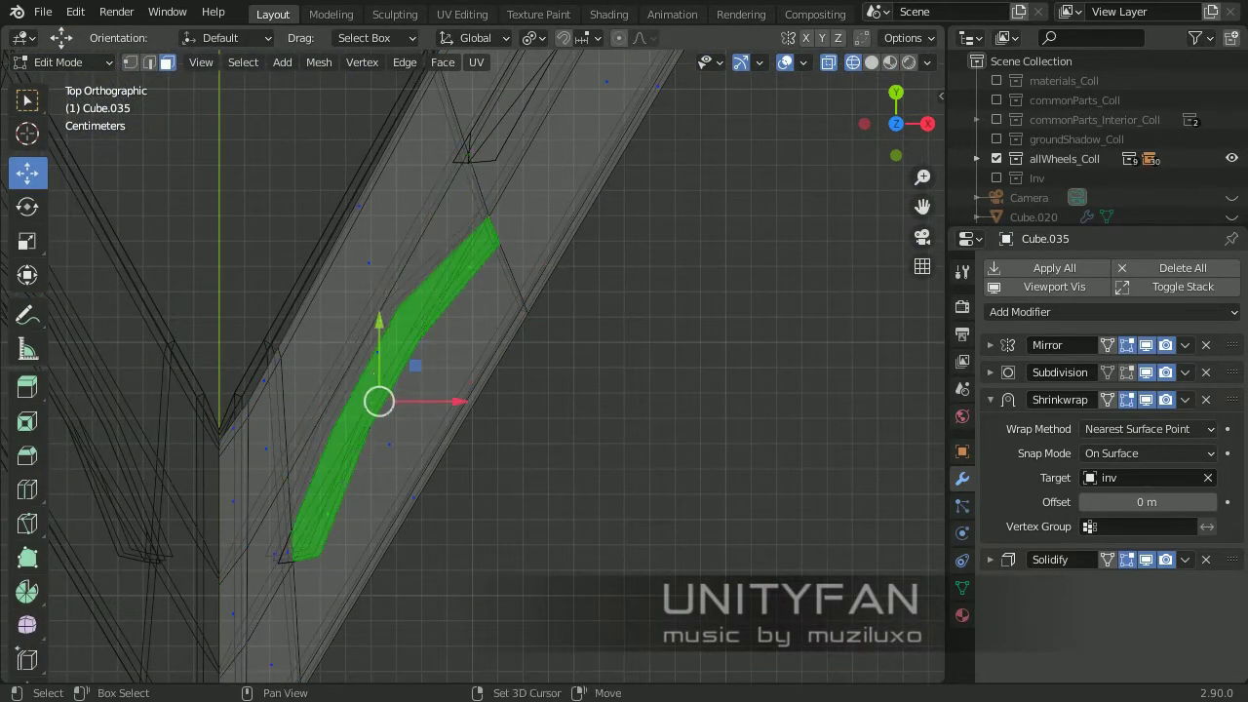
{"action": "key", "text": "alt+a"}
{"action": "scroll", "coordinate": [383, 444], "scroll_direction": "up", "scroll_amount": 2}
{"action": "scroll", "coordinate": [383, 444], "scroll_direction": "down", "scroll_amount": 2}
{"action": "key", "text": "1"}
{"action": "scroll", "coordinate": [383, 445], "scroll_direction": "up", "scroll_amount": 2}
{"action": "key", "text": "k"}
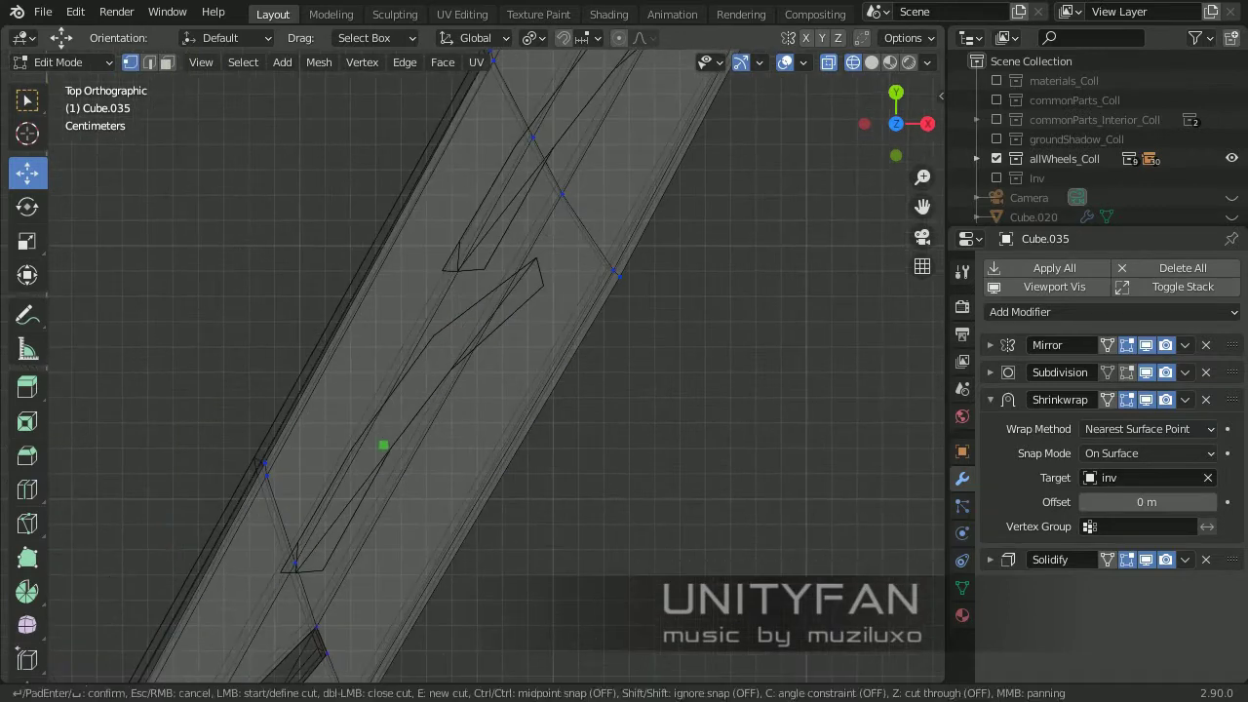
{"action": "scroll", "coordinate": [383, 444], "scroll_direction": "up", "scroll_amount": 2}
{"action": "scroll", "coordinate": [254, 588], "scroll_direction": "up", "scroll_amount": 1}
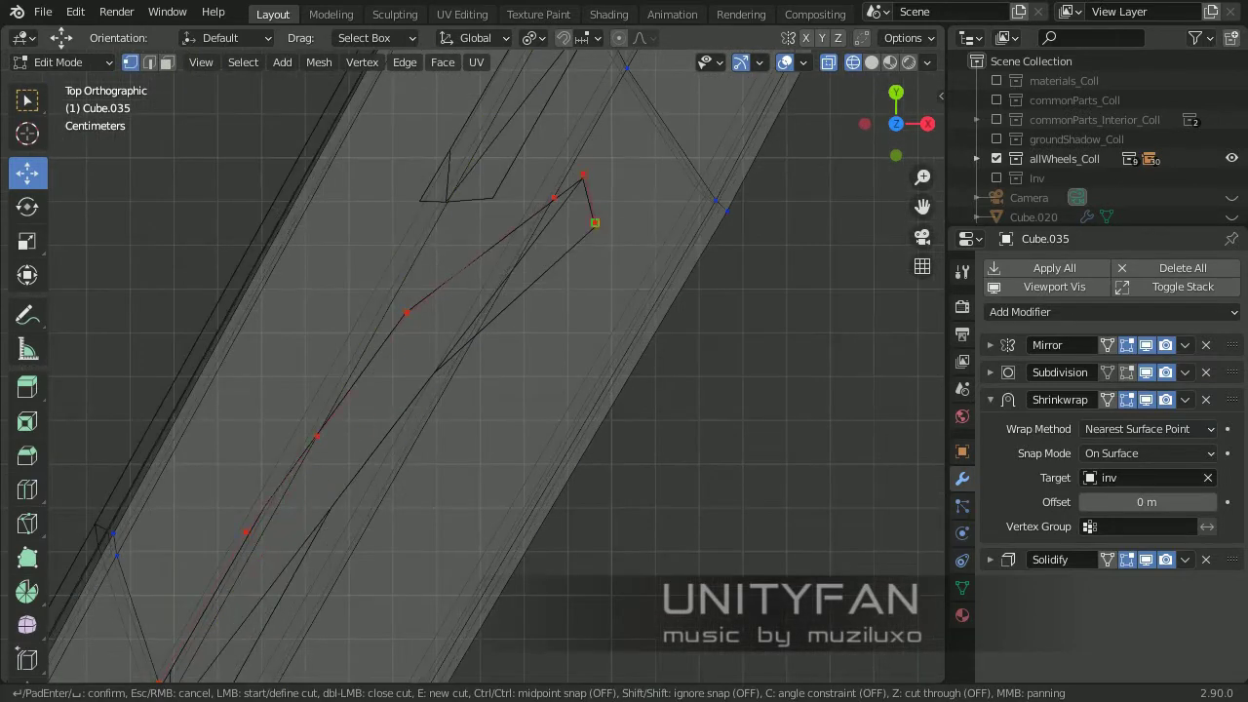
Knife-cut the first slot outlines on the V-shaped intake panel
{"action": "key", "text": "Return"}
{"action": "key", "text": "KP_Decimal"}
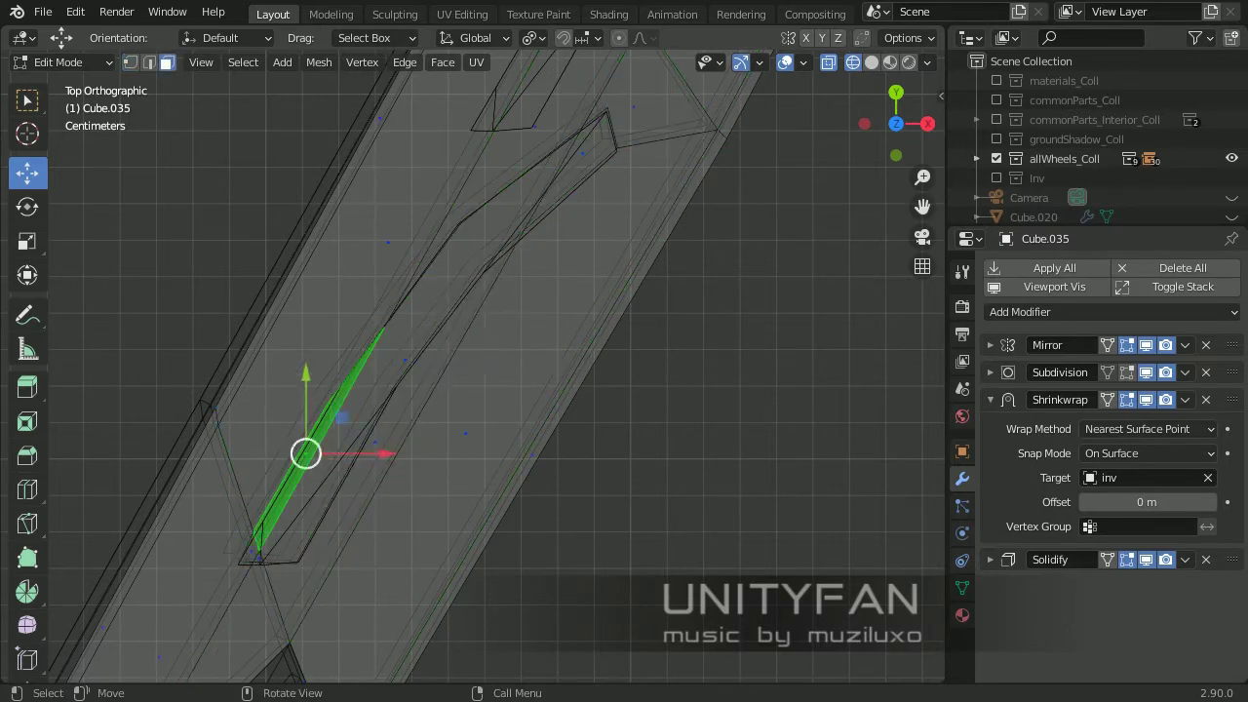
{"action": "key", "text": "alt+a"}
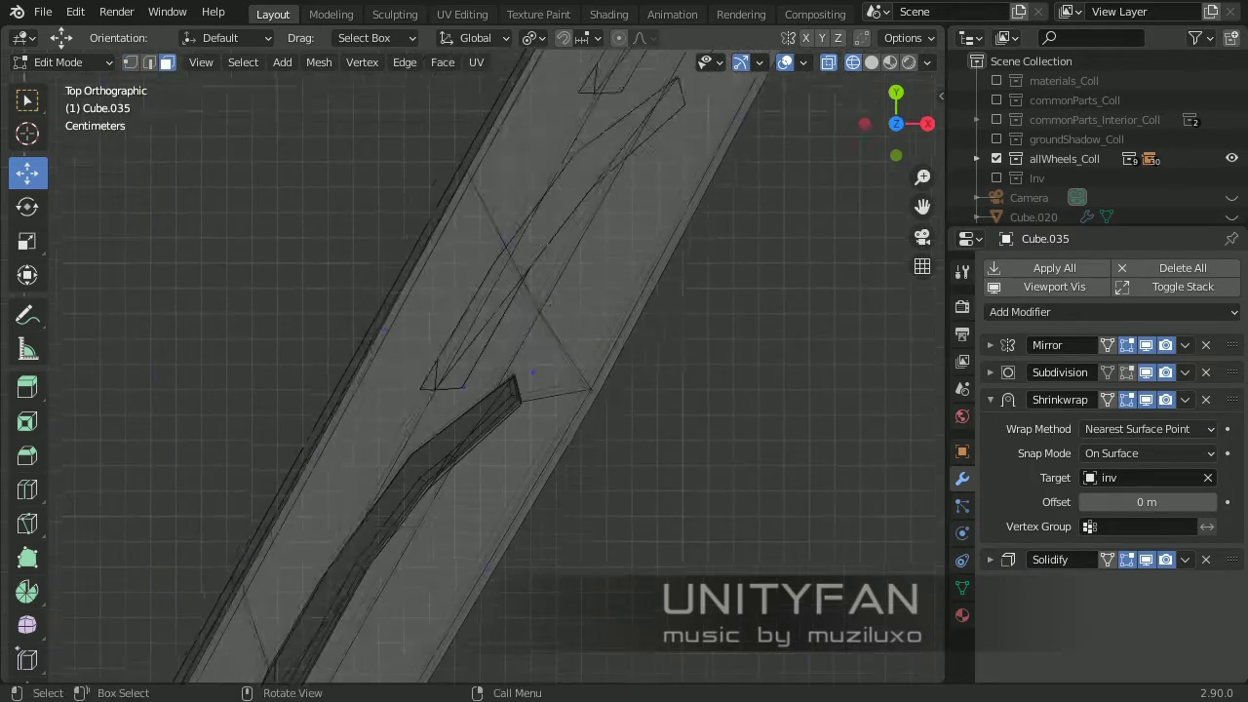
{"action": "key", "text": "1"}
{"action": "scroll", "coordinate": [407, 468], "scroll_direction": "up", "scroll_amount": 3}
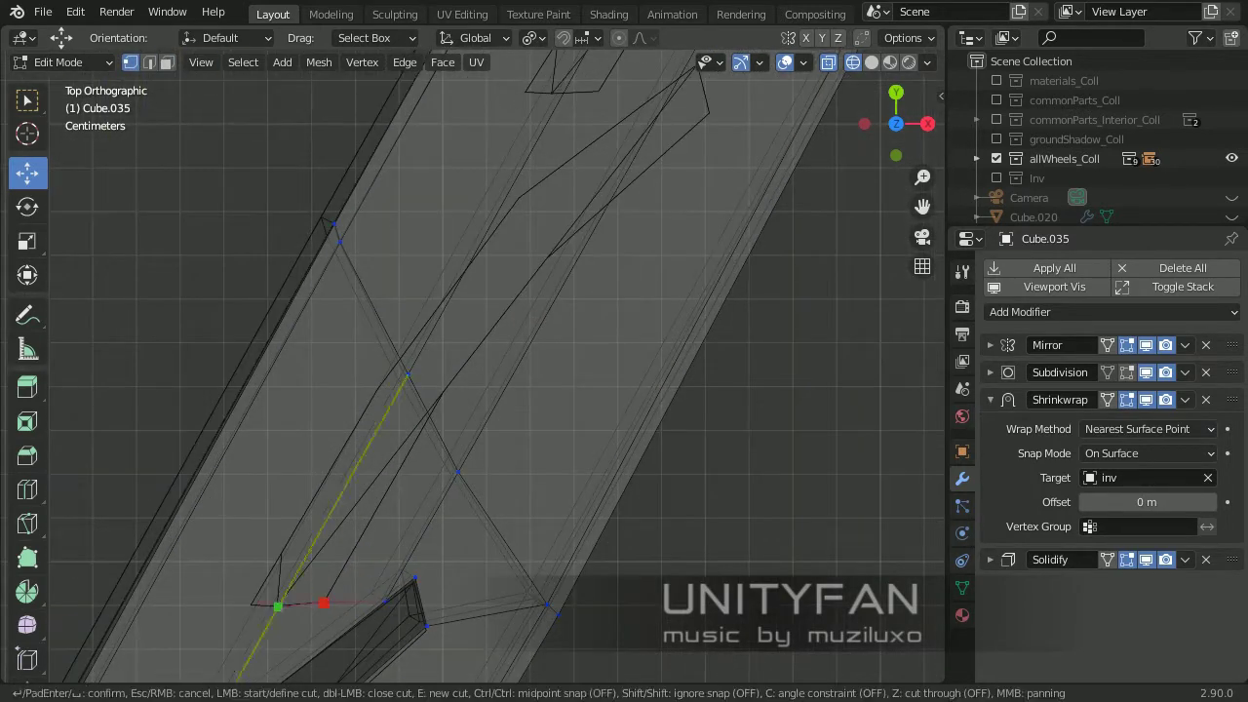
{"action": "middle_click_drag", "start_coordinate": [374, 387], "coordinate": [443, 364], "text": "shift"}
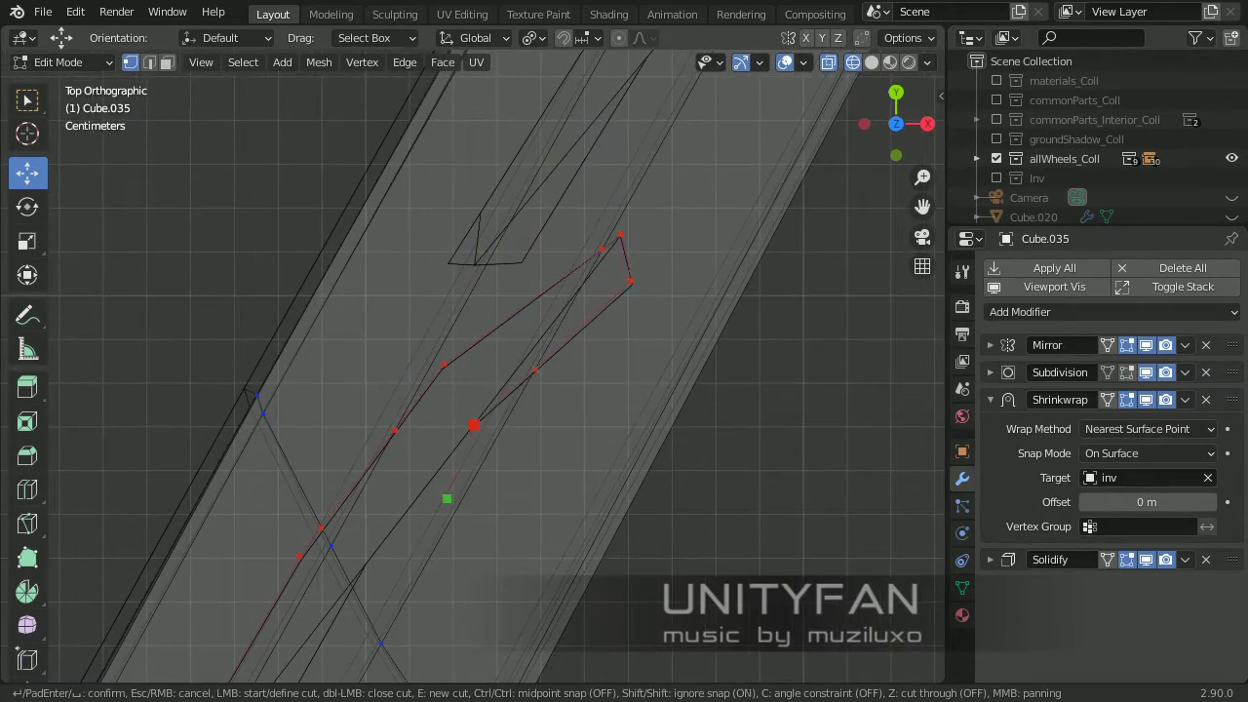
{"action": "mouse_move", "coordinate": [446, 498]}
{"action": "middle_mouse_down", "text": "shift"}
{"action": "mouse_move", "coordinate": [371, 458]}
{"action": "mouse_move", "coordinate": [292, 549]}
{"action": "middle_mouse_up", "text": "shift"}
{"action": "key", "text": "Return"}
Delete the slot's faces to open it, then outline the next slot
{"action": "key", "text": "x"}
{"action": "left_click", "coordinate": [438, 273]}
{"action": "middle_click_drag", "start_coordinate": [381, 446], "coordinate": [417, 540], "text": "shift"}
{"action": "key", "text": "k"}
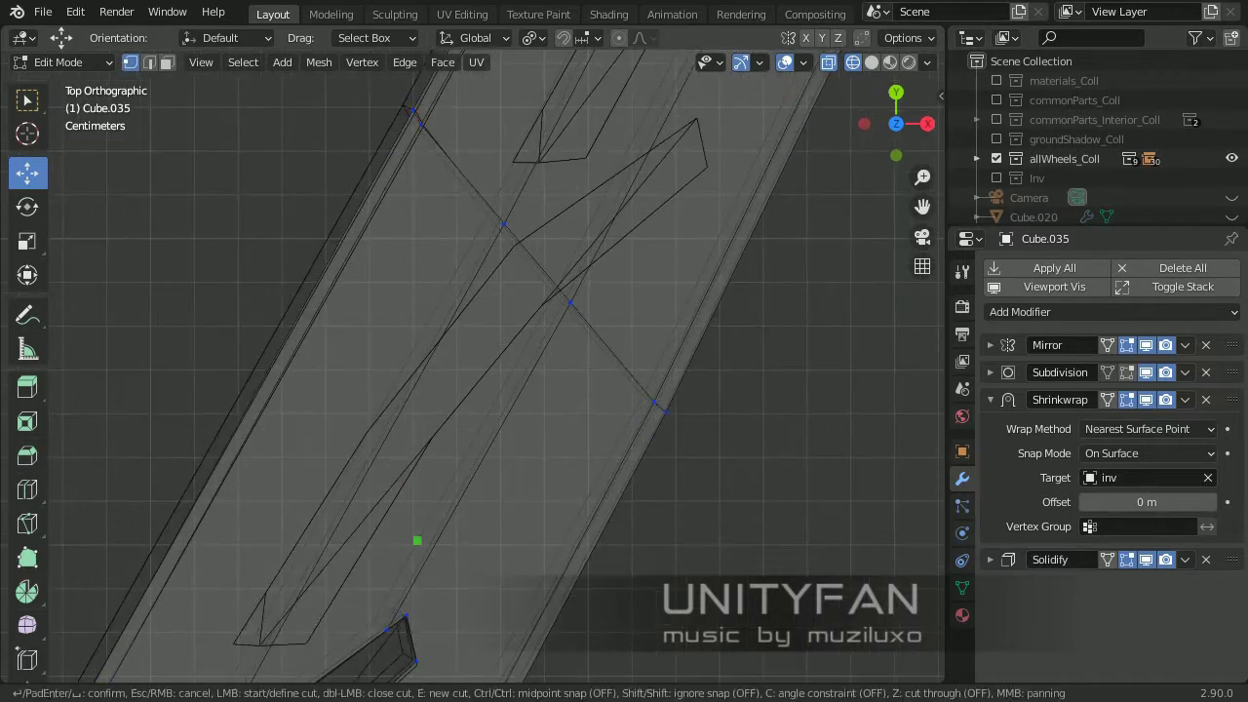
{"action": "left_click", "coordinate": [367, 430]}
{"action": "middle_click_drag", "start_coordinate": [520, 242], "coordinate": [413, 379], "text": "shift"}
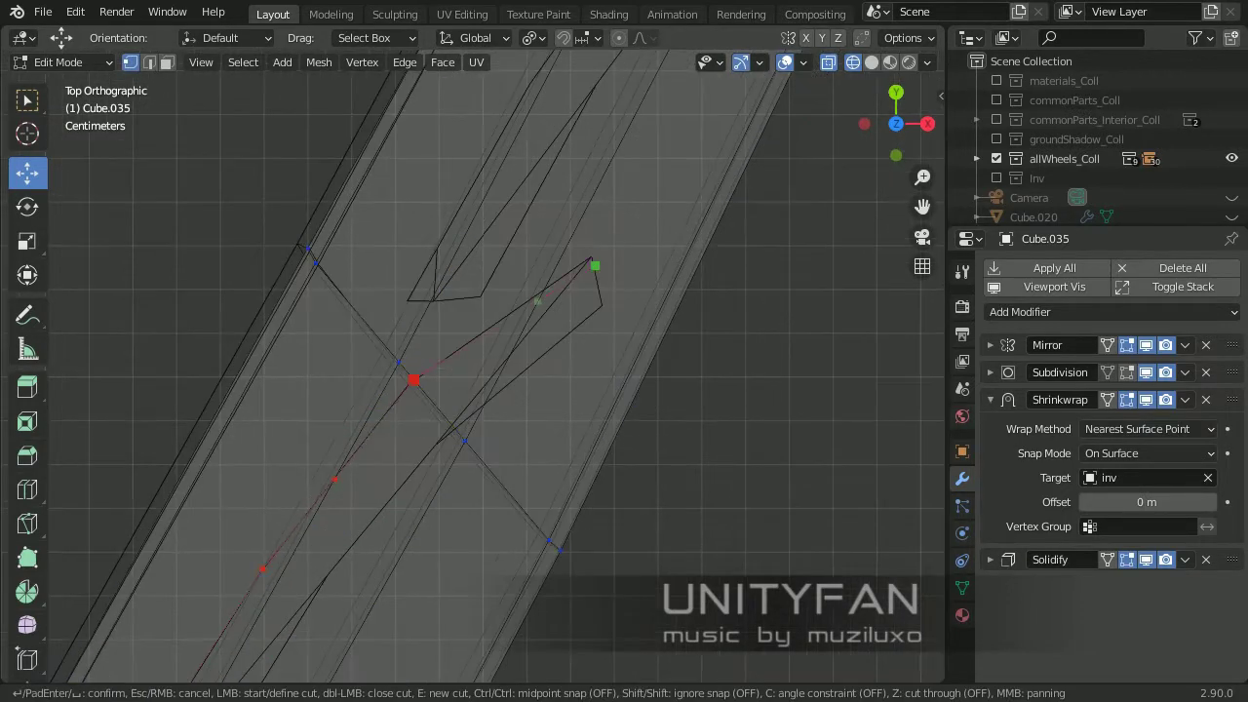
{"action": "mouse_move", "coordinate": [603, 310]}
{"action": "middle_mouse_down", "text": "shift"}
{"action": "mouse_move", "coordinate": [501, 353]}
{"action": "mouse_move", "coordinate": [462, 399]}
{"action": "mouse_move", "coordinate": [434, 396]}
{"action": "middle_mouse_up", "text": "shift"}
{"action": "key", "text": "Return"}
{"action": "key", "text": "1"}
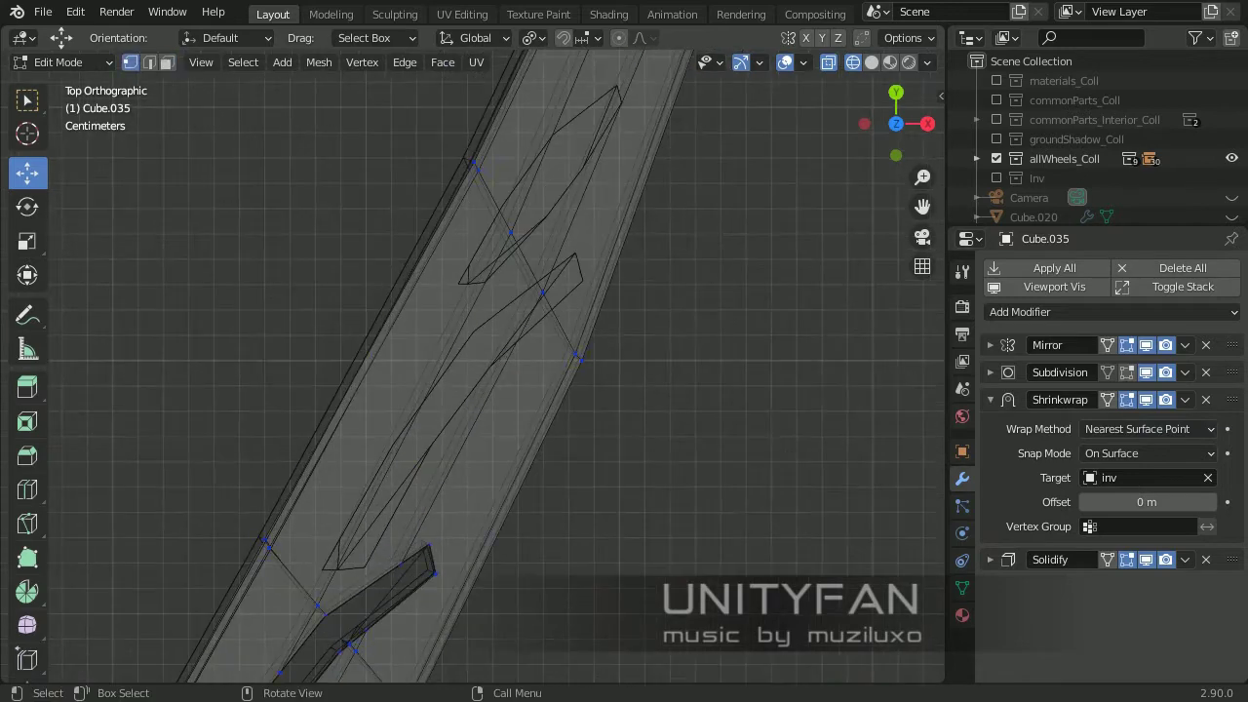
Outline another slot with the Knife and remove its inner faces
{"action": "key", "text": "k"}
{"action": "middle_click_drag", "start_coordinate": [515, 248], "coordinate": [419, 379], "text": "shift"}
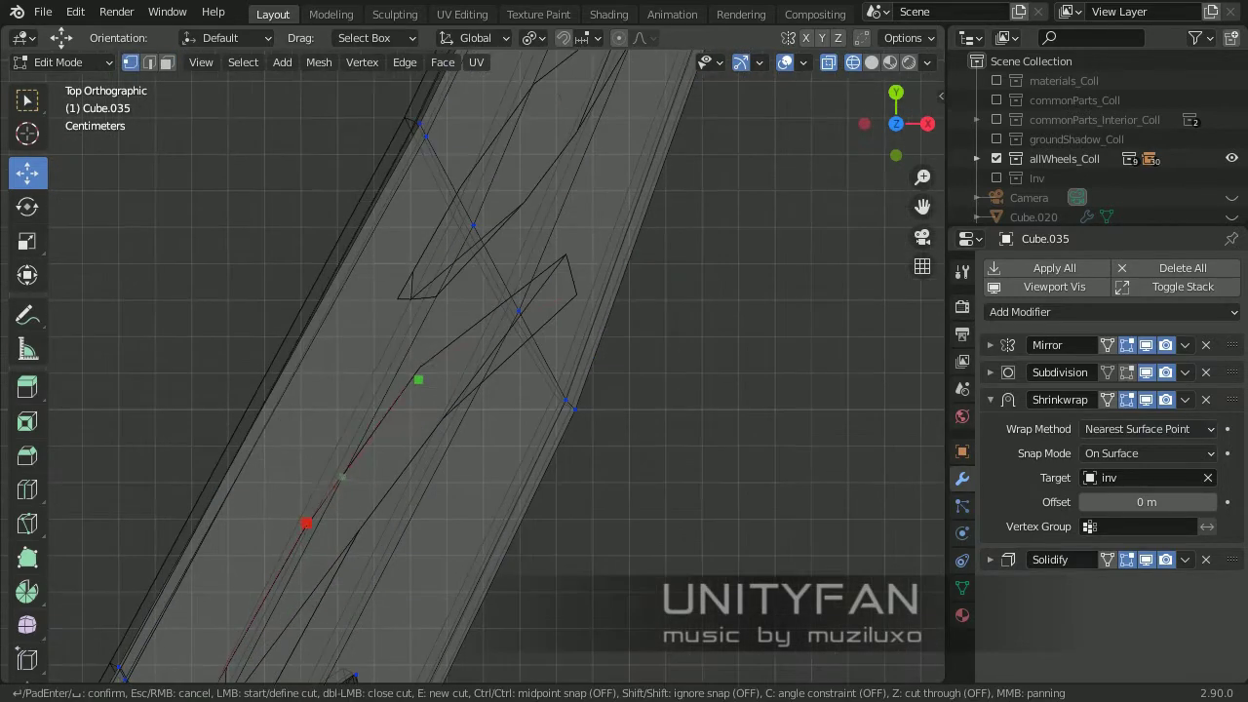
{"action": "left_click", "coordinate": [579, 295]}
{"action": "middle_click_drag", "start_coordinate": [355, 533], "coordinate": [489, 343], "text": "shift"}
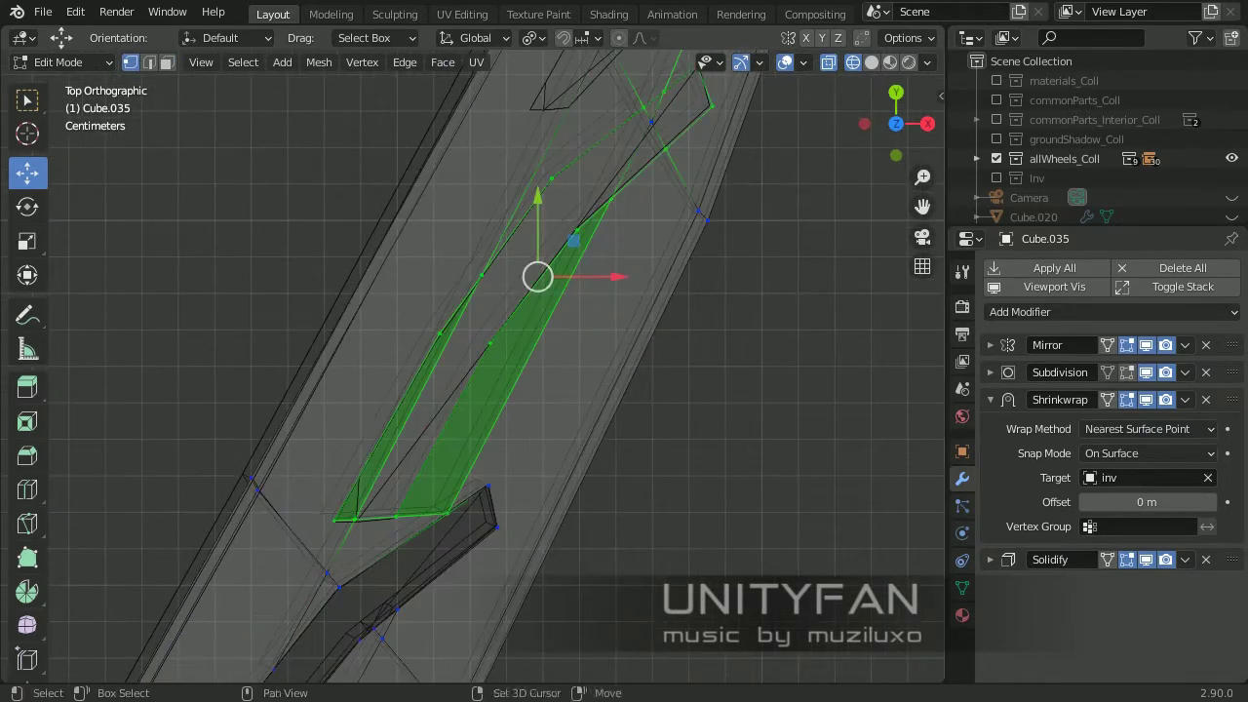
{"action": "middle_click_drag", "start_coordinate": [585, 292], "coordinate": [355, 538], "text": "shift"}
{"action": "key", "text": "3"}
{"action": "key", "text": "alt+a"}
{"action": "middle_click_drag", "start_coordinate": [468, 410], "coordinate": [517, 312], "text": "shift"}
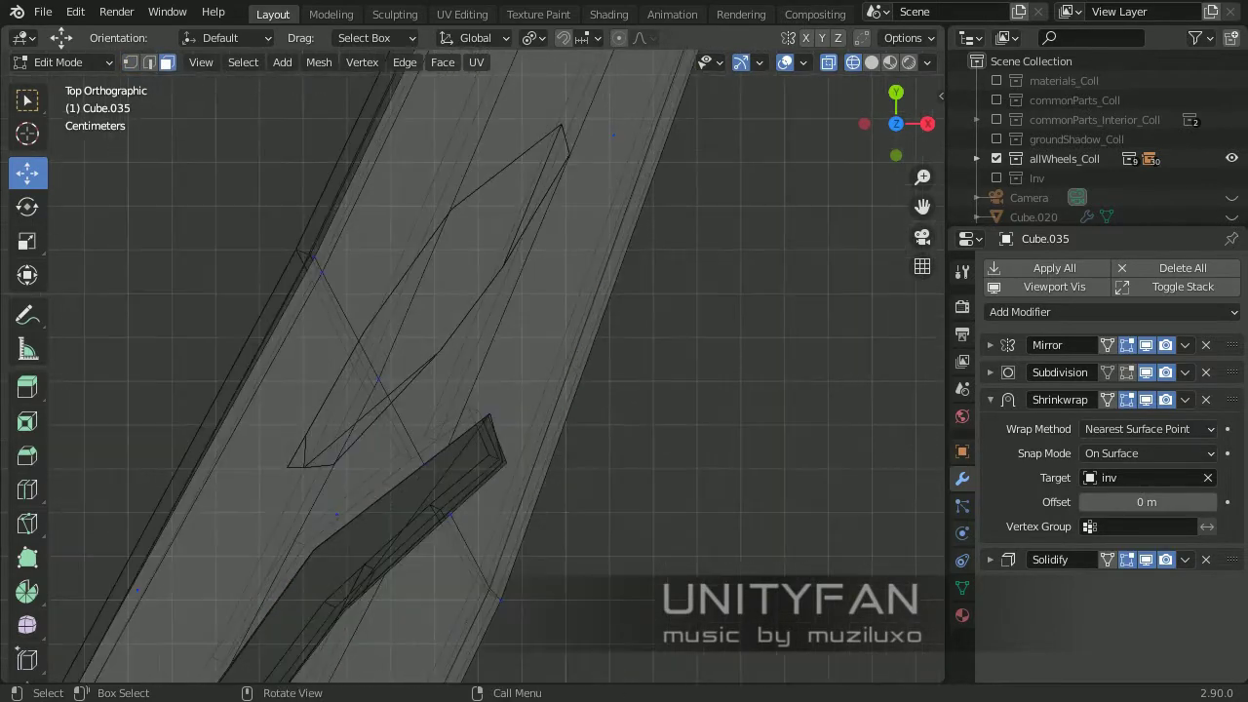
Cut the last slot outline and check the slotted panel in perspective
{"action": "key", "text": "1"}
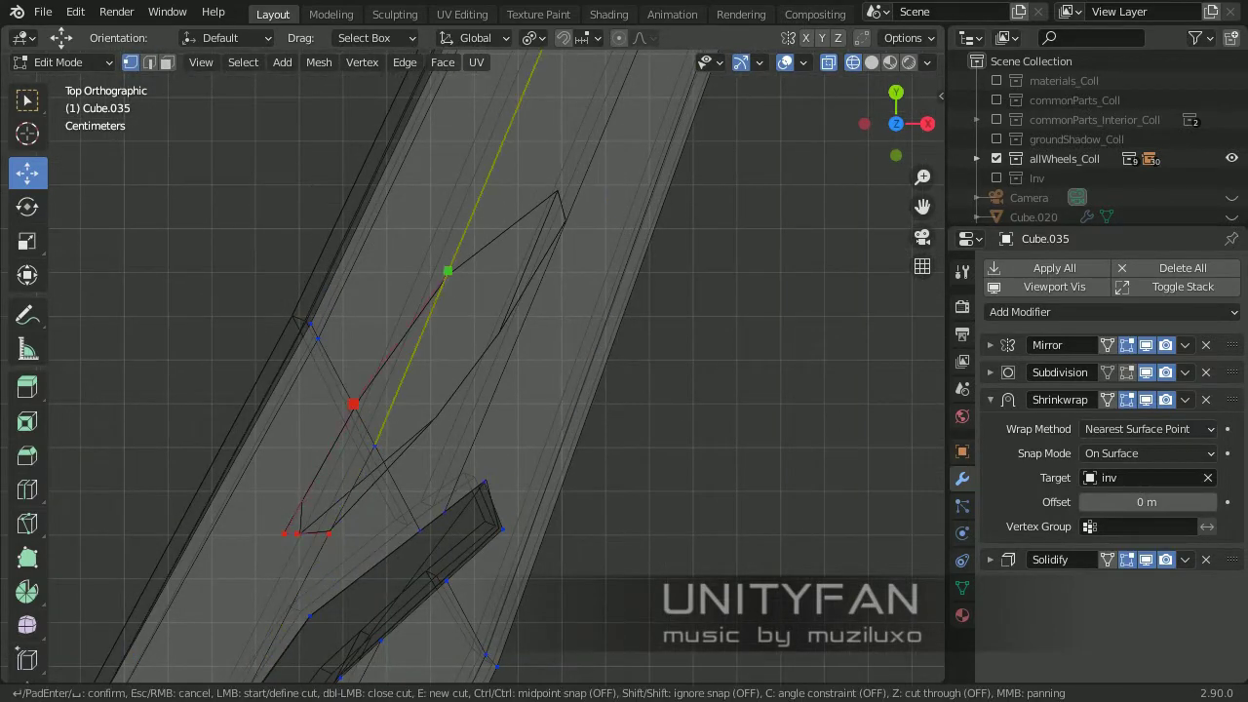
{"action": "key", "text": "Return"}
{"action": "scroll", "coordinate": [567, 217], "scroll_direction": "up", "scroll_amount": 1}
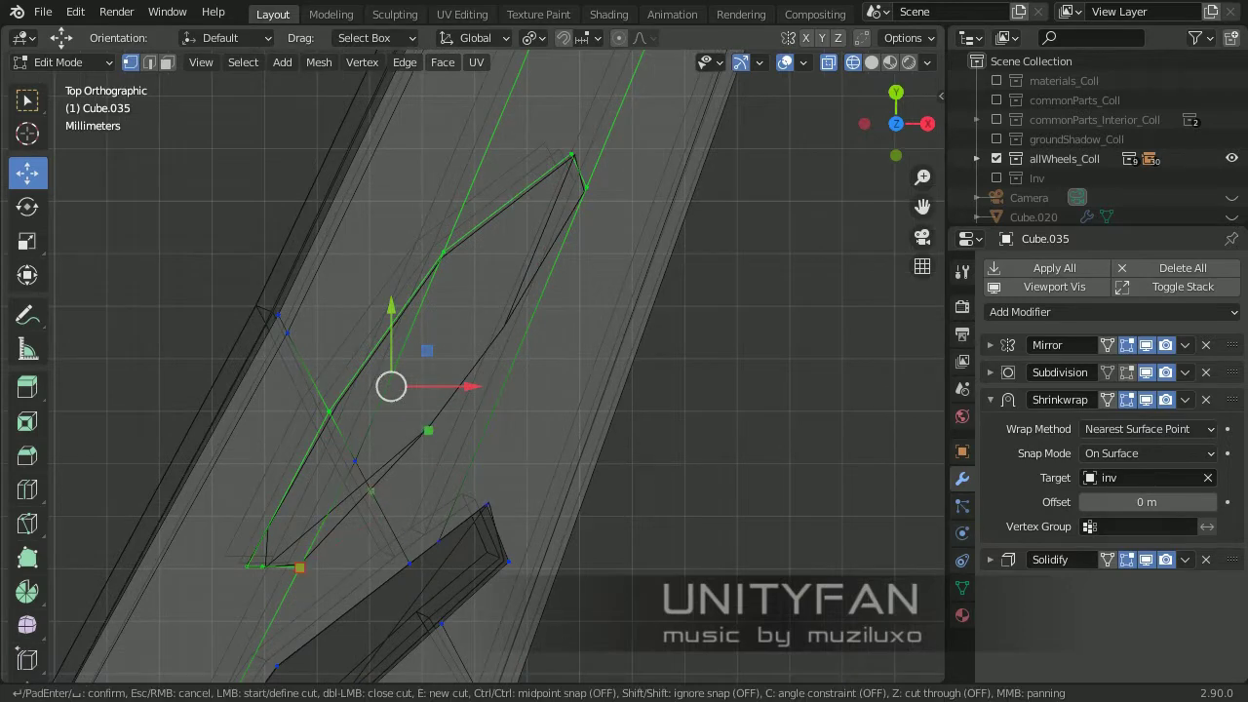
{"action": "key", "text": "Escape"}
{"action": "scroll", "coordinate": [439, 390], "scroll_direction": "down", "scroll_amount": 2}
{"action": "left_click", "coordinate": [439, 390]}
{"action": "middle_click_drag", "start_coordinate": [439, 390], "coordinate": [516, 321]}
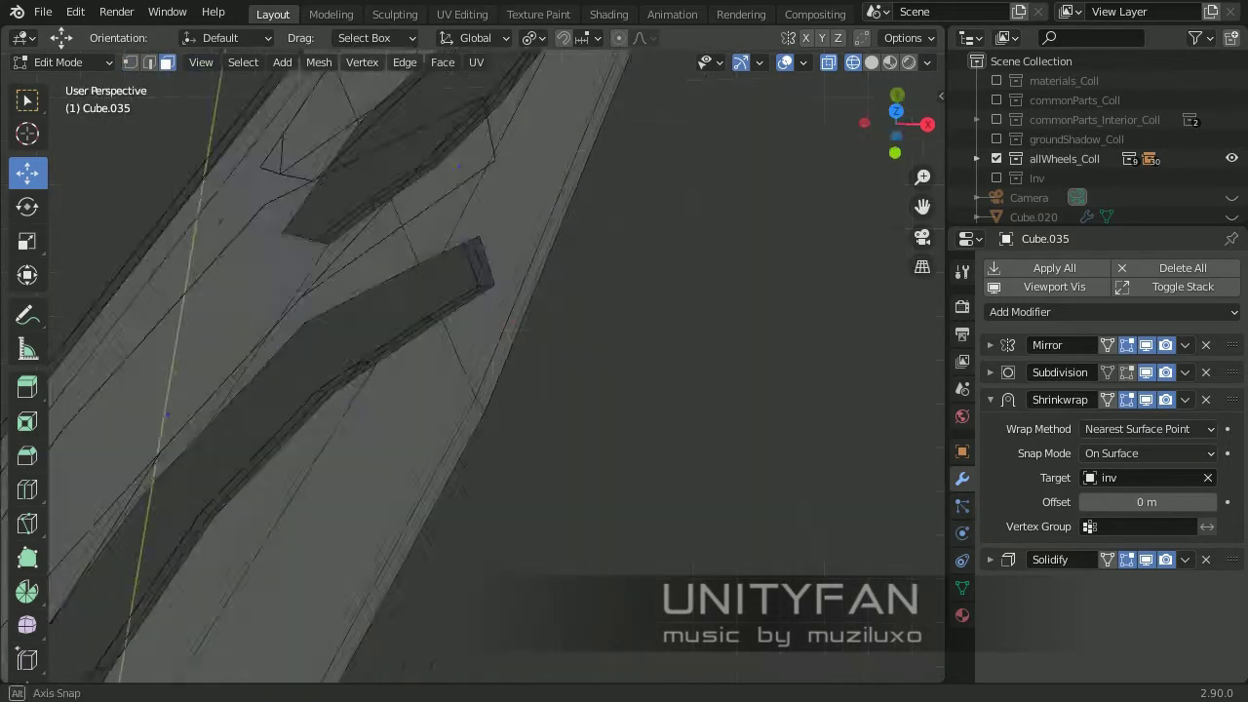
{"action": "key", "text": "Tab"}
Delete the separate slat object and edit the intake panel's vertices
{"action": "key", "text": "x"}
{"action": "left_click", "coordinate": [501, 282]}
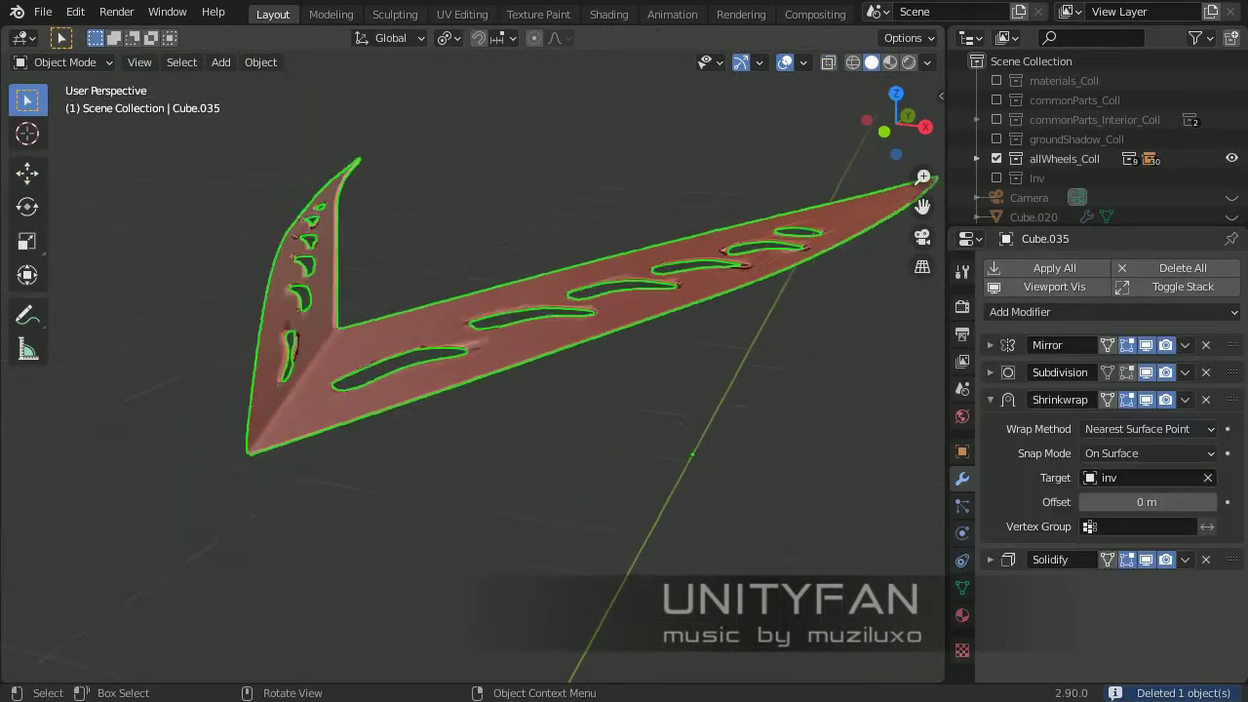
{"action": "key", "text": "Tab"}
{"action": "scroll", "coordinate": [659, 163], "scroll_direction": "up", "scroll_amount": 3}
{"action": "key", "text": "1"}
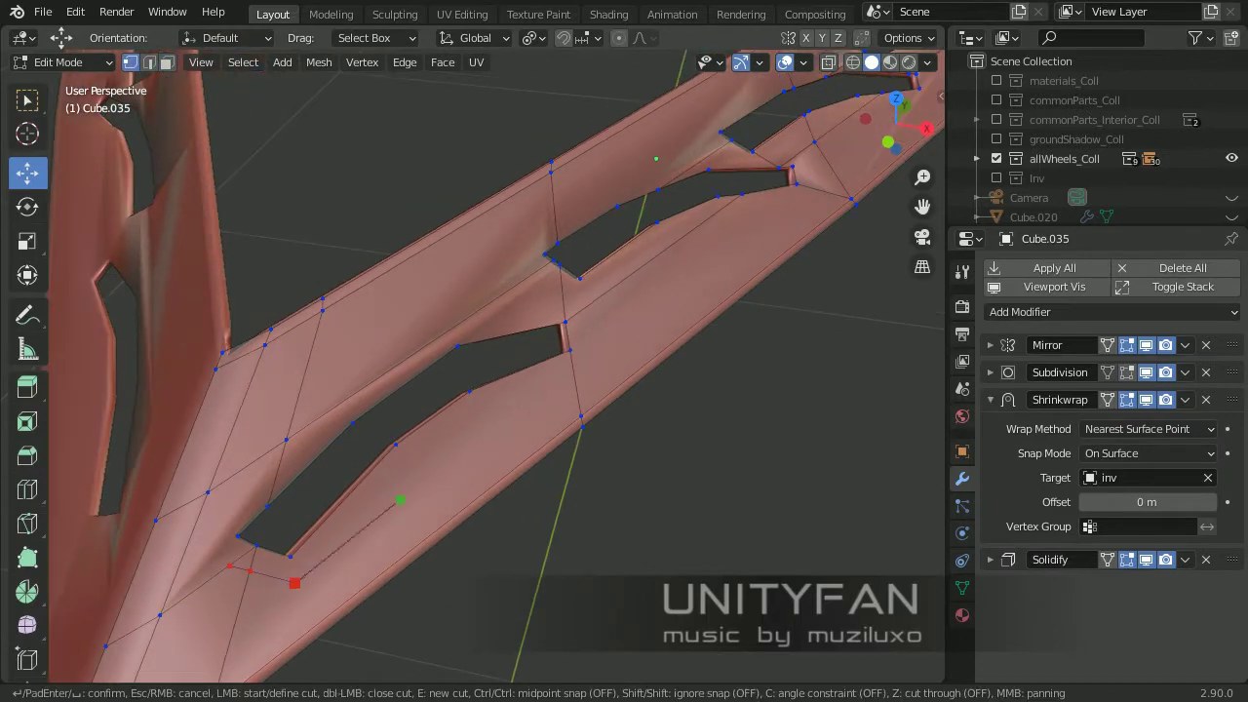
Knife-cut an extra edge beside the slot openings
{"action": "mouse_move", "coordinate": [573, 373]}
{"action": "middle_mouse_down"}
{"action": "mouse_move", "coordinate": [546, 389]}
{"action": "mouse_move", "coordinate": [527, 361]}
{"action": "middle_mouse_up"}
{"action": "key", "text": "Return"}
{"action": "scroll", "coordinate": [487, 390], "scroll_direction": "down", "scroll_amount": 3}
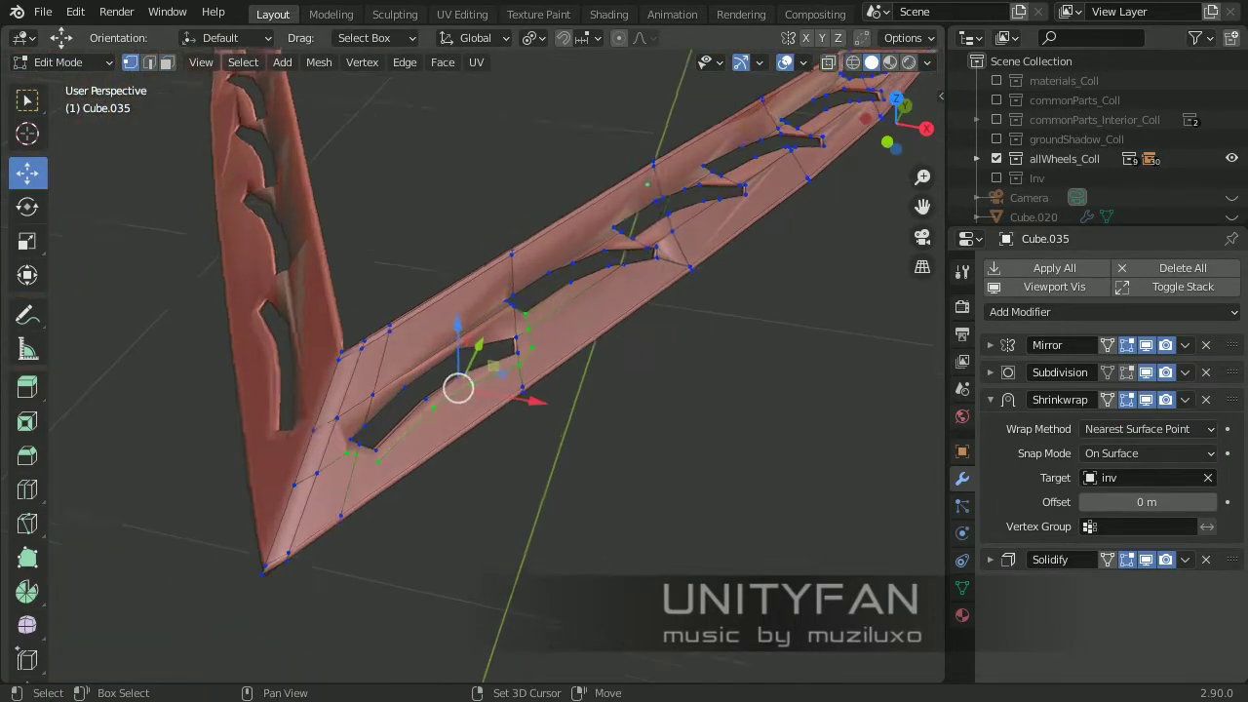
{"action": "scroll", "coordinate": [504, 363], "scroll_direction": "up", "scroll_amount": 2}
{"action": "scroll", "coordinate": [498, 379], "scroll_direction": "up", "scroll_amount": 3}
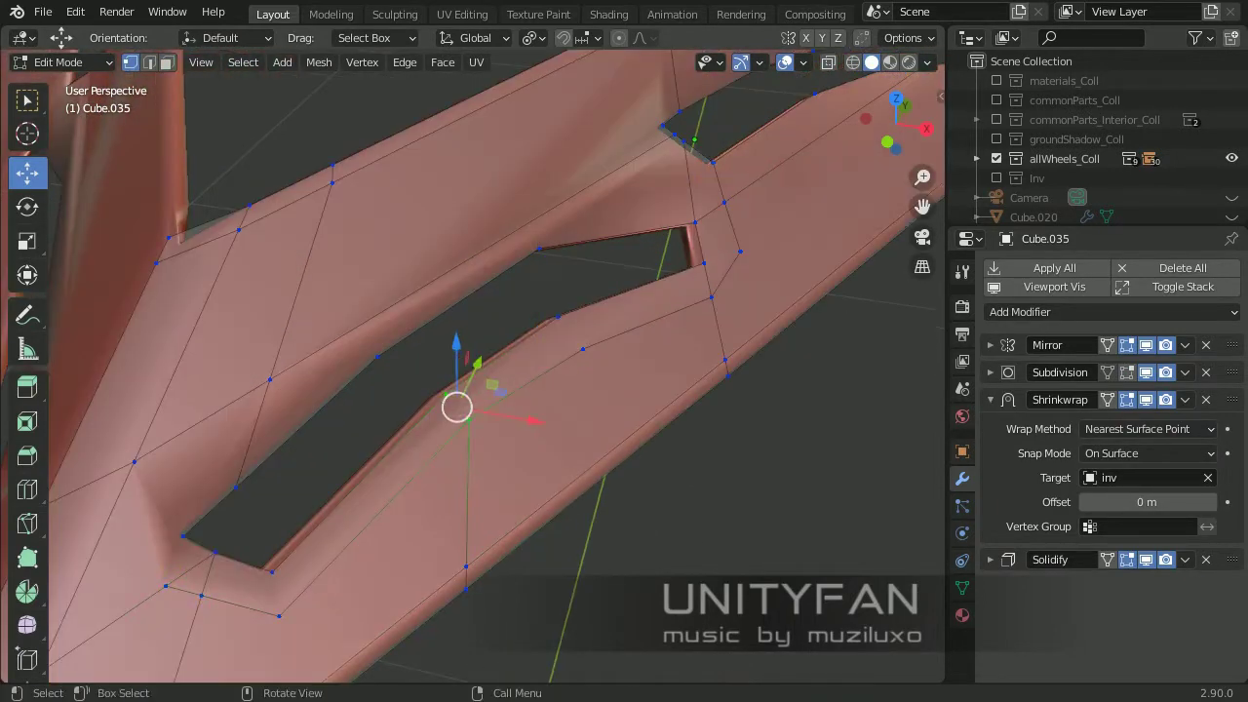
{"action": "scroll", "coordinate": [571, 334], "scroll_direction": "down", "scroll_amount": 3}
{"action": "scroll", "coordinate": [515, 351], "scroll_direction": "up", "scroll_amount": 2}
{"action": "scroll", "coordinate": [536, 390], "scroll_direction": "up", "scroll_amount": 2}
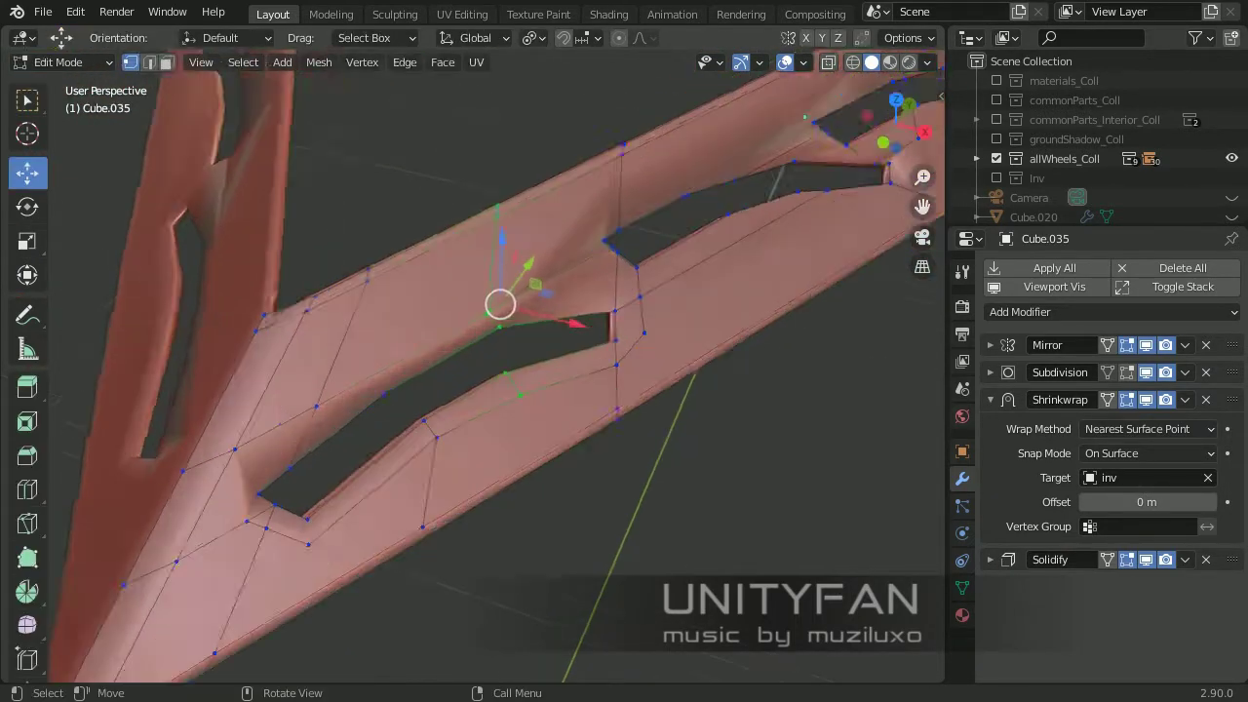
{"action": "mouse_move", "coordinate": [315, 483]}
{"action": "middle_mouse_down", "text": "shift"}
{"action": "mouse_move", "coordinate": [395, 497]}
{"action": "mouse_move", "coordinate": [413, 458]}
{"action": "middle_mouse_up", "text": "shift"}
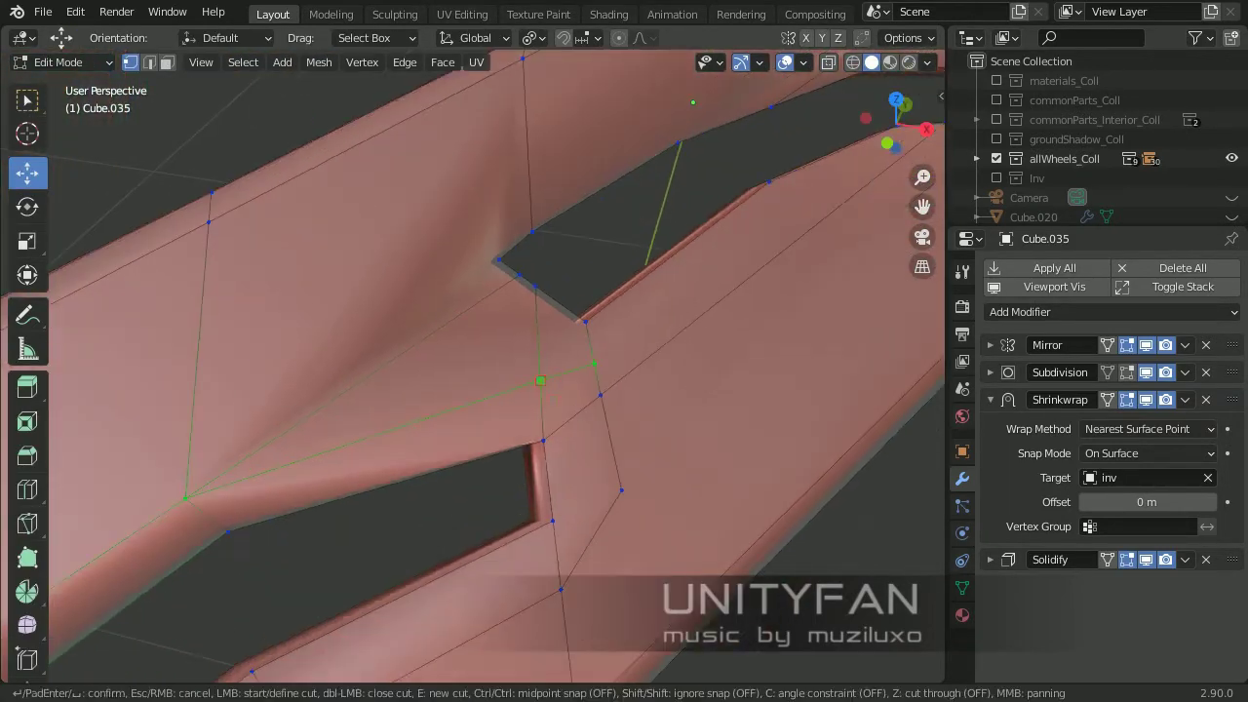
Finish a cut across the strip and merge the selected vertices
{"action": "key", "text": "Return"}
{"action": "key", "text": "KP_Decimal"}
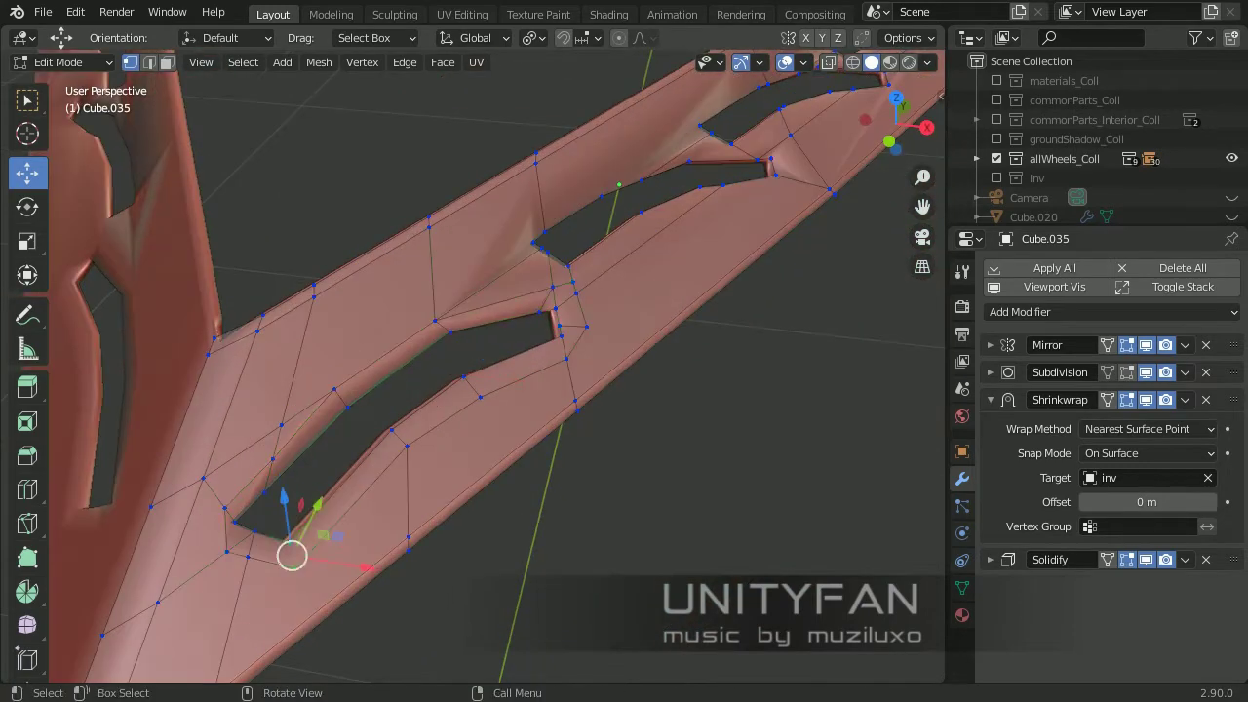
{"action": "middle_click_drag", "start_coordinate": [467, 390], "coordinate": [508, 296], "text": "shift"}
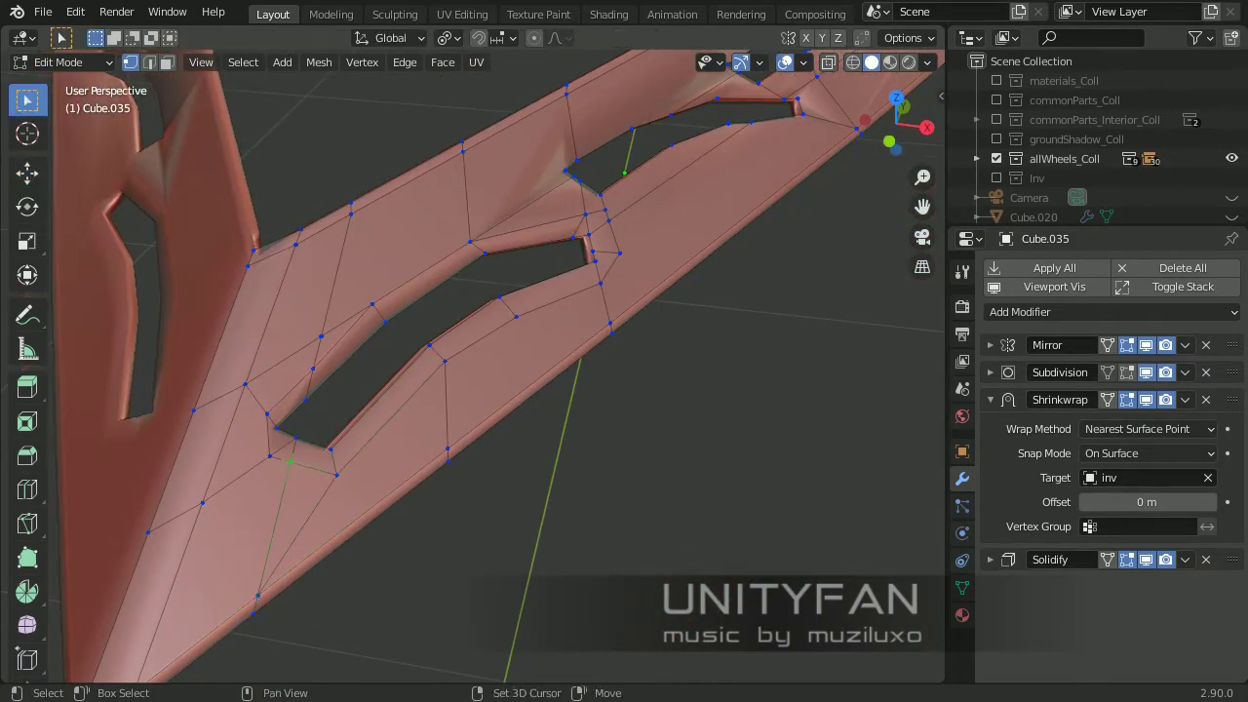
{"action": "key", "text": "m"}
{"action": "left_click", "coordinate": [217, 474]}
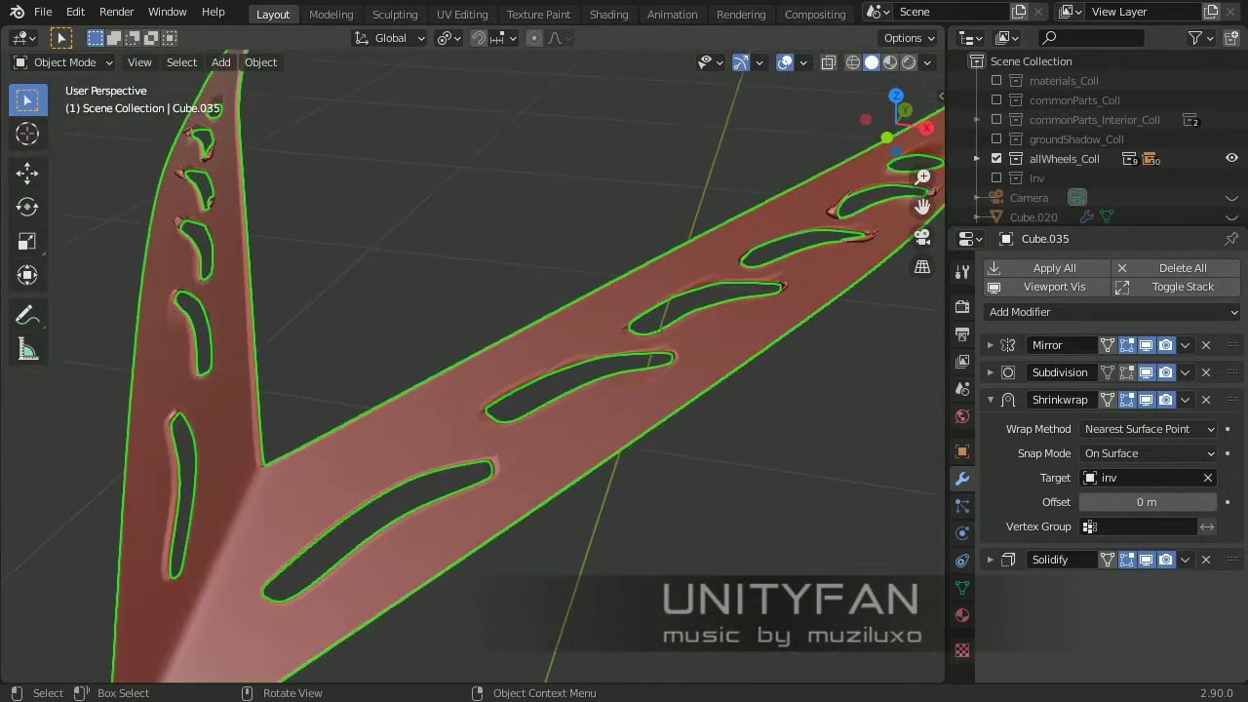
Merge stray vertices At Last and knife-cut near a slot corner
{"action": "key", "text": "Tab"}
{"action": "key", "text": "k"}
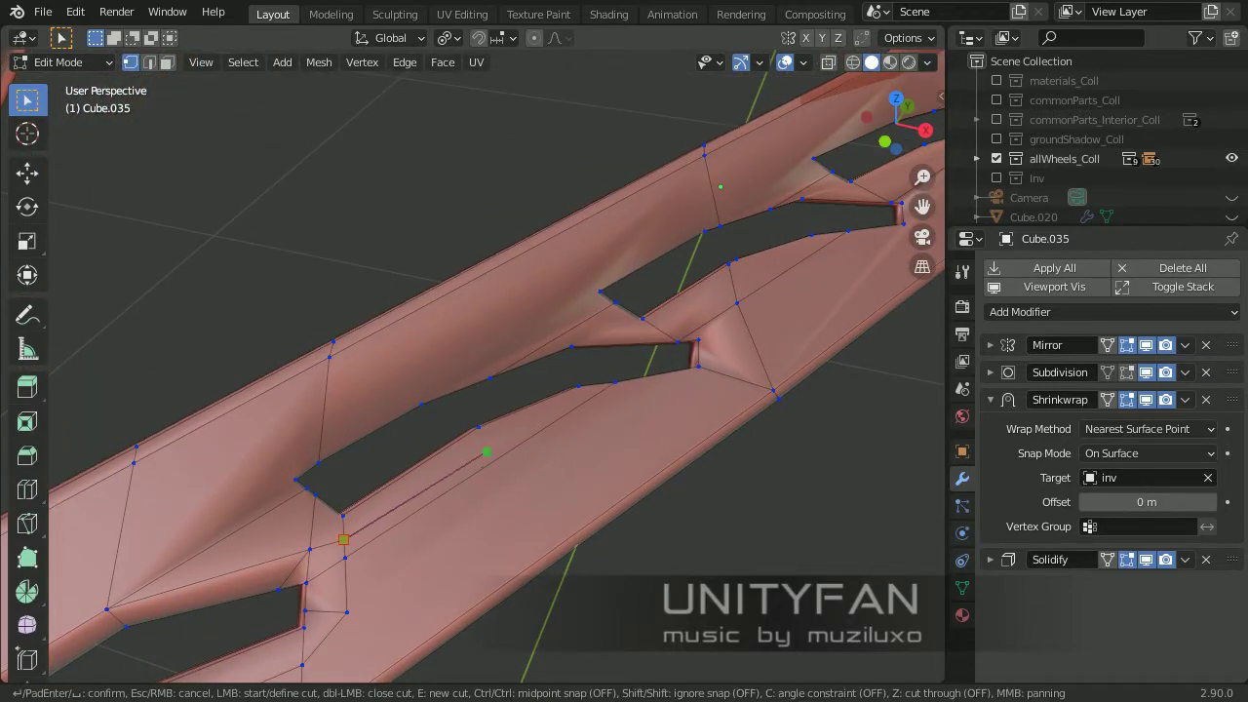
{"action": "key", "text": "m"}
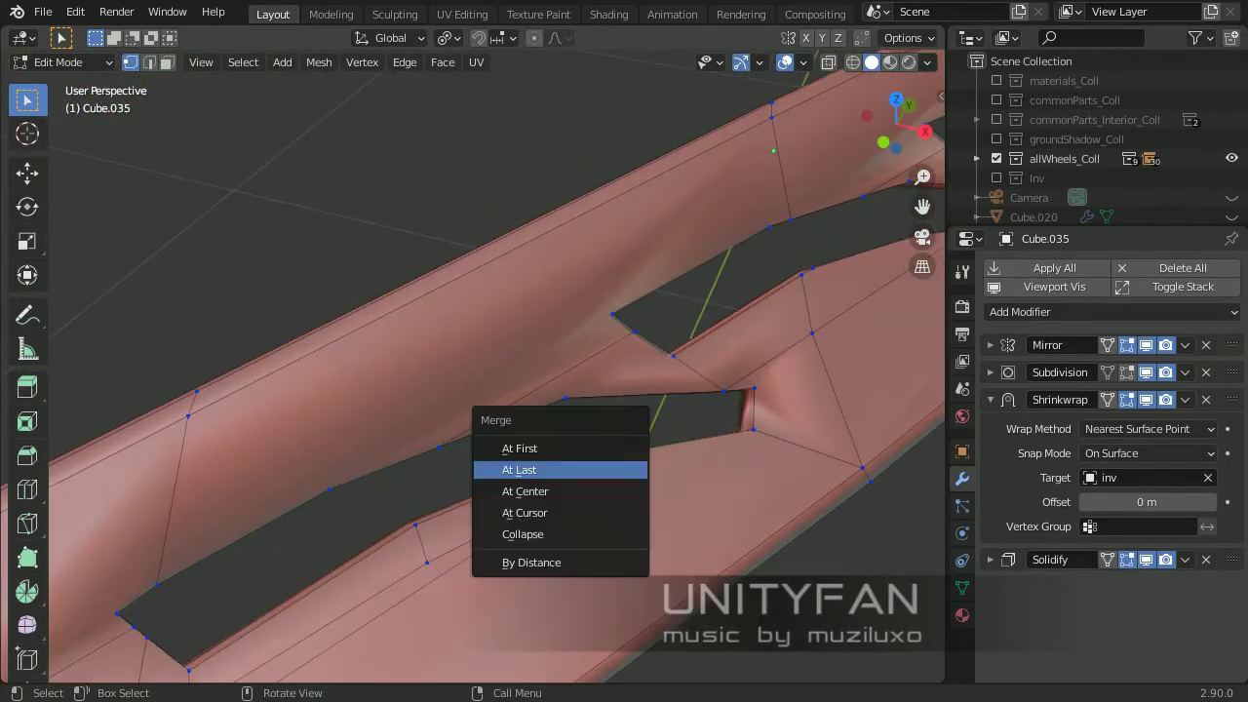
{"action": "left_click", "coordinate": [516, 468]}
{"action": "key", "text": "k"}
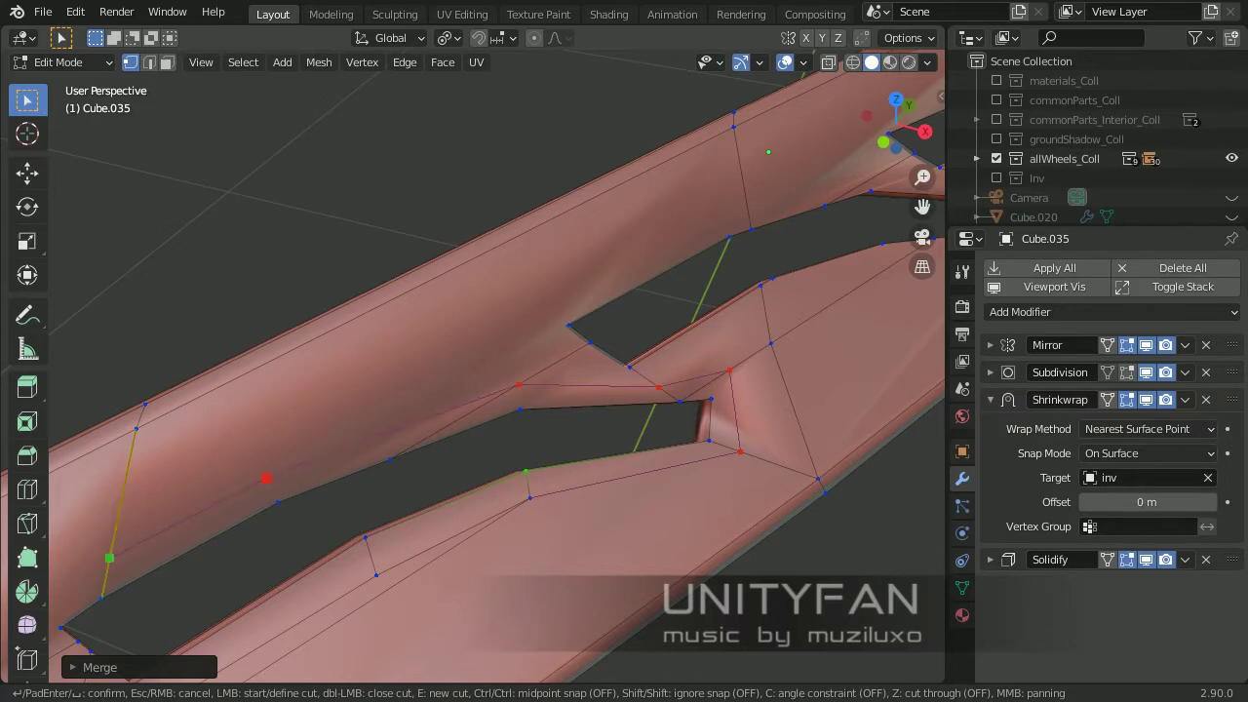
{"action": "key", "text": "Return"}
{"action": "key", "text": "Return"}
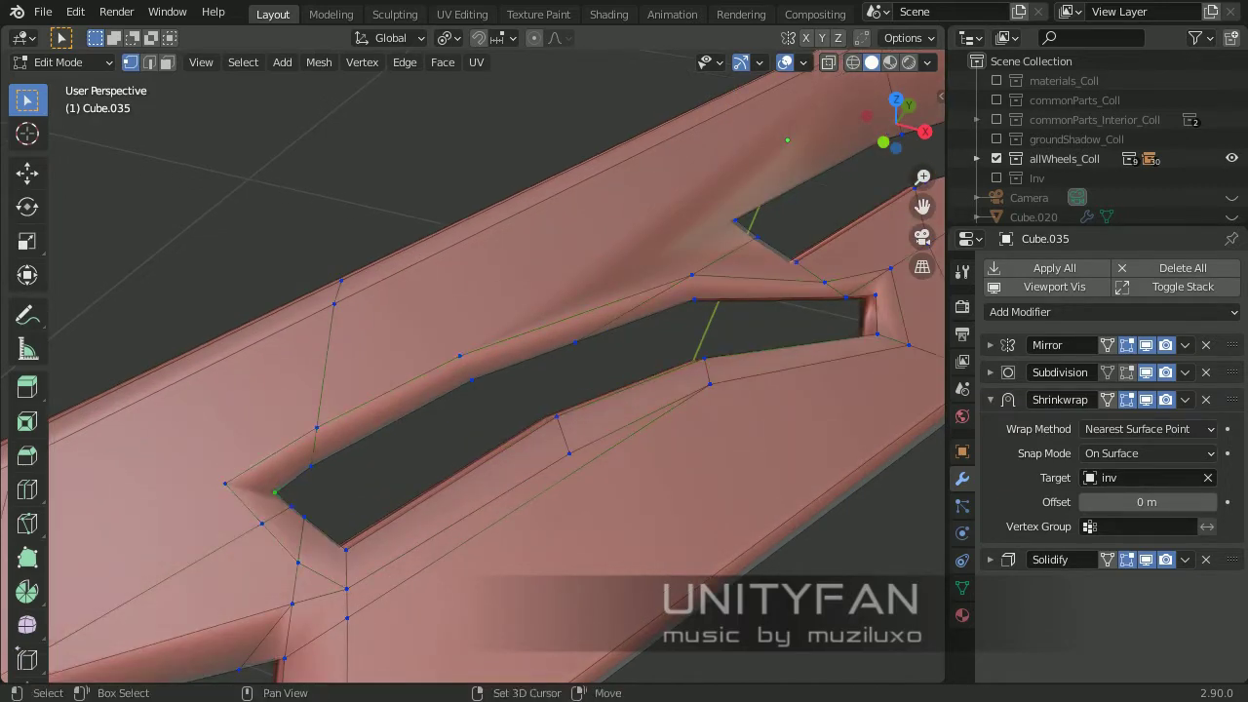
Knife-cut more edges around the slots, then view the smoothed grille in Object Mode
{"action": "mouse_move", "coordinate": [487, 390]}
{"action": "middle_mouse_down"}
{"action": "mouse_move", "coordinate": [546, 370]}
{"action": "mouse_move", "coordinate": [521, 441]}
{"action": "middle_mouse_up"}
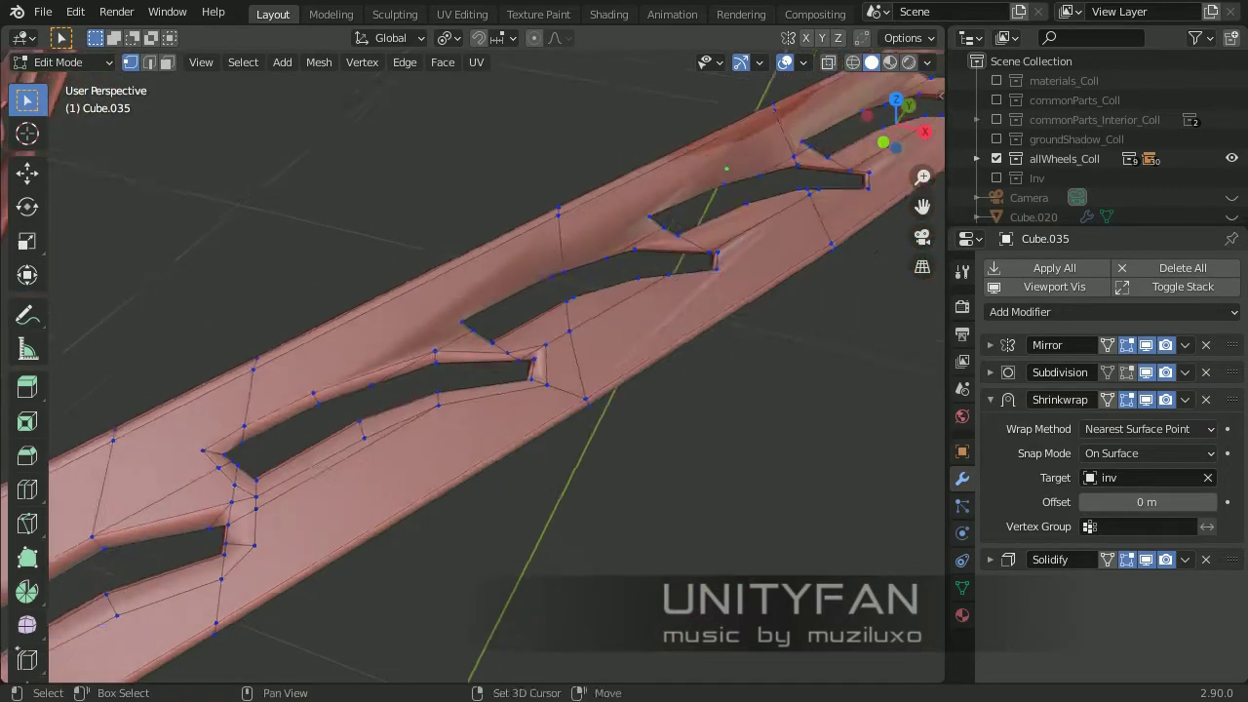
{"action": "key", "text": "k"}
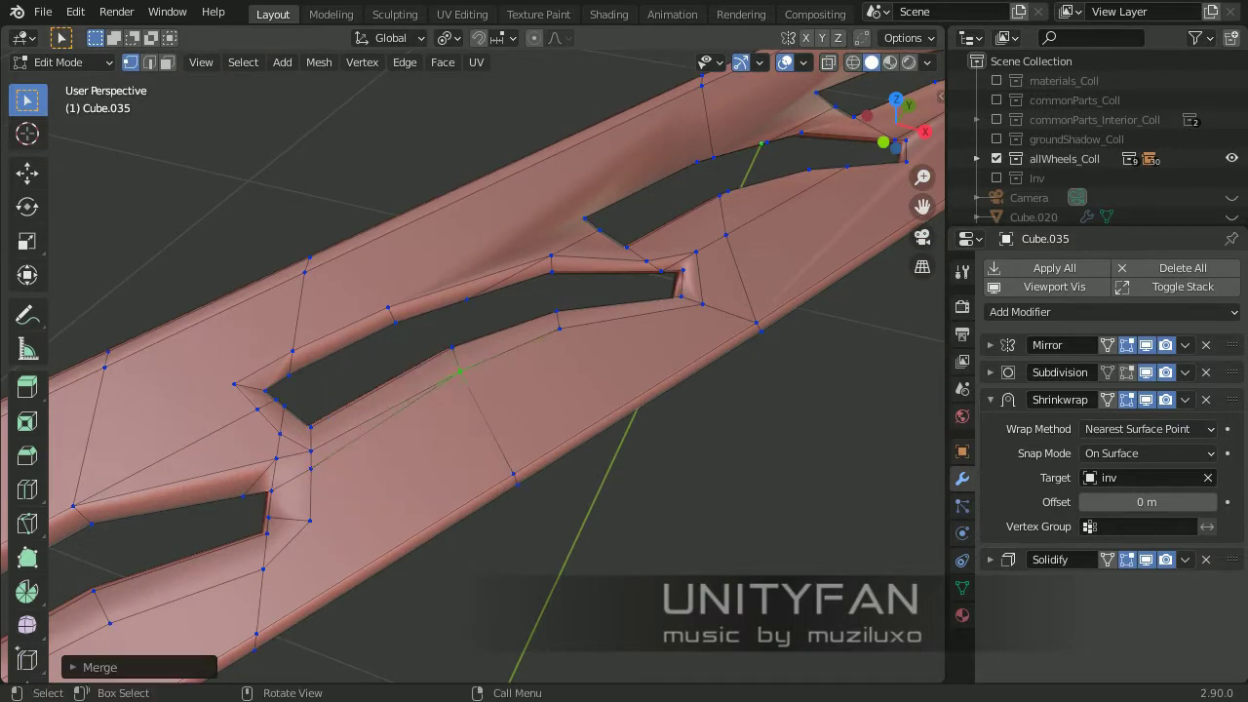
{"action": "middle_click_drag", "start_coordinate": [487, 390], "coordinate": [546, 351], "text": "shift"}
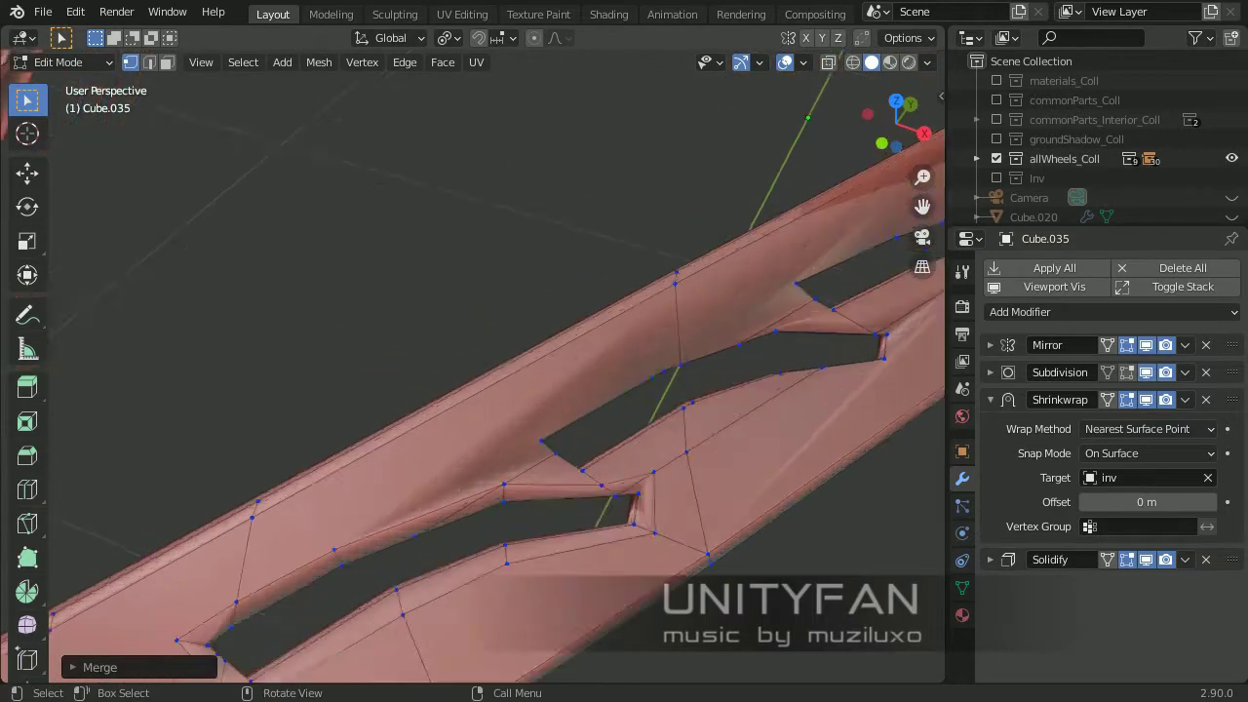
{"action": "scroll", "coordinate": [487, 390], "scroll_direction": "down", "scroll_amount": 3}
{"action": "scroll", "coordinate": [488, 389], "scroll_direction": "up", "scroll_amount": 3}
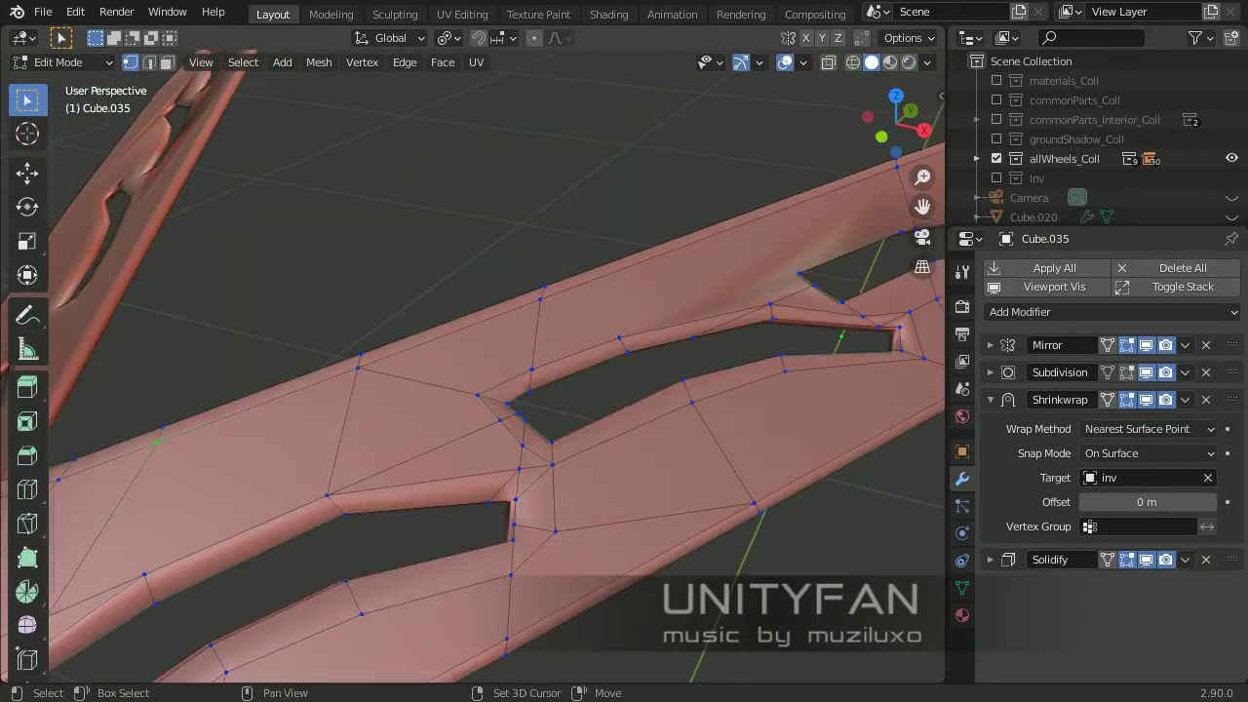
{"action": "scroll", "coordinate": [487, 390], "scroll_direction": "down", "scroll_amount": 3}
{"action": "key", "text": "Tab"}
{"action": "scroll", "coordinate": [488, 390], "scroll_direction": "up", "scroll_amount": 4}
Knife-cut new edges near the grille slot corners, checking the smoothed result between cuts
{"action": "middle_click_drag", "start_coordinate": [488, 389], "coordinate": [545, 370]}
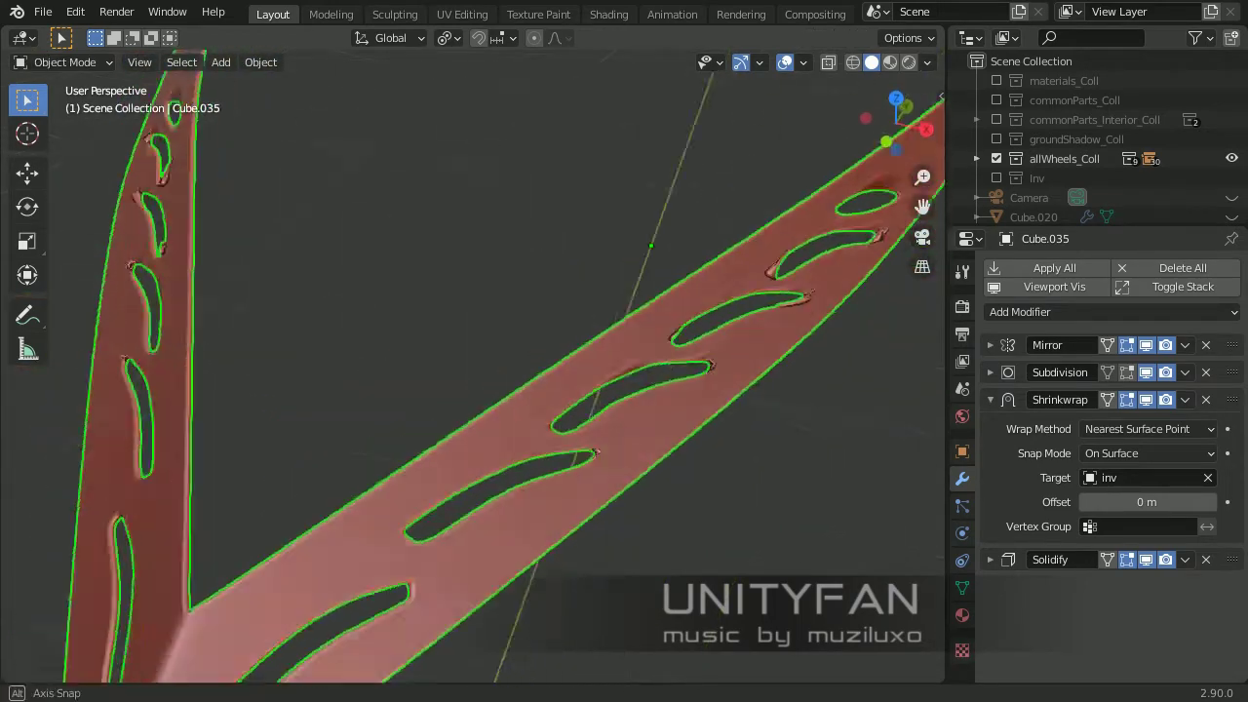
{"action": "scroll", "coordinate": [651, 245], "scroll_direction": "up", "scroll_amount": 3}
{"action": "key", "text": "Tab"}
{"action": "scroll", "coordinate": [651, 245], "scroll_direction": "up", "scroll_amount": 3}
{"action": "middle_click_drag", "start_coordinate": [651, 245], "coordinate": [714, 283]}
{"action": "key", "text": "k"}
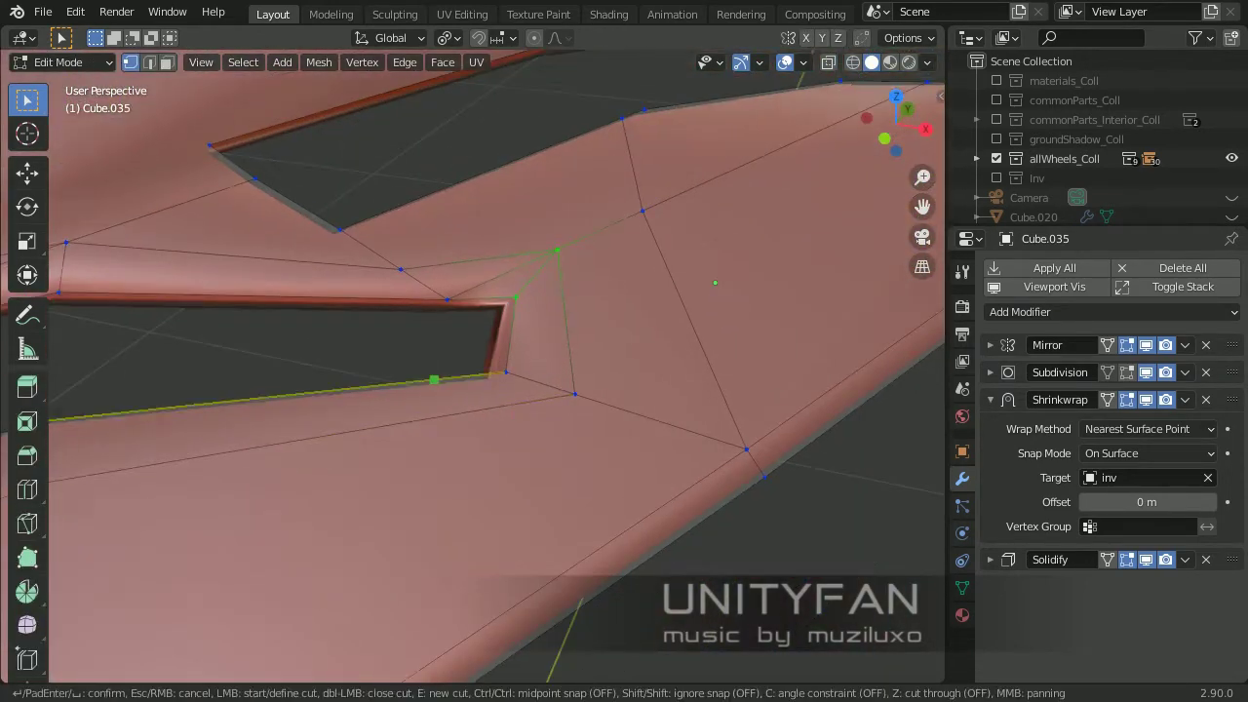
{"action": "scroll", "coordinate": [715, 282], "scroll_direction": "down", "scroll_amount": 2}
{"action": "middle_click_drag", "start_coordinate": [488, 389], "coordinate": [526, 370]}
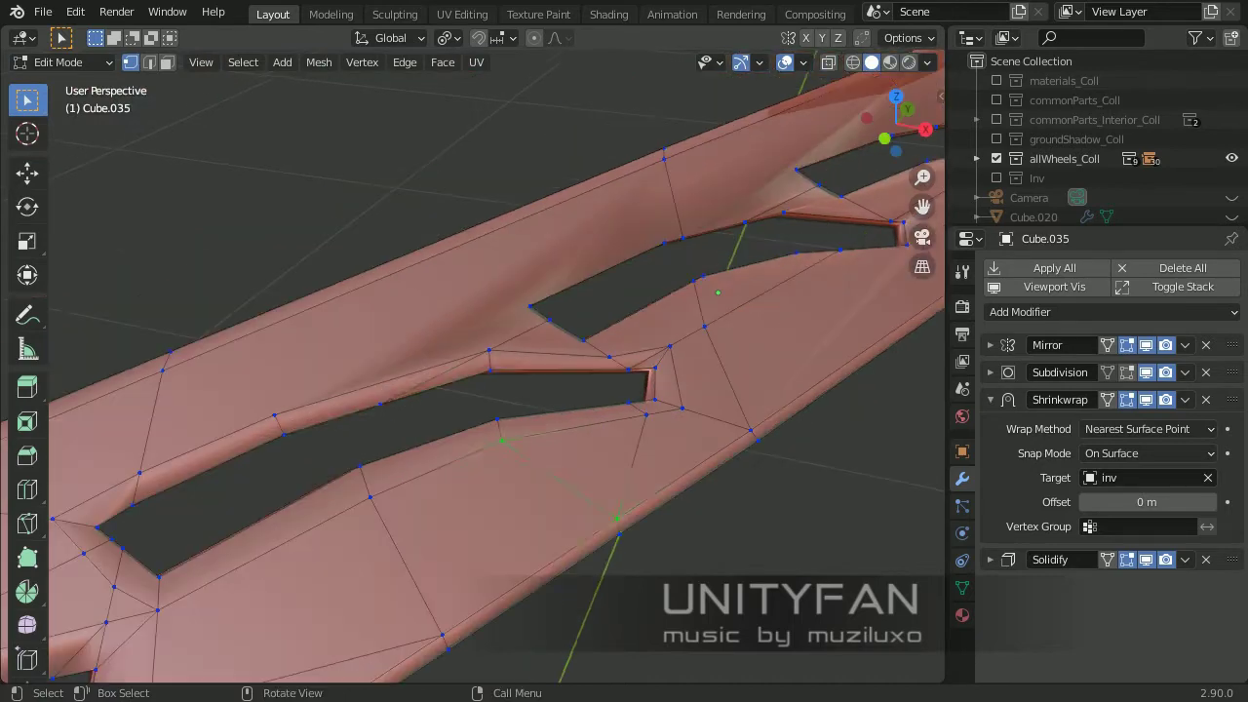
{"action": "key", "text": "Tab"}
{"action": "scroll", "coordinate": [487, 390], "scroll_direction": "down", "scroll_amount": 3}
{"action": "key", "text": "Tab"}
{"action": "scroll", "coordinate": [487, 390], "scroll_direction": "up", "scroll_amount": 3}
{"action": "scroll", "coordinate": [639, 624], "scroll_direction": "up", "scroll_amount": 2}
{"action": "key", "text": "k"}
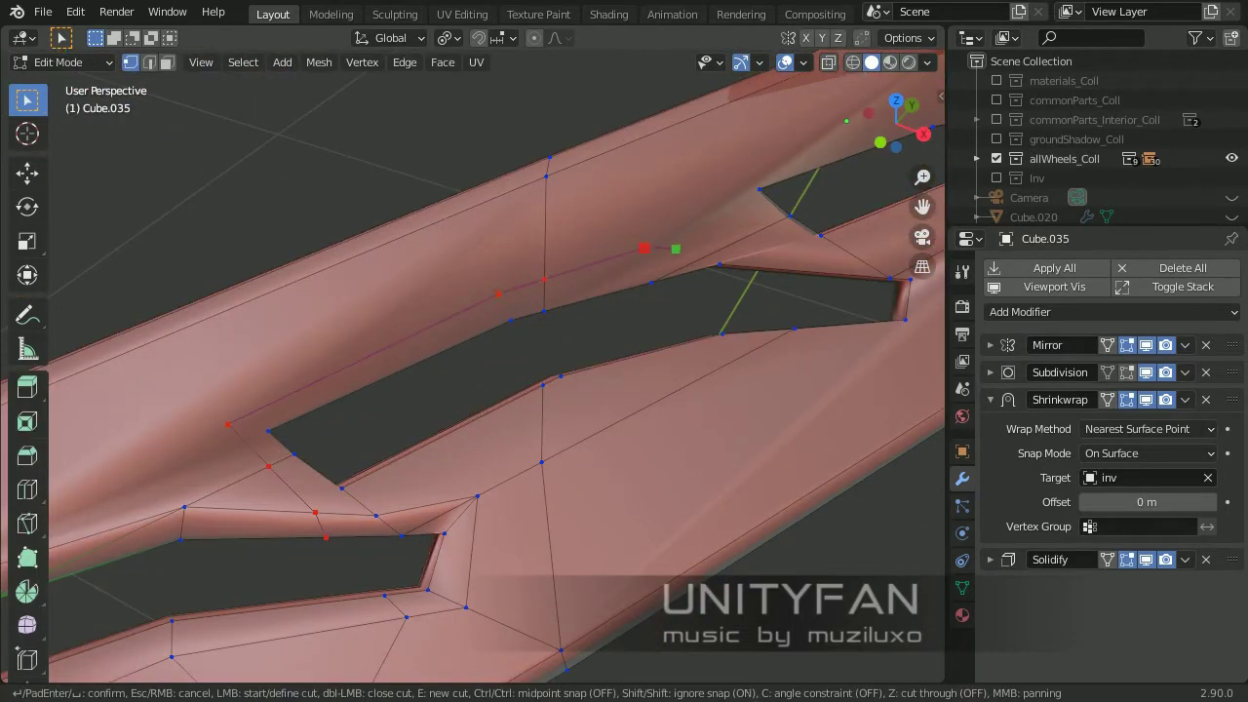
{"action": "middle_click_drag", "start_coordinate": [676, 249], "coordinate": [600, 290], "text": "shift"}
{"action": "key", "text": "Return"}
{"action": "scroll", "coordinate": [667, 286], "scroll_direction": "down", "scroll_amount": 2}
{"action": "scroll", "coordinate": [286, 478], "scroll_direction": "up", "scroll_amount": 2}
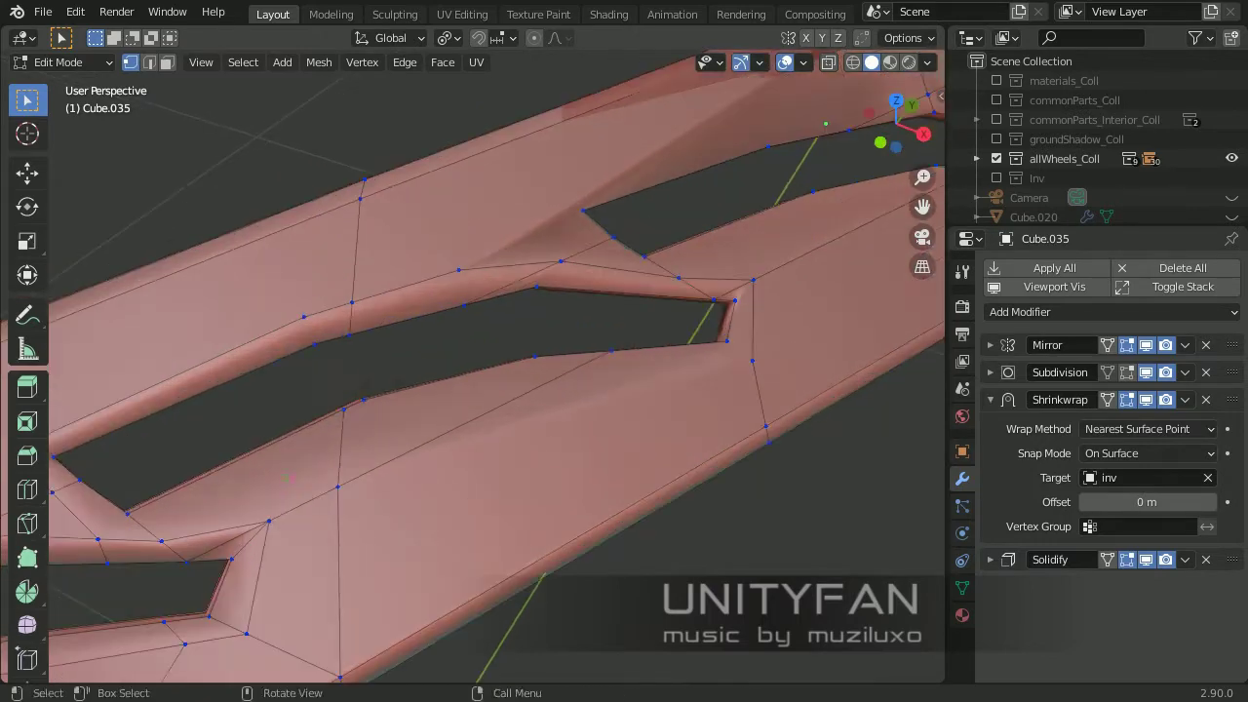
Switch to face select and knife-cut along the slot edge
{"action": "middle_click_drag", "start_coordinate": [751, 360], "coordinate": [936, 329], "text": "shift"}
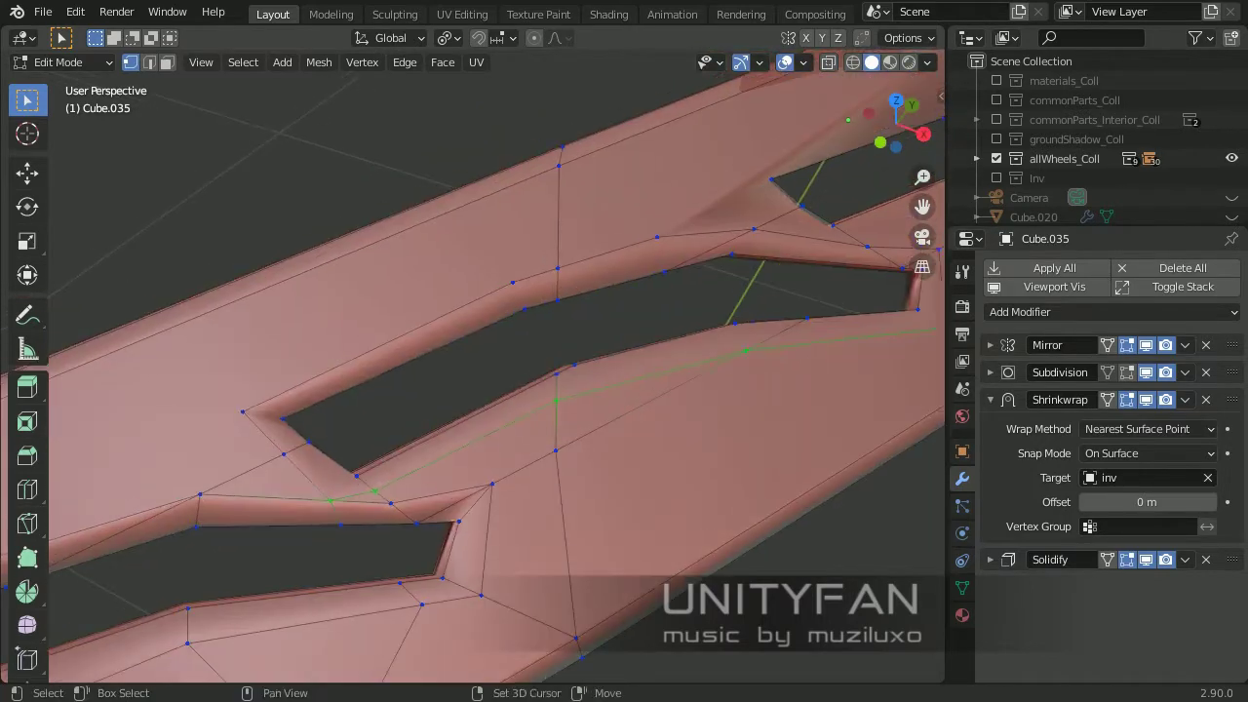
{"action": "middle_click_drag", "start_coordinate": [585, 390], "coordinate": [646, 405], "text": "shift"}
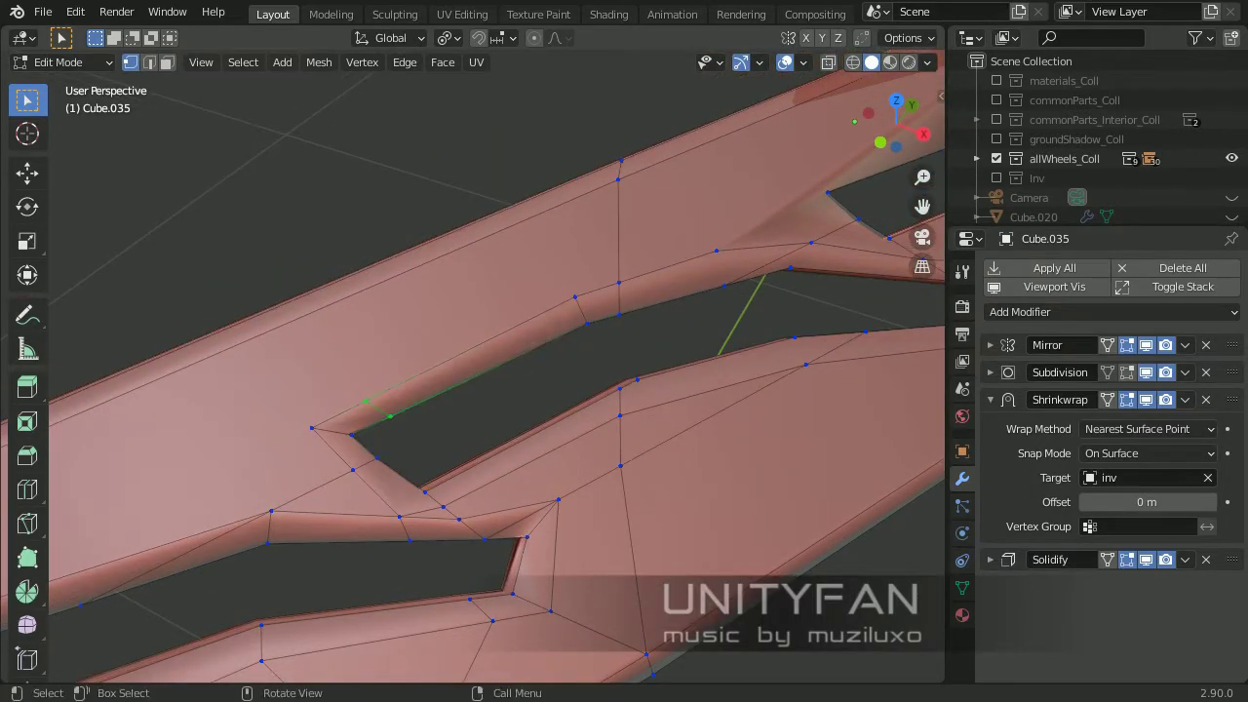
{"action": "scroll", "coordinate": [366, 400], "scroll_direction": "down", "scroll_amount": 3}
{"action": "scroll", "coordinate": [365, 405], "scroll_direction": "up", "scroll_amount": 3}
{"action": "scroll", "coordinate": [498, 380], "scroll_direction": "down", "scroll_amount": 3}
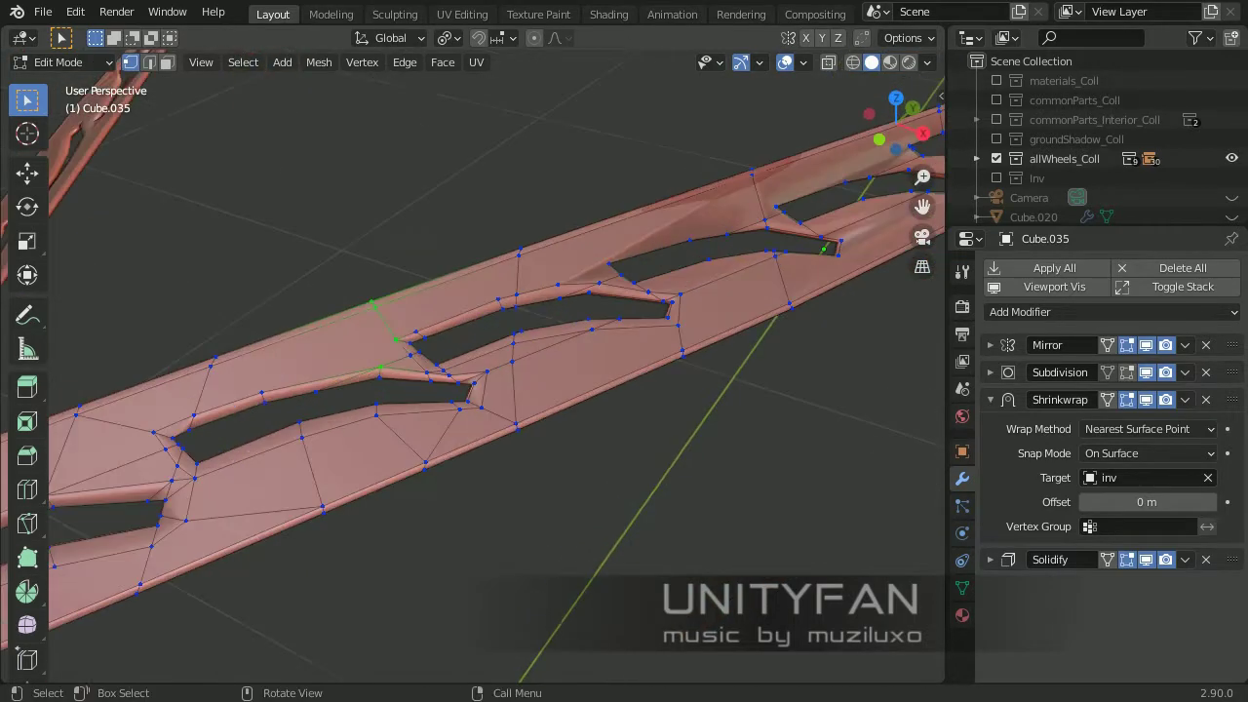
{"action": "scroll", "coordinate": [497, 380], "scroll_direction": "up", "scroll_amount": 2}
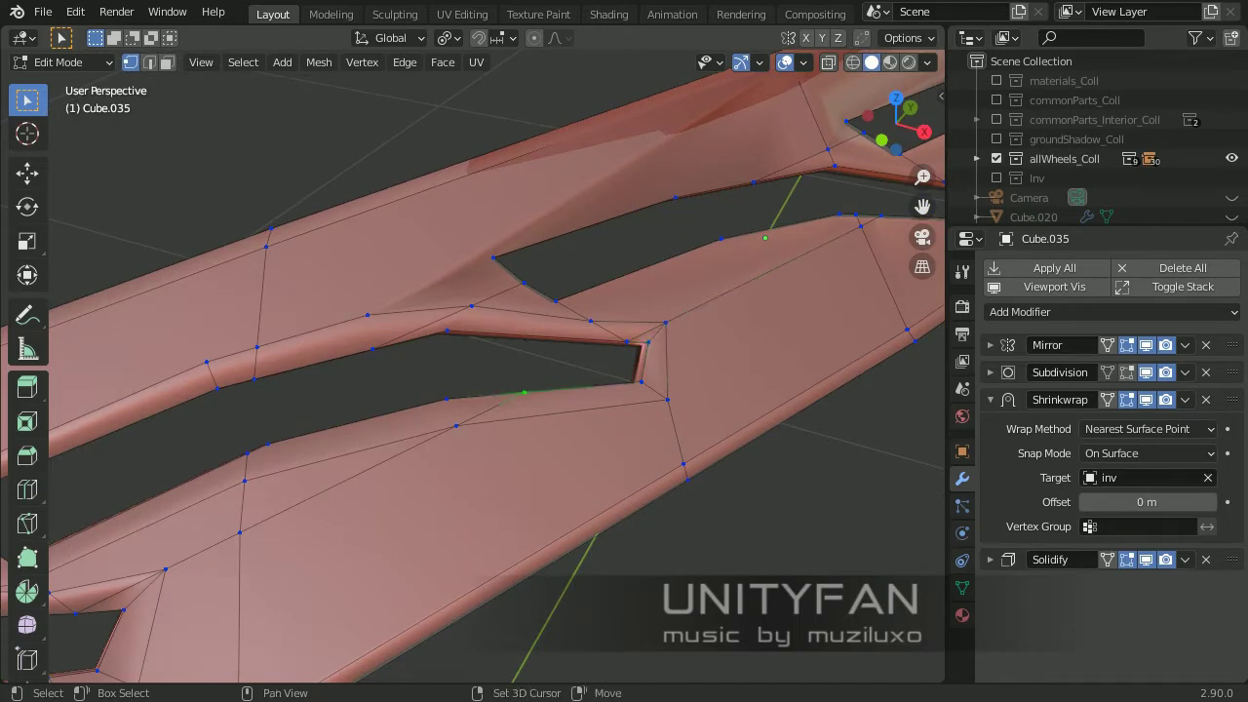
{"action": "middle_click_drag", "start_coordinate": [497, 371], "coordinate": [438, 429], "text": "shift"}
{"action": "scroll", "coordinate": [473, 370], "scroll_direction": "up", "scroll_amount": 1}
{"action": "key", "text": "3"}
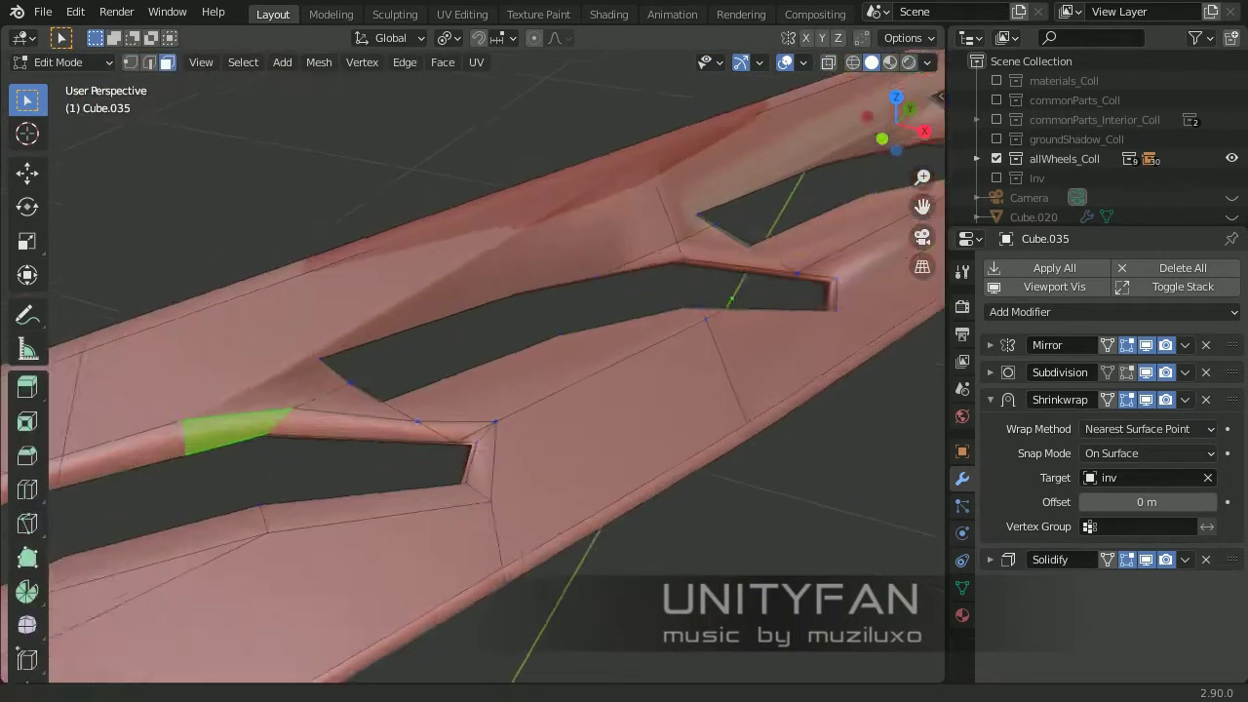
{"action": "left_click", "coordinate": [411, 501]}
{"action": "middle_click_drag", "start_coordinate": [411, 501], "coordinate": [240, 501], "text": "shift"}
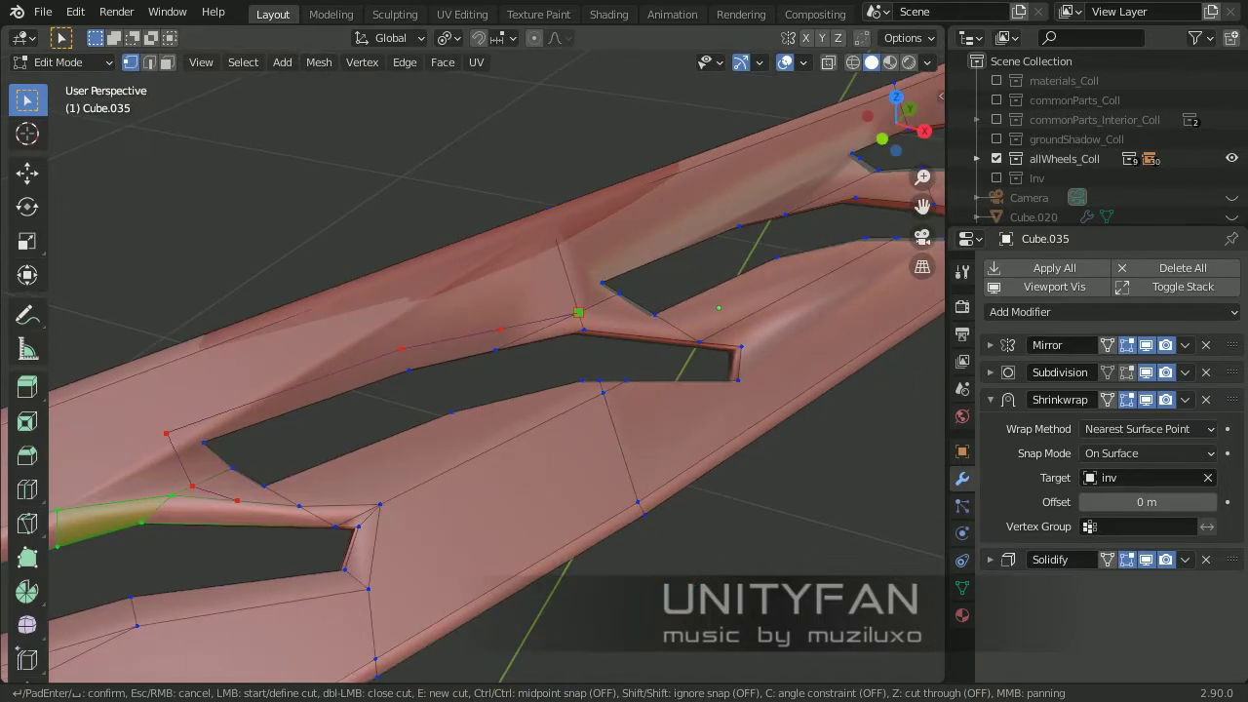
{"action": "key", "text": "Return"}
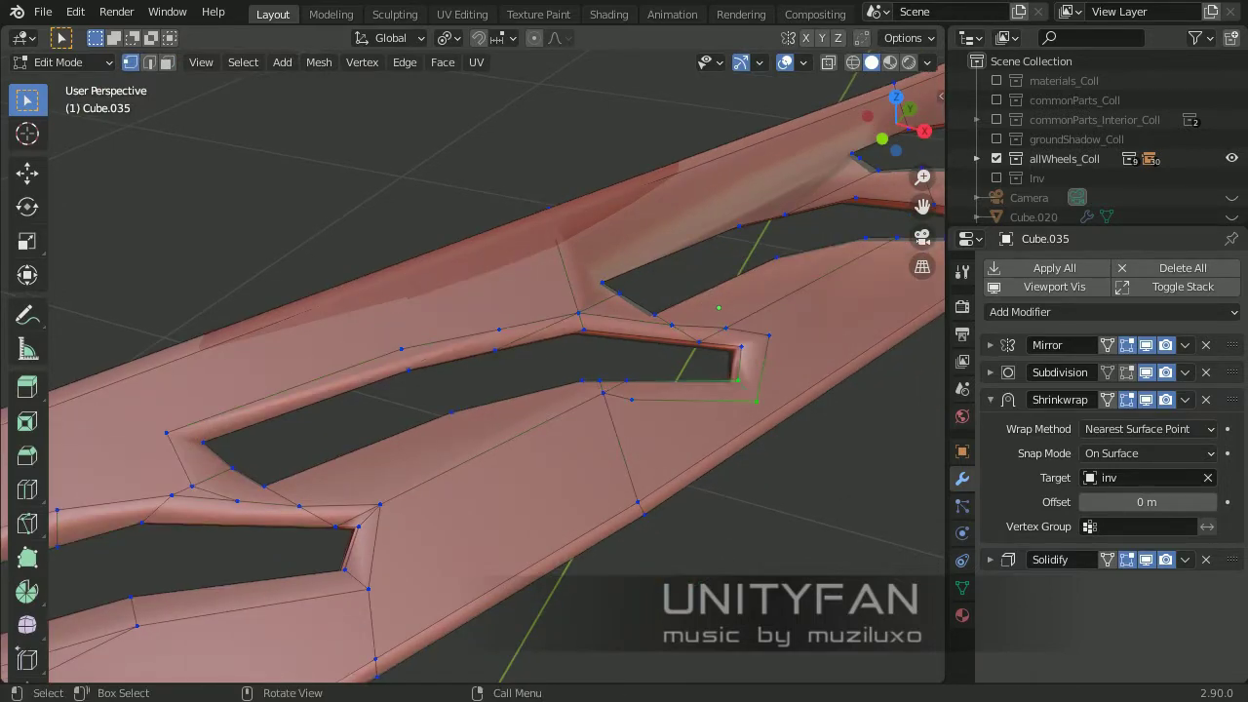
{"action": "middle_click_drag", "start_coordinate": [300, 505], "coordinate": [366, 491], "text": "shift"}
{"action": "key", "text": "k"}
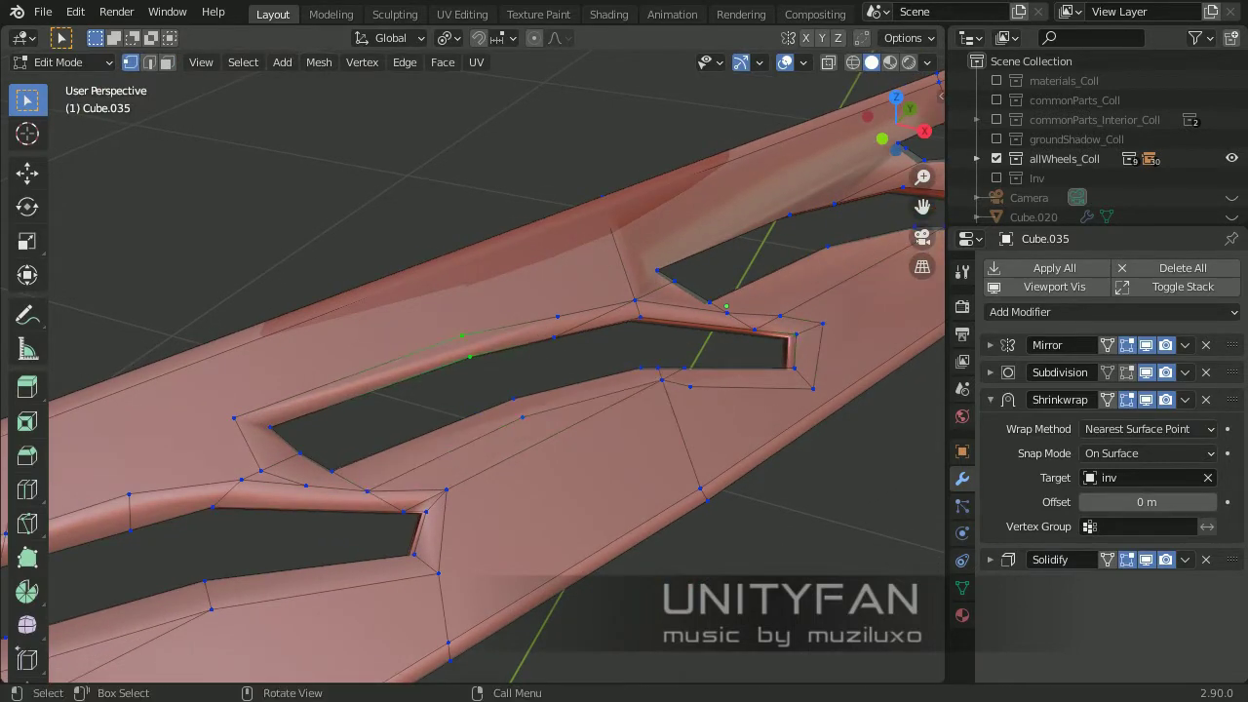
{"action": "scroll", "coordinate": [497, 381], "scroll_direction": "down", "scroll_amount": 2}
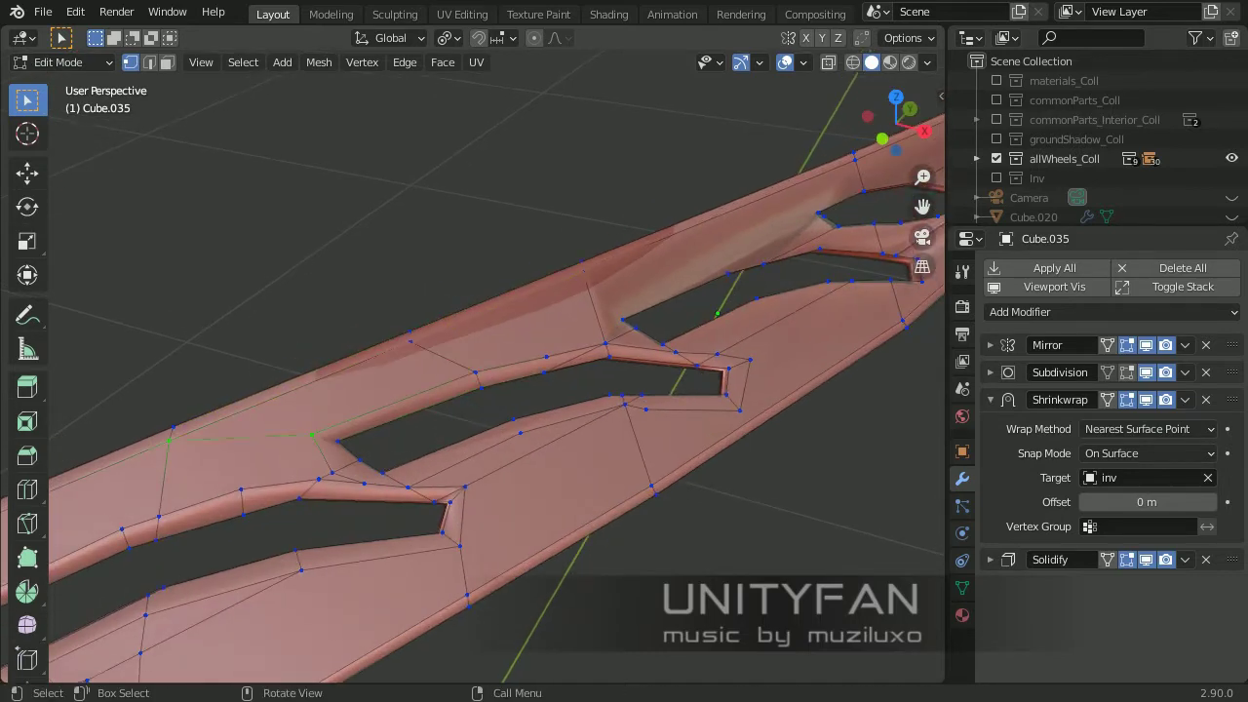
Preview the smoothed grille, then knife-cut across the next slots in the strip
{"action": "key", "text": "Tab"}
{"action": "key", "text": "Tab"}
{"action": "key", "text": "Tab"}
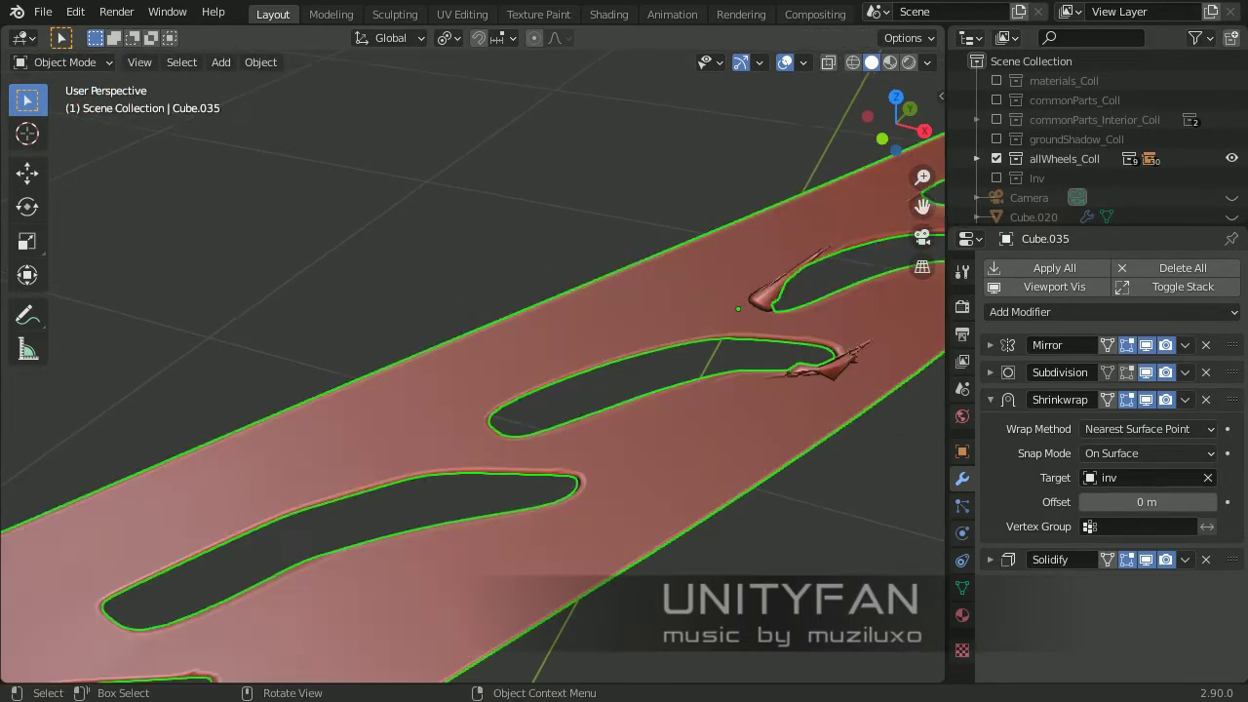
{"action": "key", "text": "Tab"}
{"action": "key", "text": "k"}
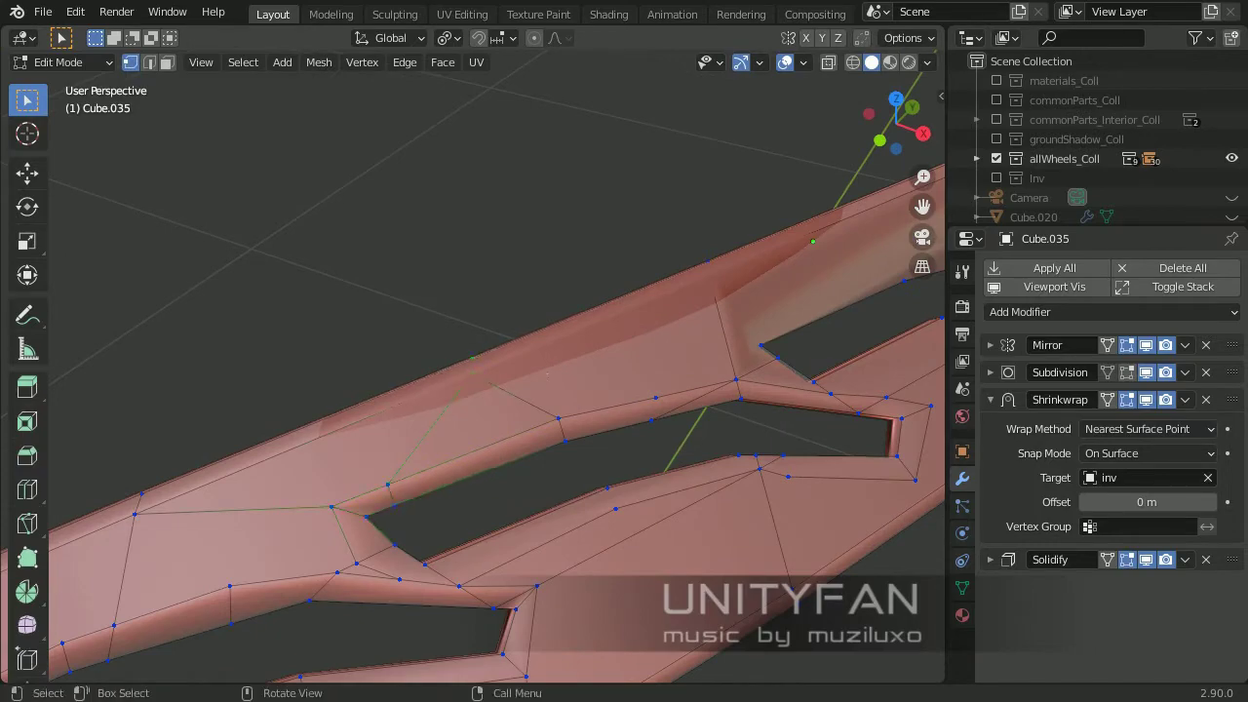
{"action": "mouse_move", "coordinate": [468, 390]}
{"action": "middle_mouse_down"}
{"action": "mouse_move", "coordinate": [507, 371]}
{"action": "mouse_move", "coordinate": [585, 409]}
{"action": "mouse_move", "coordinate": [624, 390]}
{"action": "mouse_move", "coordinate": [545, 371]}
{"action": "middle_mouse_up"}
{"action": "left_click", "coordinate": [27, 172]}
{"action": "key", "text": "Tab"}
{"action": "middle_click_drag", "start_coordinate": [468, 390], "coordinate": [507, 370]}
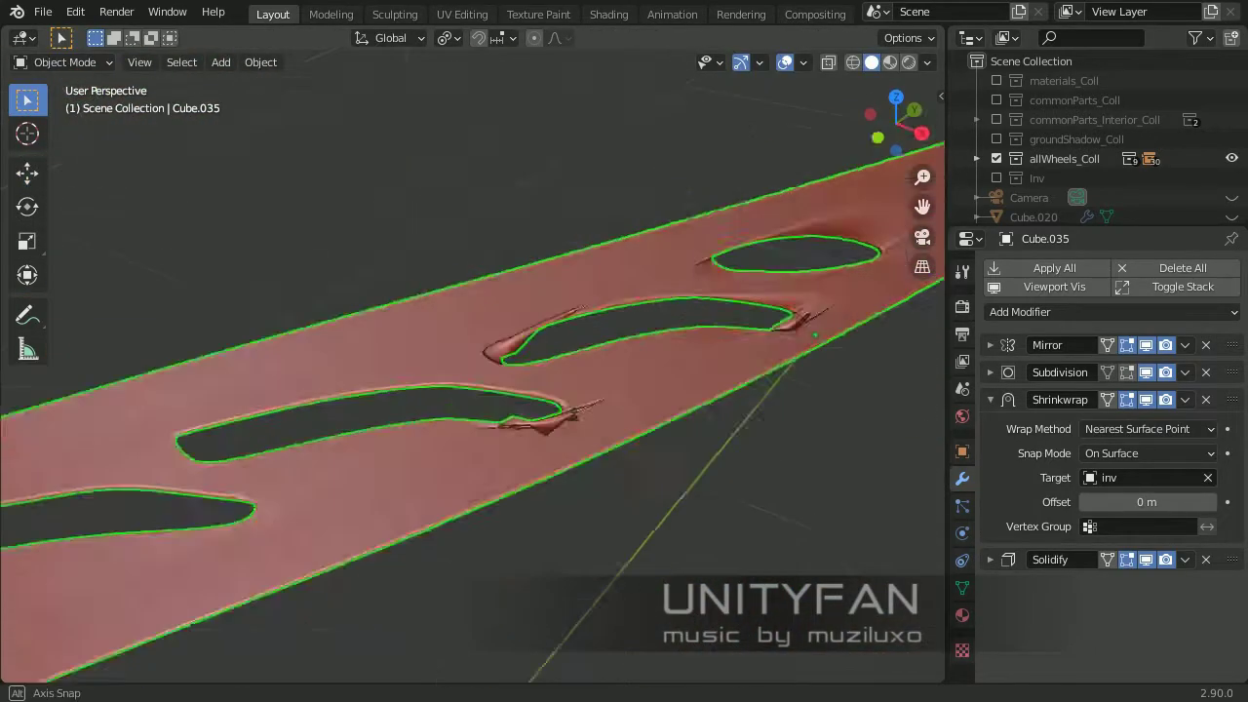
{"action": "key", "text": "Tab"}
{"action": "scroll", "coordinate": [468, 390], "scroll_direction": "down", "scroll_amount": 2}
{"action": "scroll", "coordinate": [596, 490], "scroll_direction": "up", "scroll_amount": 1}
{"action": "key", "text": "k"}
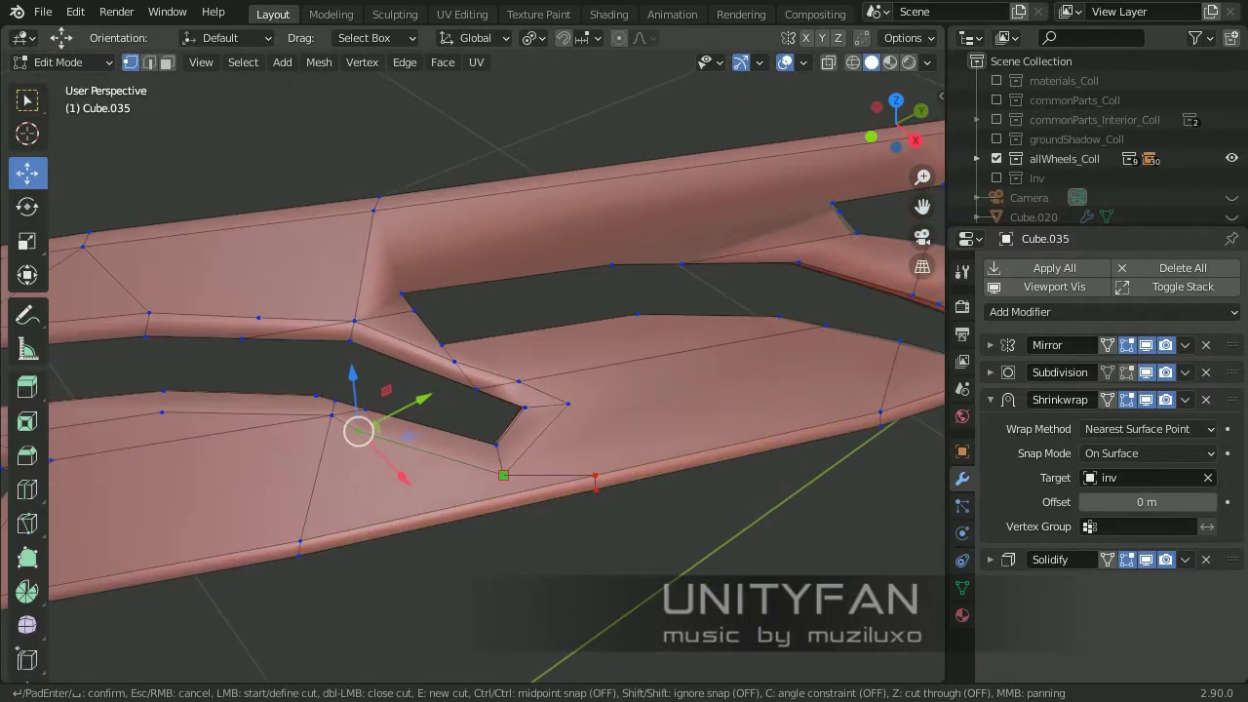
{"action": "key", "text": "Escape"}
{"action": "middle_click_drag", "start_coordinate": [595, 478], "coordinate": [507, 409]}
{"action": "middle_click_drag", "start_coordinate": [441, 419], "coordinate": [467, 390]}
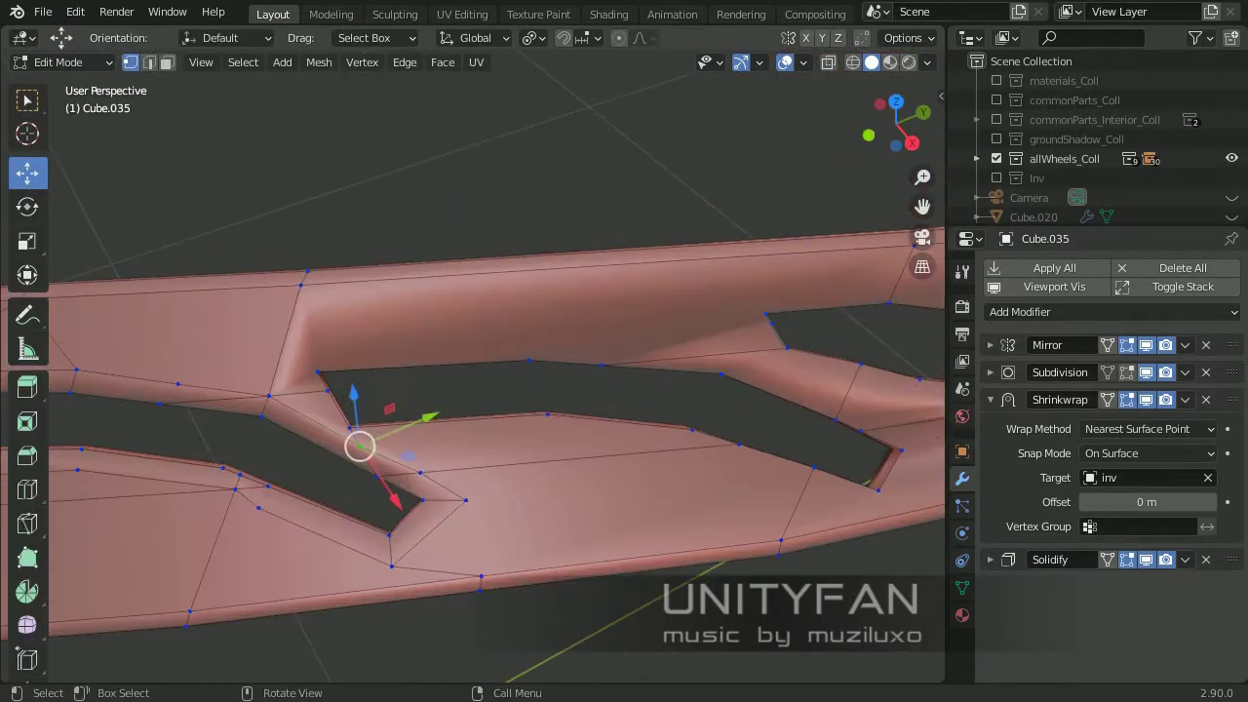
{"action": "mouse_move", "coordinate": [360, 445]}
{"action": "middle_mouse_down"}
{"action": "mouse_move", "coordinate": [189, 395]}
{"action": "mouse_move", "coordinate": [443, 318]}
{"action": "mouse_move", "coordinate": [705, 447]}
{"action": "middle_mouse_up"}
{"action": "key", "text": "Return"}
{"action": "scroll", "coordinate": [473, 379], "scroll_direction": "up", "scroll_amount": 1}
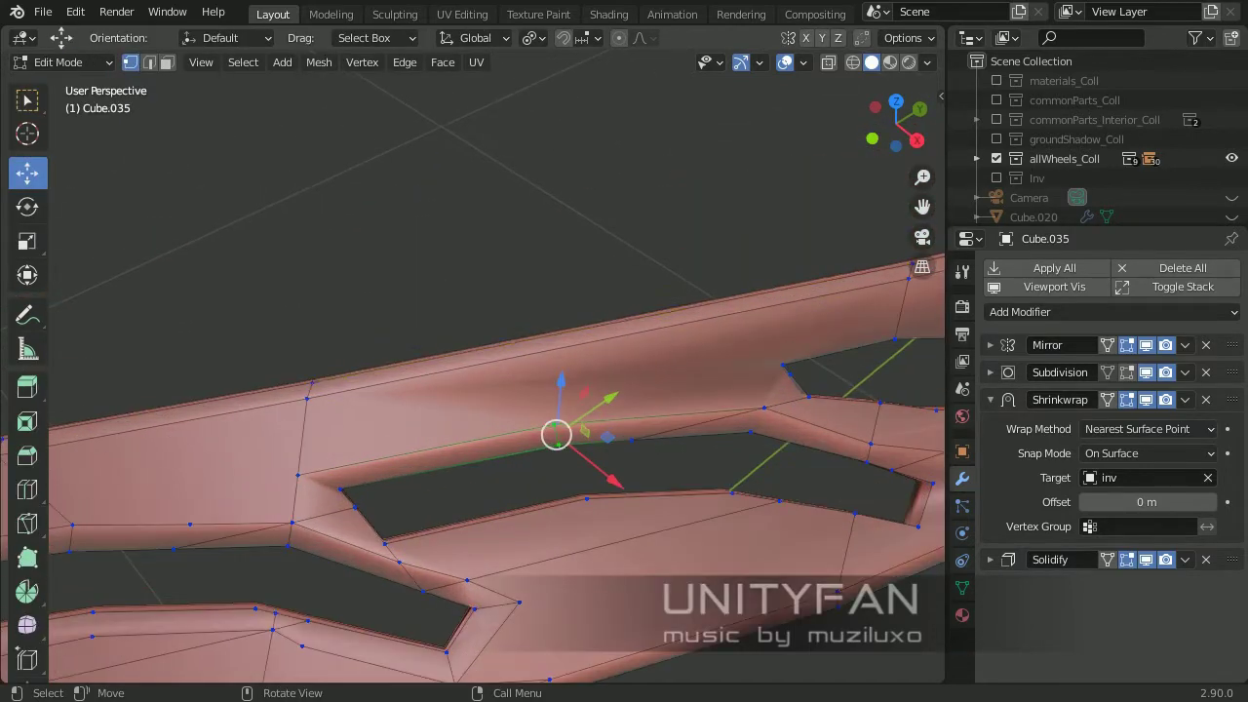
{"action": "key", "text": "Return"}
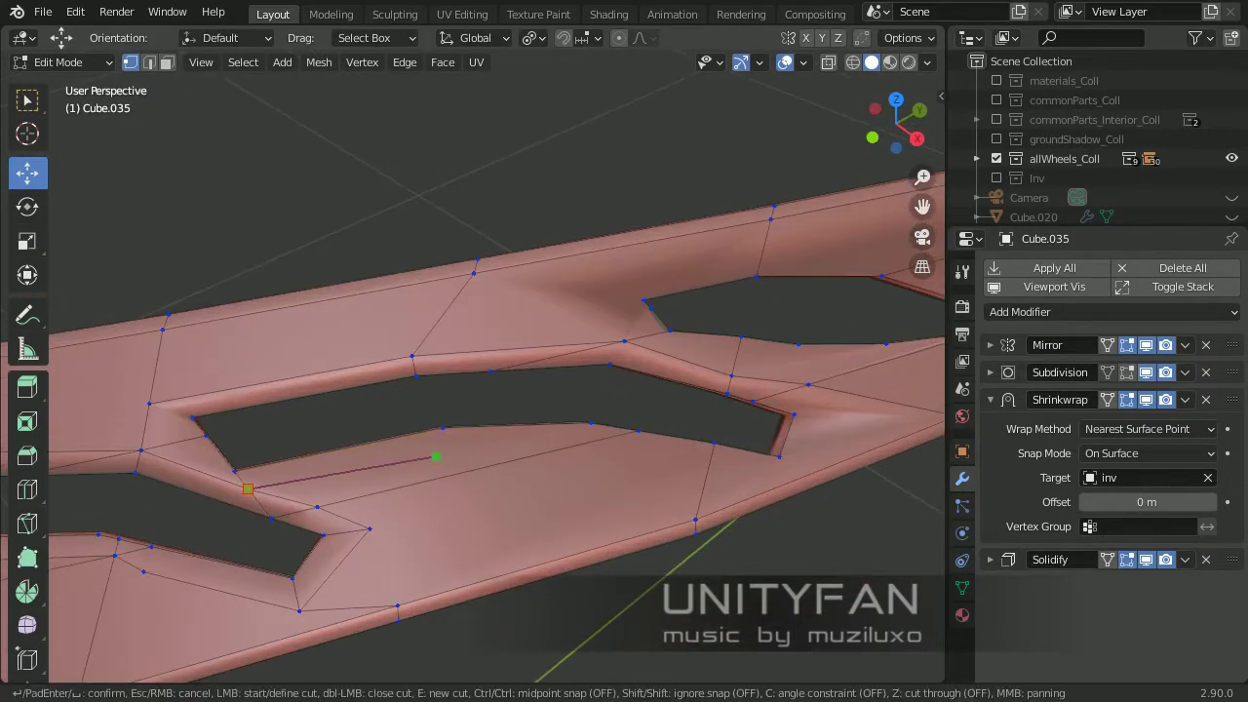
{"action": "middle_click_drag", "start_coordinate": [663, 449], "coordinate": [692, 495], "text": "shift"}
{"action": "key", "text": "Return"}
{"action": "middle_click_drag", "start_coordinate": [487, 479], "coordinate": [404, 481], "text": "shift"}
{"action": "key", "text": "k"}
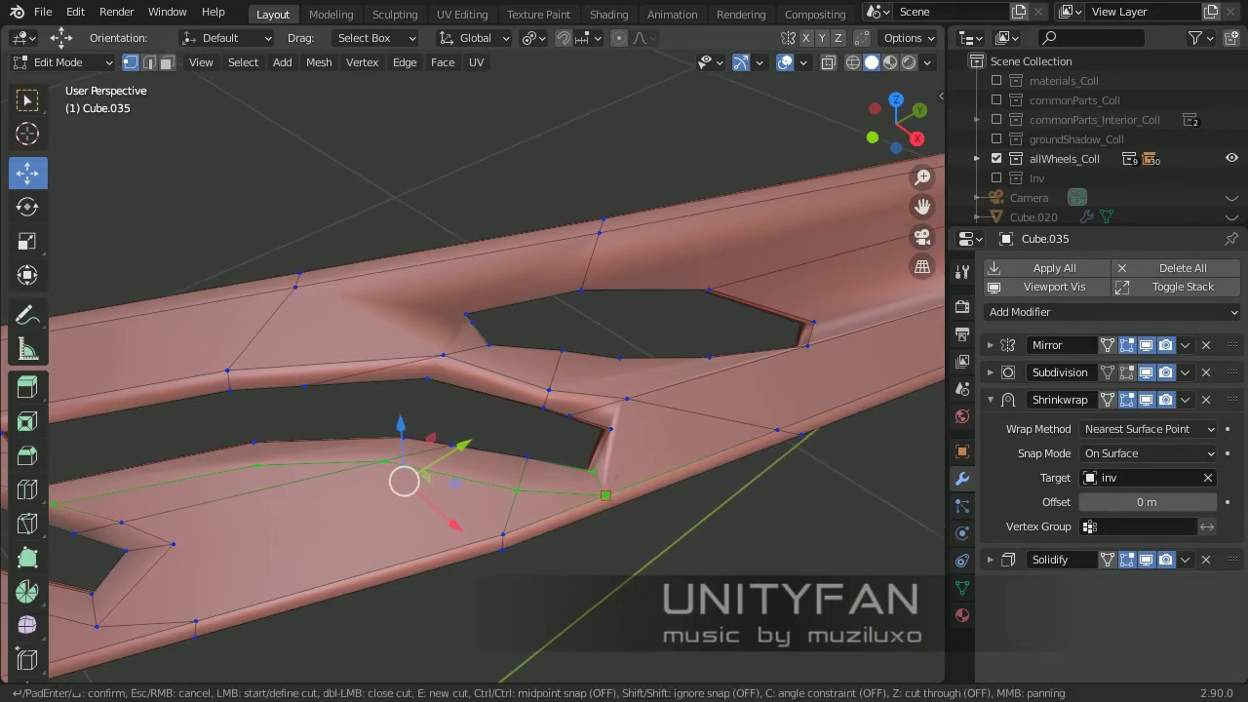
{"action": "middle_click_drag", "start_coordinate": [472, 390], "coordinate": [553, 385], "text": "shift"}
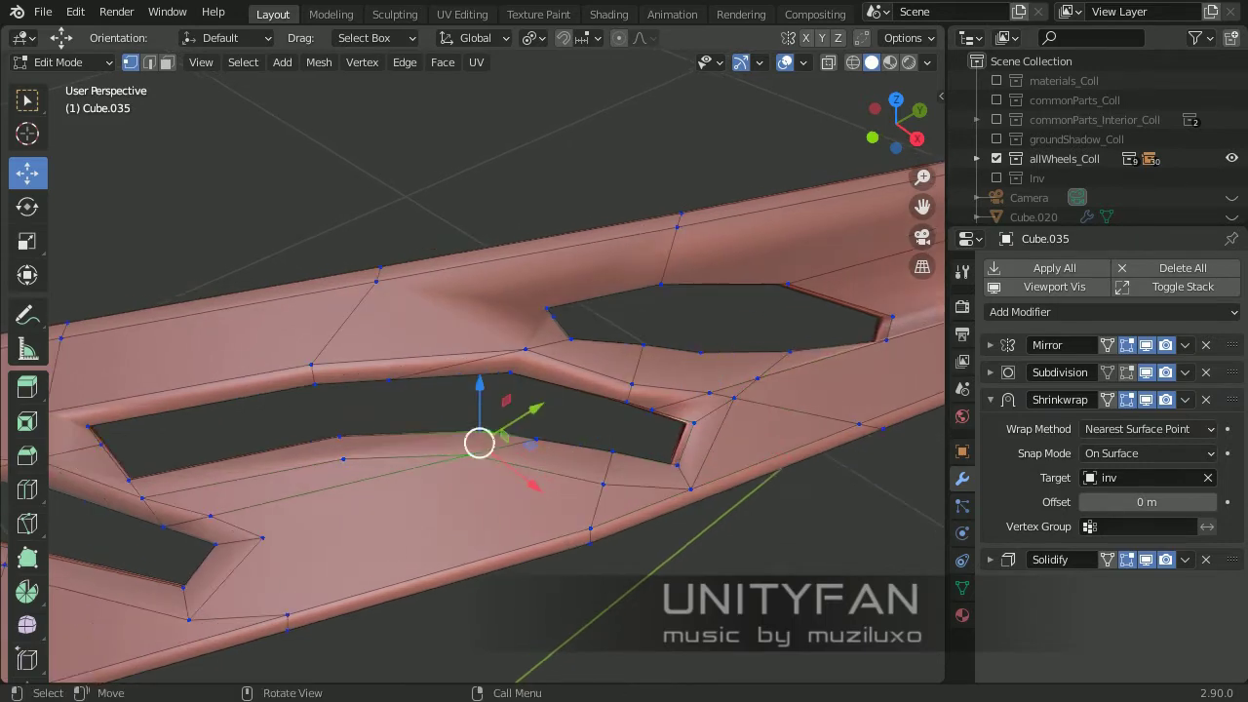
Merge the selected slot-corner vertices at the last selected vertex
{"action": "key", "text": "m"}
{"action": "scroll", "coordinate": [468, 390], "scroll_direction": "up", "scroll_amount": 3}
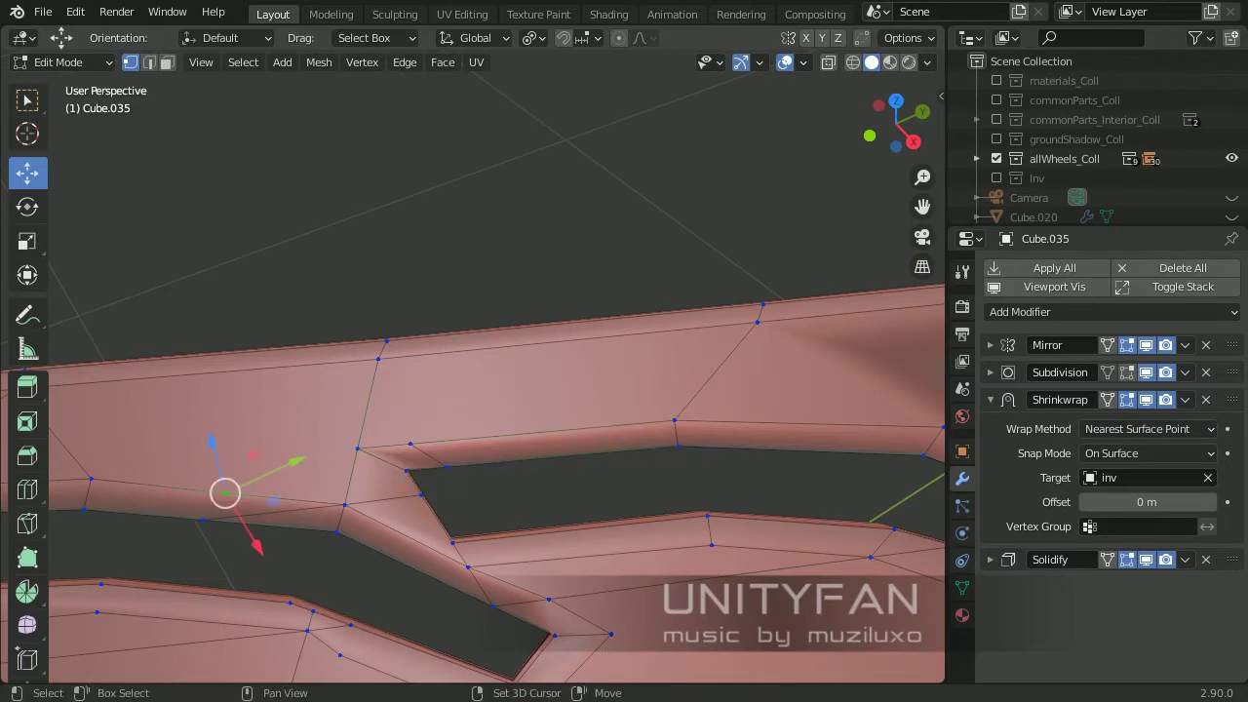
{"action": "key", "text": "m"}
{"action": "left_click", "coordinate": [251, 529]}
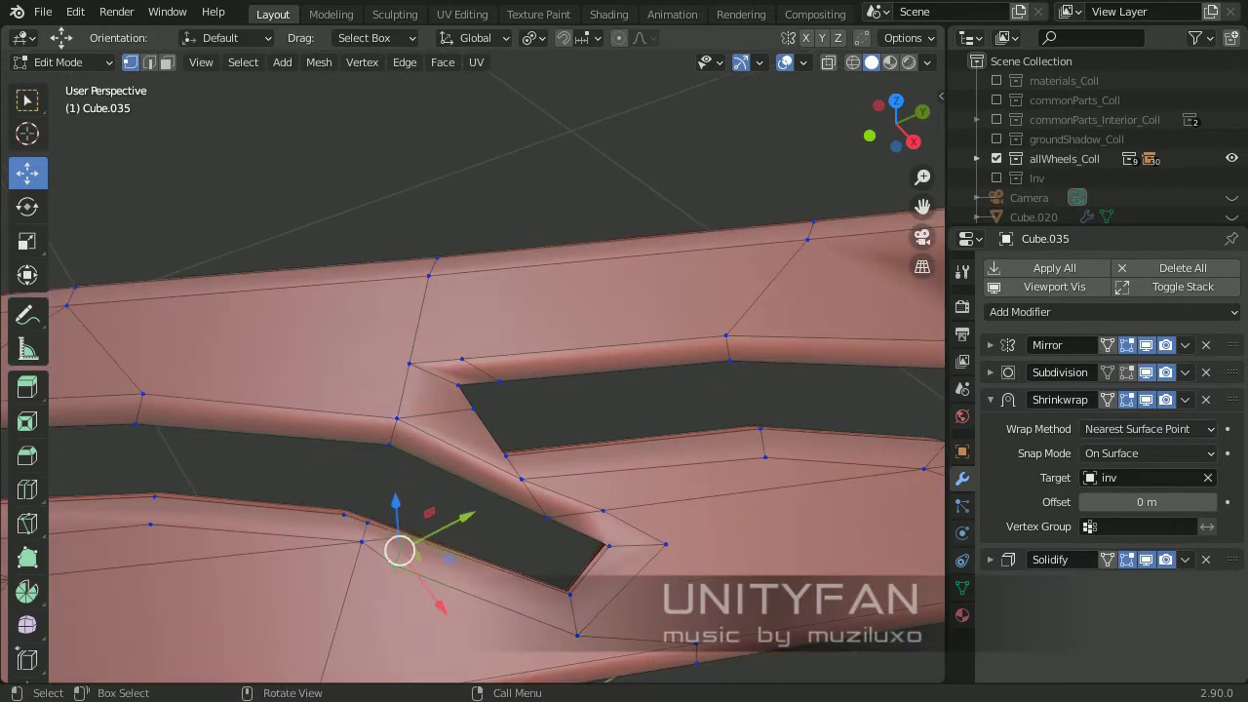
Dissolve the stray slot edges and preview the rounded slots in object mode
{"action": "mouse_move", "coordinate": [468, 390]}
{"action": "middle_mouse_down", "text": "shift"}
{"action": "mouse_move", "coordinate": [397, 325]}
{"action": "mouse_move", "coordinate": [288, 292]}
{"action": "middle_mouse_up", "text": "shift"}
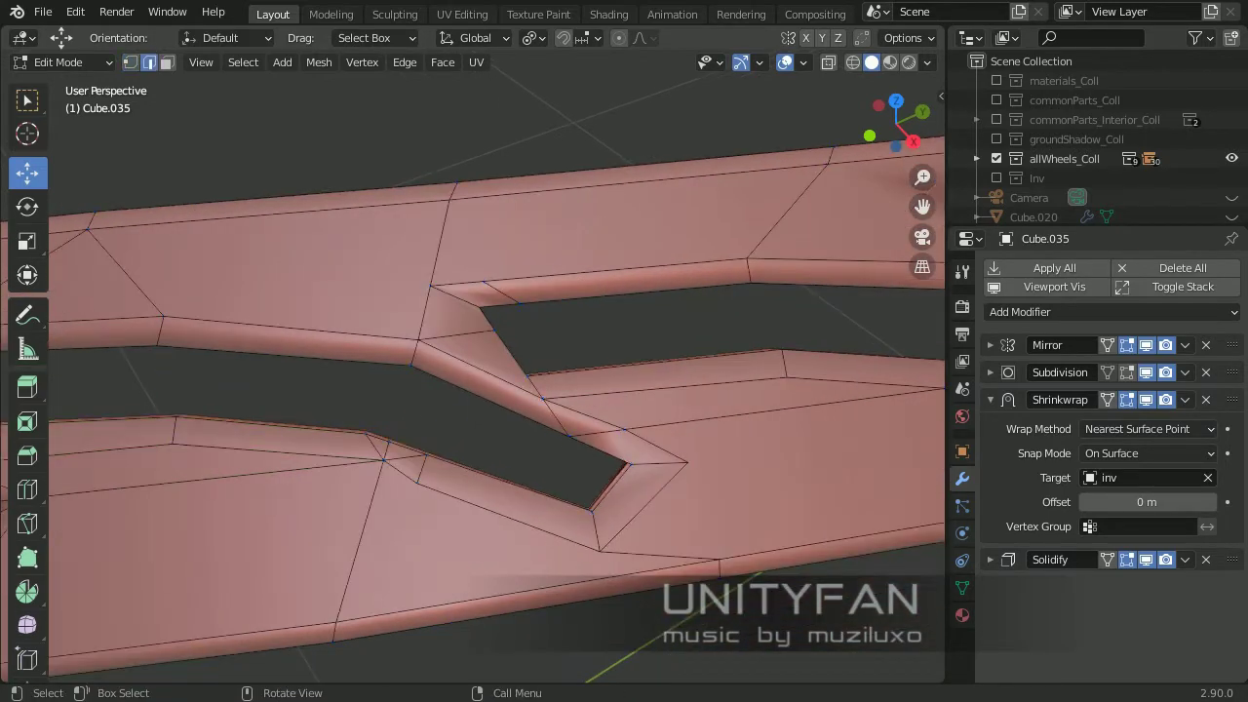
{"action": "key", "text": "x"}
{"action": "left_click", "coordinate": [322, 558]}
{"action": "middle_click_drag", "start_coordinate": [322, 558], "coordinate": [244, 468]}
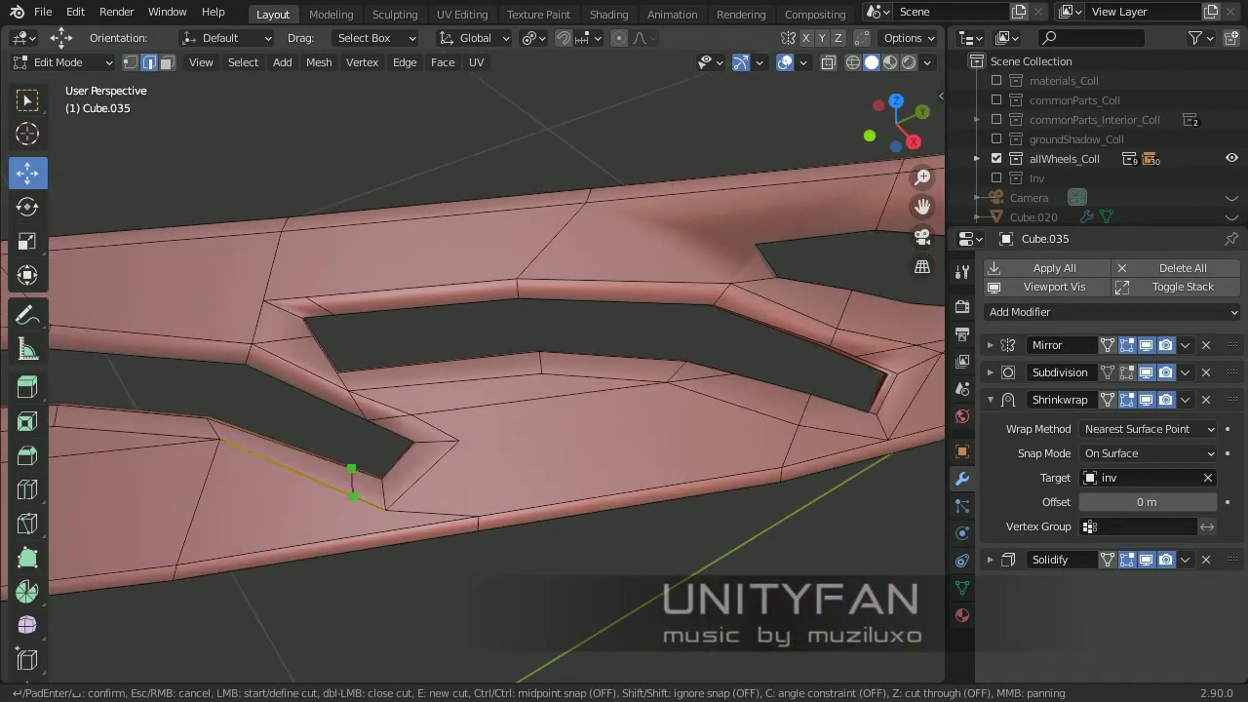
{"action": "key", "text": "Return"}
{"action": "middle_click_drag", "start_coordinate": [353, 496], "coordinate": [353, 422]}
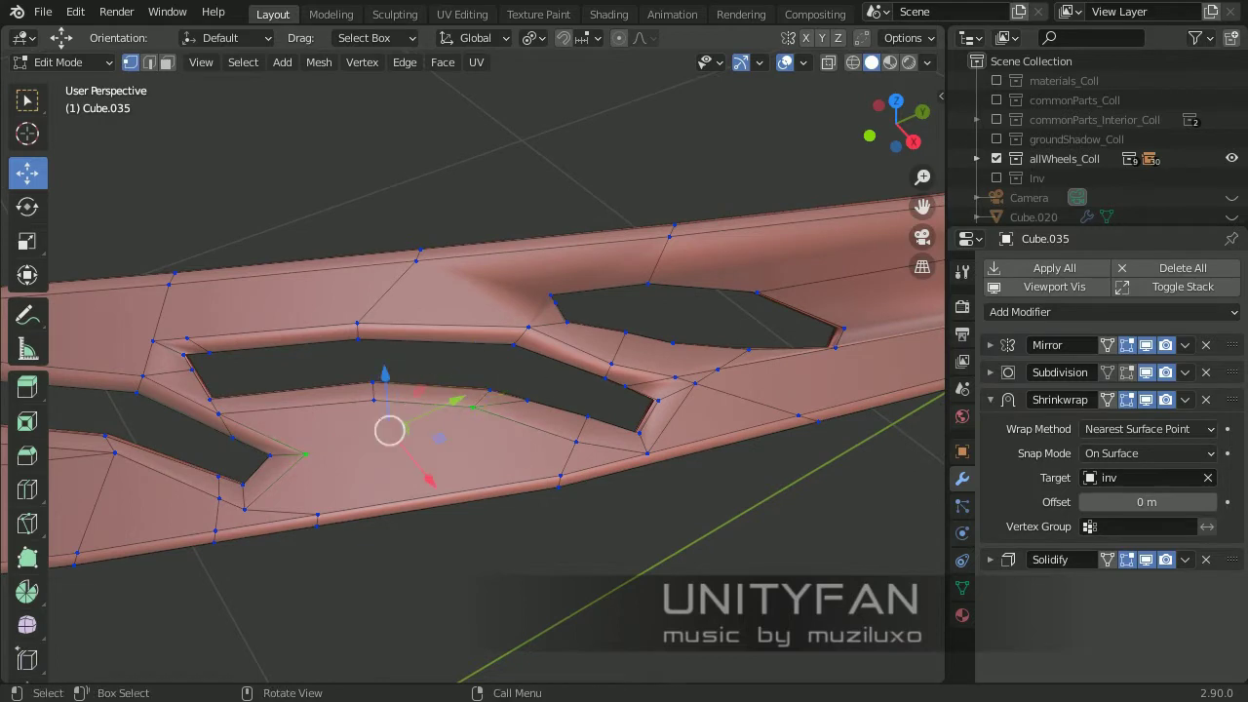
{"action": "mouse_move", "coordinate": [353, 422]}
{"action": "middle_mouse_down"}
{"action": "mouse_move", "coordinate": [390, 390]}
{"action": "mouse_move", "coordinate": [439, 409]}
{"action": "middle_mouse_up"}
{"action": "key", "text": "Tab"}
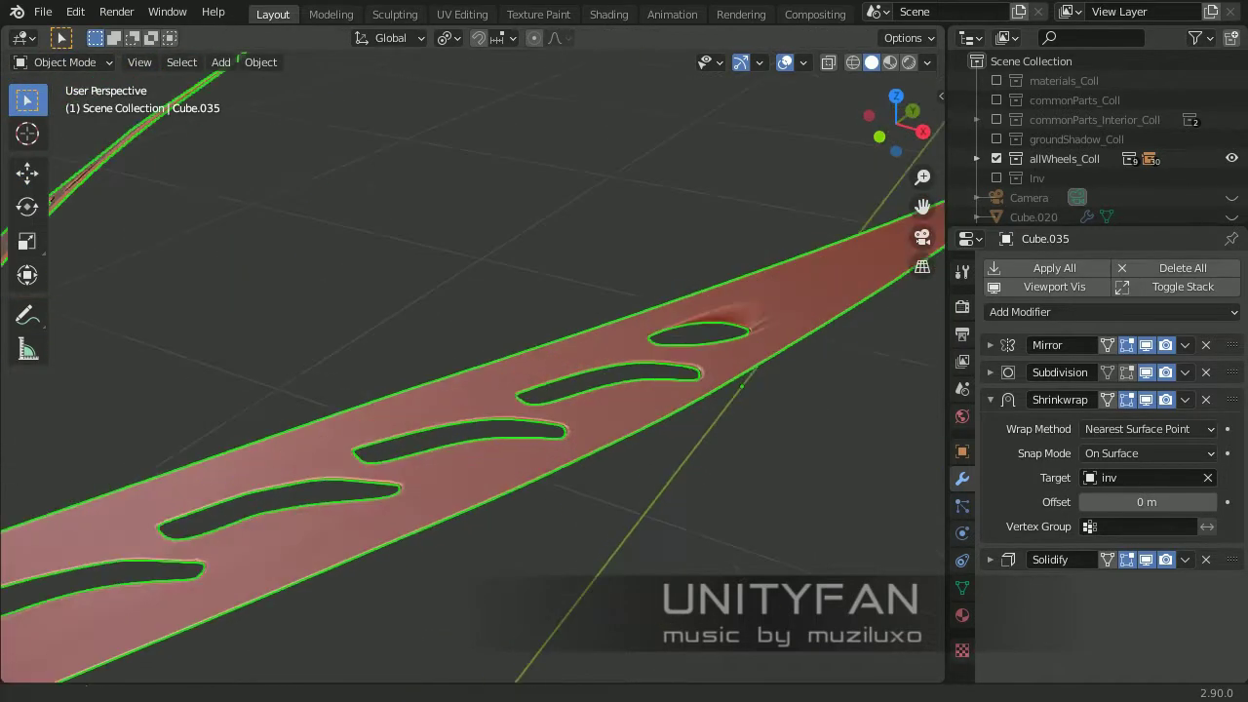
Knife-cut around the end slot, dissolve the extra cut vertices, and switch to vertex select
{"action": "key", "text": "Tab"}
{"action": "scroll", "coordinate": [716, 412], "scroll_direction": "up", "scroll_amount": 2}
{"action": "key", "text": "k"}
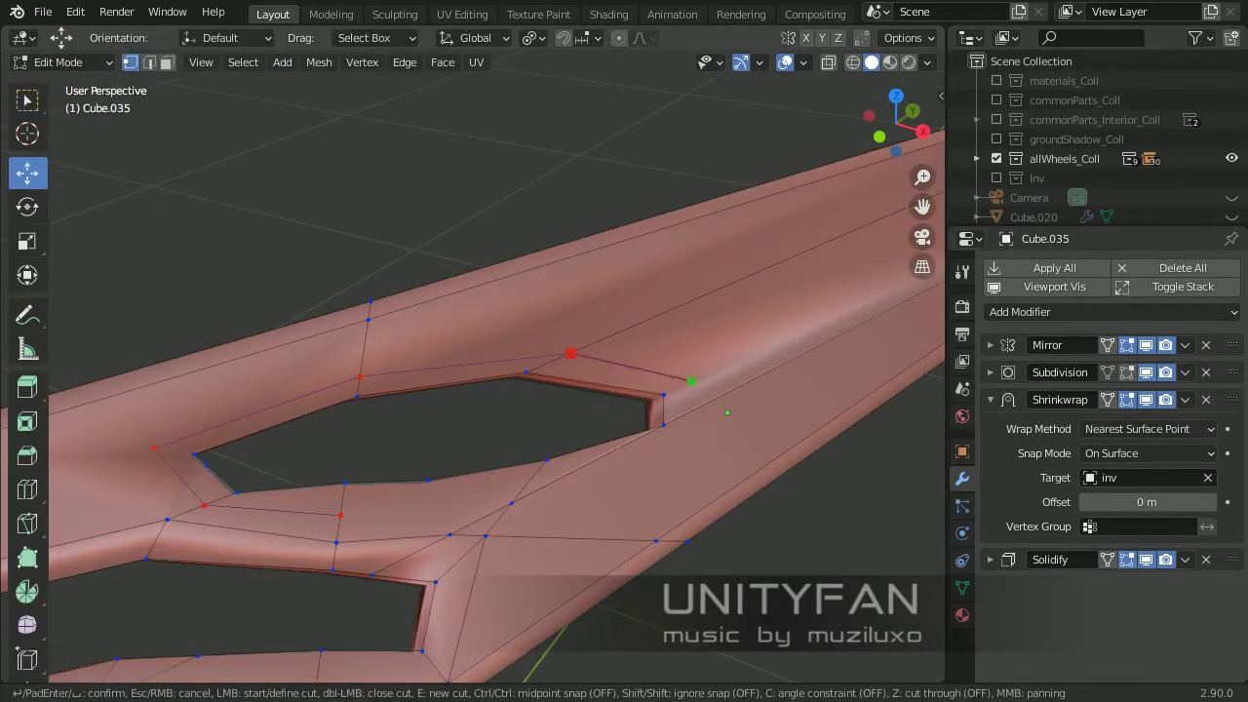
{"action": "key", "text": "Return"}
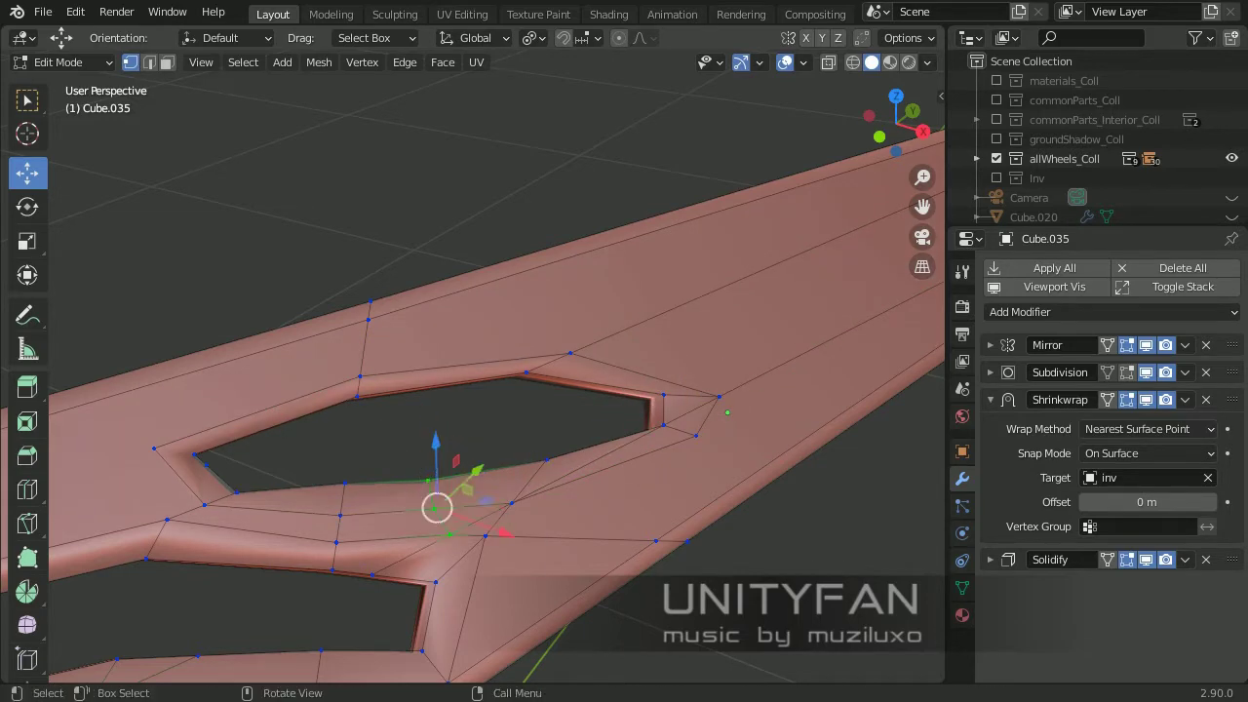
{"action": "key", "text": "ctrl+x"}
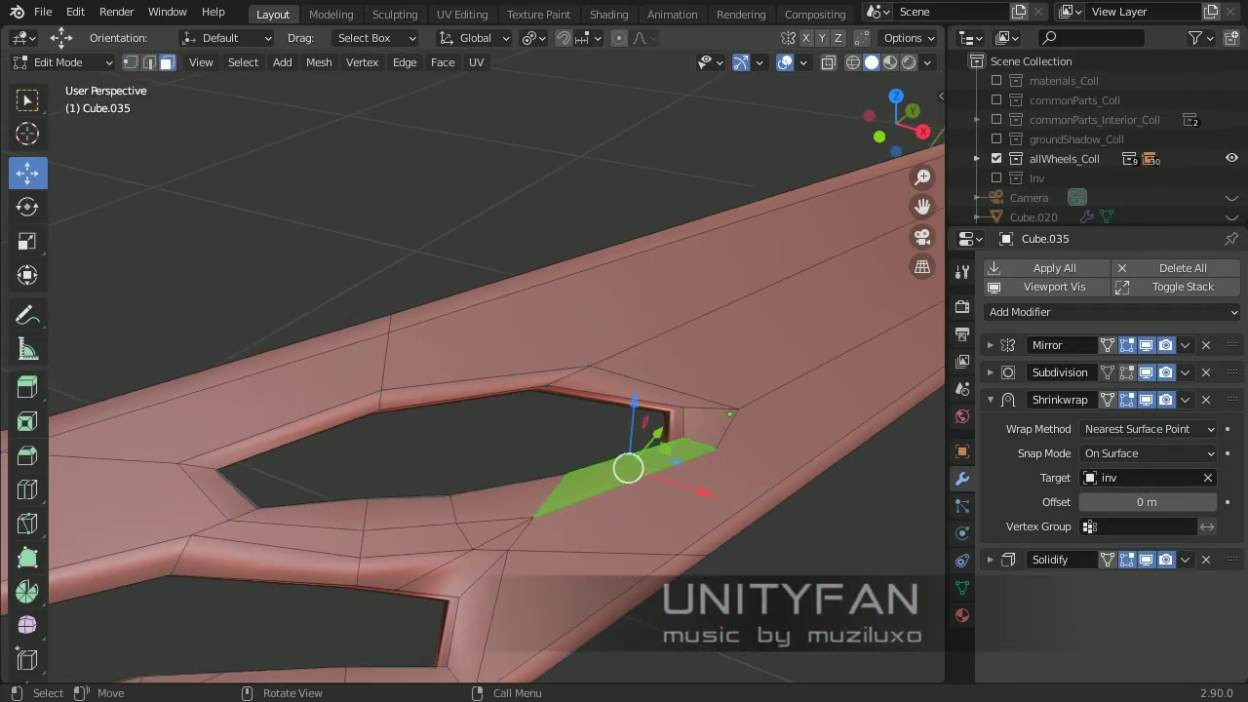
{"action": "key", "text": "1"}
{"action": "scroll", "coordinate": [624, 449], "scroll_direction": "down", "scroll_amount": 3}
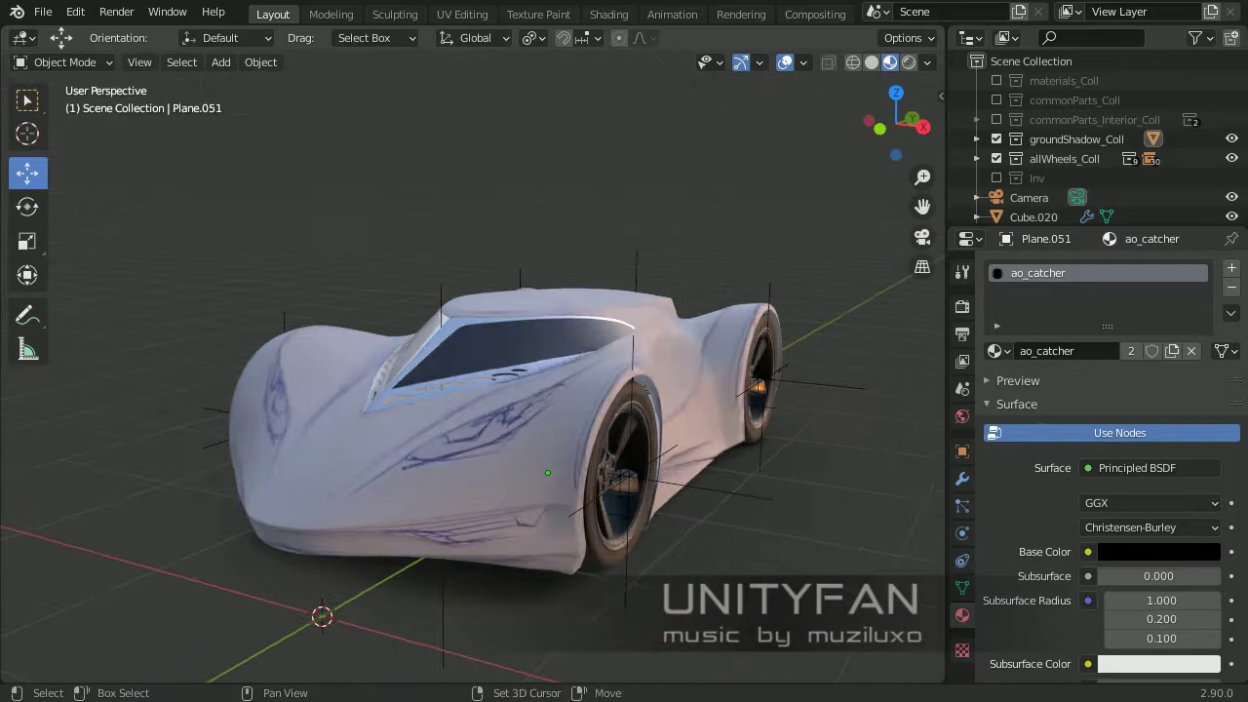
Add a new cube mesh beside the car and clear its selection
{"action": "key", "text": "shift+a"}
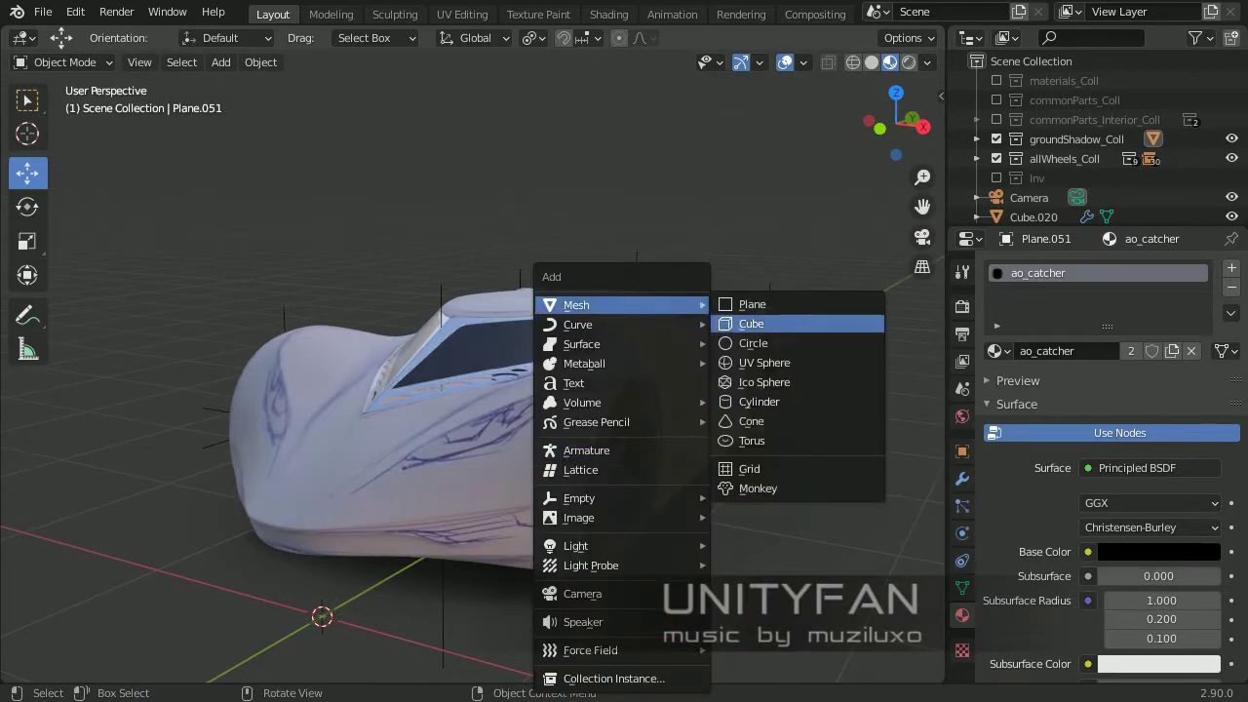
{"action": "left_click", "coordinate": [750, 322]}
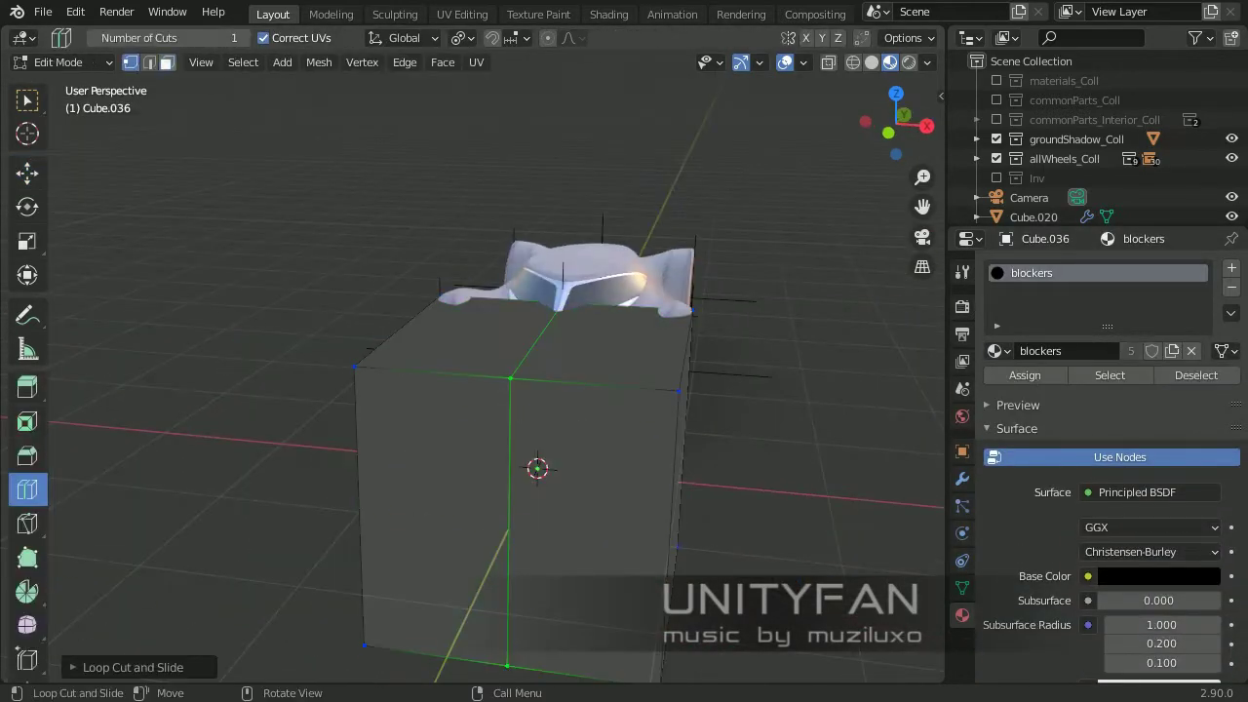
{"action": "key", "text": "w"}
{"action": "scroll", "coordinate": [526, 448], "scroll_direction": "down", "scroll_amount": 1}
{"action": "key", "text": "alt+a"}
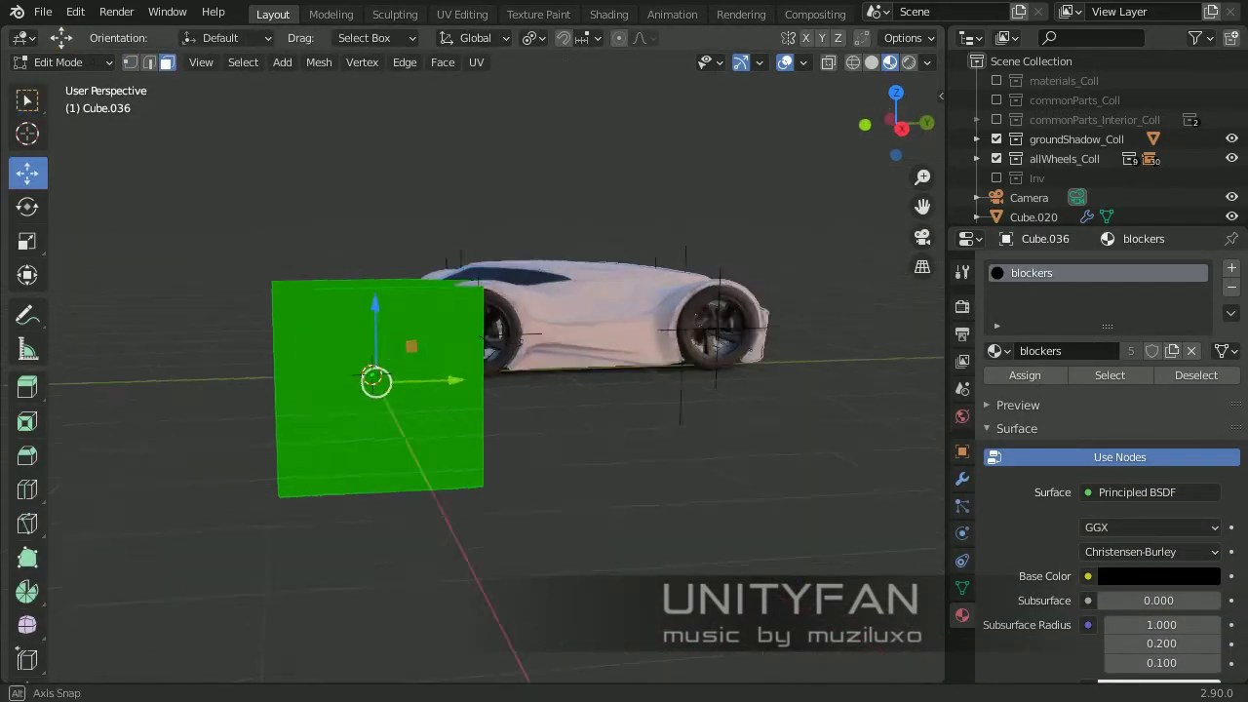
{"action": "middle_click_drag", "start_coordinate": [584, 390], "coordinate": [488, 370]}
{"action": "key", "text": "Tab"}
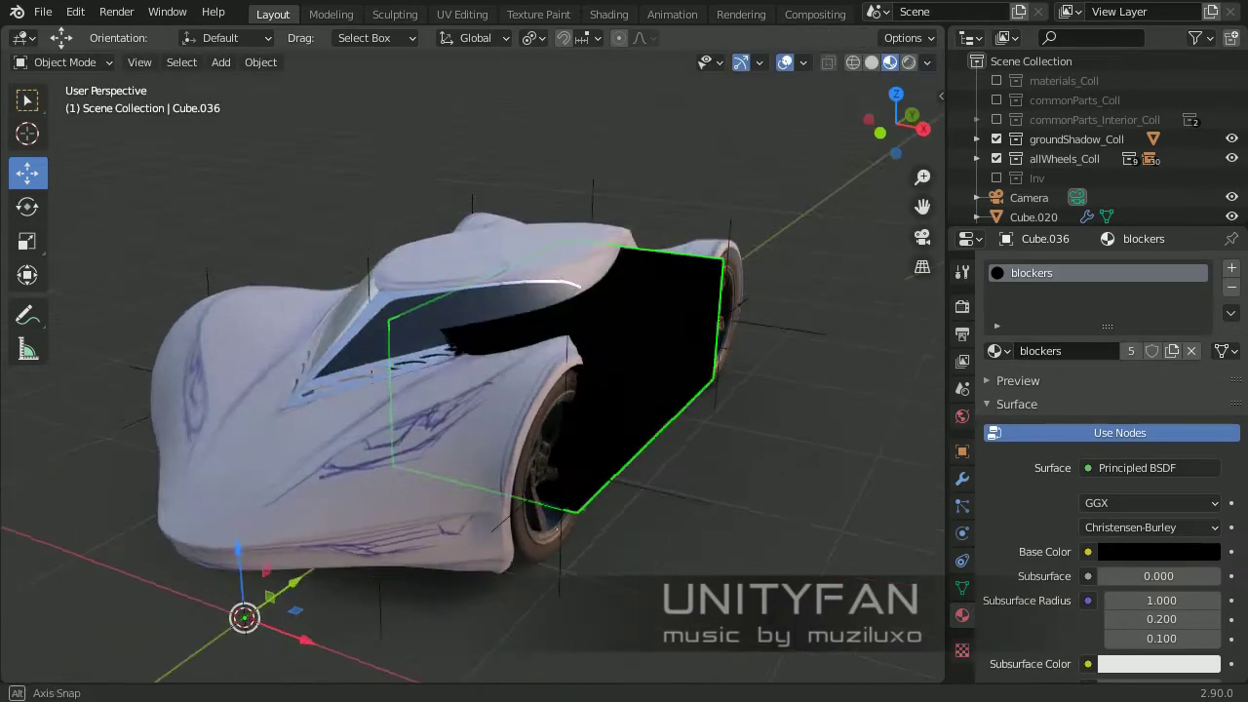
Give the cube a Mirror modifier
{"action": "left_click", "coordinate": [961, 477]}
{"action": "left_click", "coordinate": [1111, 312]}
{"action": "key", "text": "Tab"}
{"action": "mouse_move", "coordinate": [487, 390]}
{"action": "middle_mouse_down"}
{"action": "mouse_move", "coordinate": [426, 371]}
{"action": "mouse_move", "coordinate": [585, 351]}
{"action": "middle_mouse_up"}
Pull the box's end face outward along the car, then view the scene in wireframe
{"action": "left_click_drag", "start_coordinate": [546, 370], "coordinate": [683, 341]}
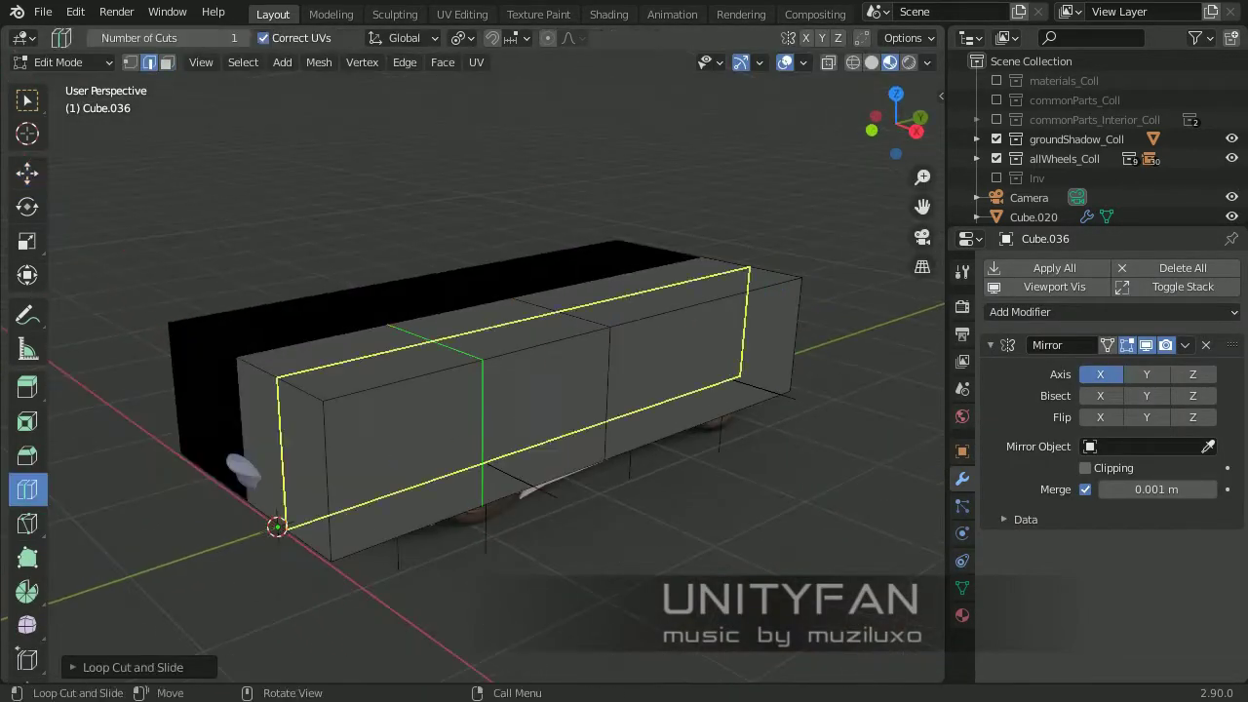
{"action": "left_click", "coordinate": [27, 173]}
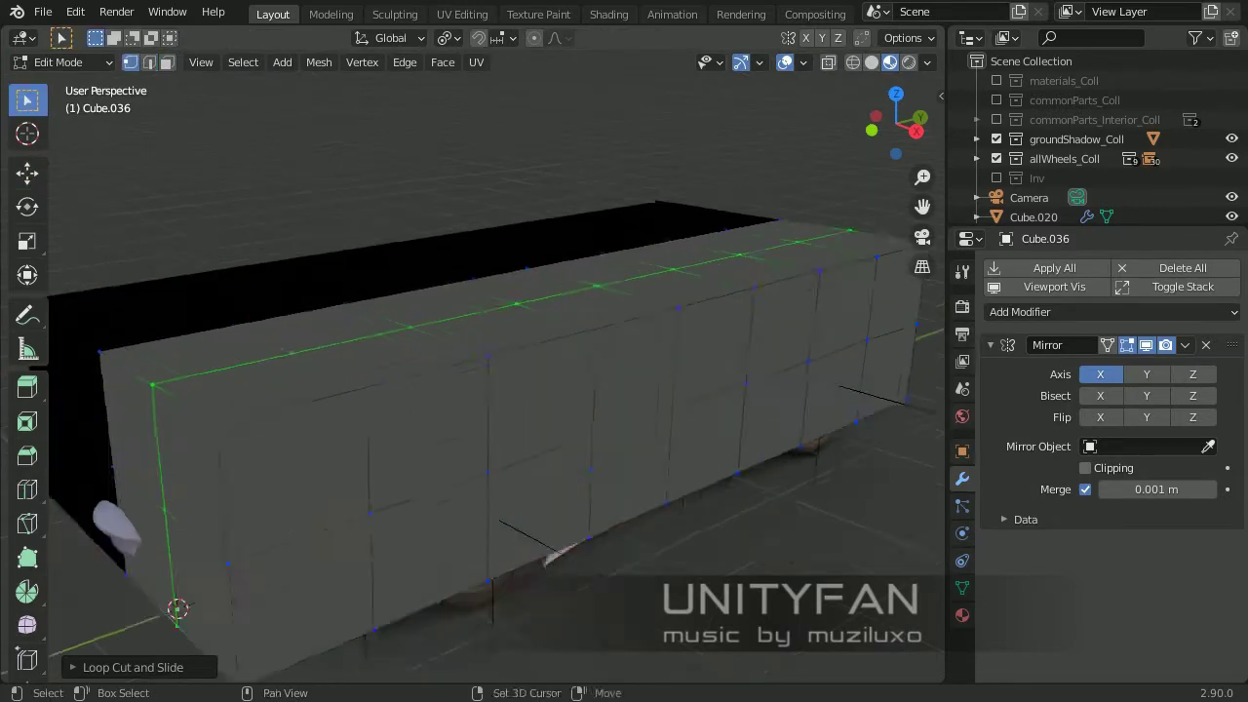
{"action": "middle_click_drag", "start_coordinate": [487, 390], "coordinate": [546, 370]}
{"action": "scroll", "coordinate": [487, 390], "scroll_direction": "up", "scroll_amount": 3}
{"action": "key", "text": "g"}
{"action": "key", "text": "Return"}
{"action": "scroll", "coordinate": [488, 390], "scroll_direction": "down", "scroll_amount": 3}
{"action": "key", "text": "z"}
{"action": "left_click", "coordinate": [640, 478]}
Return to Material Preview and move the box's top and front-edge vertices toward the body
{"action": "key", "text": "z"}
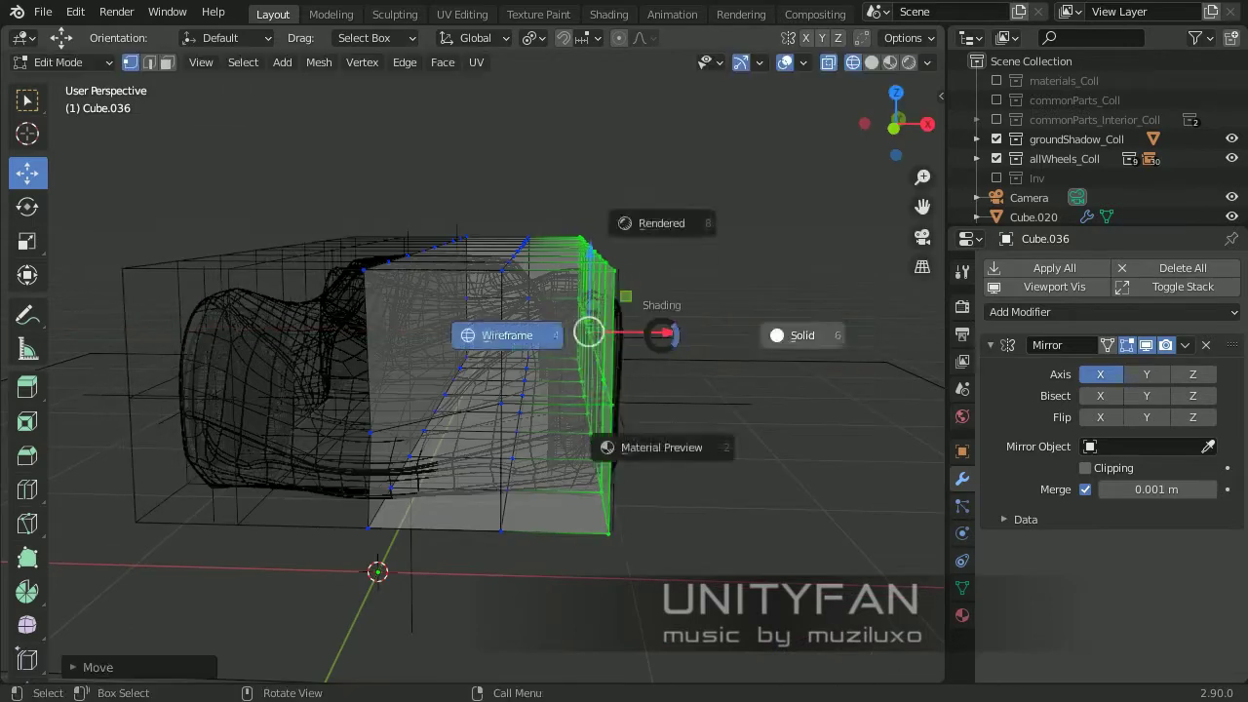
{"action": "left_click", "coordinate": [663, 445]}
{"action": "mouse_move", "coordinate": [663, 445]}
{"action": "middle_mouse_down"}
{"action": "mouse_move", "coordinate": [546, 371]}
{"action": "mouse_move", "coordinate": [624, 292]}
{"action": "middle_mouse_up"}
{"action": "key", "text": "Return"}
{"action": "middle_click_drag", "start_coordinate": [488, 390], "coordinate": [585, 361]}
{"action": "key", "text": "Return"}
{"action": "middle_click_drag", "start_coordinate": [488, 390], "coordinate": [526, 371]}
{"action": "key", "text": "g"}
{"action": "key", "text": "g"}
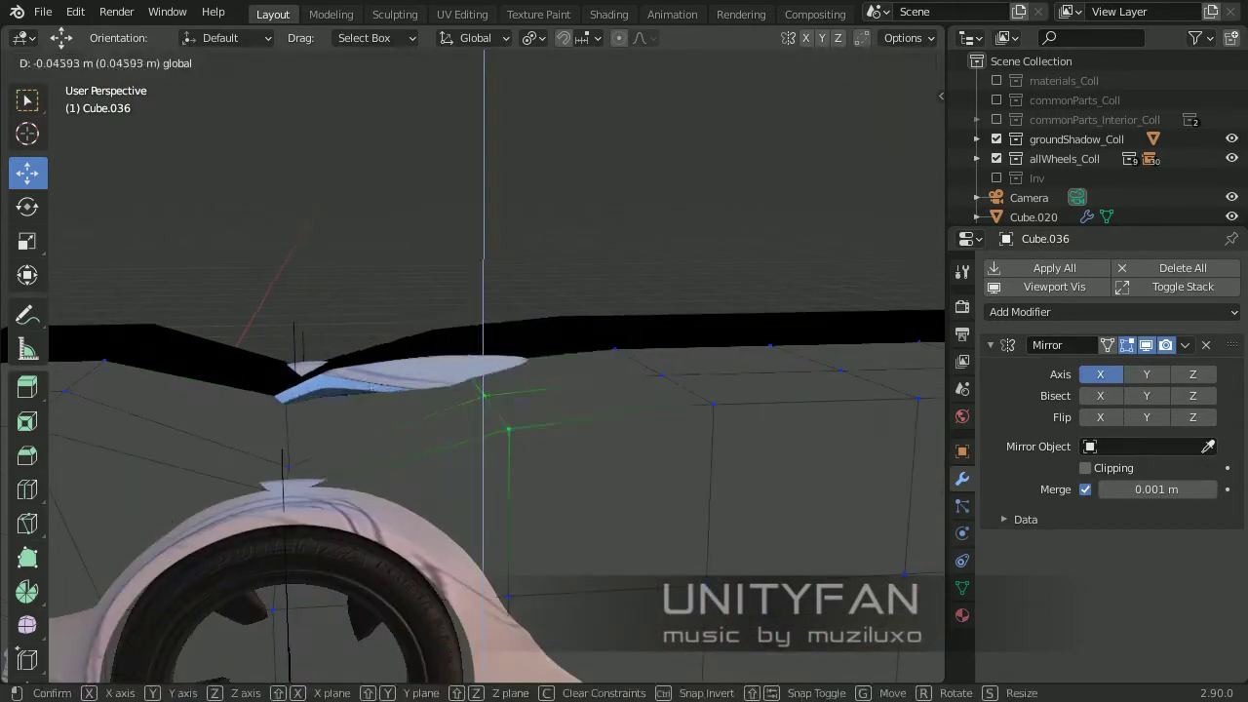
{"action": "key", "text": "Return"}
{"action": "left_click_drag", "start_coordinate": [381, 280], "coordinate": [505, 368]}
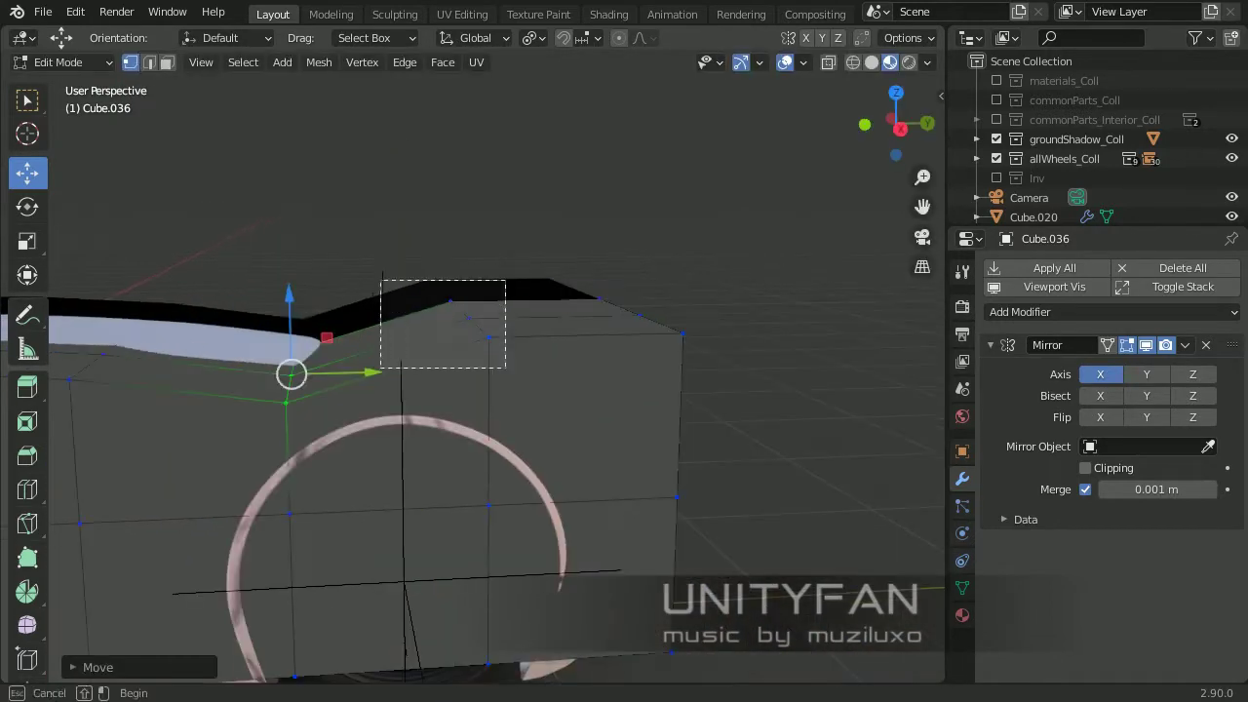
{"action": "middle_click_drag", "start_coordinate": [468, 390], "coordinate": [448, 292]}
{"action": "key", "text": "Return"}
{"action": "middle_click_drag", "start_coordinate": [487, 390], "coordinate": [527, 370]}
{"action": "left_click_drag", "start_coordinate": [524, 323], "coordinate": [612, 409]}
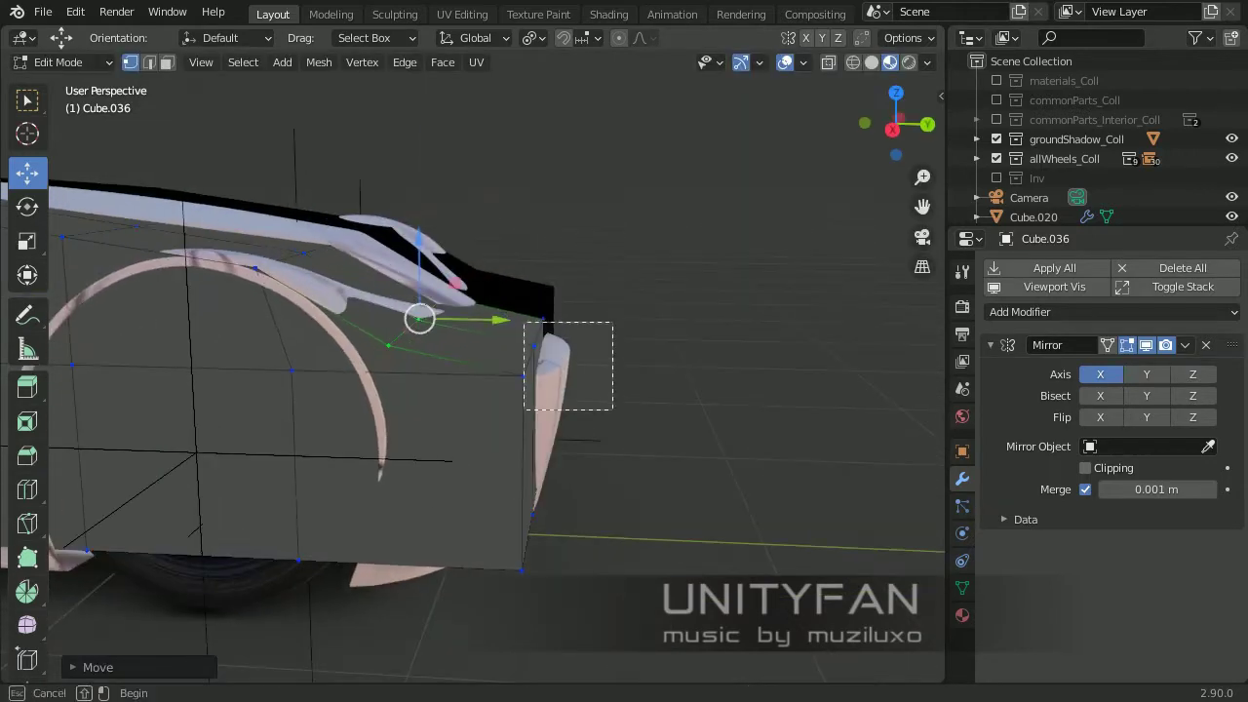
{"action": "scroll", "coordinate": [468, 370], "scroll_direction": "down", "scroll_amount": 5}
With X-ray on, move the box vertices near the car's rear to hug the body
{"action": "key", "text": "alt+z"}
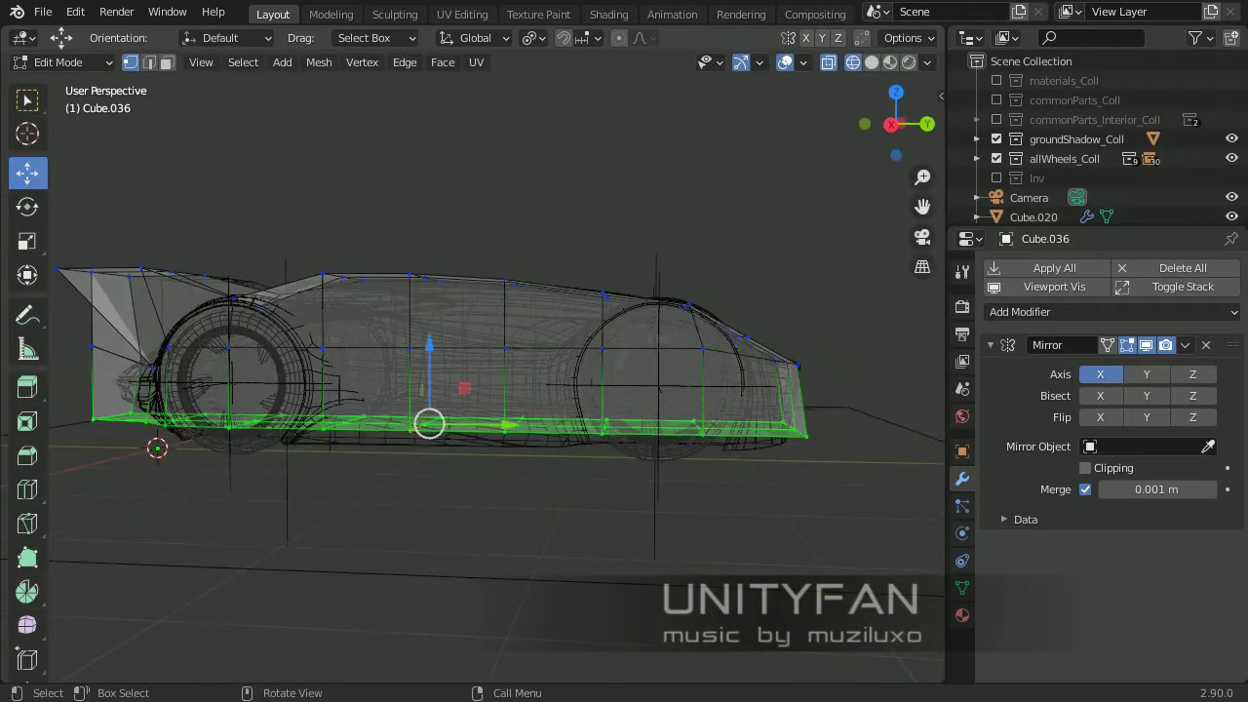
{"action": "left_click", "coordinate": [889, 62]}
{"action": "middle_click_drag", "start_coordinate": [468, 390], "coordinate": [545, 371]}
{"action": "scroll", "coordinate": [488, 390], "scroll_direction": "up", "scroll_amount": 3}
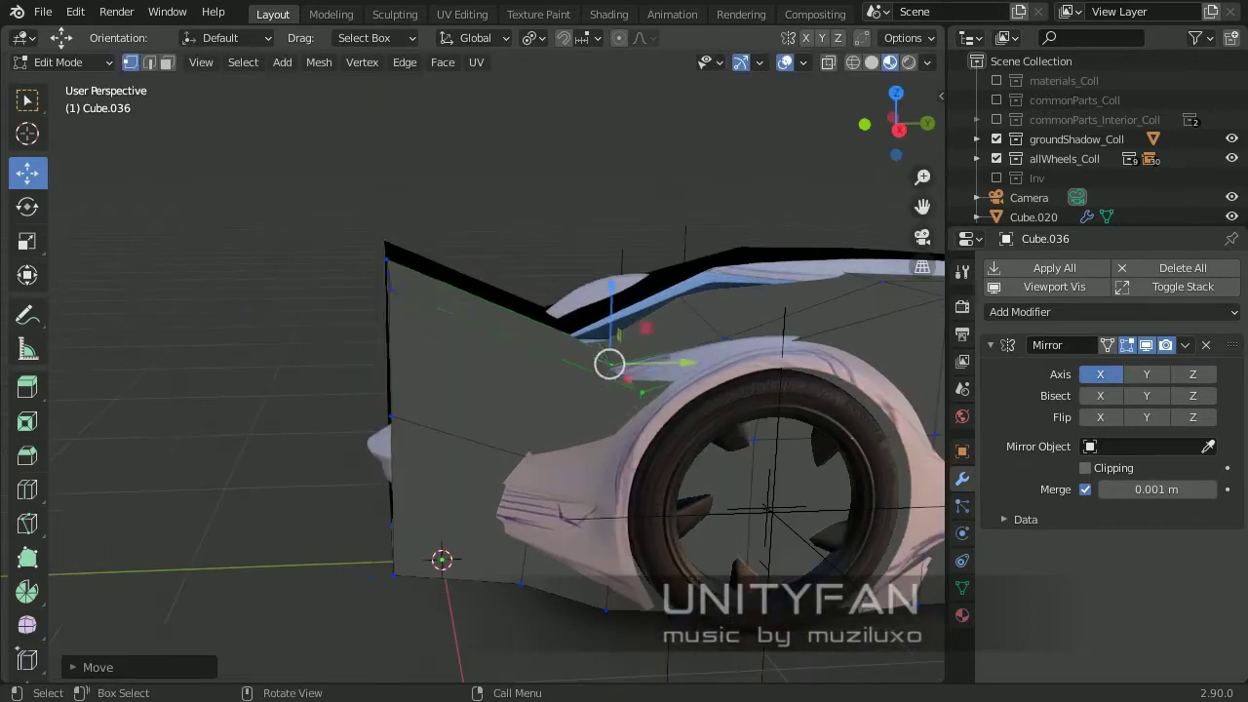
{"action": "key", "text": "Return"}
{"action": "mouse_move", "coordinate": [585, 409]}
{"action": "middle_mouse_down"}
{"action": "mouse_move", "coordinate": [635, 381]}
{"action": "mouse_move", "coordinate": [423, 457]}
{"action": "middle_mouse_up"}
{"action": "scroll", "coordinate": [423, 457], "scroll_direction": "up", "scroll_amount": 3}
{"action": "key", "text": "g"}
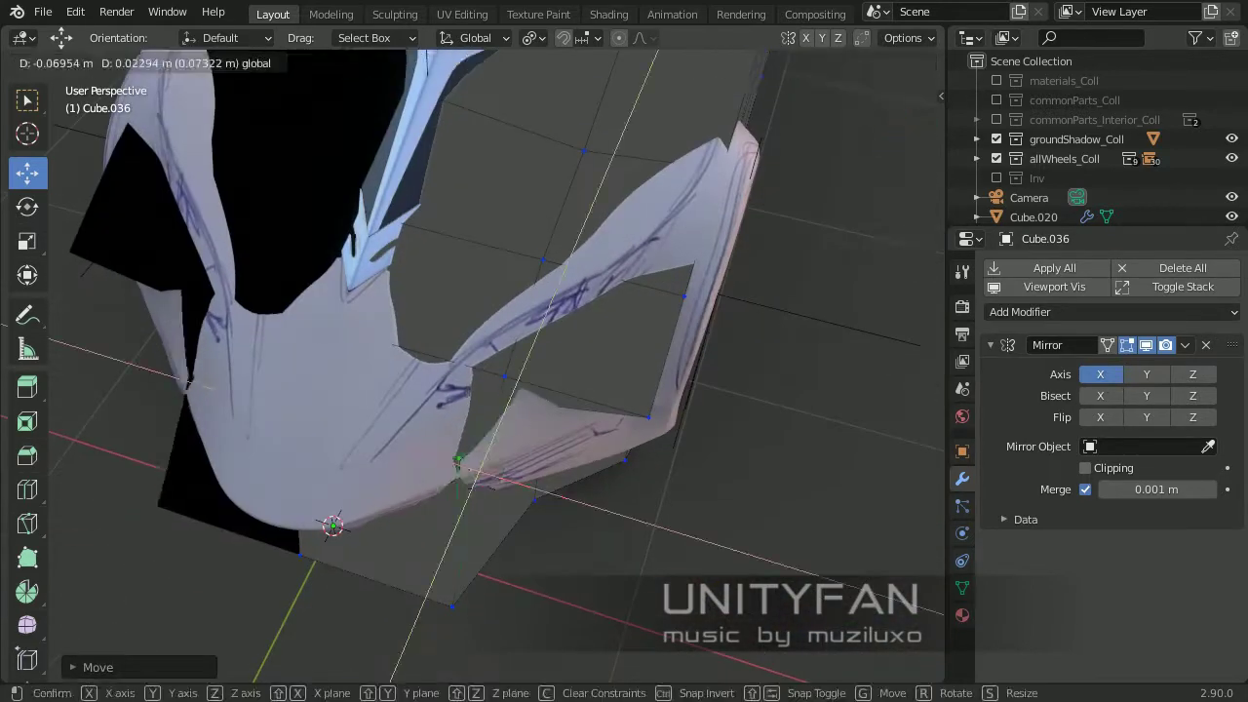
{"action": "key", "text": "Return"}
{"action": "mouse_move", "coordinate": [468, 390]}
{"action": "middle_mouse_down"}
{"action": "mouse_move", "coordinate": [546, 360]}
{"action": "mouse_move", "coordinate": [527, 468]}
{"action": "mouse_move", "coordinate": [507, 389]}
{"action": "mouse_move", "coordinate": [527, 399]}
{"action": "middle_mouse_up"}
{"action": "left_click", "coordinate": [501, 454]}
{"action": "mouse_move", "coordinate": [501, 454]}
{"action": "middle_mouse_down"}
{"action": "mouse_move", "coordinate": [468, 410]}
{"action": "mouse_move", "coordinate": [546, 429]}
{"action": "middle_mouse_up"}
Select the vertices along the wheel arch and slide them to wrap around it
{"action": "key", "text": "g"}
{"action": "left_click", "coordinate": [806, 358], "text": "ctrl"}
{"action": "left_click_drag", "start_coordinate": [511, 454], "coordinate": [526, 439]}
{"action": "middle_click_drag", "start_coordinate": [526, 439], "coordinate": [468, 389]}
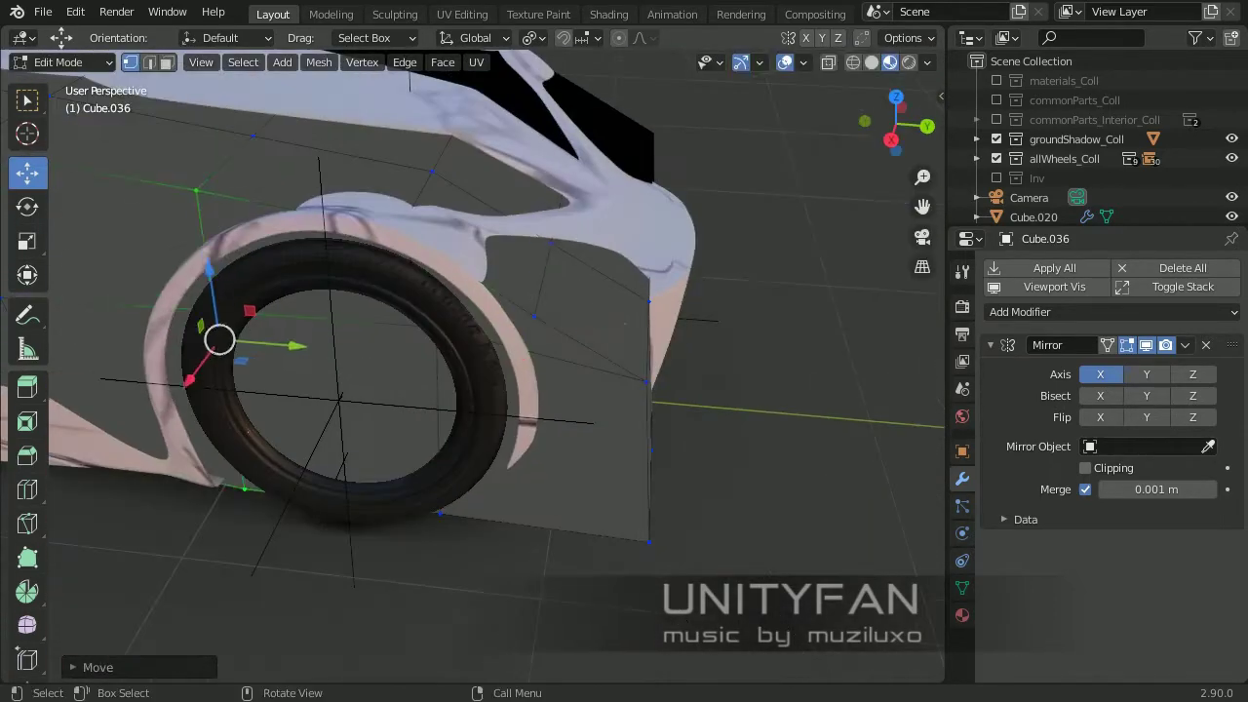
{"action": "middle_click_drag", "start_coordinate": [493, 314], "coordinate": [546, 410]}
{"action": "left_click_drag", "start_coordinate": [546, 410], "coordinate": [606, 387]}
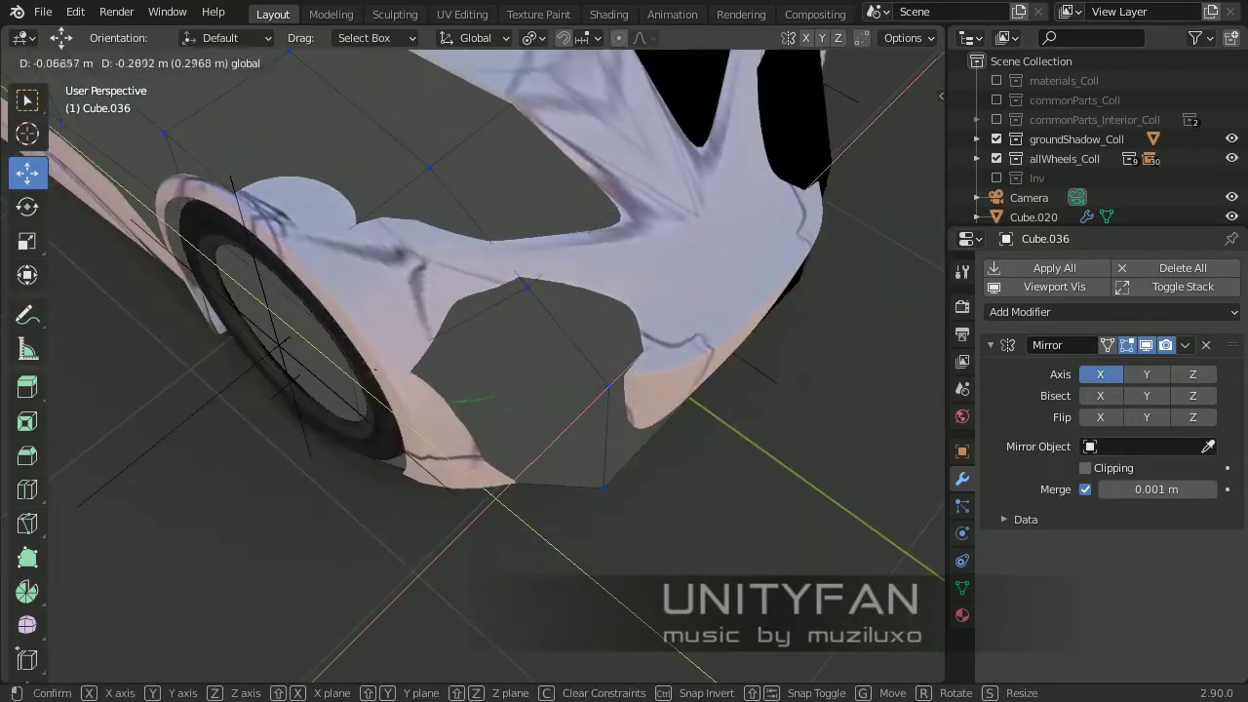
{"action": "mouse_move", "coordinate": [571, 341]}
{"action": "middle_mouse_down"}
{"action": "mouse_move", "coordinate": [545, 319]}
{"action": "mouse_move", "coordinate": [605, 400]}
{"action": "mouse_move", "coordinate": [488, 350]}
{"action": "mouse_move", "coordinate": [409, 390]}
{"action": "mouse_move", "coordinate": [487, 351]}
{"action": "middle_mouse_up"}
{"action": "key", "text": "g"}
{"action": "key", "text": "Escape"}
{"action": "key", "text": "g"}
{"action": "key", "text": "Escape"}
{"action": "key", "text": "Escape"}
{"action": "key", "text": "Escape"}
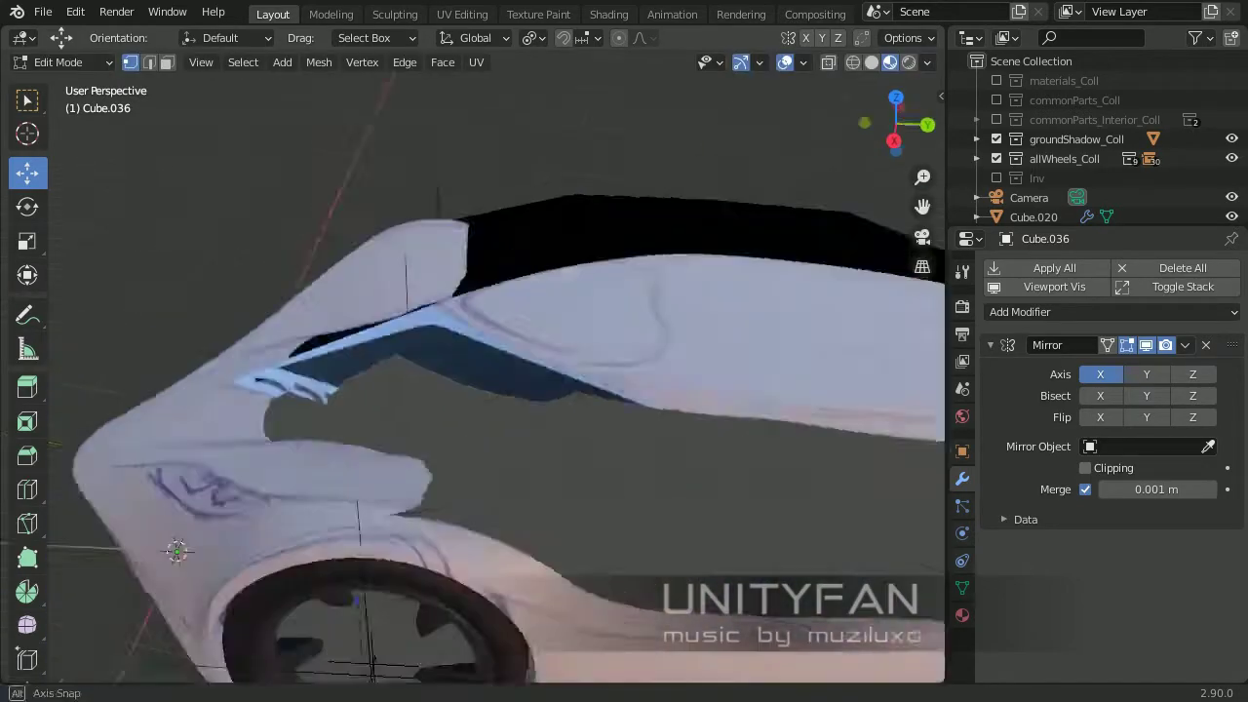
Toggle X-ray to see the body through Cube.036 and switch to edge select
{"action": "mouse_move", "coordinate": [546, 468]}
{"action": "middle_mouse_down"}
{"action": "mouse_move", "coordinate": [423, 474]}
{"action": "mouse_move", "coordinate": [390, 458]}
{"action": "mouse_move", "coordinate": [487, 410]}
{"action": "mouse_move", "coordinate": [370, 351]}
{"action": "middle_mouse_up"}
{"action": "key", "text": "alt+z"}
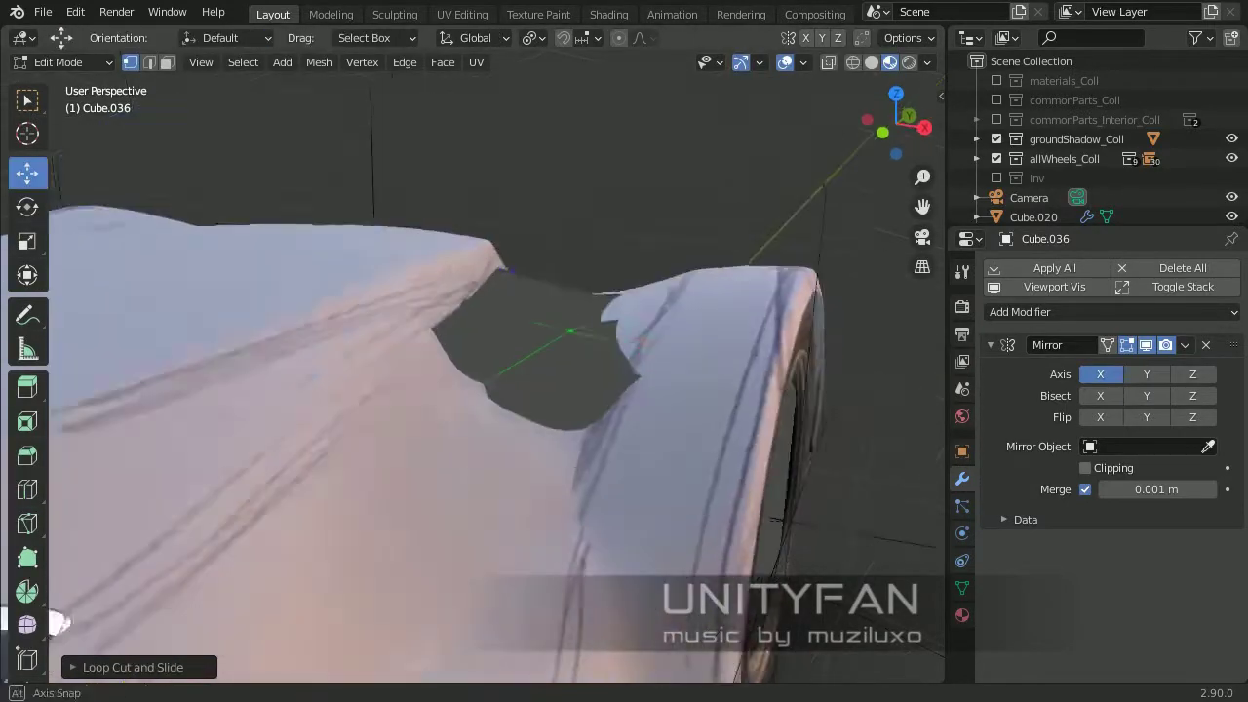
{"action": "key", "text": "alt+z"}
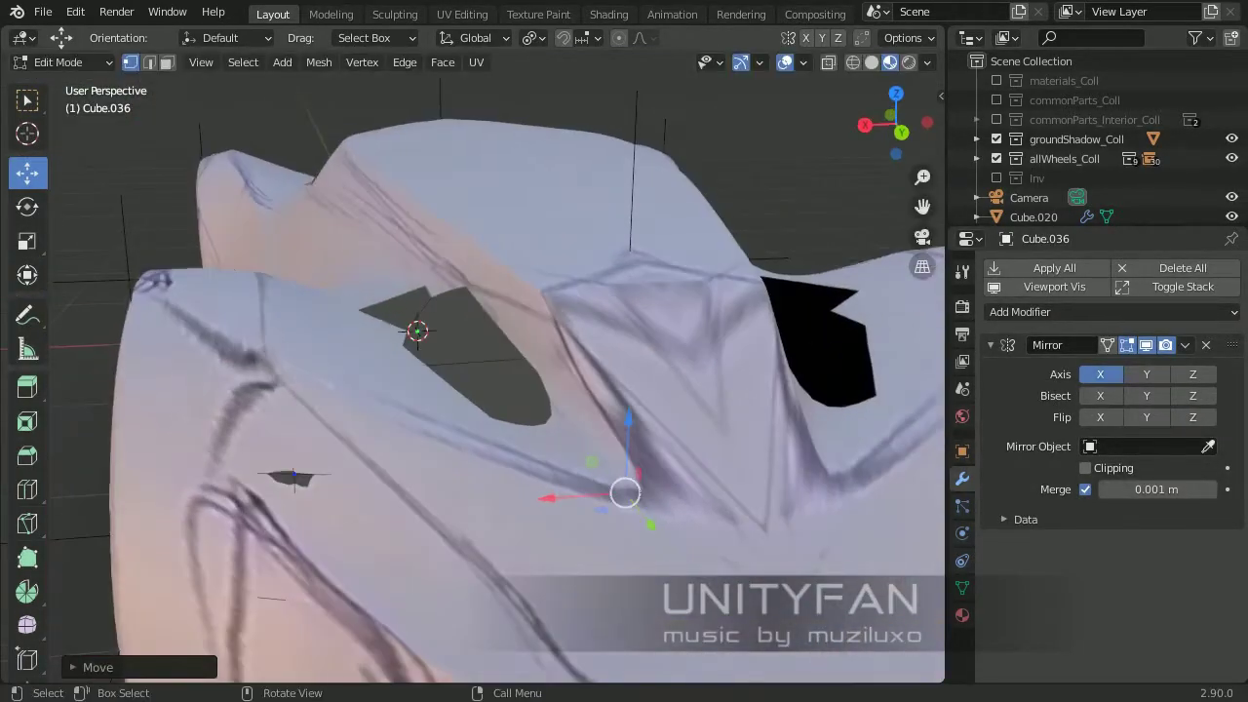
{"action": "key", "text": "2"}
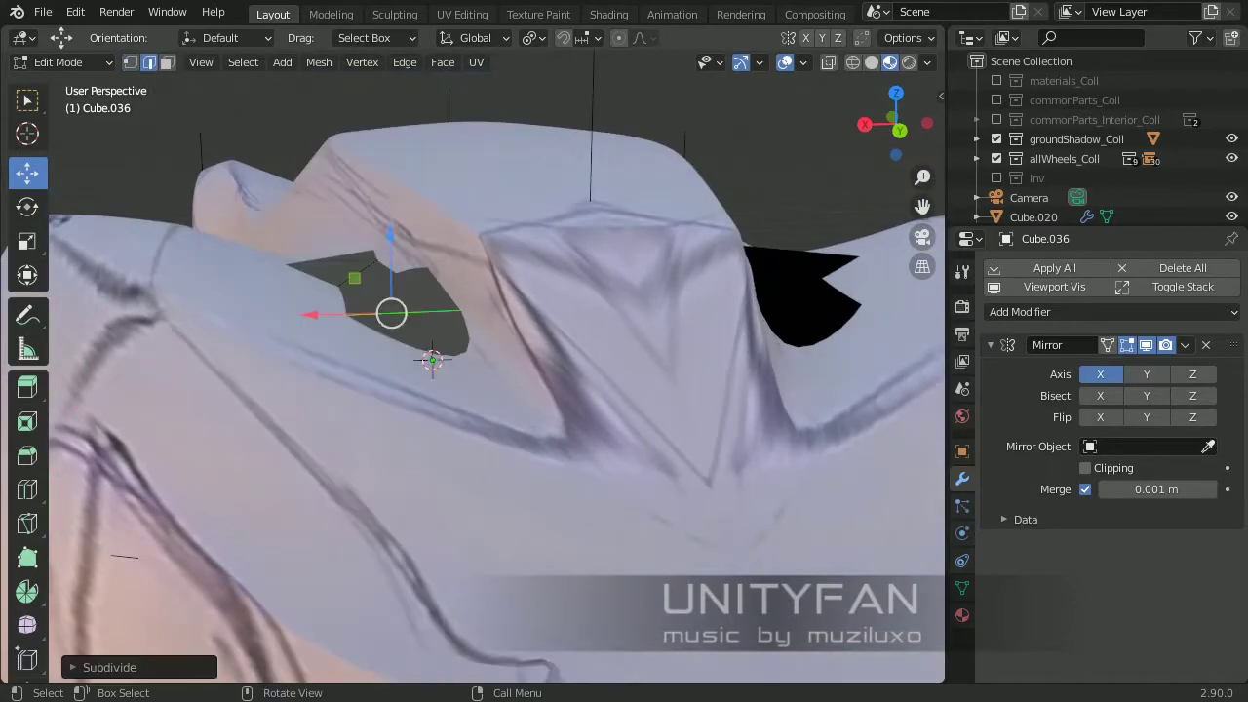
{"action": "middle_click_drag", "start_coordinate": [468, 370], "coordinate": [390, 350]}
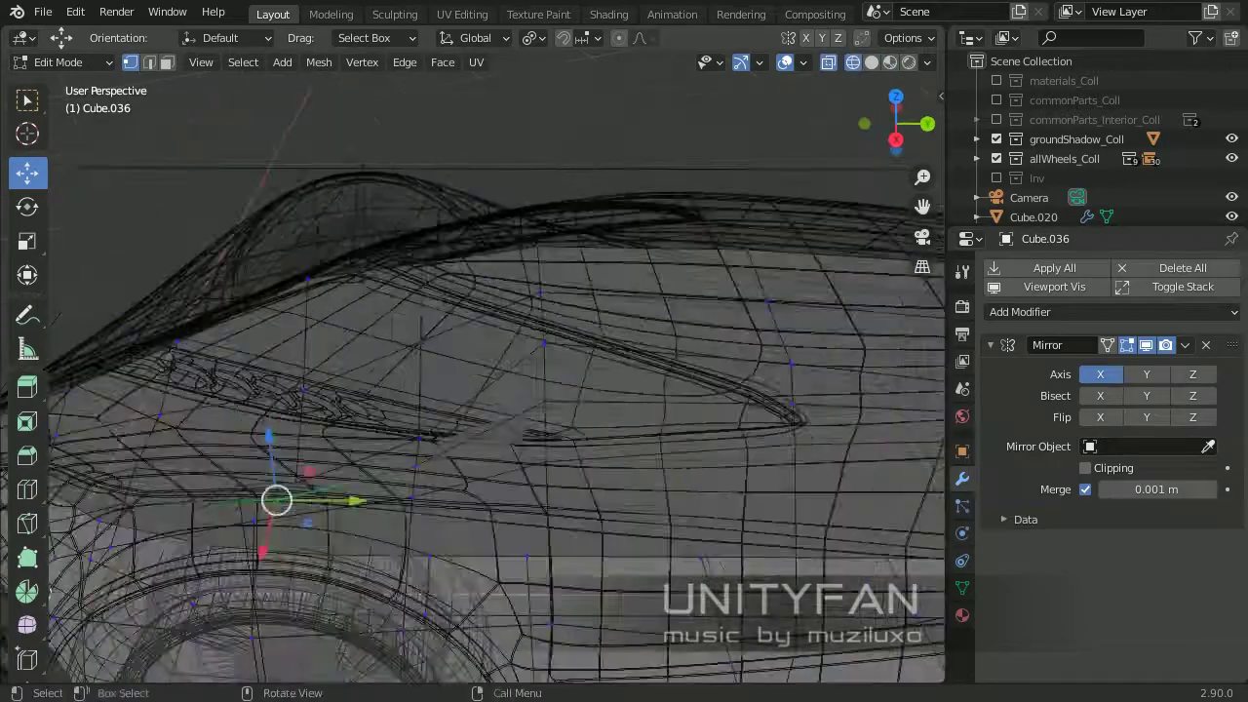
Switch the viewport to Material Preview shading and orbit toward the windshield area
{"action": "middle_click_drag", "start_coordinate": [468, 389], "coordinate": [604, 458]}
{"action": "key", "text": "z"}
{"action": "left_click", "coordinate": [529, 518]}
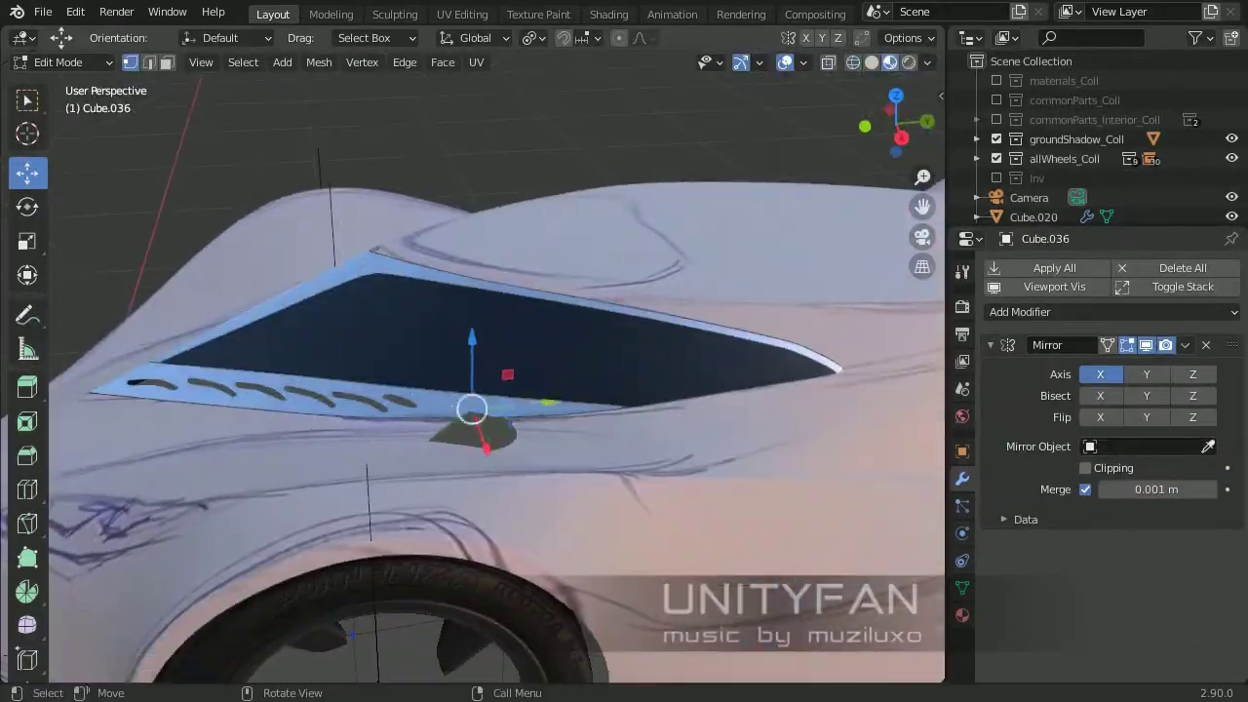
{"action": "middle_click_drag", "start_coordinate": [468, 410], "coordinate": [595, 355]}
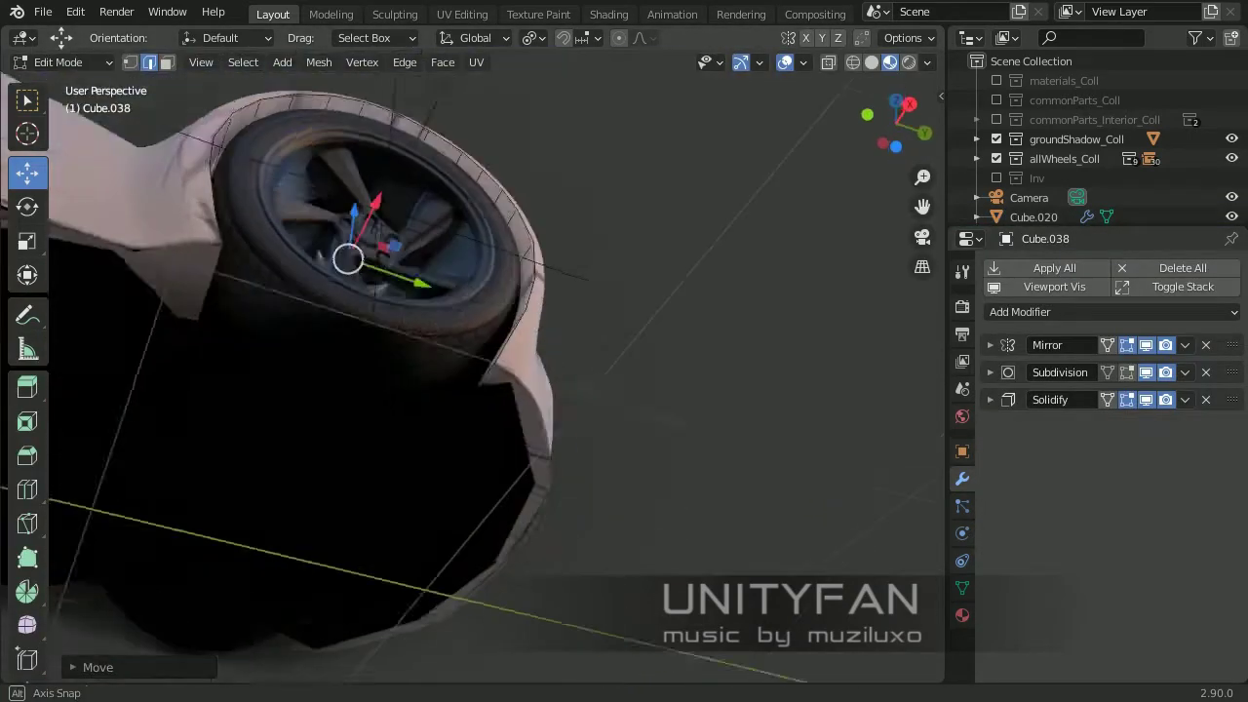
Orbit to a three-quarter front view and expand allWheels_Coll in the Outliner
{"action": "key", "text": "z"}
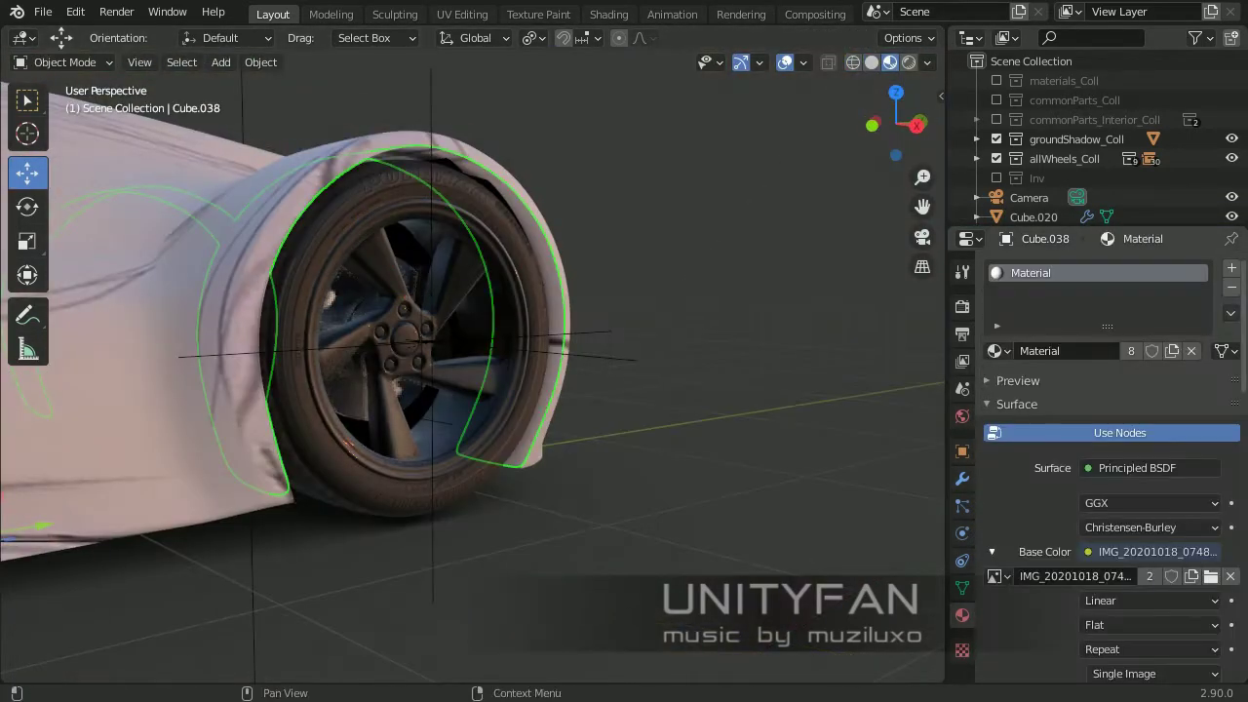
{"action": "middle_click_drag", "start_coordinate": [468, 351], "coordinate": [321, 380]}
{"action": "left_click", "coordinate": [976, 158]}
{"action": "scroll", "coordinate": [976, 158], "scroll_direction": "down", "scroll_amount": 2}
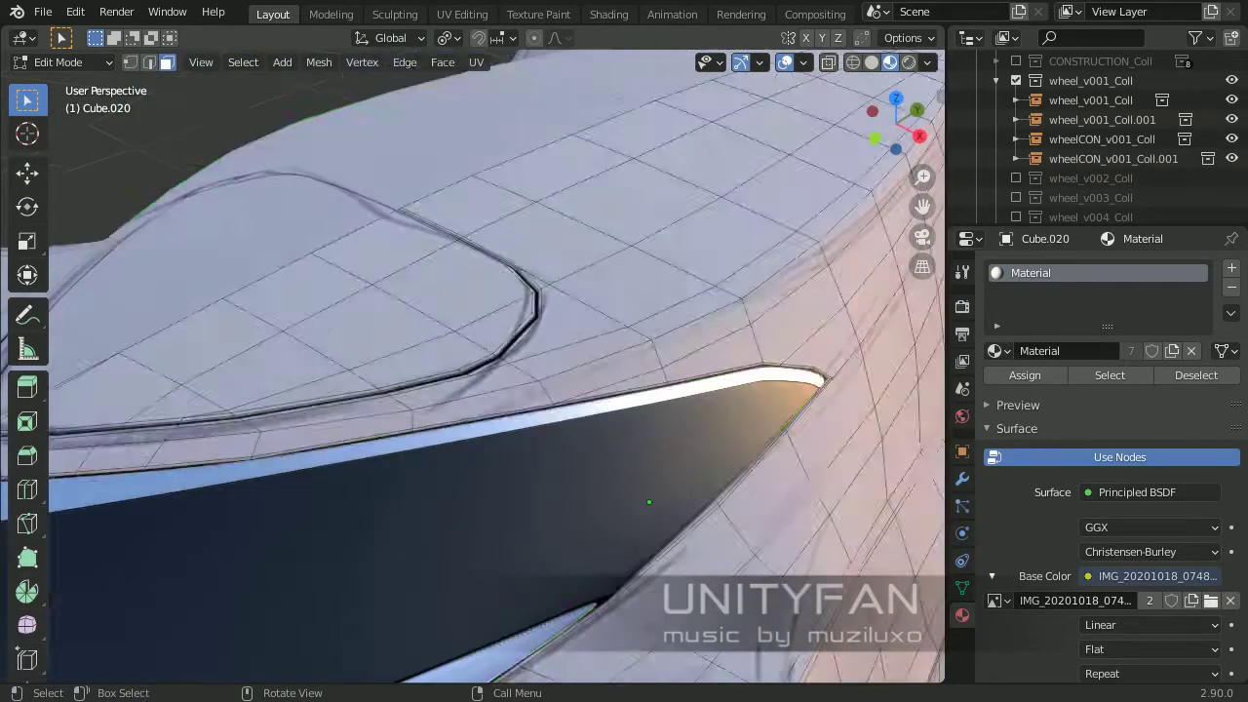
In vertex select, move the Cube.039 canopy glass corner vertices into the roof opening
{"action": "middle_click_drag", "start_coordinate": [648, 502], "coordinate": [730, 508], "text": "shift"}
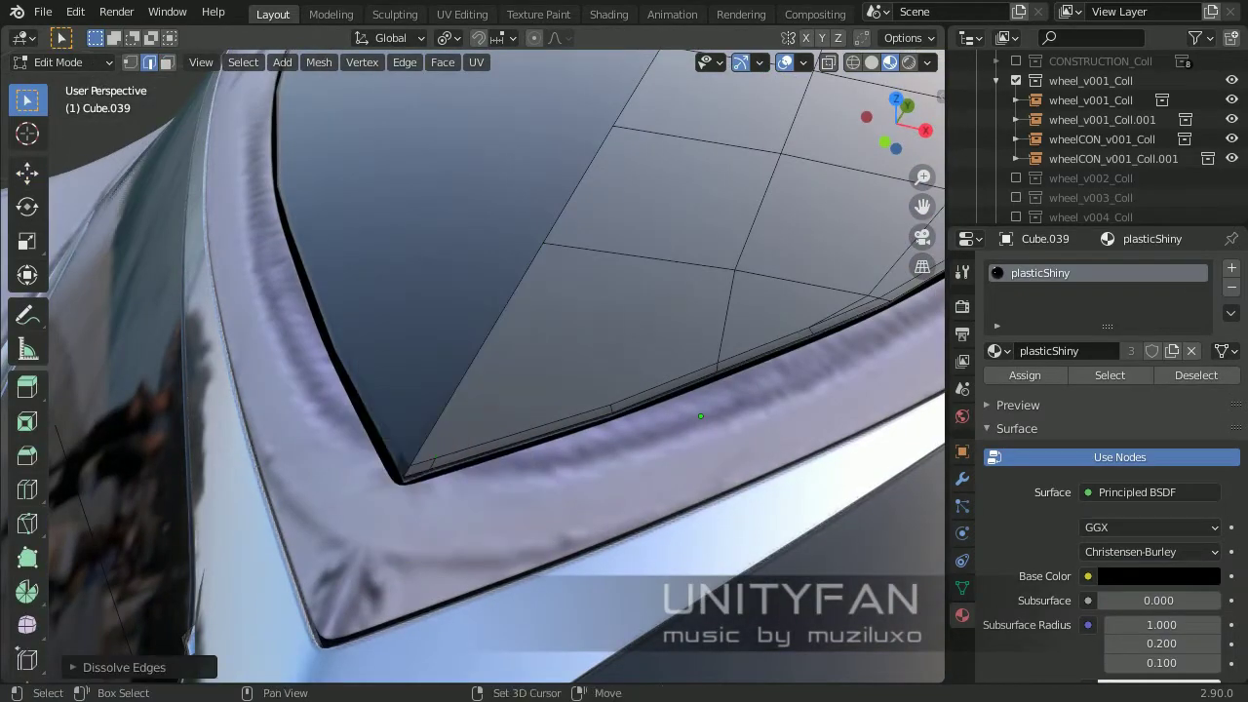
{"action": "middle_click_drag", "start_coordinate": [700, 416], "coordinate": [668, 430], "text": "shift"}
{"action": "key", "text": "1"}
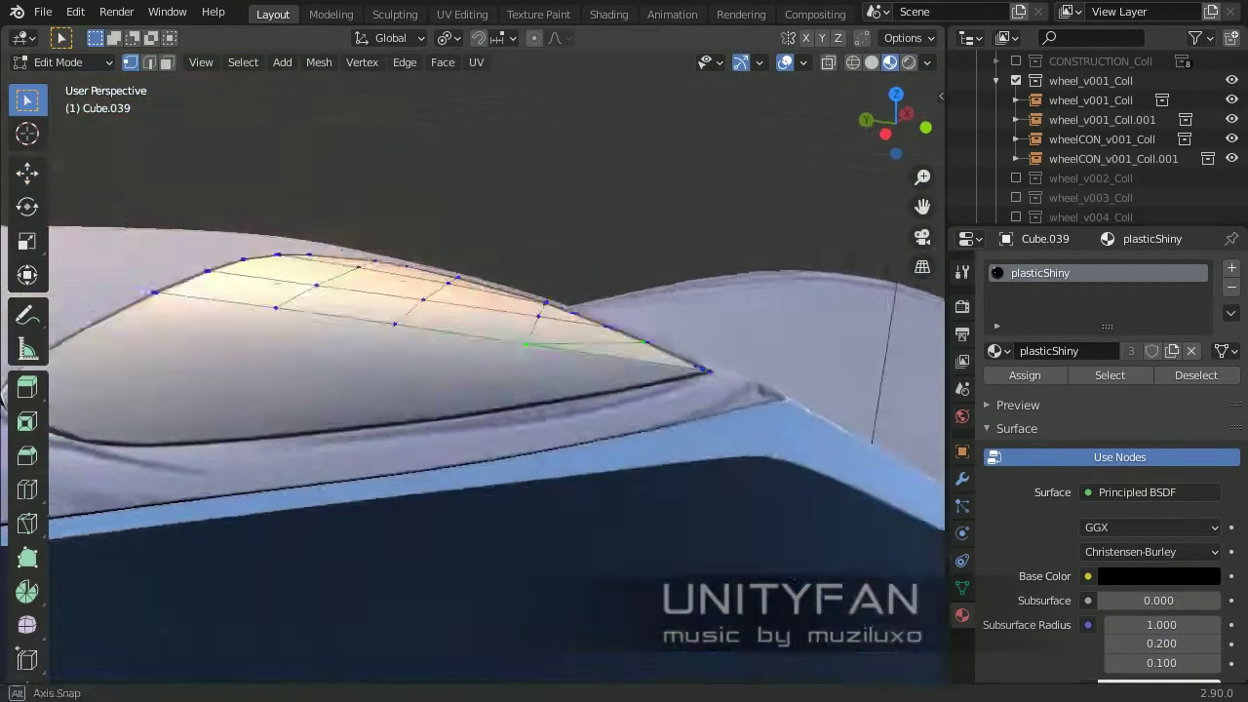
{"action": "middle_click_drag", "start_coordinate": [468, 370], "coordinate": [506, 331]}
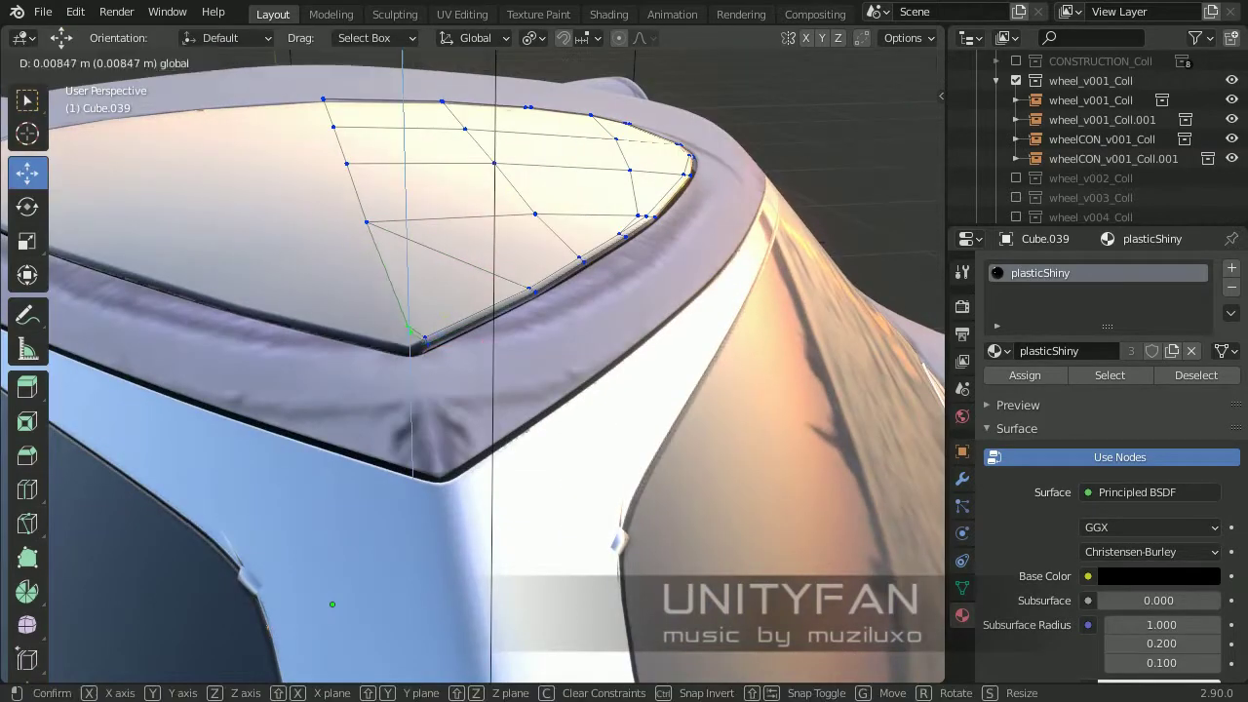
{"action": "key", "text": "Return"}
{"action": "scroll", "coordinate": [421, 499], "scroll_direction": "up", "scroll_amount": 4}
{"action": "scroll", "coordinate": [421, 499], "scroll_direction": "up", "scroll_amount": 3}
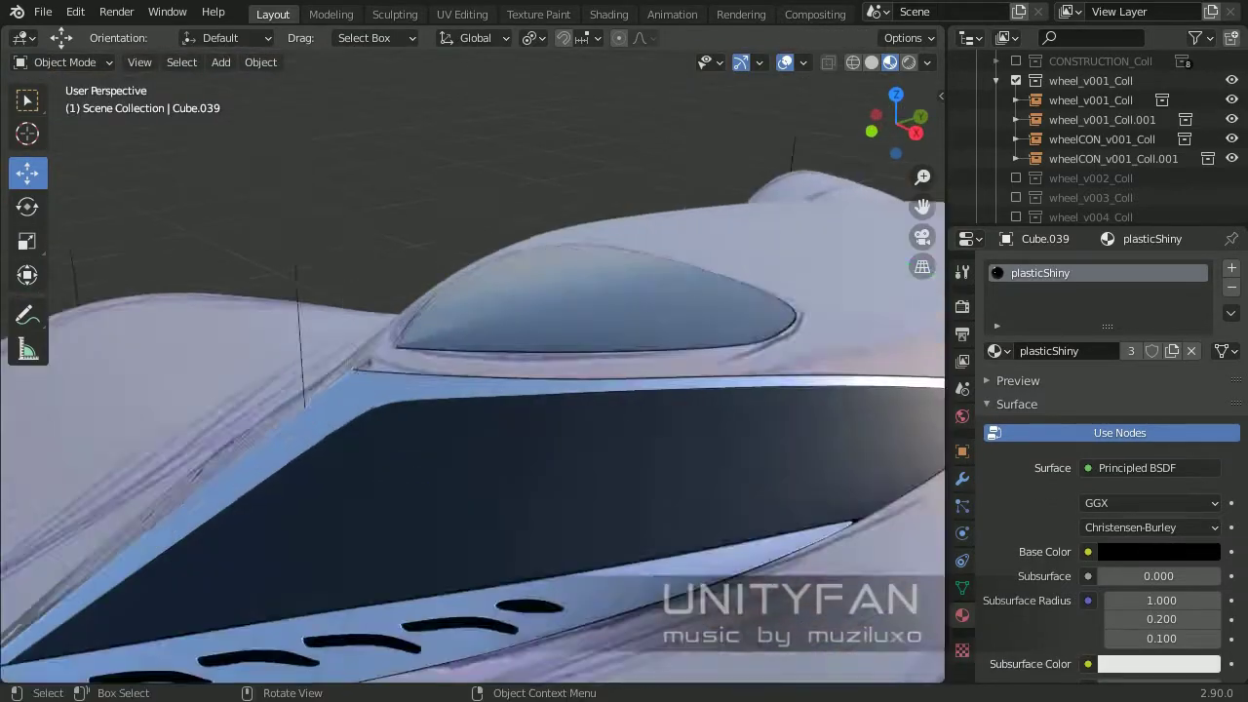
{"action": "key", "text": "1"}
{"action": "key", "text": "k"}
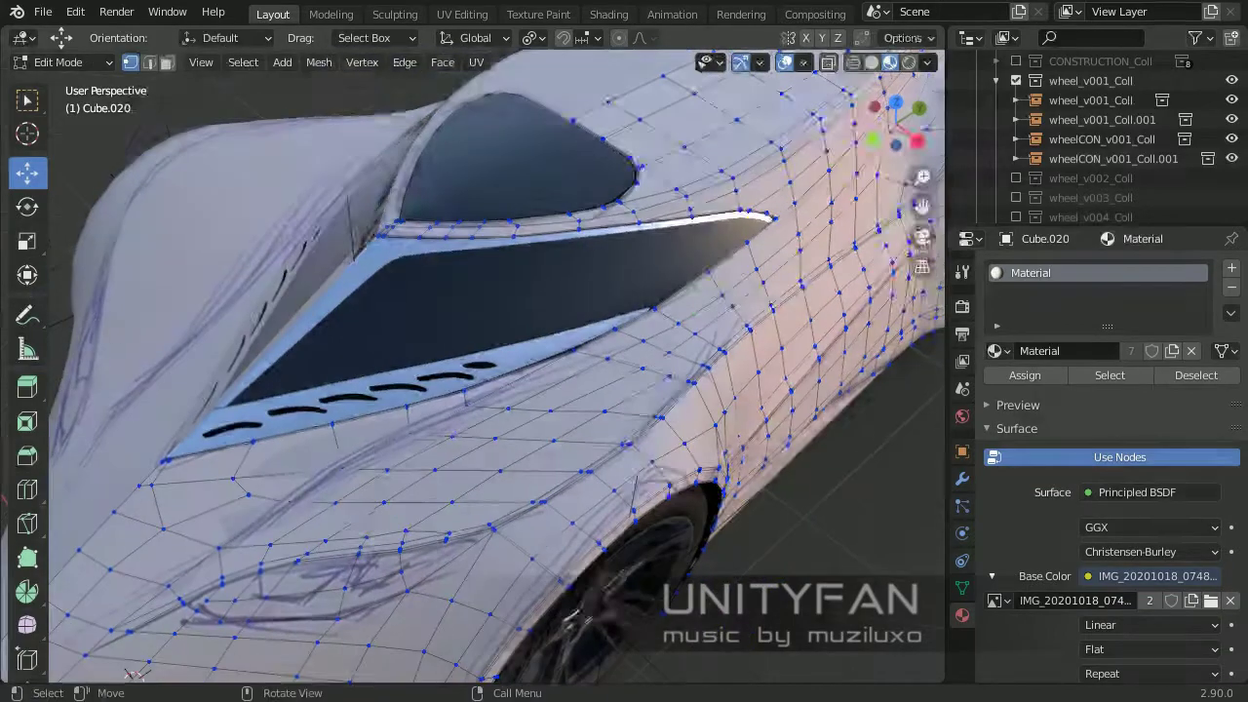
Select the shortest edge path along the nose faces to outline the lower intake slot
{"action": "middle_click_drag", "start_coordinate": [473, 370], "coordinate": [526, 351]}
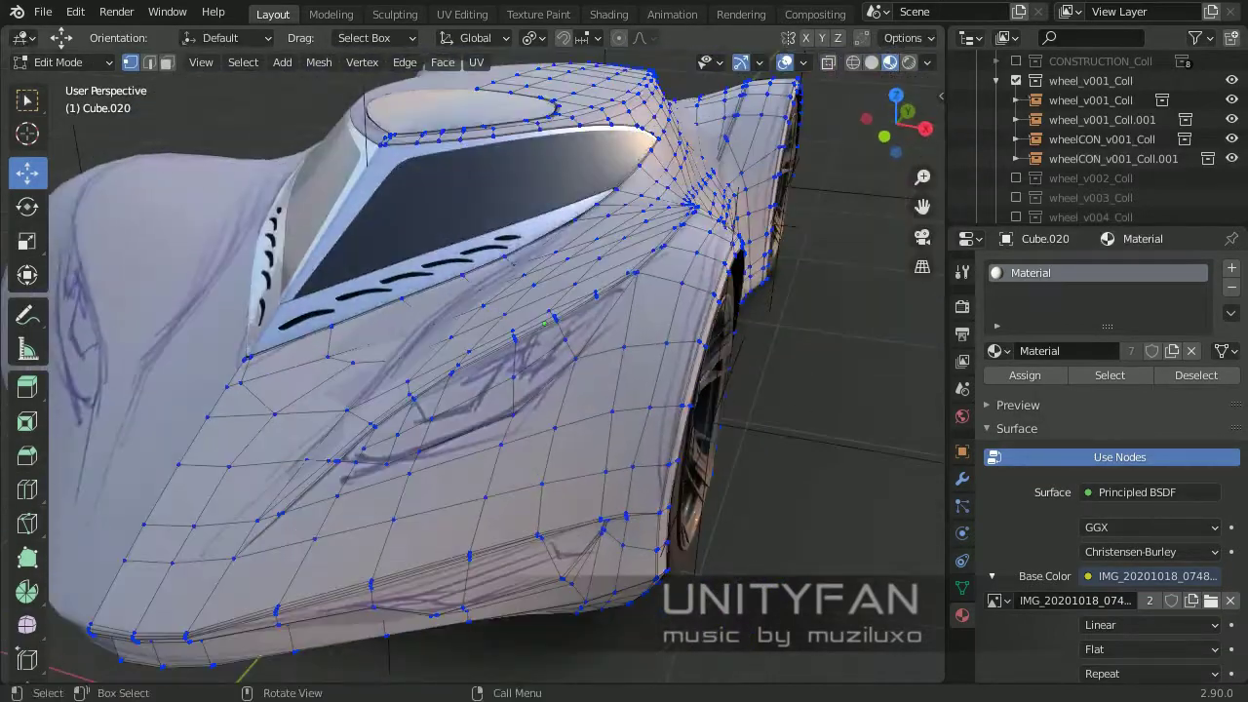
{"action": "scroll", "coordinate": [472, 370], "scroll_direction": "up", "scroll_amount": 4}
{"action": "scroll", "coordinate": [473, 371], "scroll_direction": "up", "scroll_amount": 2}
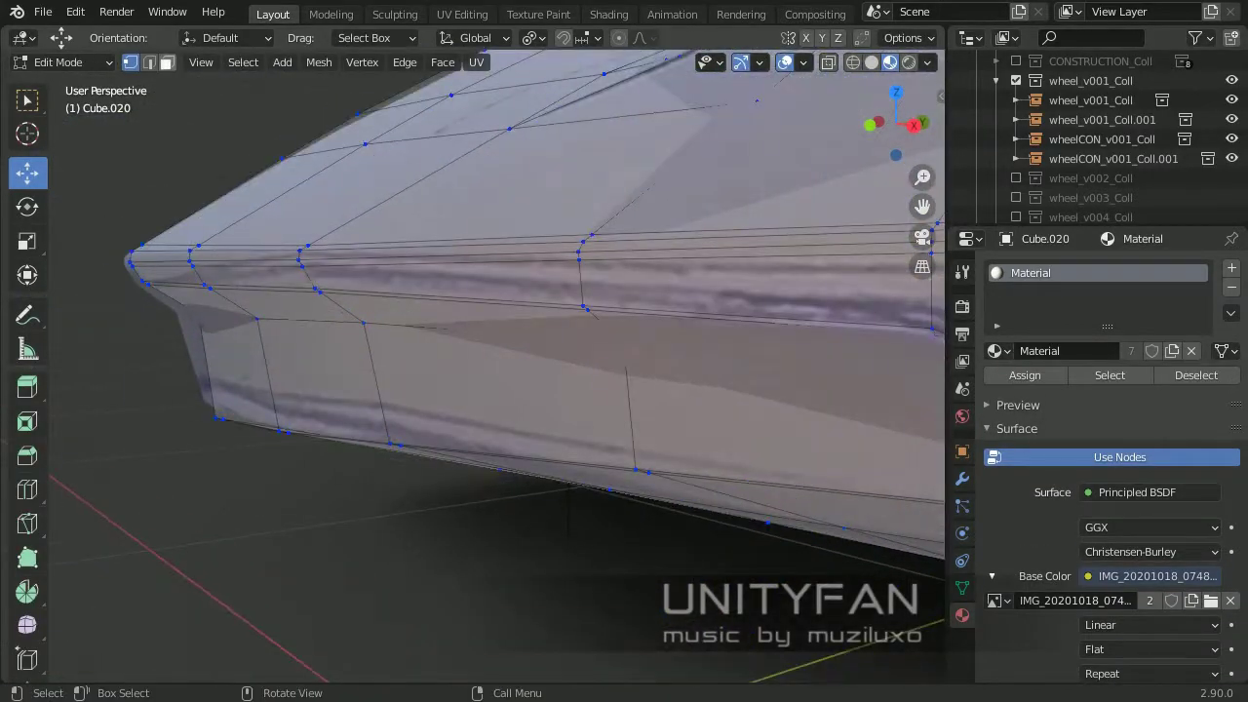
{"action": "middle_click_drag", "start_coordinate": [473, 370], "coordinate": [527, 390], "text": "shift"}
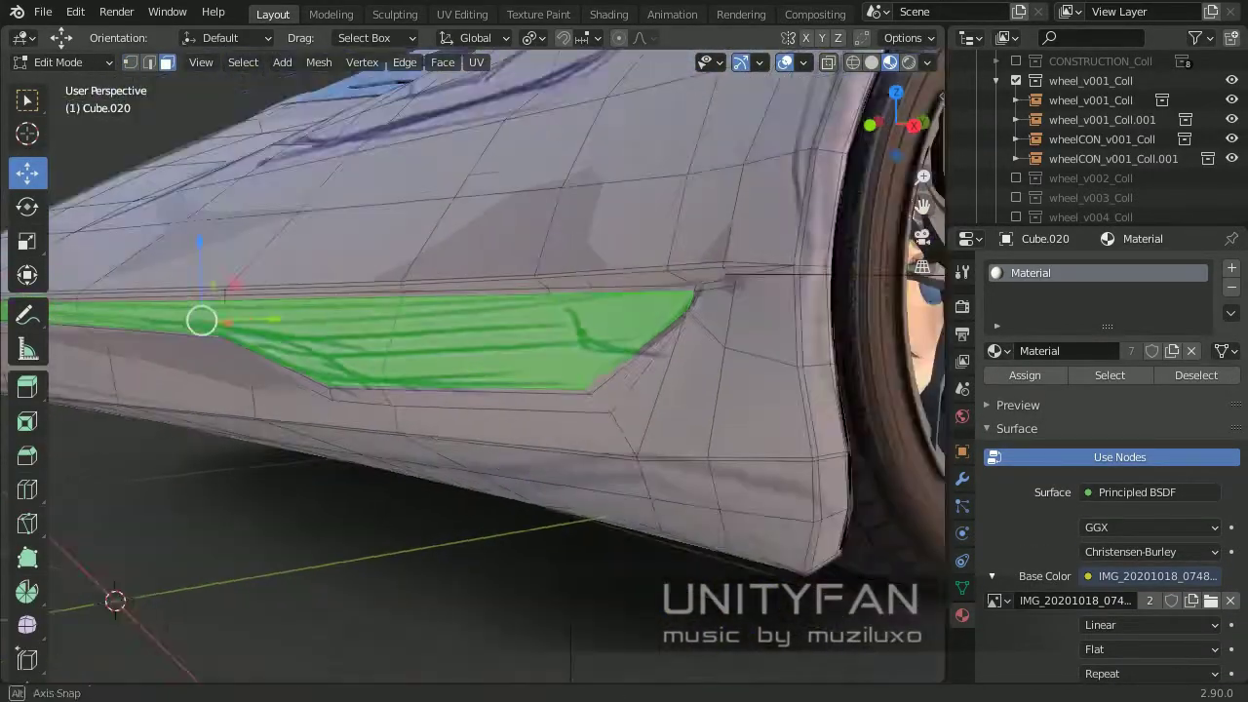
{"action": "scroll", "coordinate": [473, 370], "scroll_direction": "up", "scroll_amount": 3}
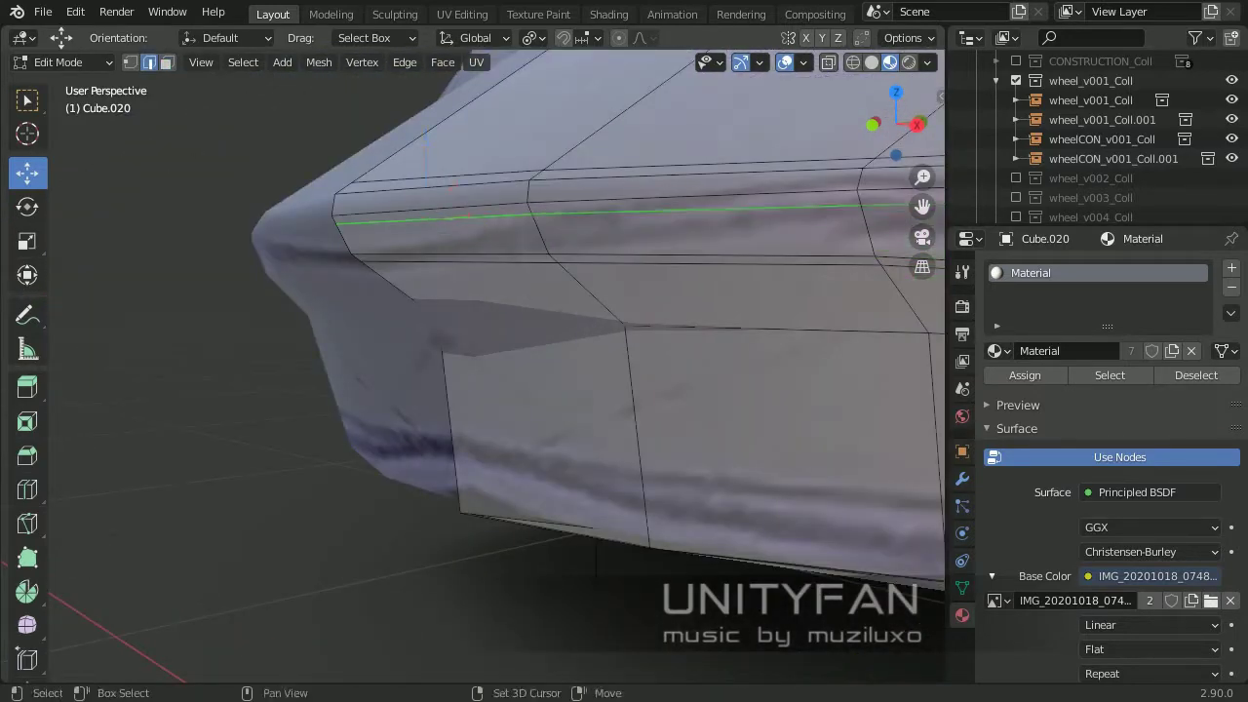
{"action": "scroll", "coordinate": [472, 370], "scroll_direction": "up", "scroll_amount": 5}
{"action": "left_click", "coordinate": [472, 371], "text": "ctrl"}
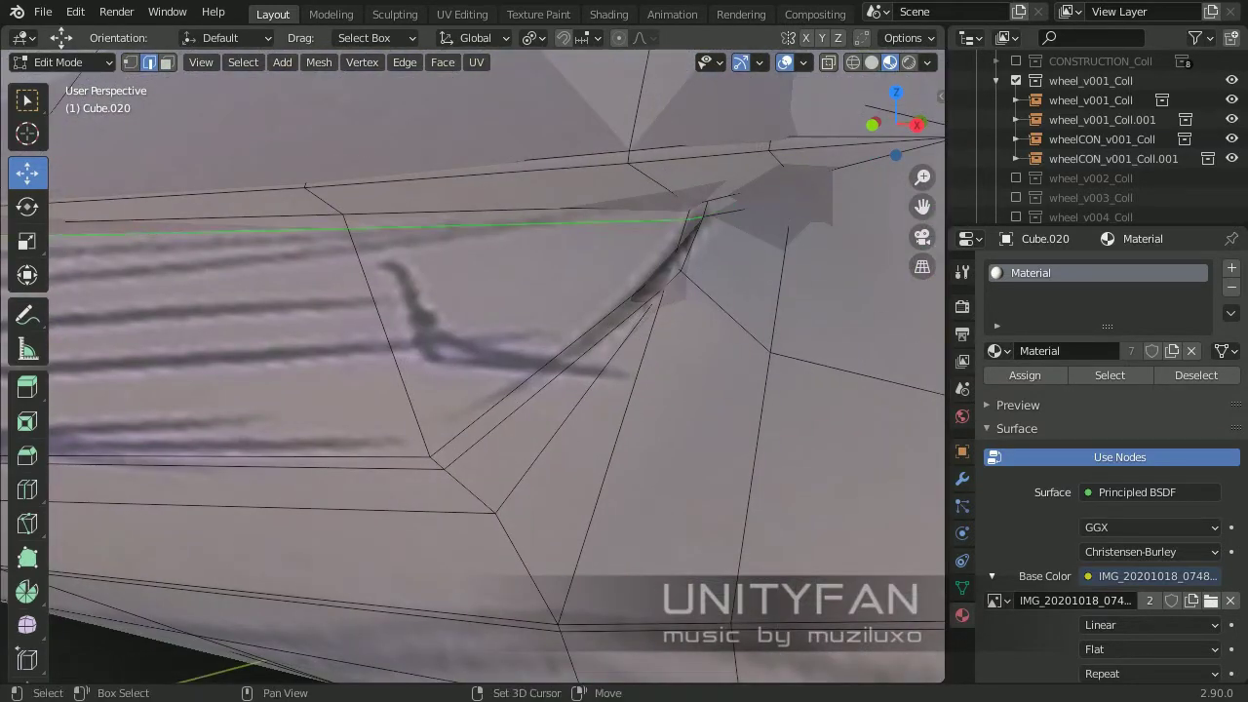
{"action": "scroll", "coordinate": [473, 370], "scroll_direction": "down", "scroll_amount": 3}
{"action": "scroll", "coordinate": [473, 370], "scroll_direction": "down", "scroll_amount": 4}
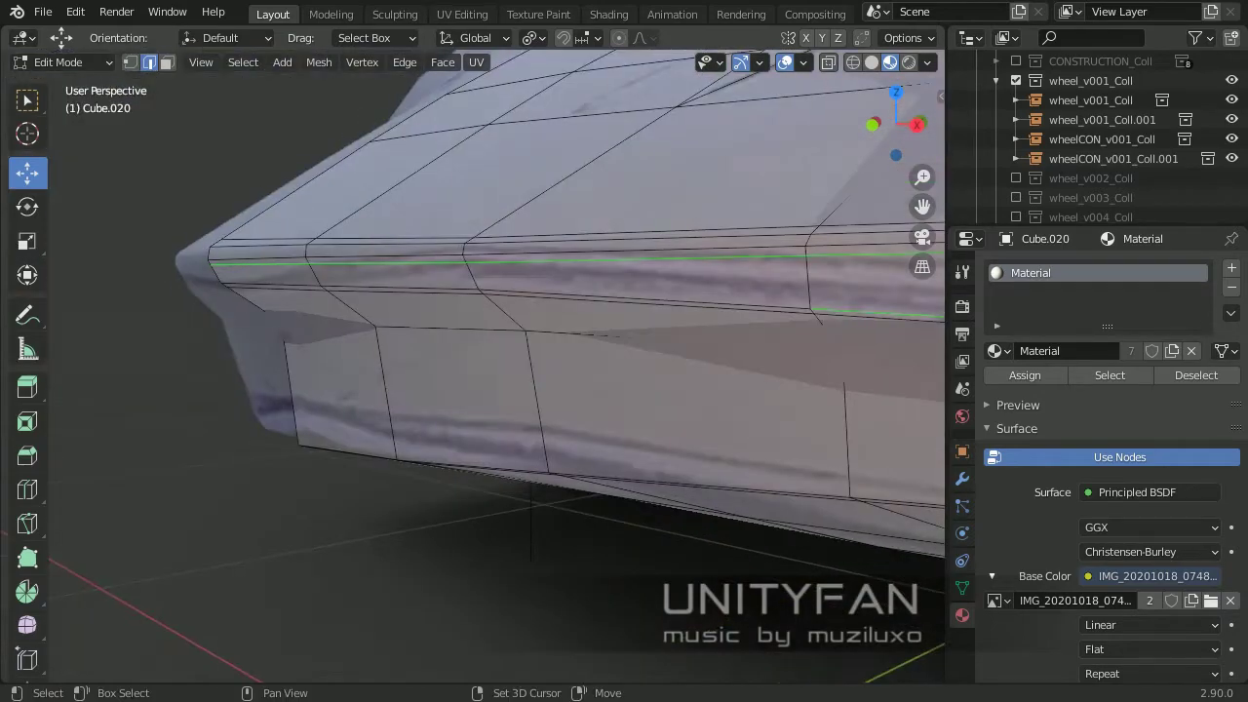
{"action": "middle_click_drag", "start_coordinate": [473, 370], "coordinate": [410, 361]}
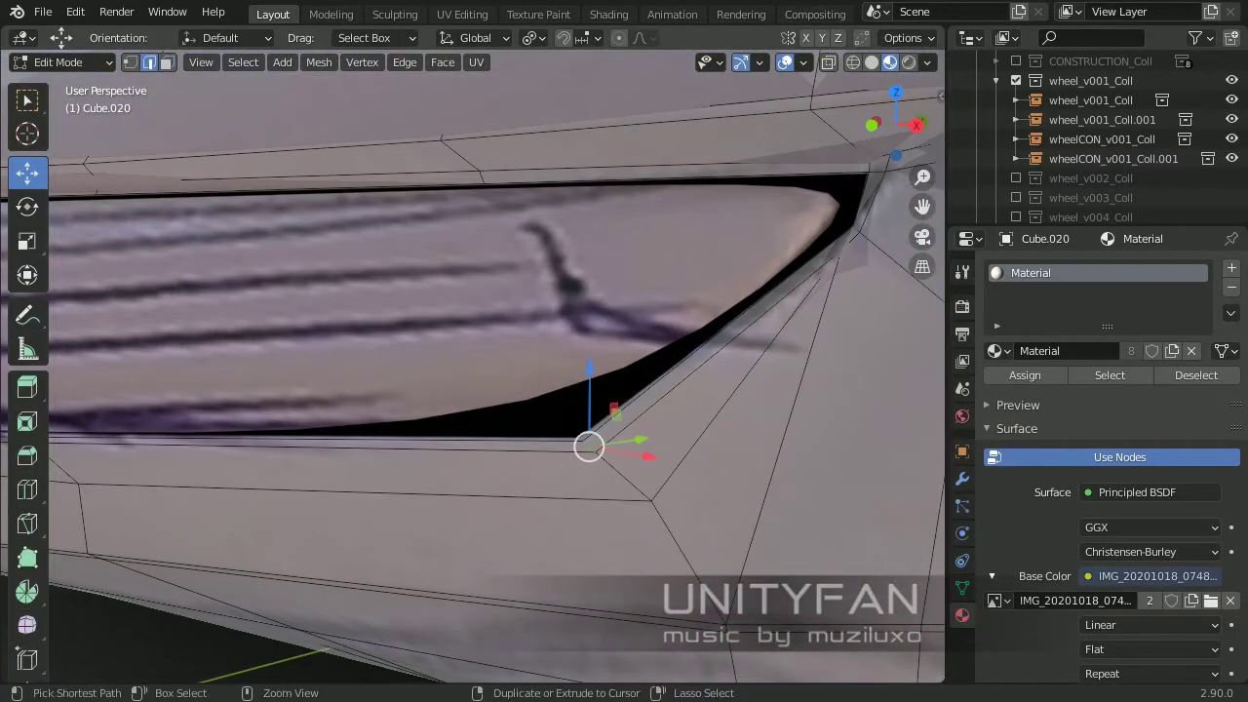
Frame the selected vertex and knife-cut the intake insert outline in vertex mode
{"action": "key", "text": "KP_Decimal"}
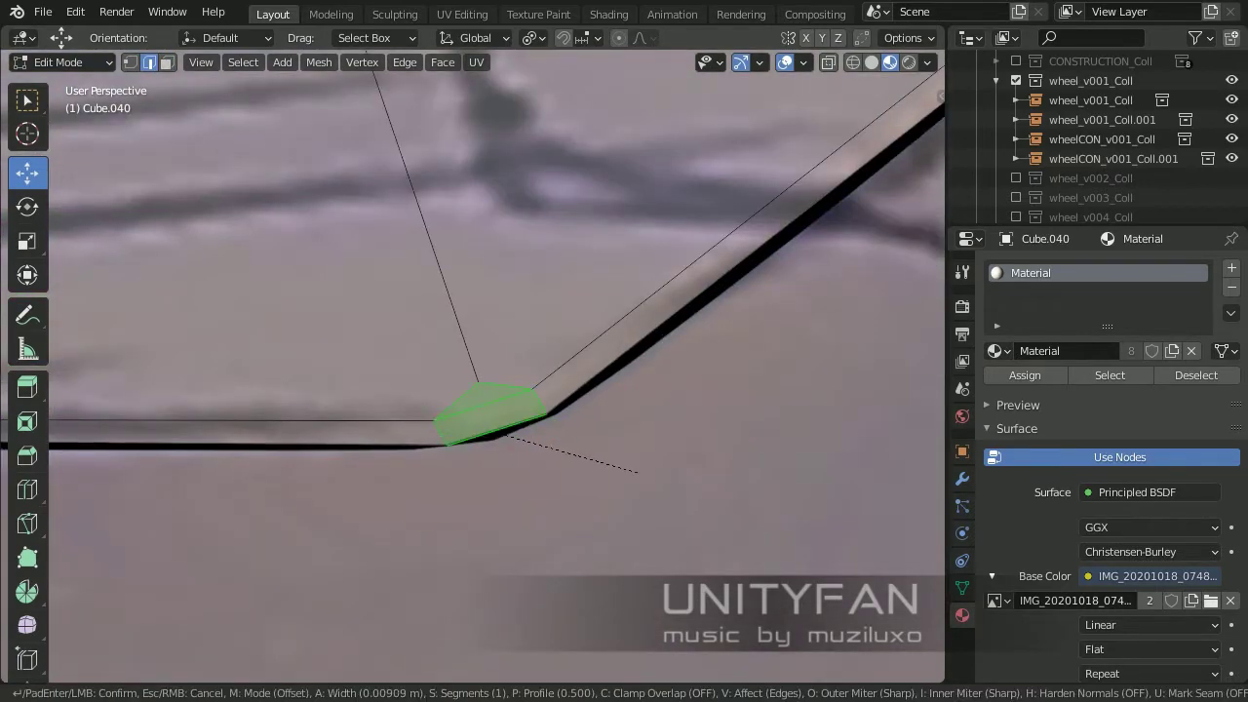
{"action": "key", "text": "1"}
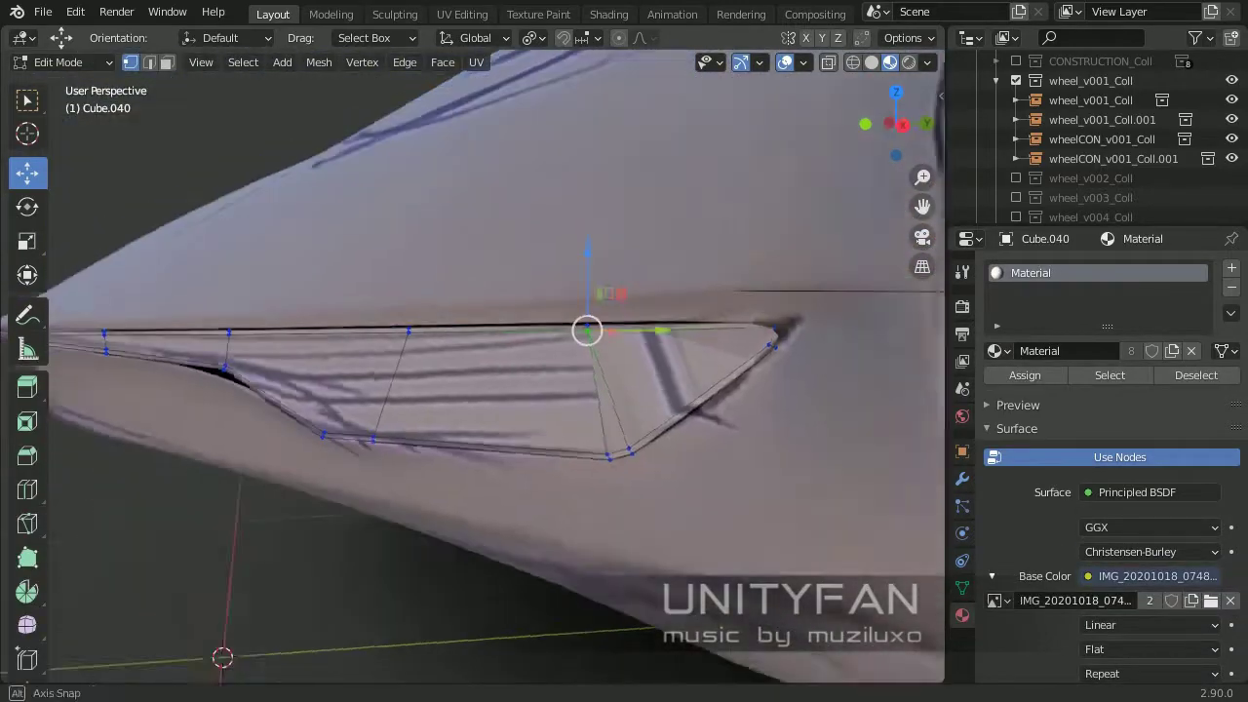
{"action": "middle_click_drag", "start_coordinate": [585, 331], "coordinate": [560, 360]}
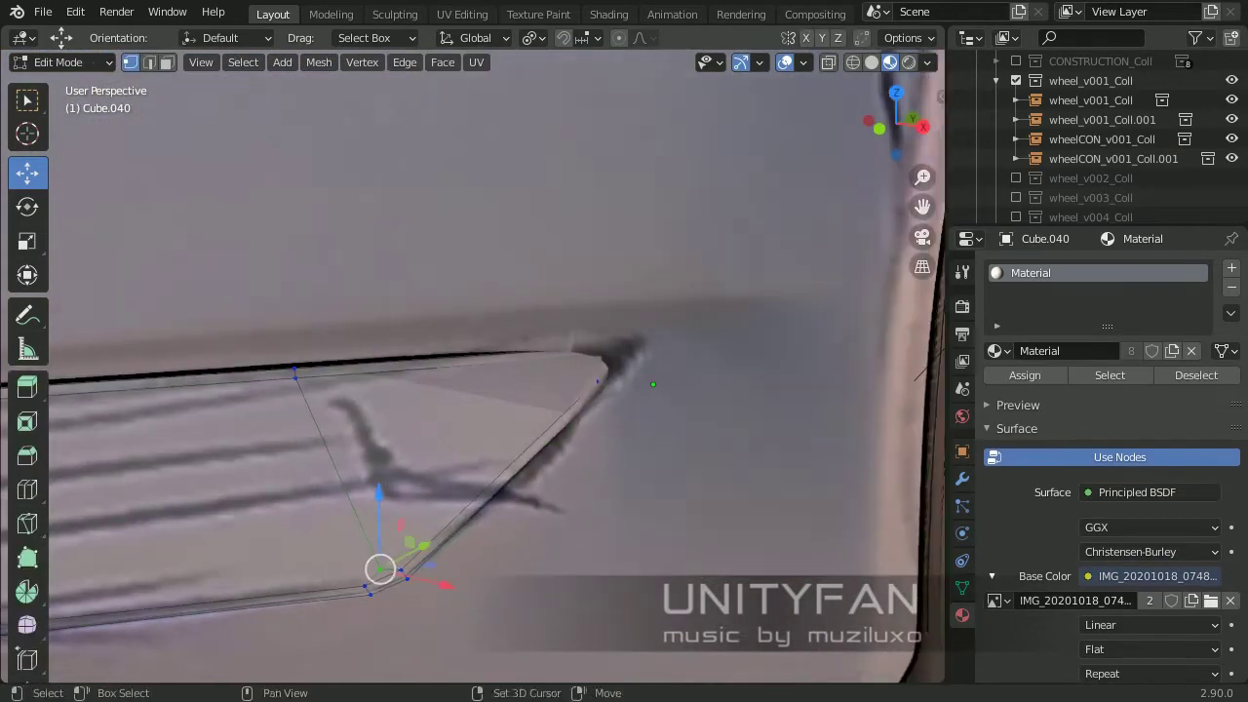
{"action": "key", "text": "k"}
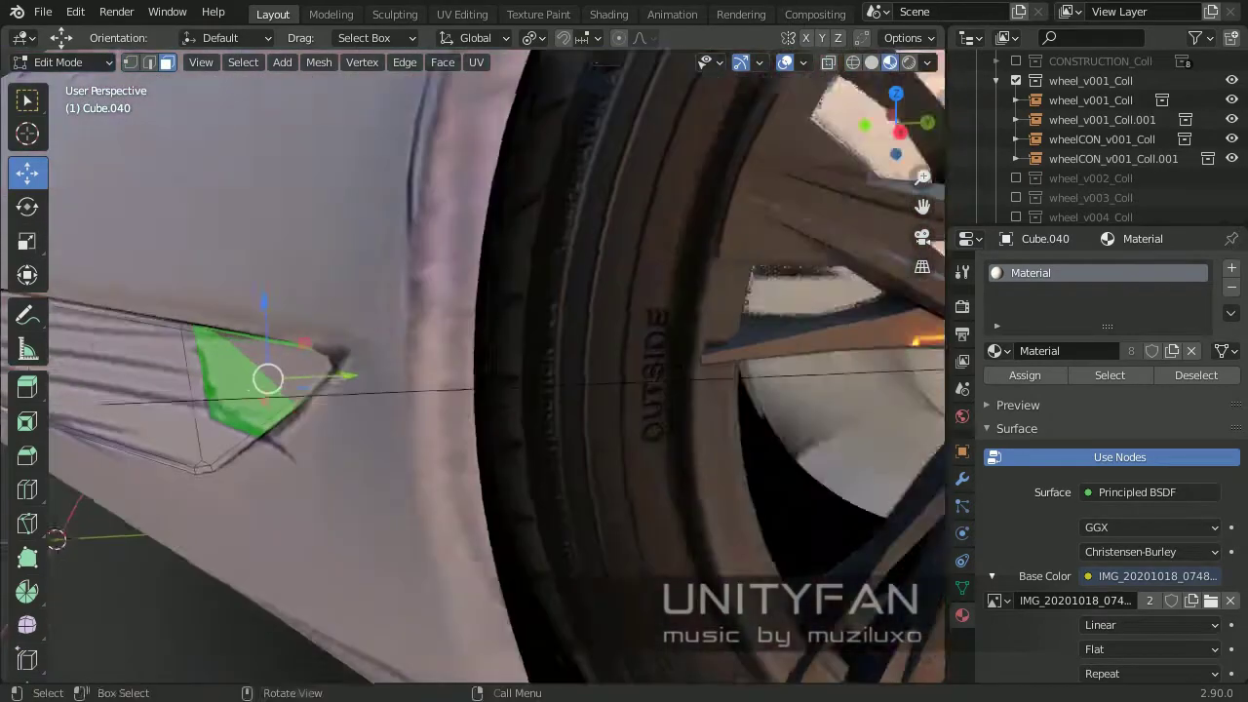
Separate the selected faces into their own object and assign it the plasticBlur material
{"action": "key", "text": "p"}
{"action": "left_click", "coordinate": [509, 425]}
{"action": "key", "text": "Tab"}
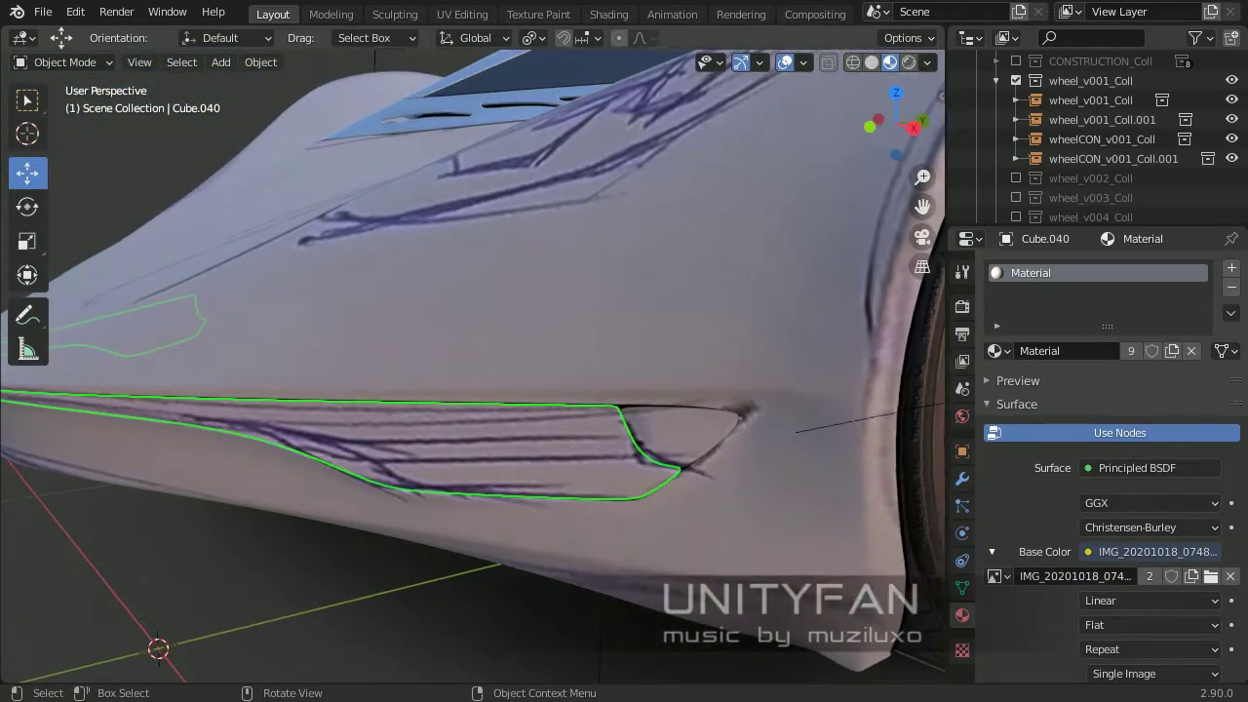
{"action": "left_click", "coordinate": [999, 351]}
{"action": "left_click", "coordinate": [826, 528]}
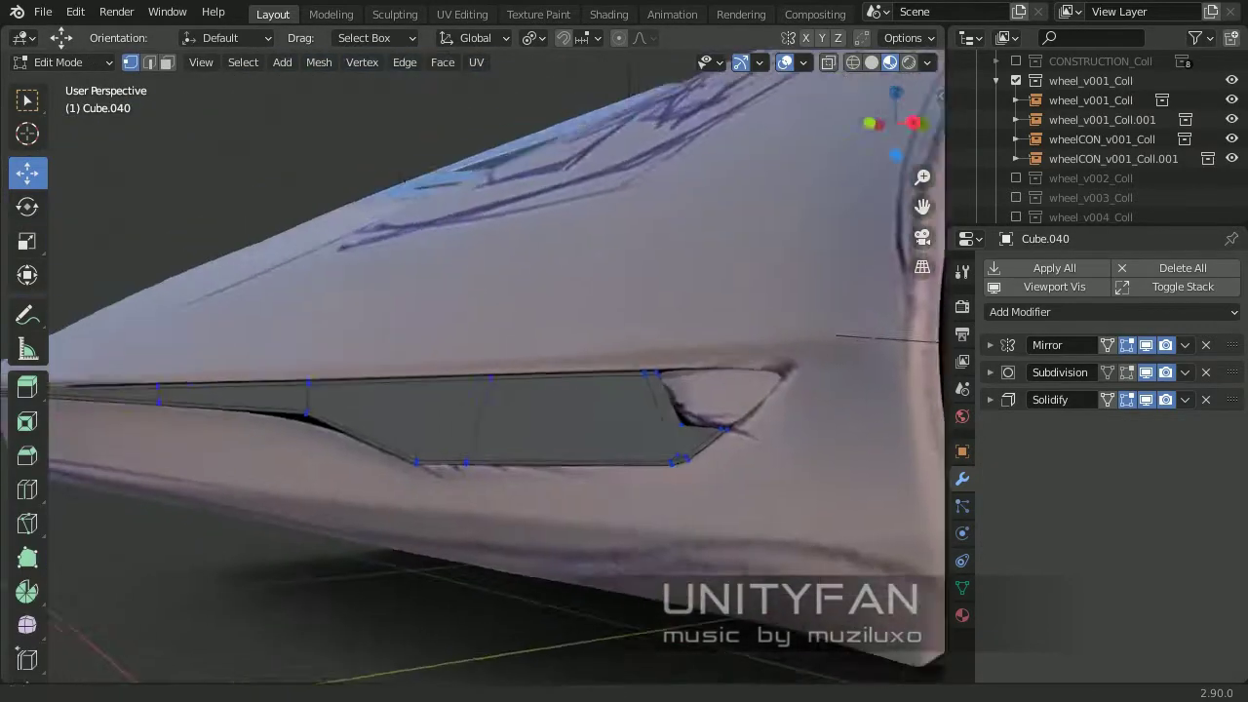
Knife-cut and bevel edge loops across the intake panel to form slat strips
{"action": "middle_click_drag", "start_coordinate": [487, 390], "coordinate": [458, 390]}
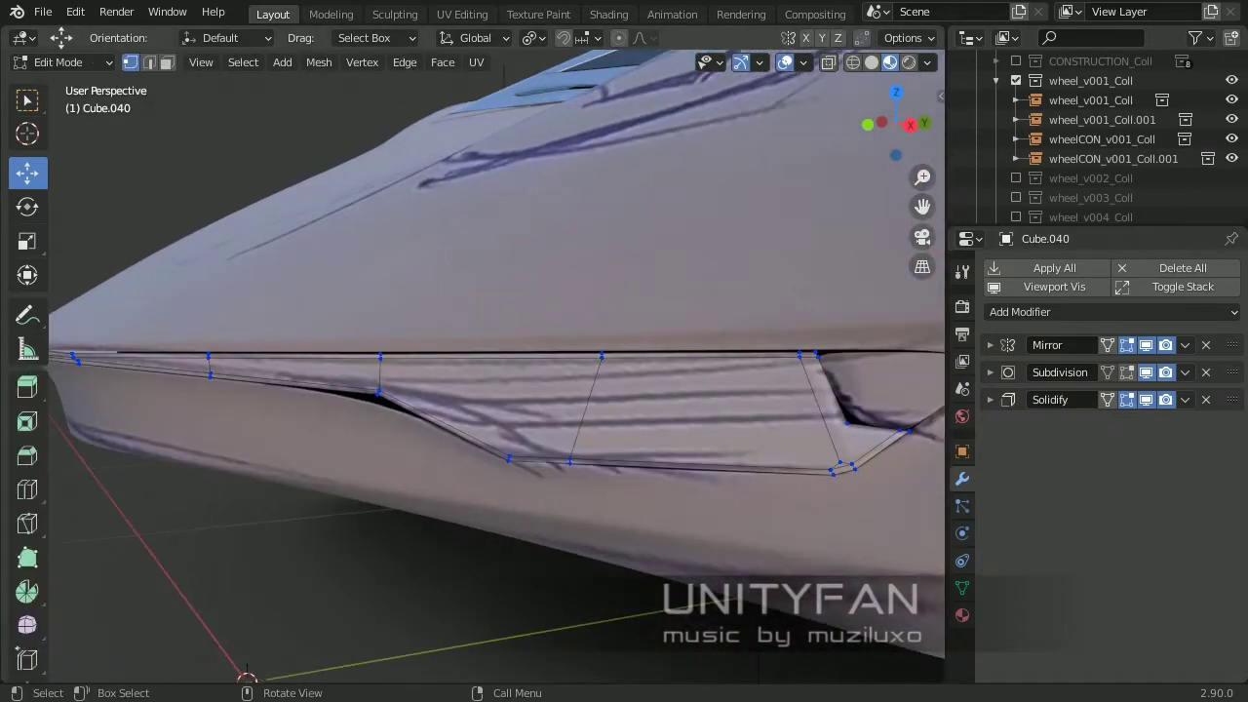
{"action": "key", "text": "k"}
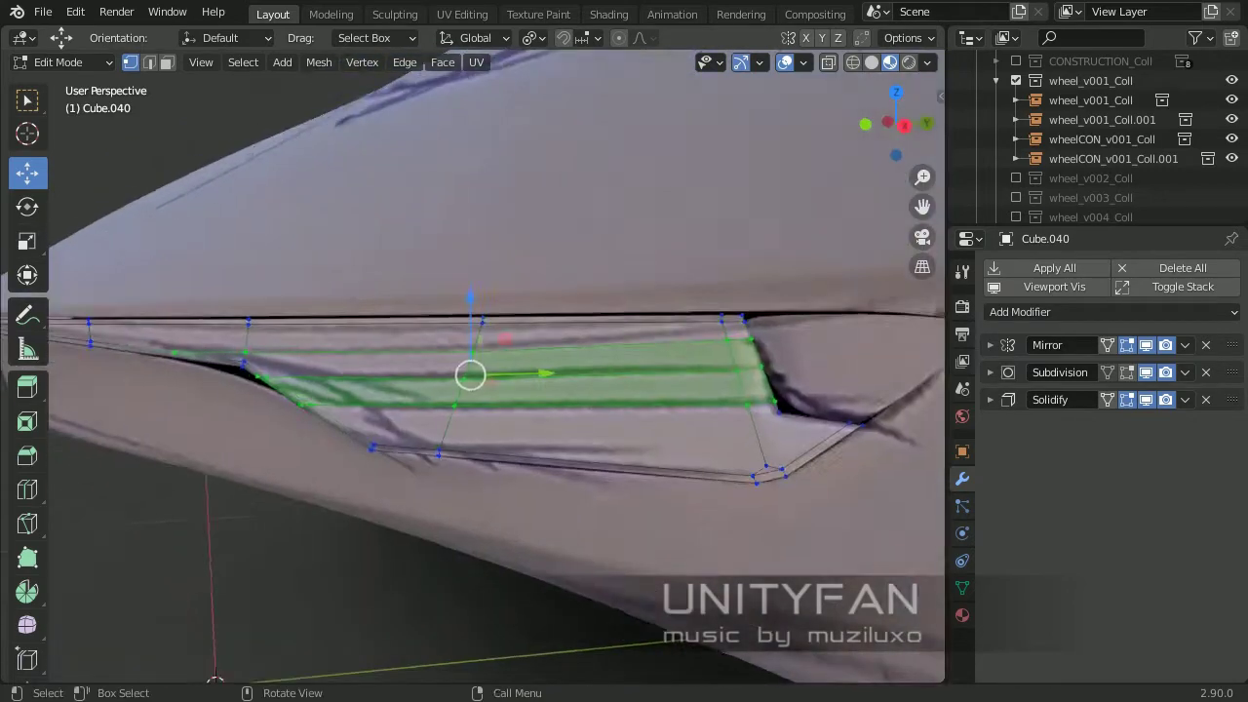
{"action": "key", "text": "2"}
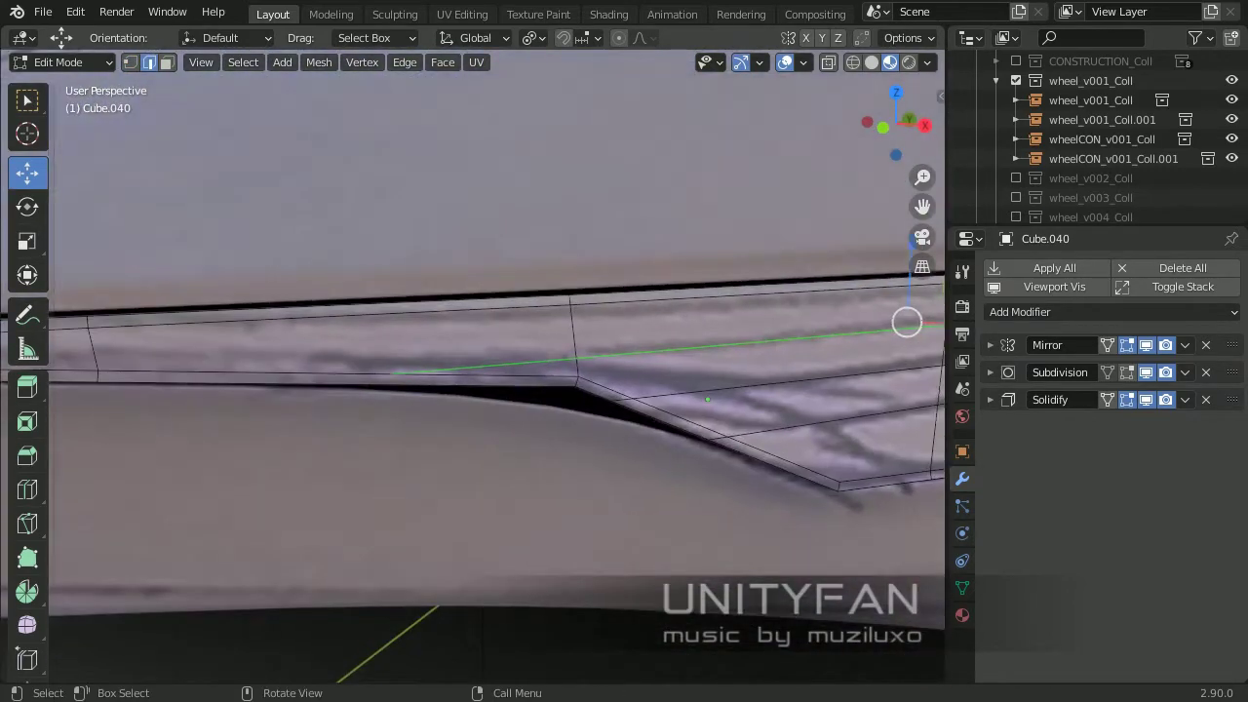
{"action": "key", "text": "1"}
{"action": "key", "text": "k"}
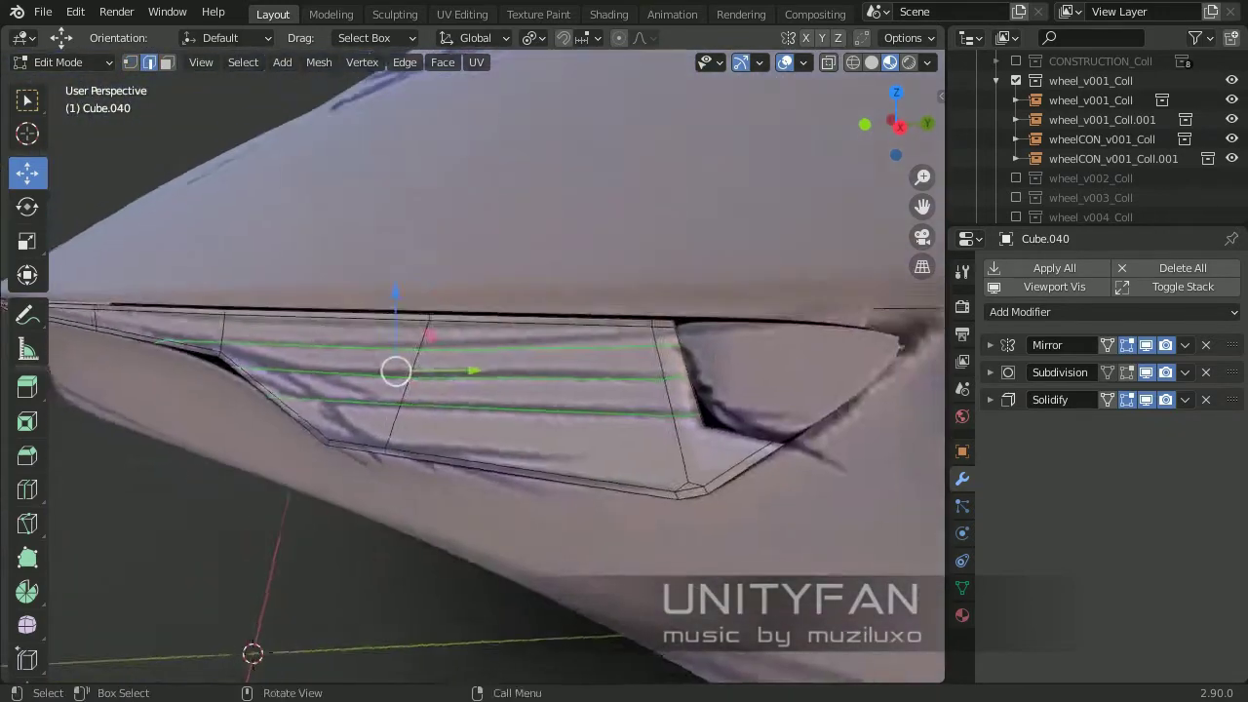
{"action": "key", "text": "ctrl+b"}
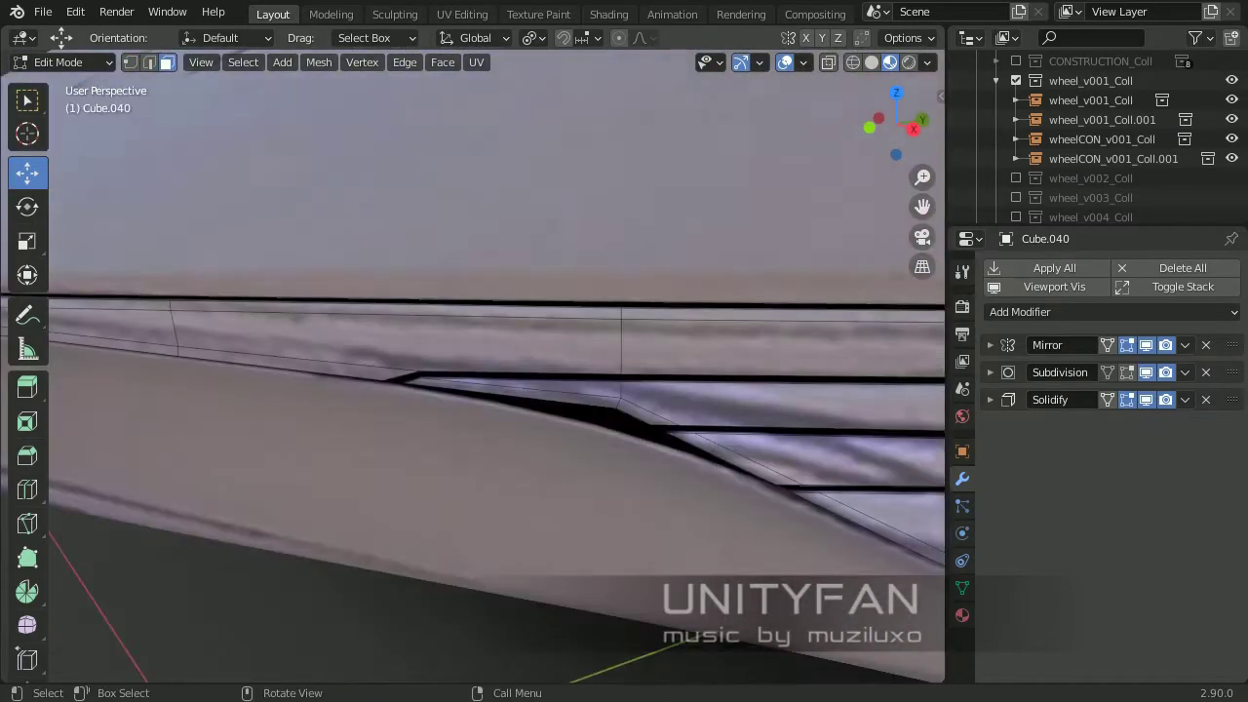
{"action": "key", "text": "k"}
{"action": "left_click", "coordinate": [268, 368]}
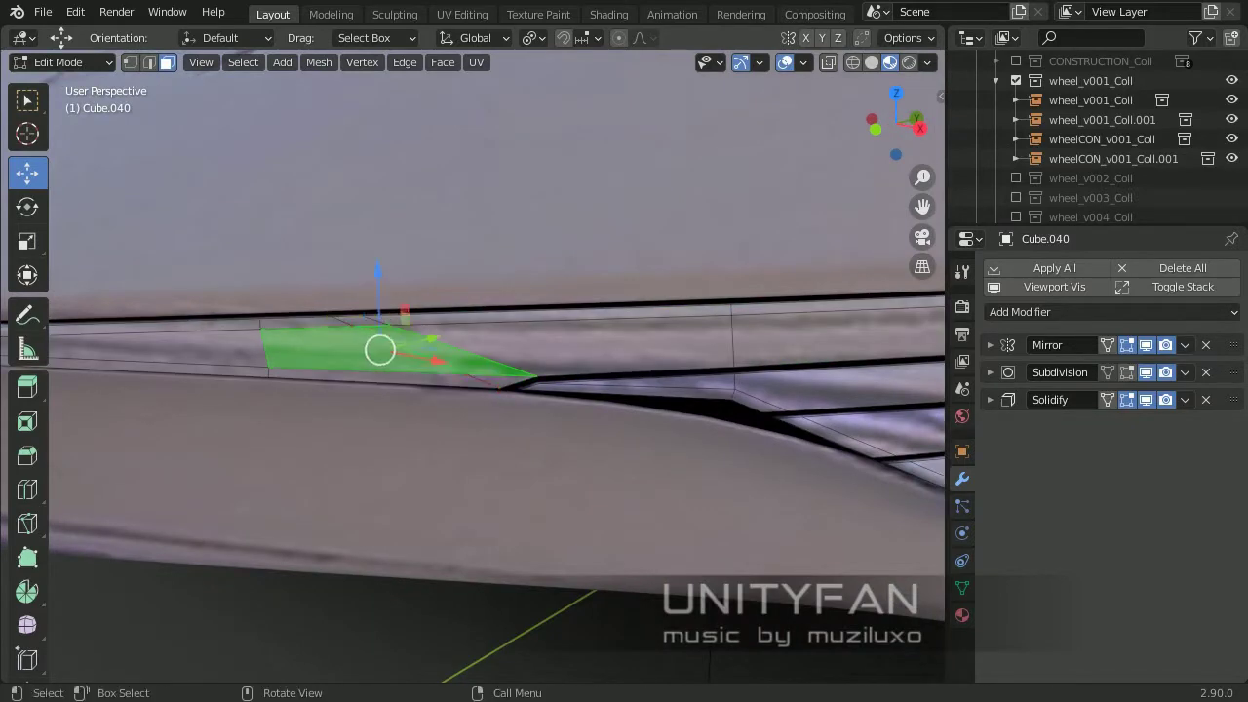
{"action": "key", "text": "2"}
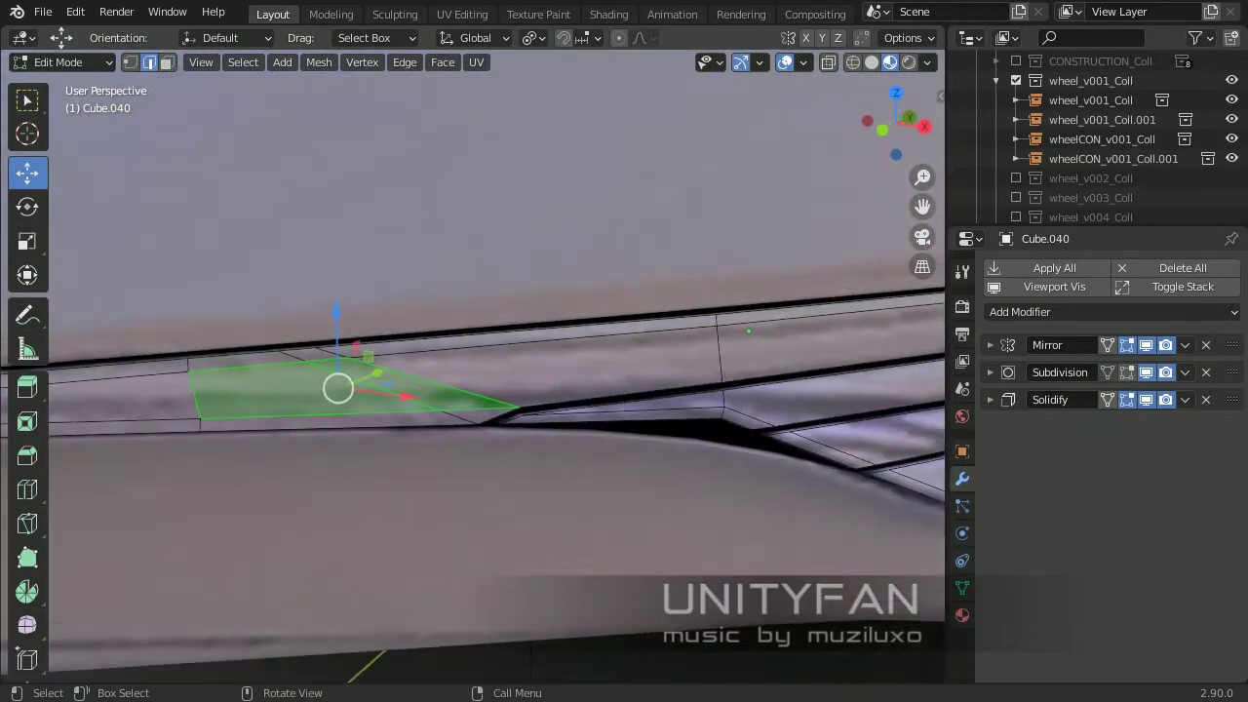
{"action": "key", "text": "3"}
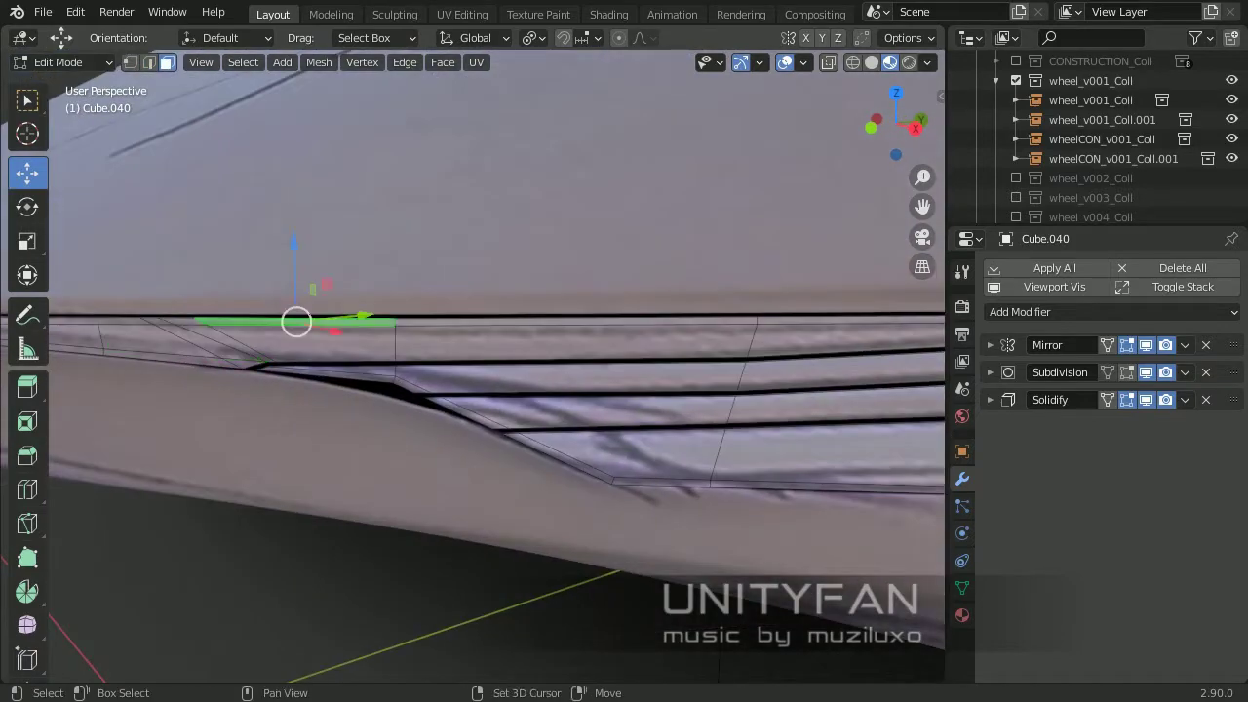
{"action": "key", "text": "1"}
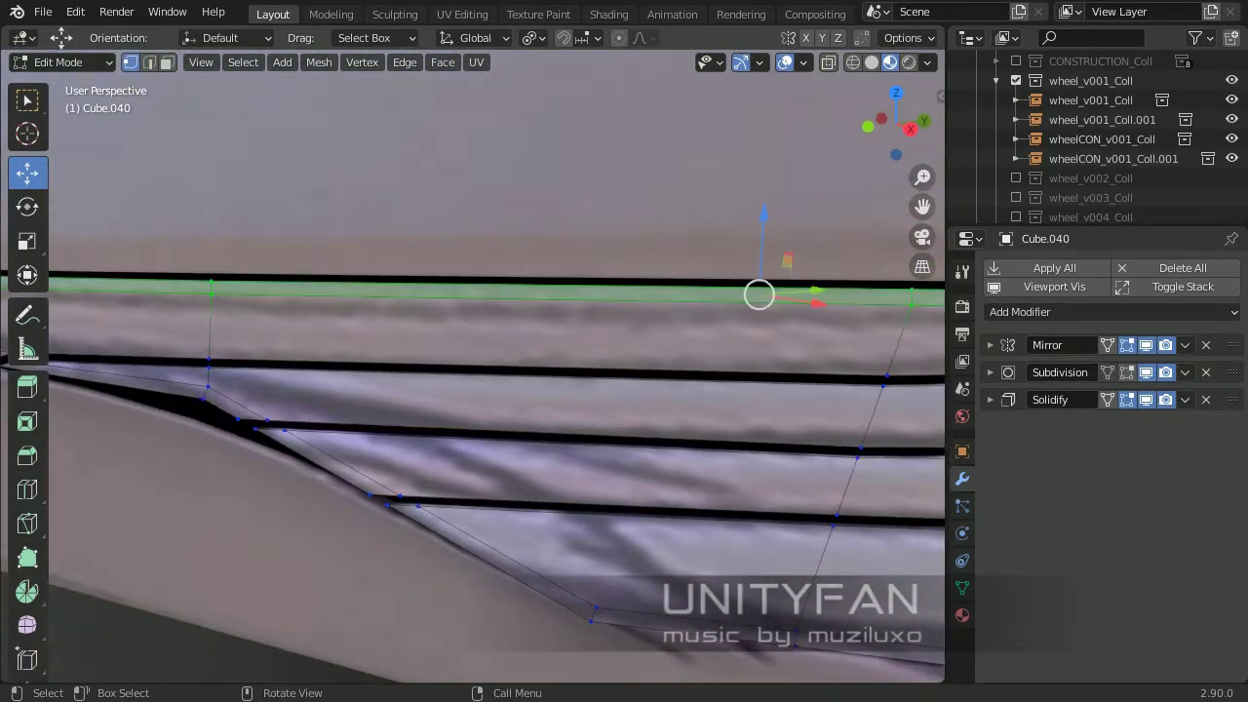
Push the slat face strips back along one axis, then view the vent in Solid shading
{"action": "mouse_move", "coordinate": [585, 389]}
{"action": "middle_mouse_down"}
{"action": "mouse_move", "coordinate": [438, 409]}
{"action": "mouse_move", "coordinate": [429, 370]}
{"action": "middle_mouse_up"}
{"action": "middle_click_drag", "start_coordinate": [282, 424], "coordinate": [447, 475]}
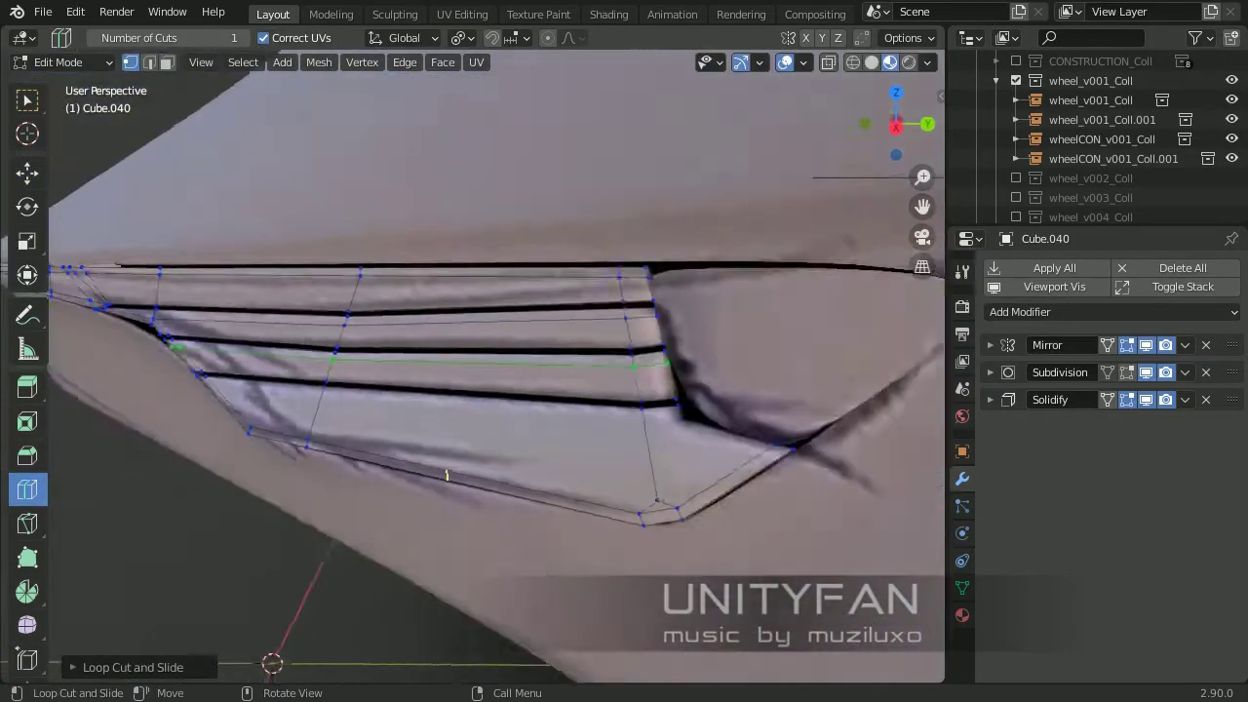
{"action": "mouse_move", "coordinate": [487, 390]}
{"action": "middle_mouse_down"}
{"action": "mouse_move", "coordinate": [449, 409]}
{"action": "mouse_move", "coordinate": [546, 390]}
{"action": "middle_mouse_up"}
{"action": "key", "text": "3"}
{"action": "key", "text": "shift+space"}
{"action": "key", "text": "g"}
{"action": "left_click_drag", "start_coordinate": [669, 340], "coordinate": [356, 646]}
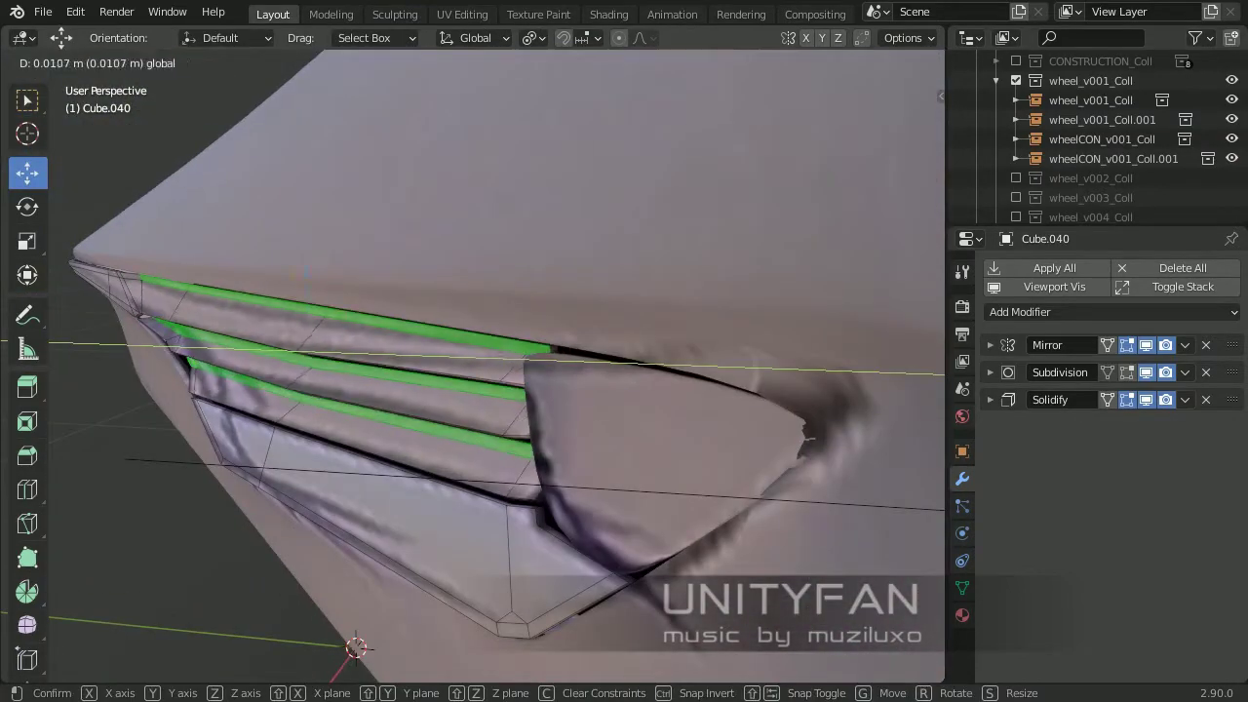
{"action": "mouse_move", "coordinate": [682, 341]}
{"action": "middle_mouse_down"}
{"action": "mouse_move", "coordinate": [693, 335]}
{"action": "mouse_move", "coordinate": [665, 342]}
{"action": "mouse_move", "coordinate": [710, 344]}
{"action": "middle_mouse_up"}
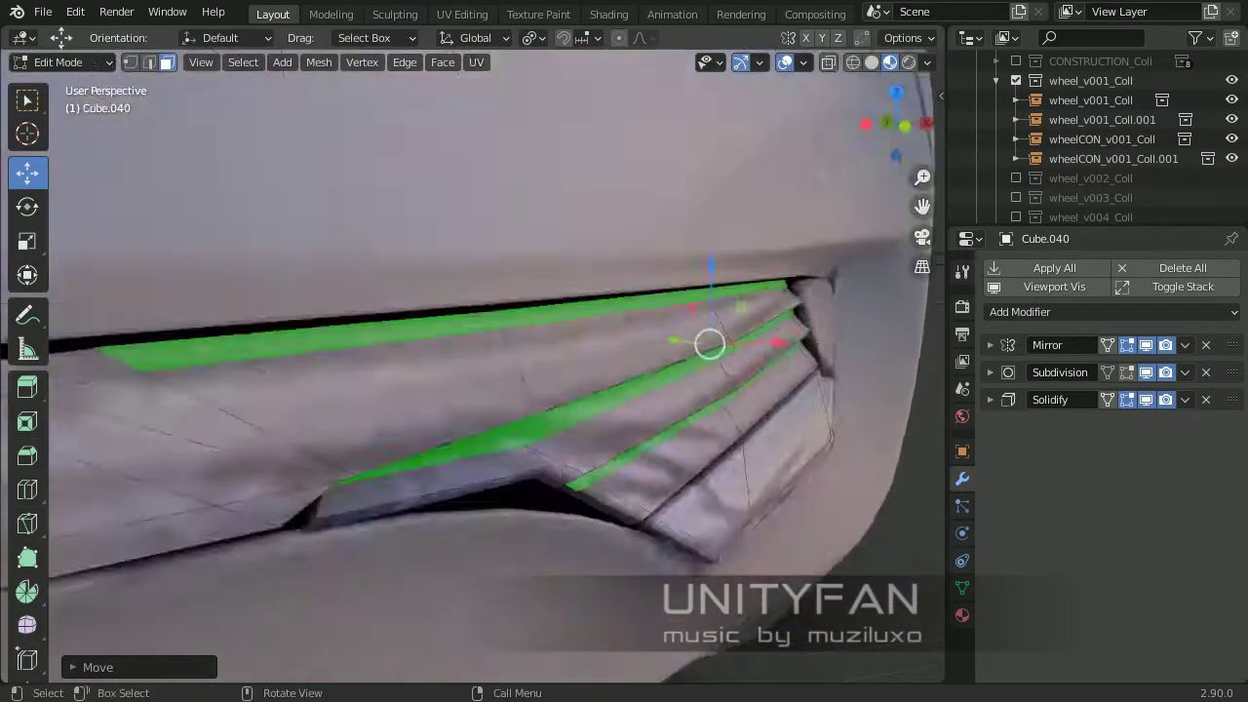
{"action": "key", "text": "Tab"}
{"action": "key", "text": "z"}
{"action": "left_click", "coordinate": [646, 451]}
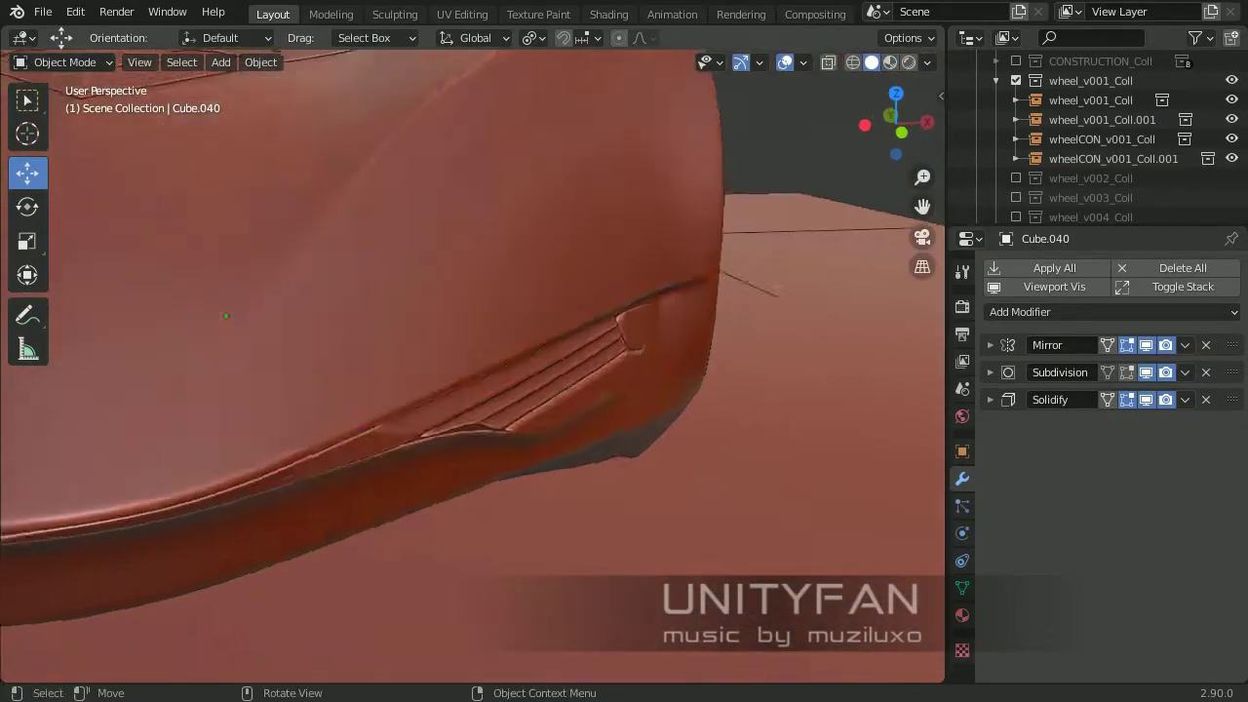
Try a Shrinkwrap modifier targeting inv on the whole vent, then undo it
{"action": "key", "text": "Tab"}
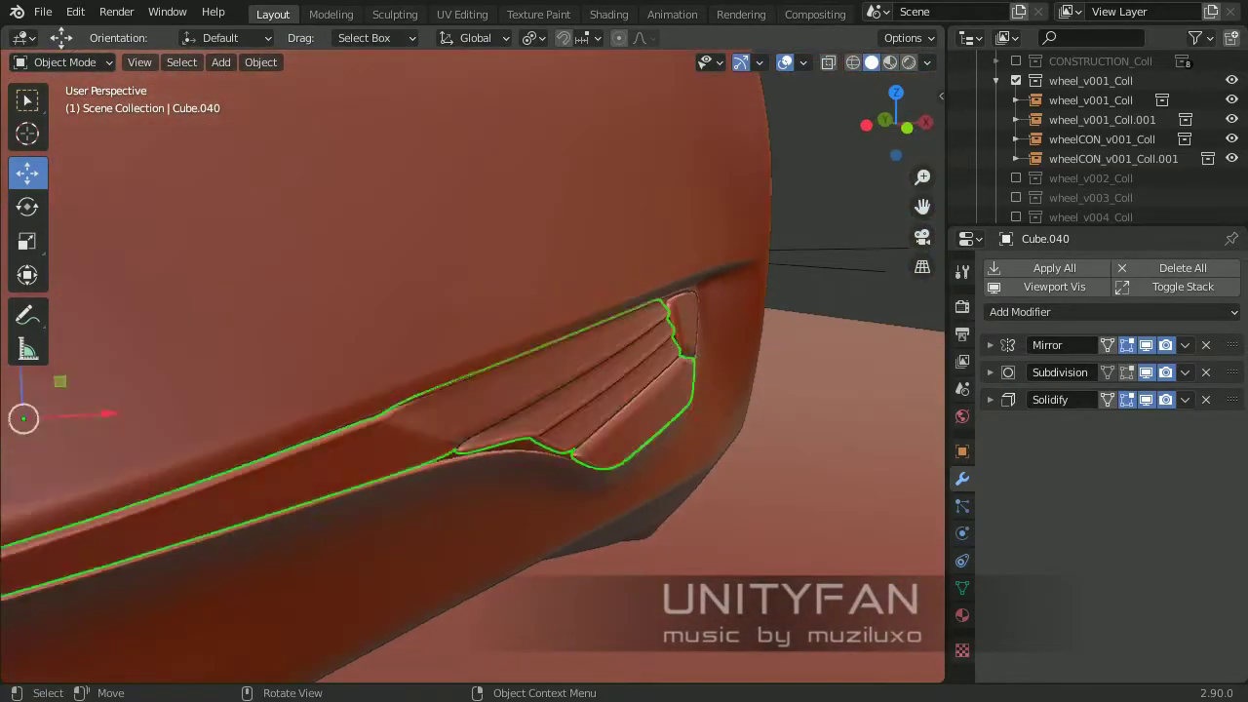
{"action": "mouse_move", "coordinate": [468, 371]}
{"action": "middle_mouse_down"}
{"action": "mouse_move", "coordinate": [507, 351]}
{"action": "mouse_move", "coordinate": [321, 657]}
{"action": "mouse_move", "coordinate": [209, 646]}
{"action": "middle_mouse_up"}
{"action": "key", "text": "Tab"}
{"action": "mouse_move", "coordinate": [201, 504]}
{"action": "middle_mouse_down"}
{"action": "mouse_move", "coordinate": [5, 648]}
{"action": "mouse_move", "coordinate": [185, 588]}
{"action": "middle_mouse_up"}
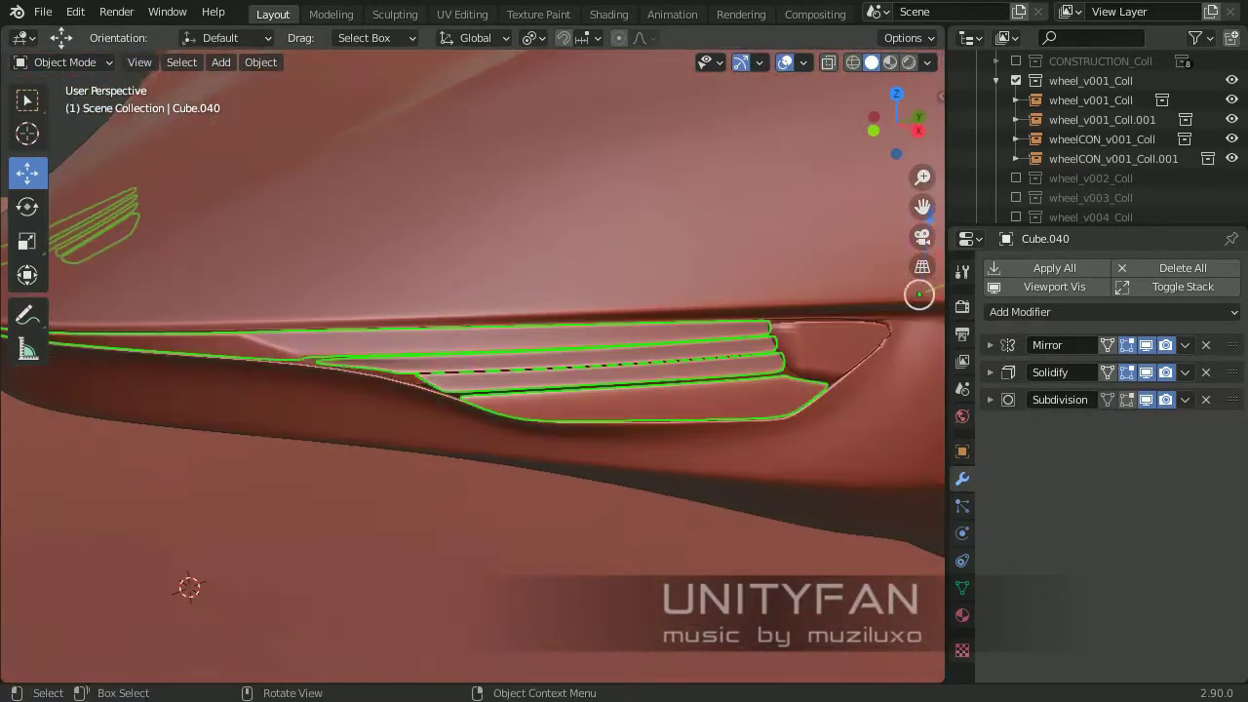
{"action": "key", "text": "Tab"}
{"action": "mouse_move", "coordinate": [468, 390]}
{"action": "middle_mouse_down"}
{"action": "mouse_move", "coordinate": [545, 371]}
{"action": "mouse_move", "coordinate": [585, 409]}
{"action": "middle_mouse_up"}
{"action": "key", "text": "Tab"}
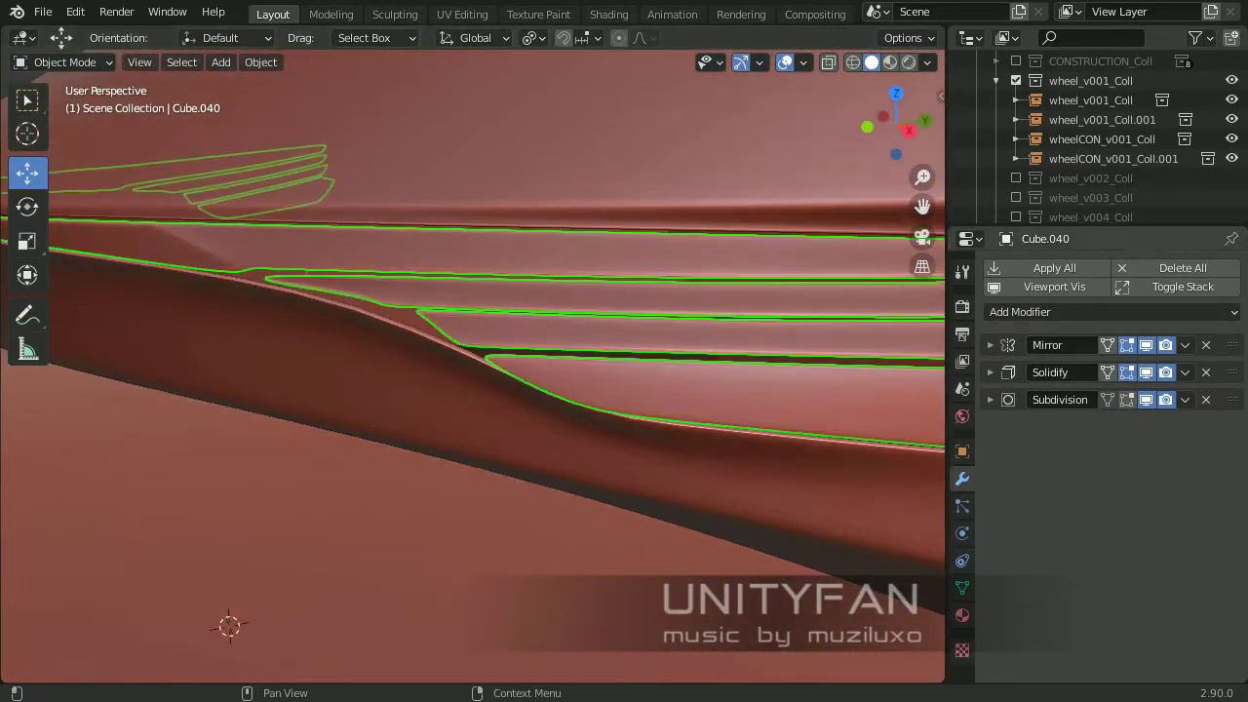
{"action": "left_click", "coordinate": [1111, 311]}
{"action": "left_click", "coordinate": [1007, 526]}
{"action": "left_click", "coordinate": [1145, 504]}
{"action": "type", "text": "i"}
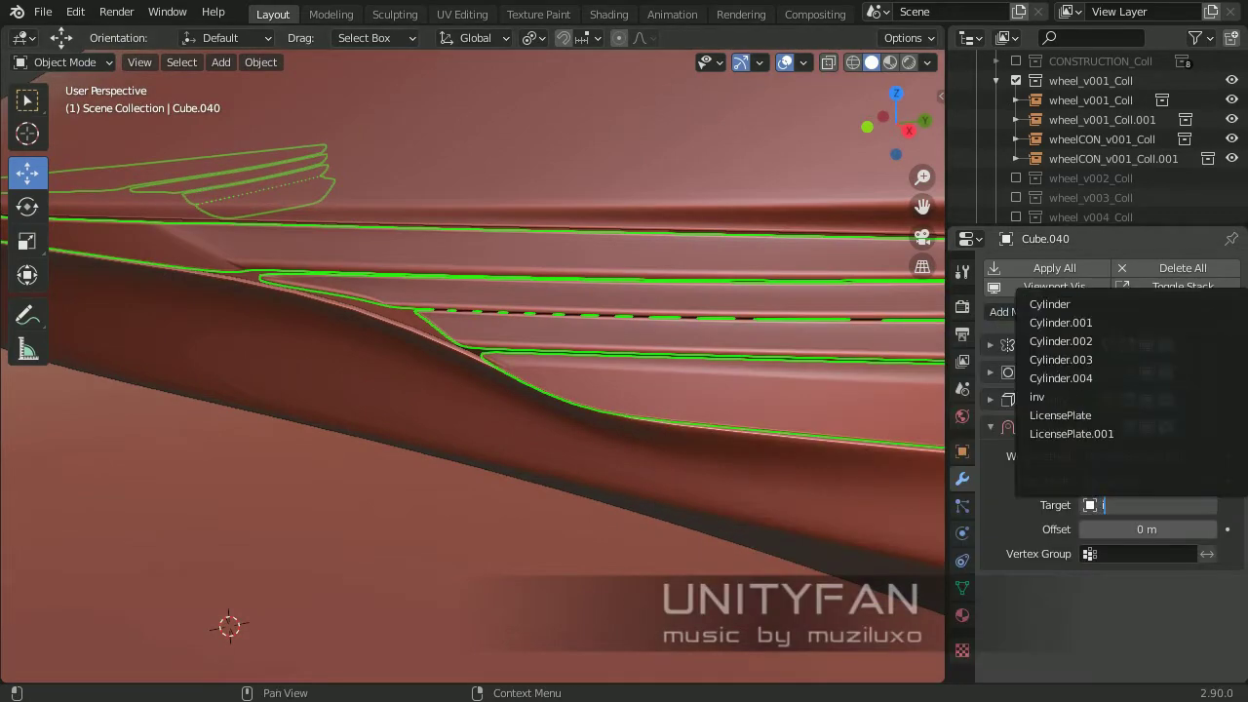
{"action": "left_click", "coordinate": [1045, 398]}
{"action": "mouse_move", "coordinate": [585, 390]}
{"action": "middle_mouse_down"}
{"action": "mouse_move", "coordinate": [487, 341]}
{"action": "mouse_move", "coordinate": [487, 390]}
{"action": "mouse_move", "coordinate": [545, 351]}
{"action": "mouse_move", "coordinate": [624, 370]}
{"action": "middle_mouse_up"}
{"action": "key", "text": "ctrl+a"}
In see-through mode, select the vent's lower edge loop and assign it to vertex group shrnkGroup
{"action": "key", "text": "Tab"}
{"action": "key", "text": "alt+z"}
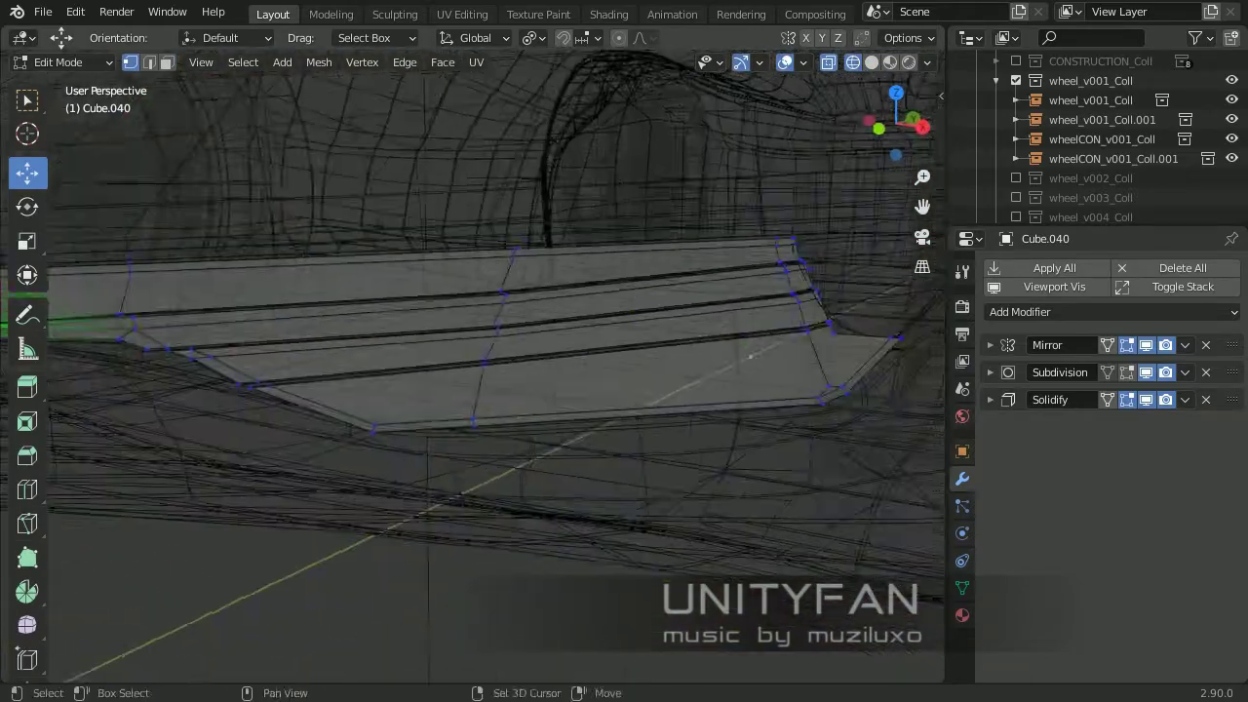
{"action": "left_click_drag", "start_coordinate": [668, 438], "coordinate": [730, 468], "text": "shift"}
{"action": "middle_click_drag", "start_coordinate": [730, 468], "coordinate": [702, 458]}
{"action": "mouse_move", "coordinate": [487, 390]}
{"action": "middle_mouse_down"}
{"action": "mouse_move", "coordinate": [527, 370]}
{"action": "mouse_move", "coordinate": [507, 390]}
{"action": "mouse_move", "coordinate": [624, 429]}
{"action": "mouse_move", "coordinate": [506, 380]}
{"action": "mouse_move", "coordinate": [546, 370]}
{"action": "mouse_move", "coordinate": [605, 390]}
{"action": "mouse_move", "coordinate": [604, 429]}
{"action": "middle_mouse_up"}
{"action": "middle_click_drag", "start_coordinate": [390, 439], "coordinate": [419, 450]}
{"action": "key", "text": "z"}
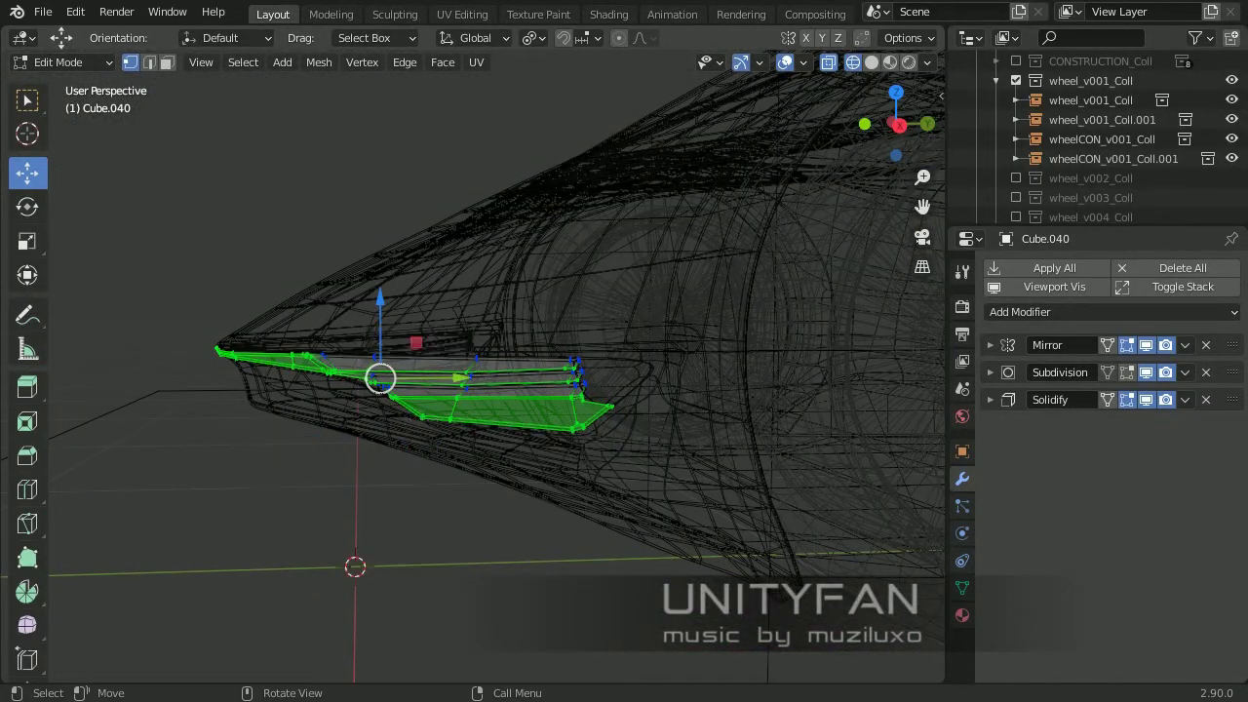
{"action": "middle_click_drag", "start_coordinate": [487, 390], "coordinate": [585, 389]}
{"action": "left_click", "coordinate": [962, 587]}
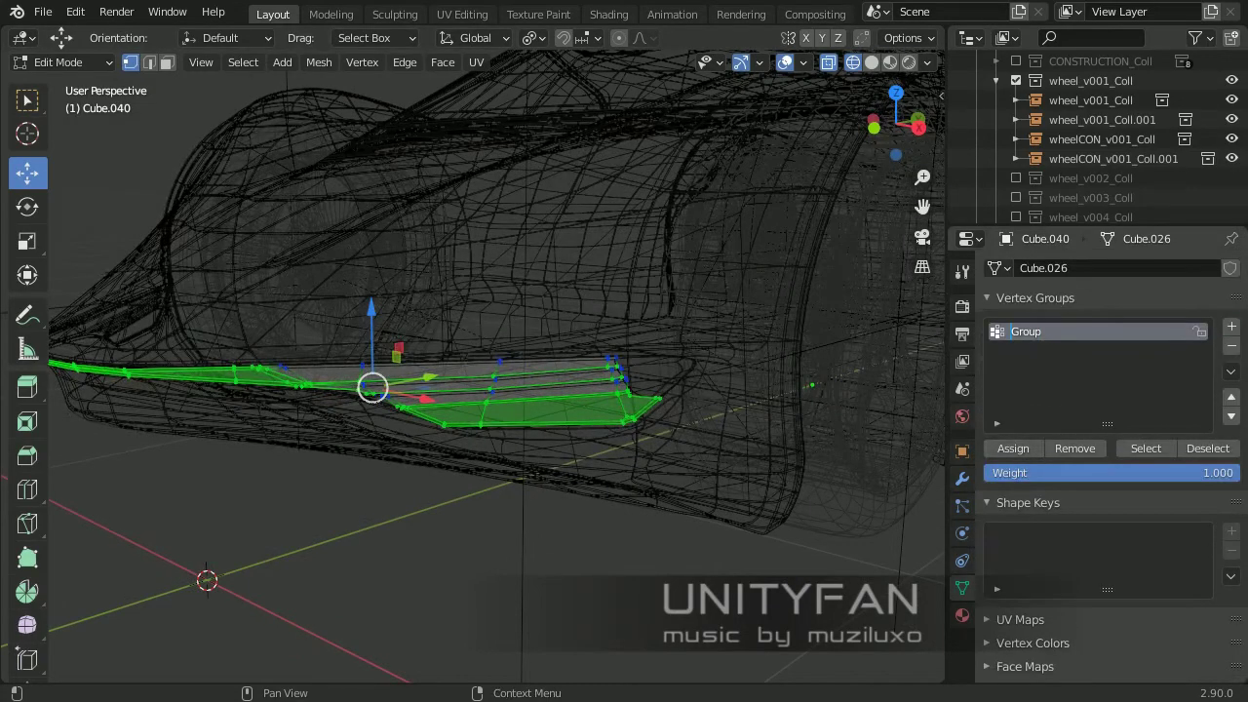
{"action": "type", "text": "shrnk"}
{"action": "middle_click_drag", "start_coordinate": [468, 390], "coordinate": [566, 389]}
{"action": "key", "text": "Tab"}
{"action": "scroll", "coordinate": [468, 389], "scroll_direction": "up", "scroll_amount": 3}
{"action": "left_click", "coordinate": [780, 435]}
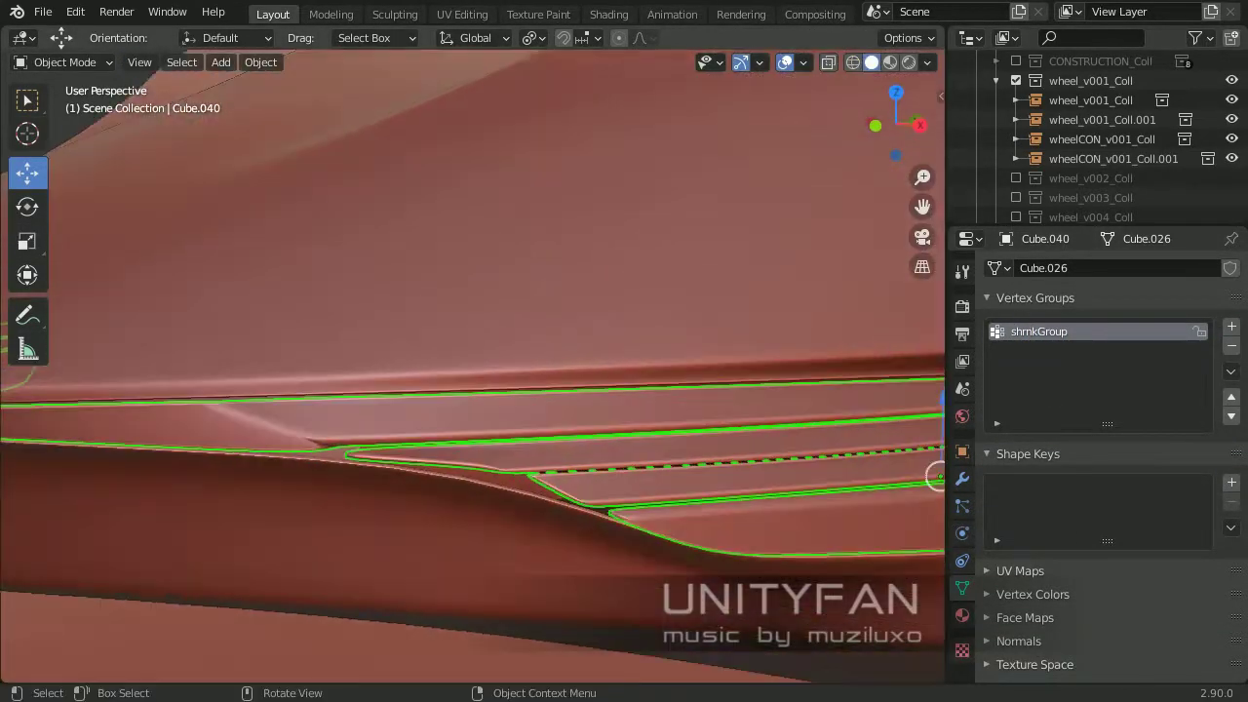
Add a Shrinkwrap modifier targeting inv, limited to the shrnkGroup vertex group
{"action": "left_click", "coordinate": [962, 478]}
{"action": "left_click", "coordinate": [1111, 311]}
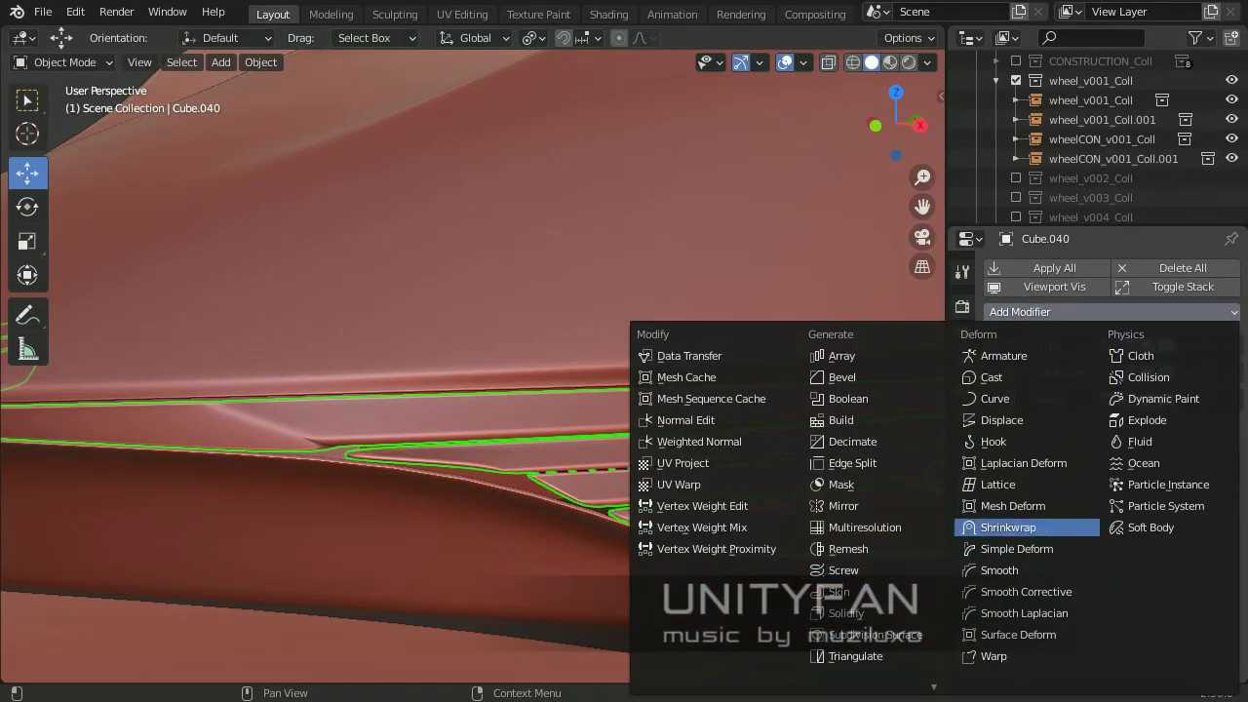
{"action": "left_click", "coordinate": [1008, 526]}
{"action": "left_click", "coordinate": [1131, 477]}
{"action": "left_click", "coordinate": [1036, 597]}
{"action": "left_click", "coordinate": [1141, 527]}
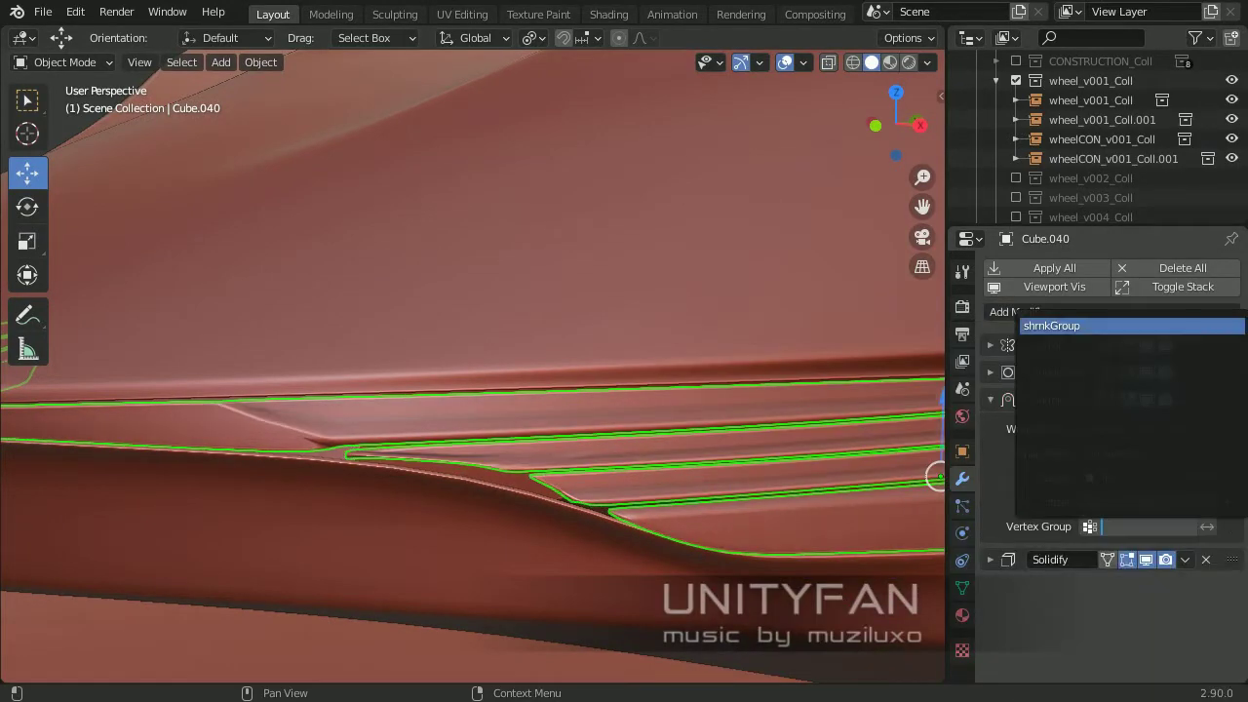
{"action": "left_click", "coordinate": [1082, 326]}
{"action": "mouse_move", "coordinate": [584, 390]}
{"action": "middle_mouse_down"}
{"action": "mouse_move", "coordinate": [488, 351]}
{"action": "mouse_move", "coordinate": [438, 390]}
{"action": "middle_mouse_up"}
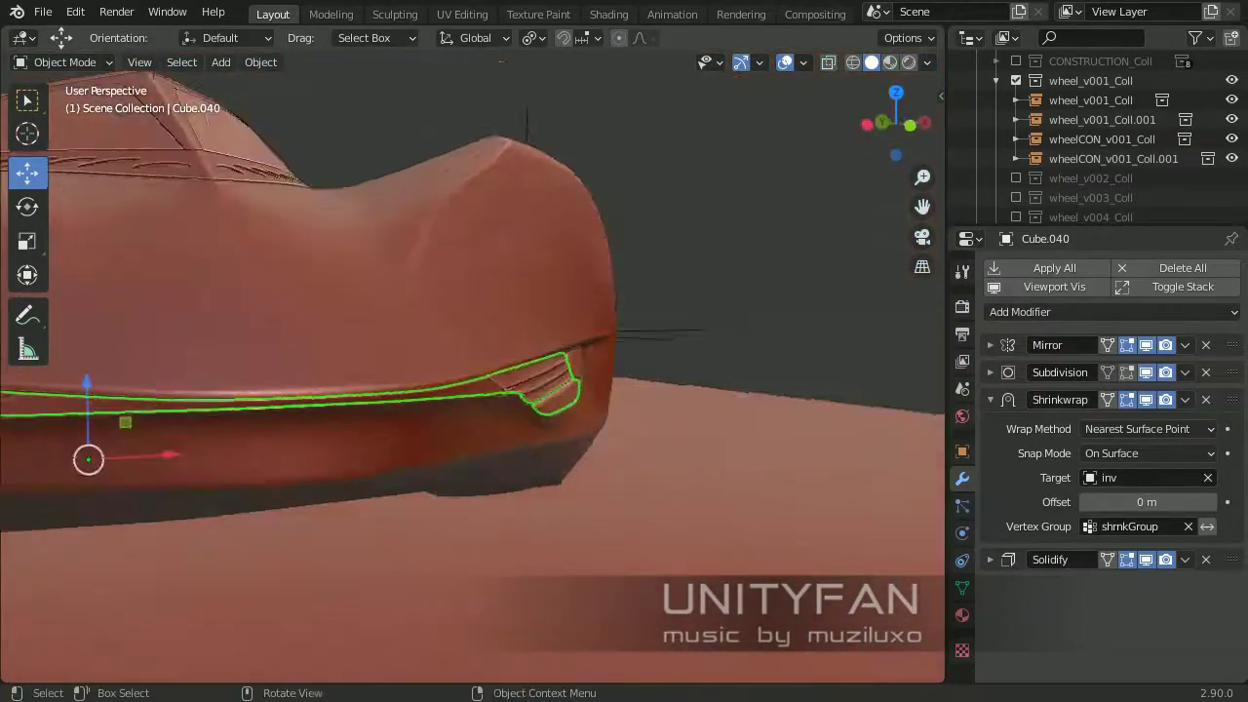
Switch to Material Preview and assign the plasticBlur material to the vent
{"action": "key", "text": "z"}
{"action": "left_click", "coordinate": [576, 495]}
{"action": "left_click", "coordinate": [578, 378]}
{"action": "scroll", "coordinate": [578, 378], "scroll_direction": "up", "scroll_amount": 3}
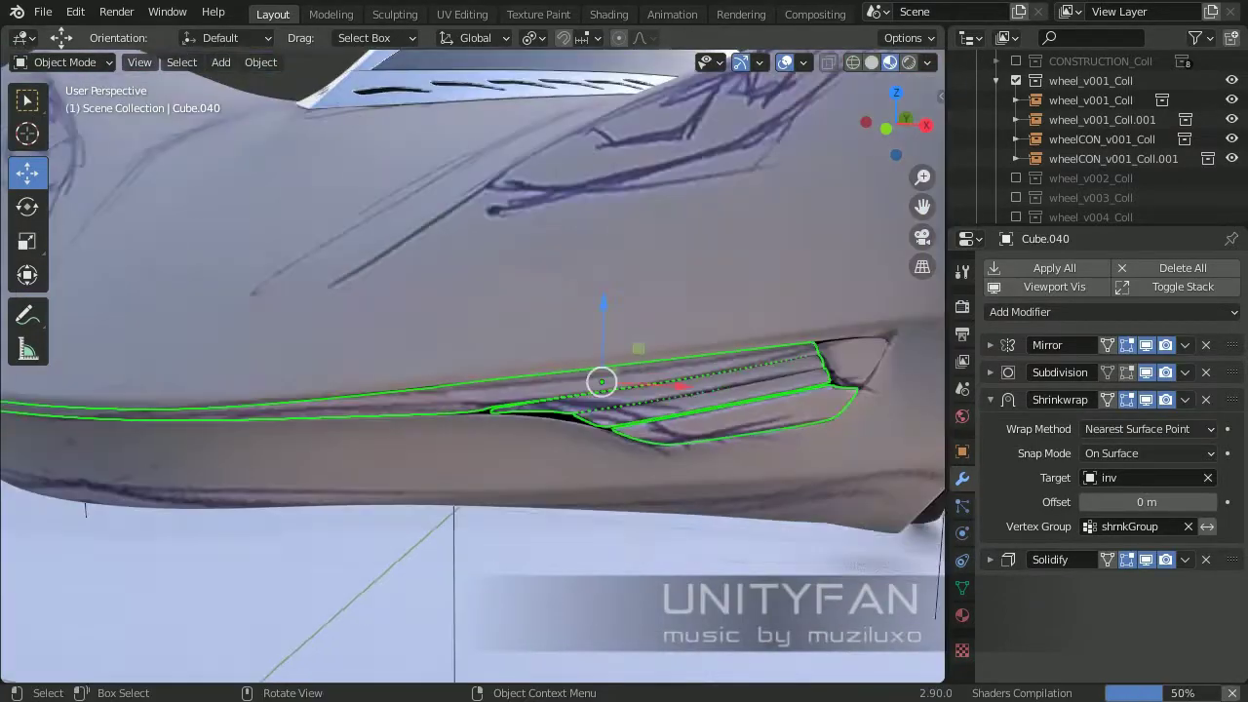
{"action": "left_click", "coordinate": [962, 615]}
{"action": "left_click", "coordinate": [995, 351]}
{"action": "left_click", "coordinate": [839, 529]}
Reselect the vent from a lower view and enter Edit Mode on its mesh
{"action": "middle_click_drag", "start_coordinate": [584, 293], "coordinate": [506, 273]}
{"action": "scroll", "coordinate": [468, 370], "scroll_direction": "down", "scroll_amount": 5}
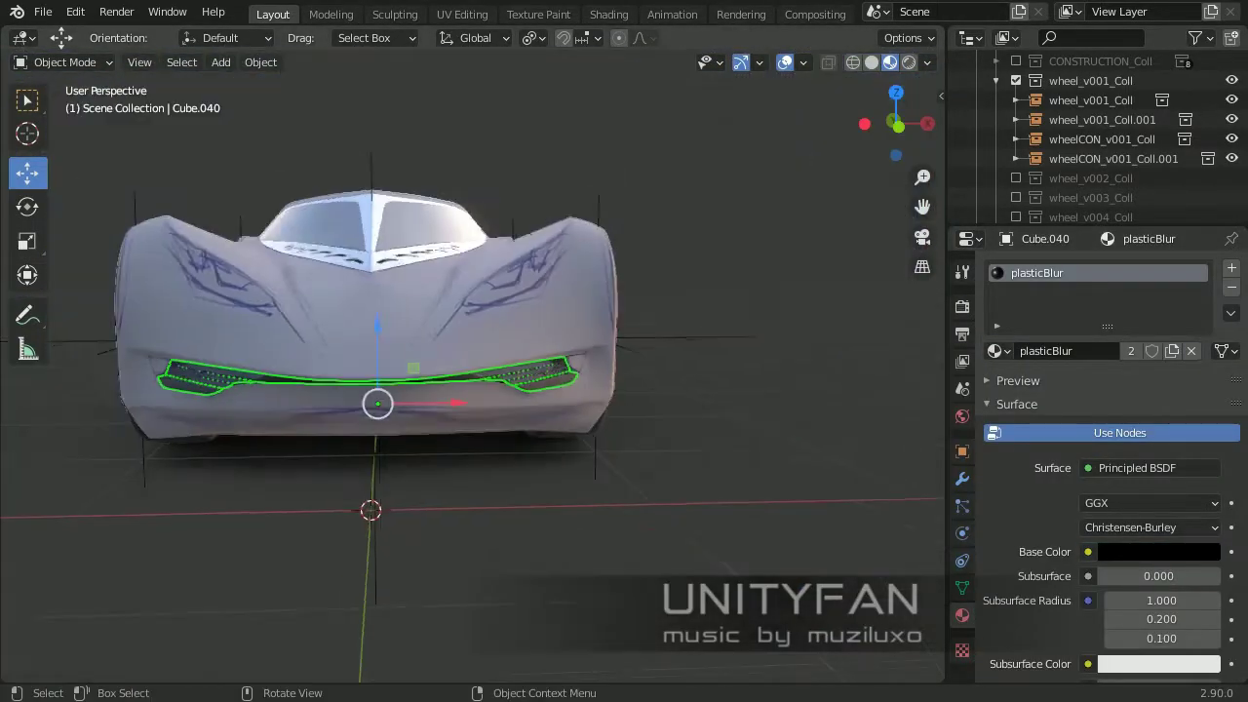
{"action": "key", "text": "alt+a"}
{"action": "scroll", "coordinate": [467, 370], "scroll_direction": "up", "scroll_amount": 5}
{"action": "middle_click_drag", "start_coordinate": [467, 371], "coordinate": [429, 322]}
{"action": "left_click", "coordinate": [487, 429]}
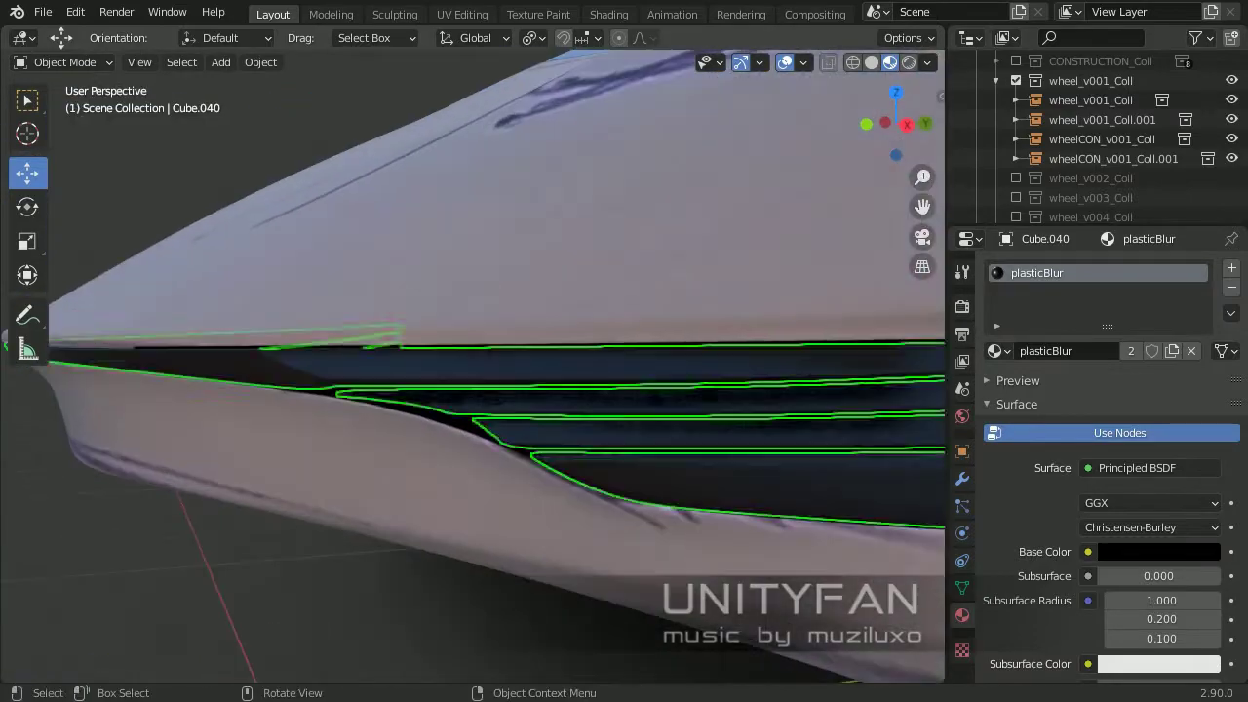
{"action": "key", "text": "Tab"}
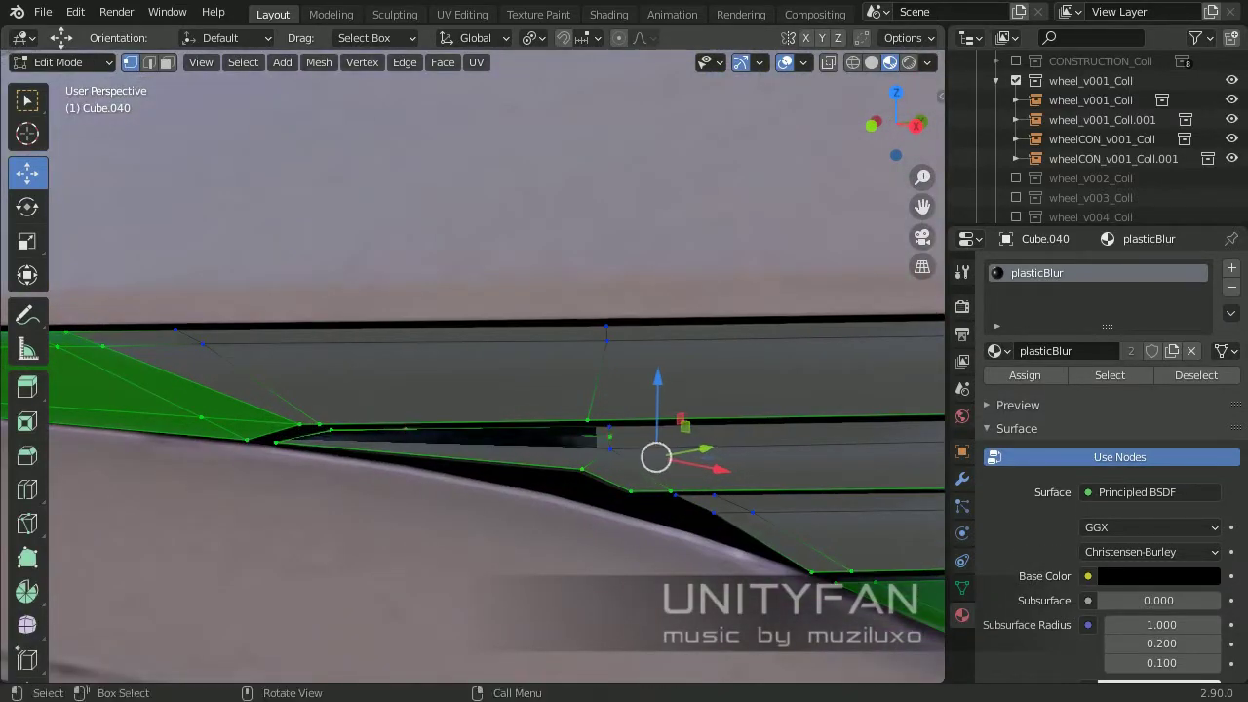
{"action": "mouse_move", "coordinate": [585, 439]}
{"action": "middle_mouse_down"}
{"action": "mouse_move", "coordinate": [504, 487]}
{"action": "mouse_move", "coordinate": [429, 390]}
{"action": "middle_mouse_up"}
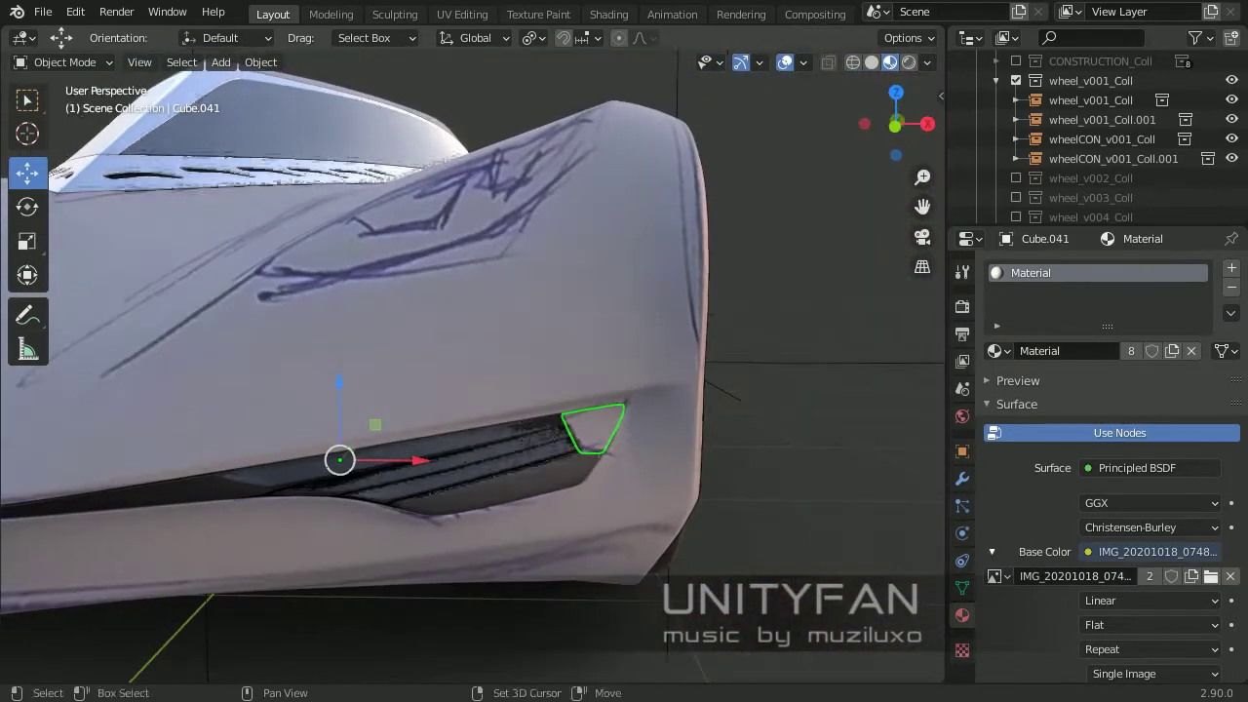
Search 'head' in the material list and assign headlightCovers to the corner piece
{"action": "left_click", "coordinate": [998, 351]}
{"action": "type", "text": "head"}
{"action": "left_click", "coordinate": [891, 405]}
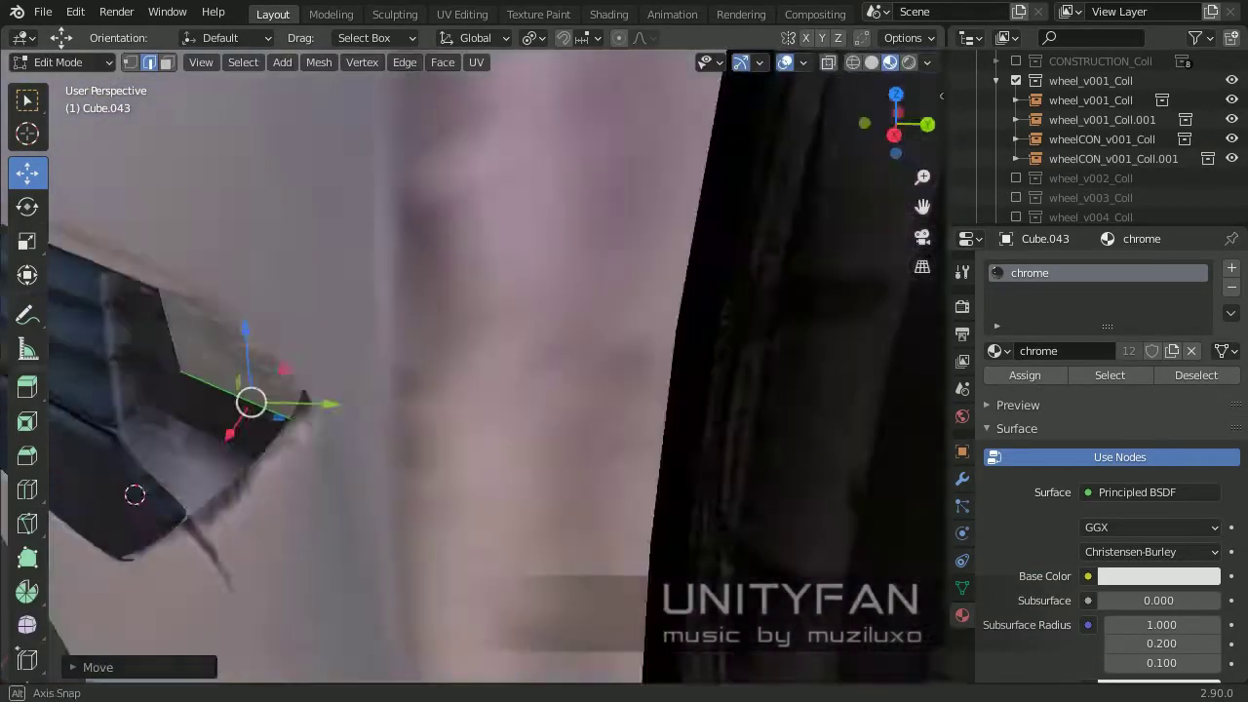
Move the selected part along Y and add a loop cut across the chrome trim piece
{"action": "key", "text": "g"}
{"action": "key", "text": "y"}
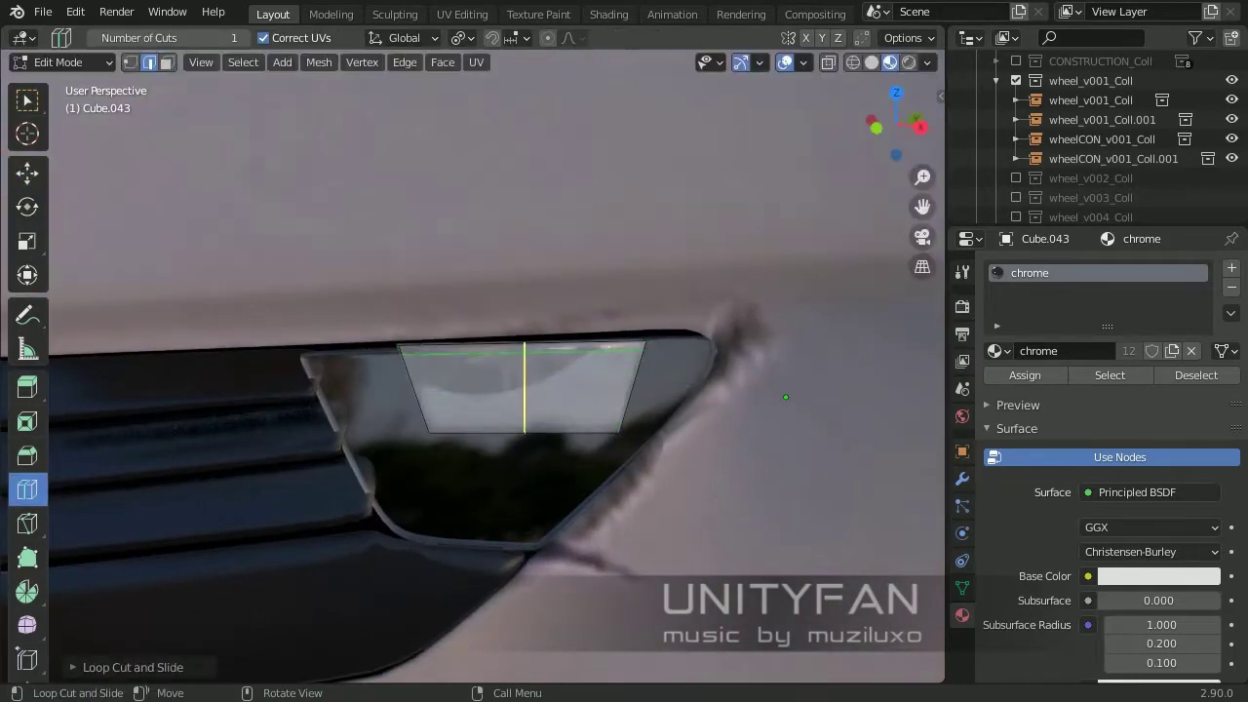
{"action": "left_click", "coordinate": [429, 380]}
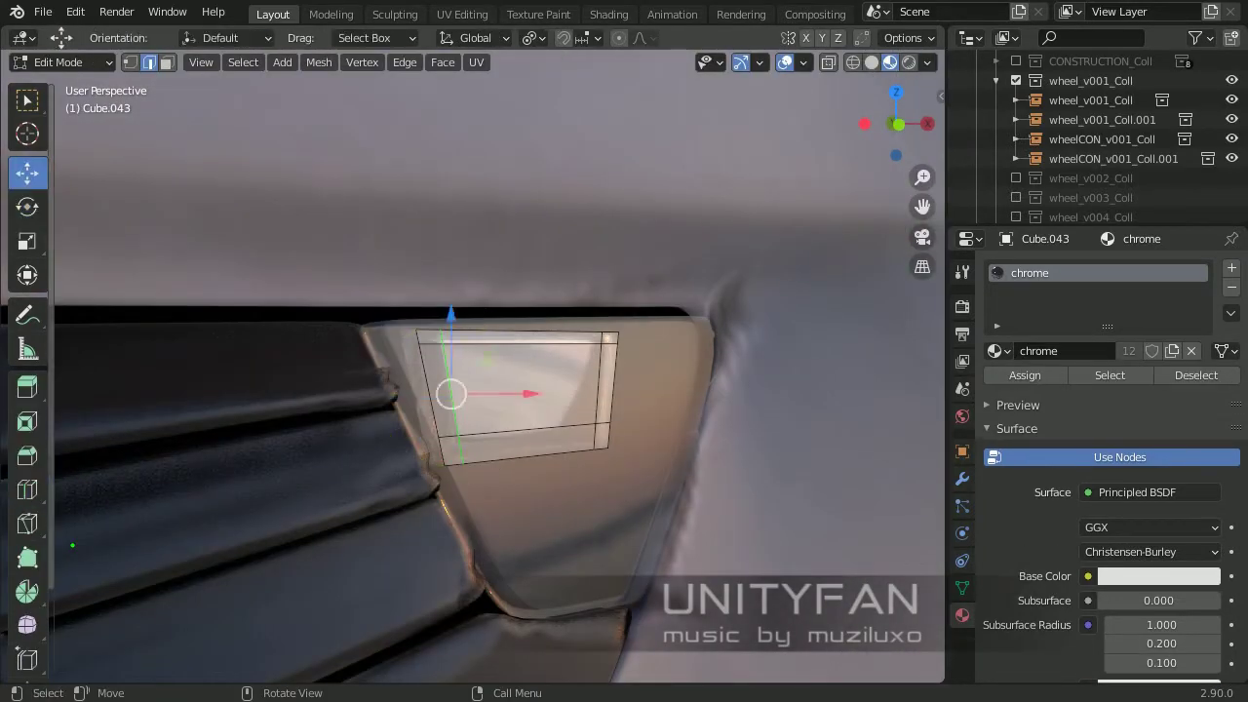
{"action": "middle_click_drag", "start_coordinate": [459, 576], "coordinate": [340, 585]}
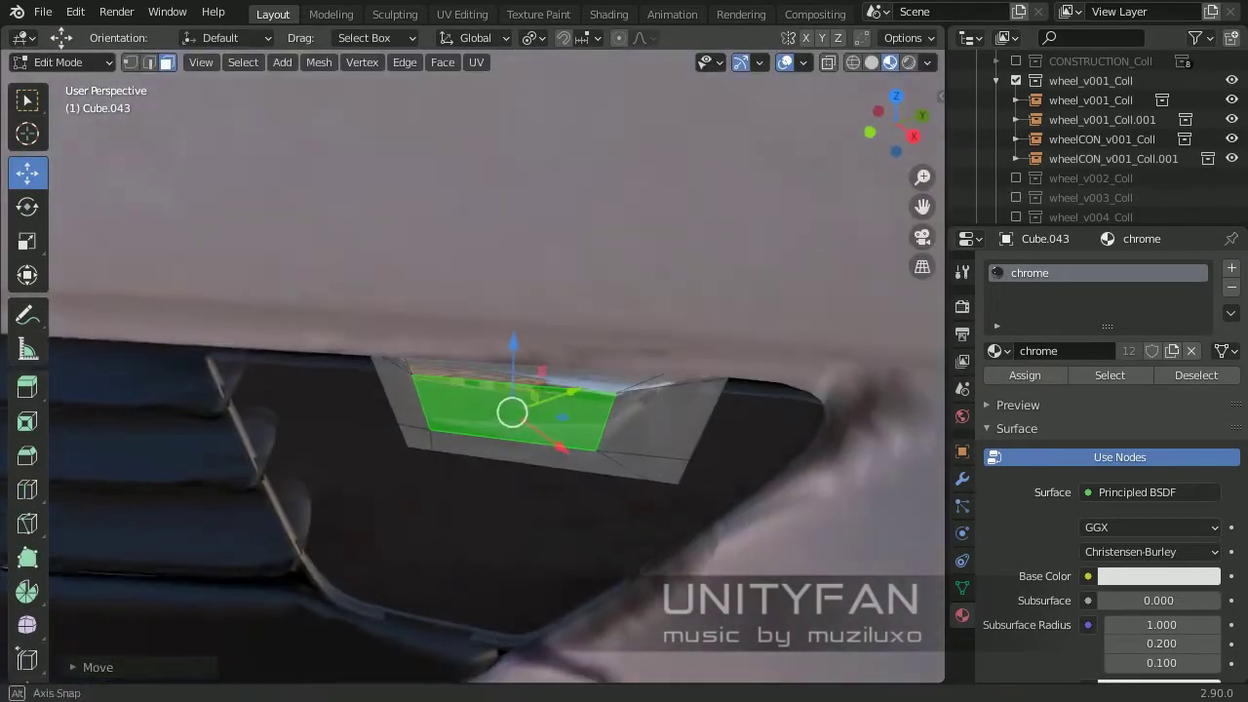